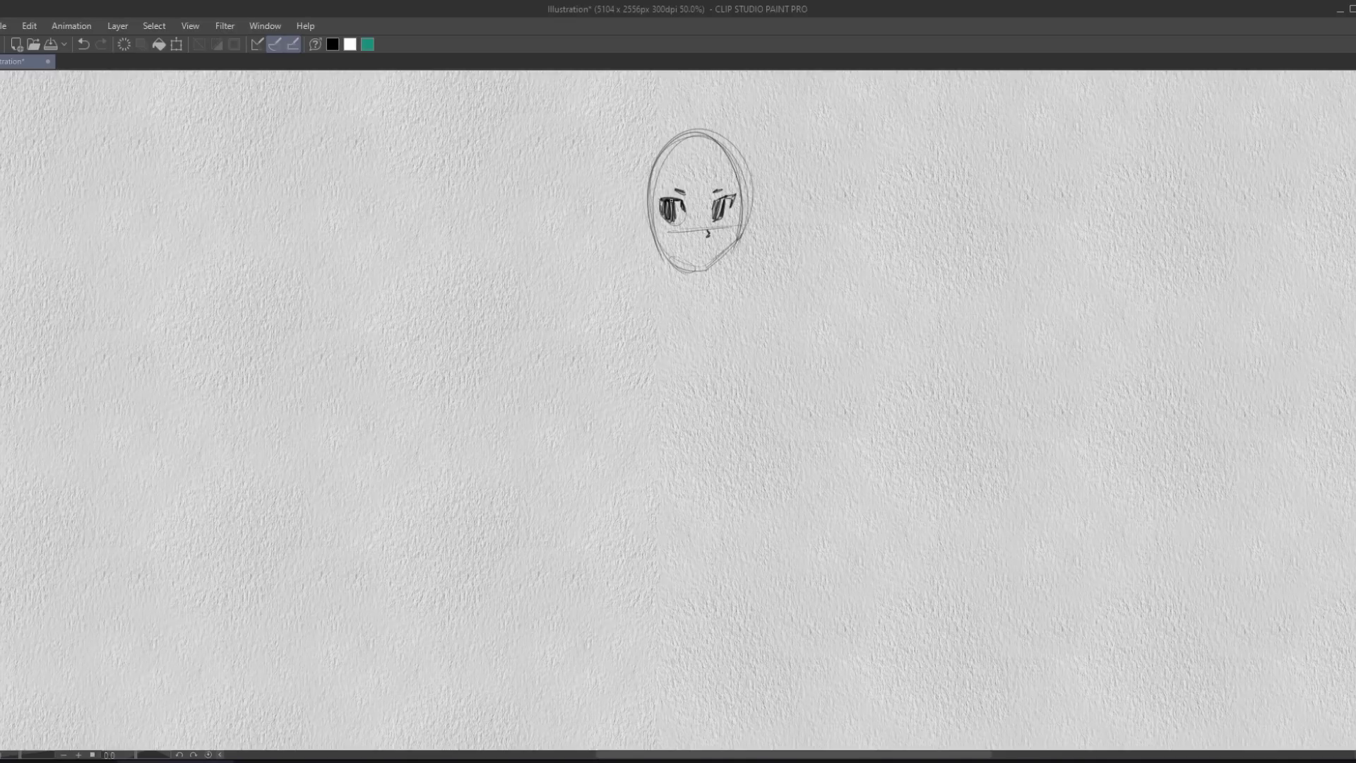
# Sketch the face's mouth, centre guidelines, rounded skull, ears, sharper jaw and angled eyebrows inside and around the head oval.
pyautogui.moveTo(692, 252)
pyautogui.mouseDown()
pyautogui.moveTo(711, 251)
pyautogui.moveTo(712, 271)
pyautogui.moveTo(738, 243)
pyautogui.moveTo(726, 139)
pyautogui.moveTo(644, 183)
pyautogui.moveTo(644, 239)
pyautogui.moveTo(723, 159)
pyautogui.moveTo(740, 202)
pyautogui.mouseUp()
pyautogui.moveTo(679, 152)
pyautogui.mouseDown()
pyautogui.moveTo(657, 185)
pyautogui.moveTo(709, 239)
pyautogui.mouseUp()
pyautogui.moveTo(639, 210)
pyautogui.mouseDown()
pyautogui.moveTo(635, 169)
pyautogui.moveTo(701, 115)
pyautogui.moveTo(739, 156)
pyautogui.moveTo(745, 216)
pyautogui.mouseUp()
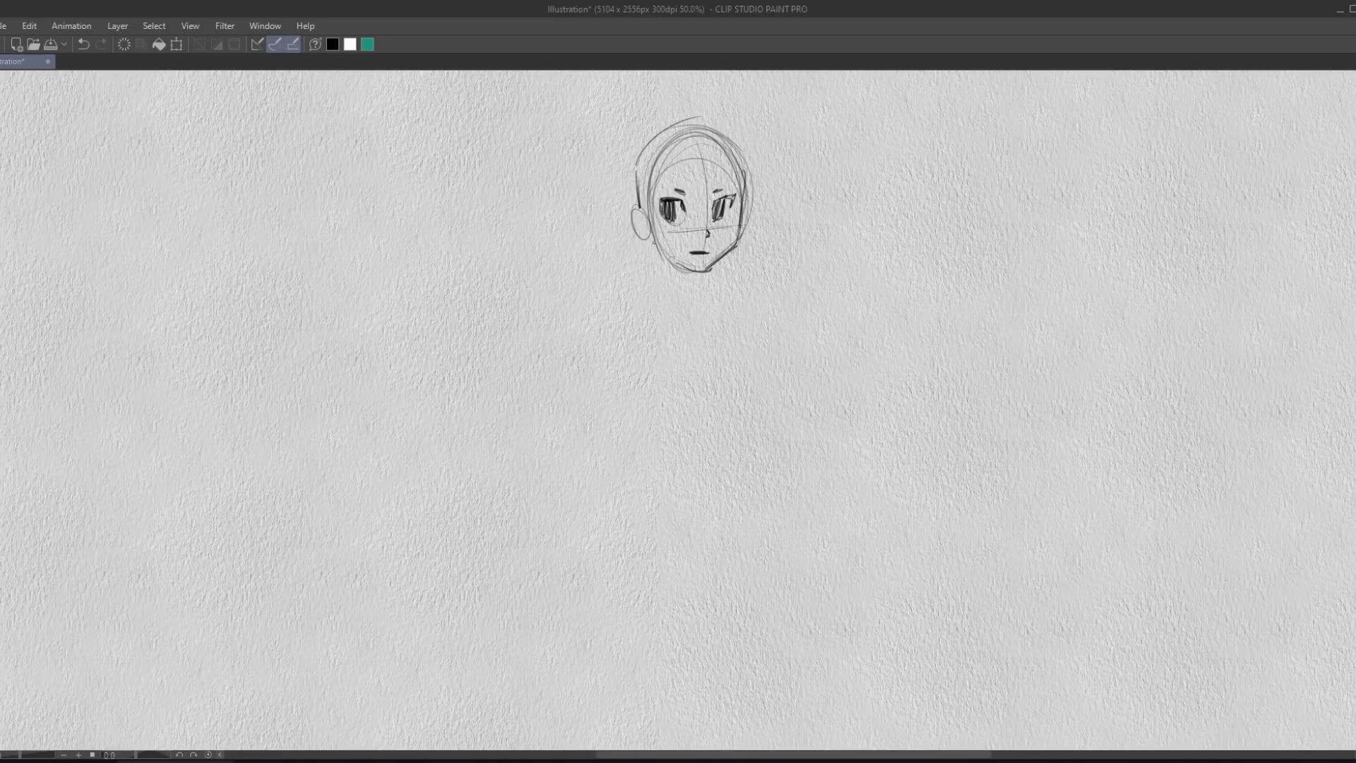
pyautogui.moveTo(653, 234); pyautogui.dragTo(691, 269)
pyautogui.moveTo(645, 205)
pyautogui.mouseDown()
pyautogui.moveTo(628, 221)
pyautogui.moveTo(649, 227)
pyautogui.mouseUp()
pyautogui.moveTo(743, 202); pyautogui.dragTo(739, 226)
pyautogui.moveTo(674, 128)
pyautogui.mouseDown()
pyautogui.moveTo(722, 131)
pyautogui.moveTo(748, 171)
pyautogui.moveTo(734, 243)
pyautogui.mouseUp()
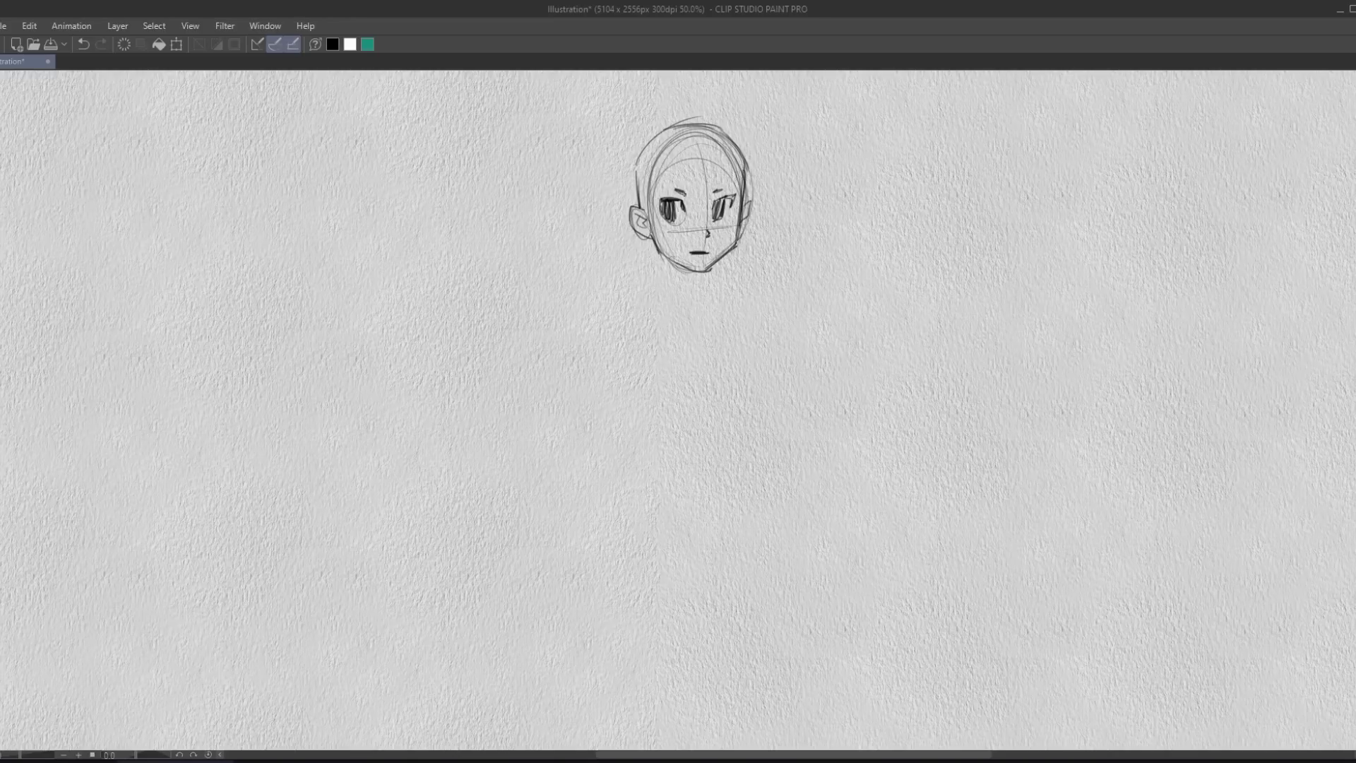
pyautogui.moveTo(678, 189); pyautogui.dragTo(724, 188)
# Draw the neck, sloping shoulder lines and a collarbone guideline below the head.
pyautogui.moveTo(674, 264)
pyautogui.mouseDown()
pyautogui.moveTo(671, 283)
pyautogui.moveTo(629, 306)
pyautogui.moveTo(669, 289)
pyautogui.moveTo(628, 304)
pyautogui.mouseUp()
pyautogui.moveTo(721, 262)
pyautogui.mouseDown()
pyautogui.moveTo(721, 302)
pyautogui.moveTo(770, 323)
pyautogui.mouseUp()
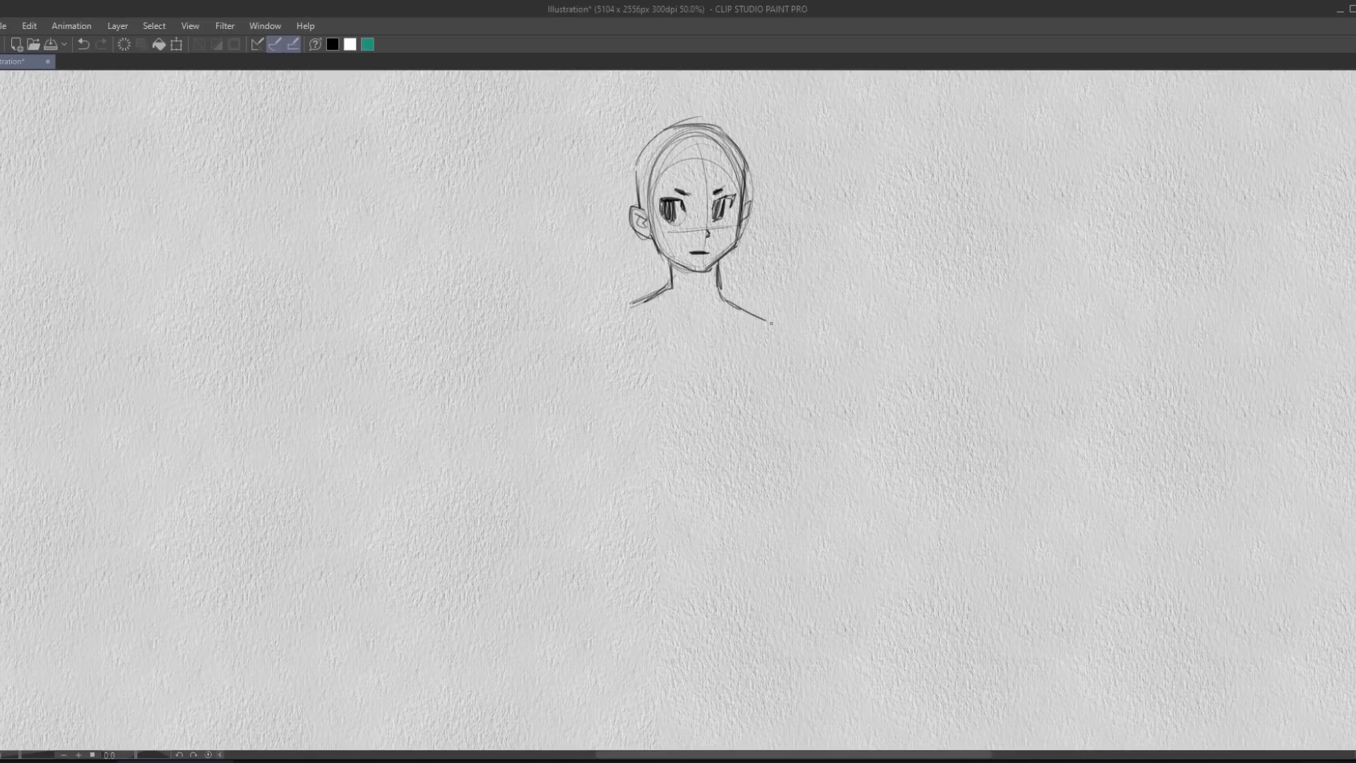
pyautogui.moveTo(668, 288)
pyautogui.mouseDown()
pyautogui.moveTo(587, 333)
pyautogui.moveTo(711, 324)
pyautogui.mouseUp()
pyautogui.moveTo(722, 263); pyautogui.dragTo(734, 307)
pyautogui.moveTo(668, 257)
pyautogui.mouseDown()
pyautogui.moveTo(651, 300)
pyautogui.moveTo(718, 274)
pyautogui.moveTo(719, 309)
pyautogui.moveTo(673, 273)
pyautogui.moveTo(673, 288)
pyautogui.moveTo(643, 295)
pyautogui.mouseUp()
# Erase stray marks at the shoulder, then extend the shoulders outward with rounded ends and an armpit guide.
pyautogui.press('e')
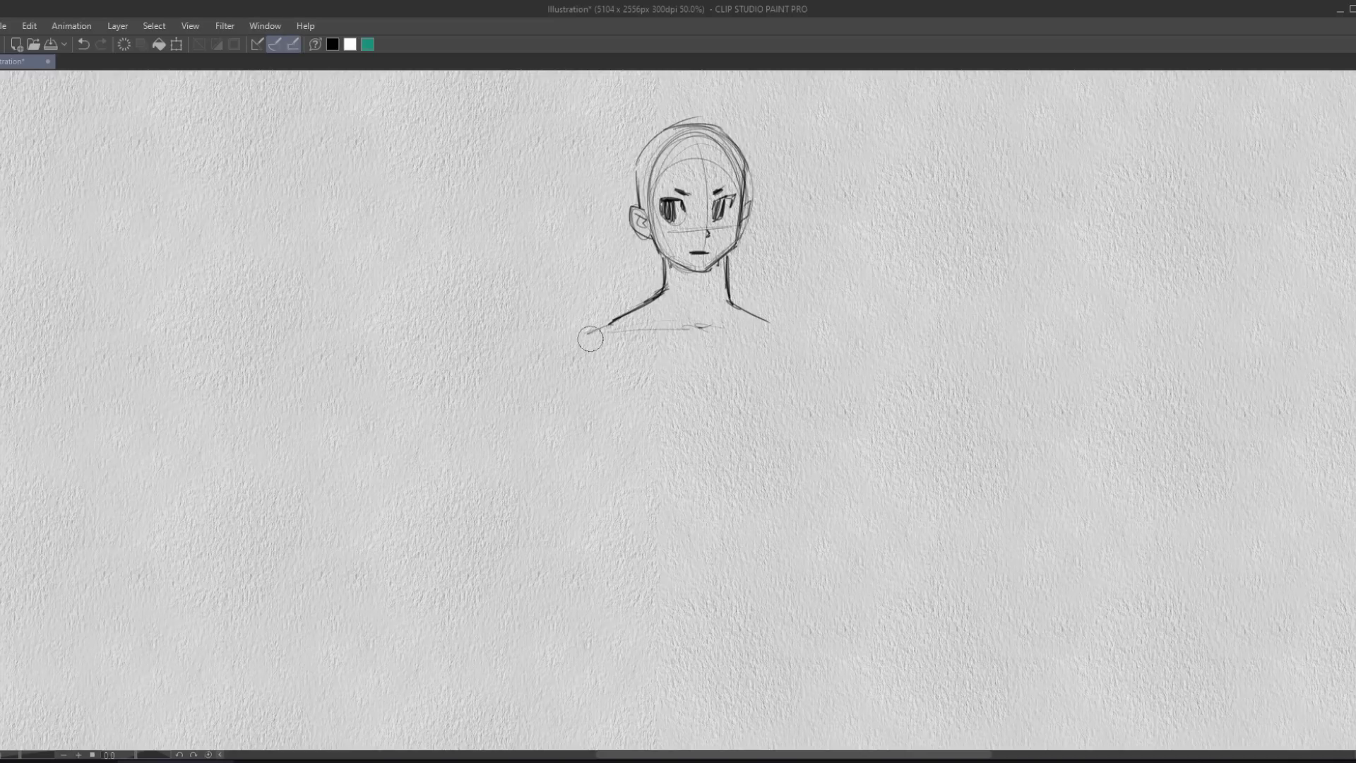
pyautogui.press('p')
pyautogui.moveTo(726, 289)
pyautogui.mouseDown()
pyautogui.moveTo(709, 324)
pyautogui.moveTo(741, 320)
pyautogui.mouseUp()
pyautogui.moveTo(718, 327)
pyautogui.mouseDown()
pyautogui.moveTo(812, 329)
pyautogui.moveTo(833, 372)
pyautogui.mouseUp()
pyautogui.moveTo(631, 330)
pyautogui.mouseDown()
pyautogui.moveTo(587, 332)
pyautogui.moveTo(557, 367)
pyautogui.mouseUp()
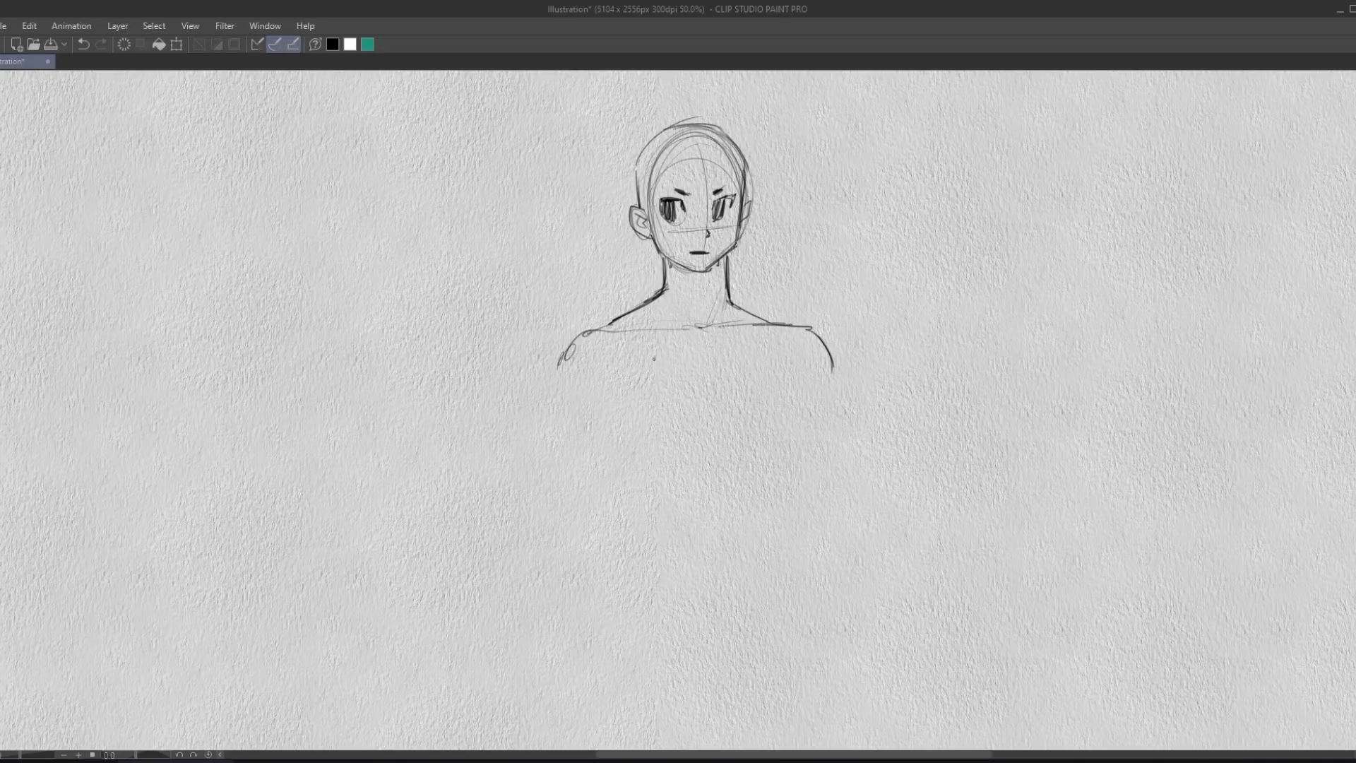
pyautogui.moveTo(622, 337); pyautogui.dragTo(622, 362)
pyautogui.moveTo(610, 347); pyautogui.dragTo(601, 380)
# Draw an arrow pointing at the eyes, darken one eye and sketch a short beard around the mouth and chin.
pyautogui.moveTo(819, 200); pyautogui.dragTo(777, 207)
pyautogui.moveTo(793, 192)
pyautogui.mouseDown()
pyautogui.moveTo(789, 211)
pyautogui.moveTo(719, 219)
pyautogui.moveTo(730, 205)
pyautogui.mouseUp()
pyautogui.moveTo(716, 297); pyautogui.dragTo(698, 272)
pyautogui.moveTo(704, 262); pyautogui.dragTo(685, 268)
pyautogui.moveTo(679, 259); pyautogui.dragTo(698, 274)
pyautogui.moveTo(703, 262)
pyautogui.mouseDown()
pyautogui.moveTo(703, 273)
pyautogui.moveTo(688, 252)
pyautogui.mouseUp()
pyautogui.moveTo(679, 248)
pyautogui.mouseDown()
pyautogui.moveTo(677, 264)
pyautogui.moveTo(712, 255)
pyautogui.mouseUp()
pyautogui.moveTo(716, 243); pyautogui.dragTo(718, 263)
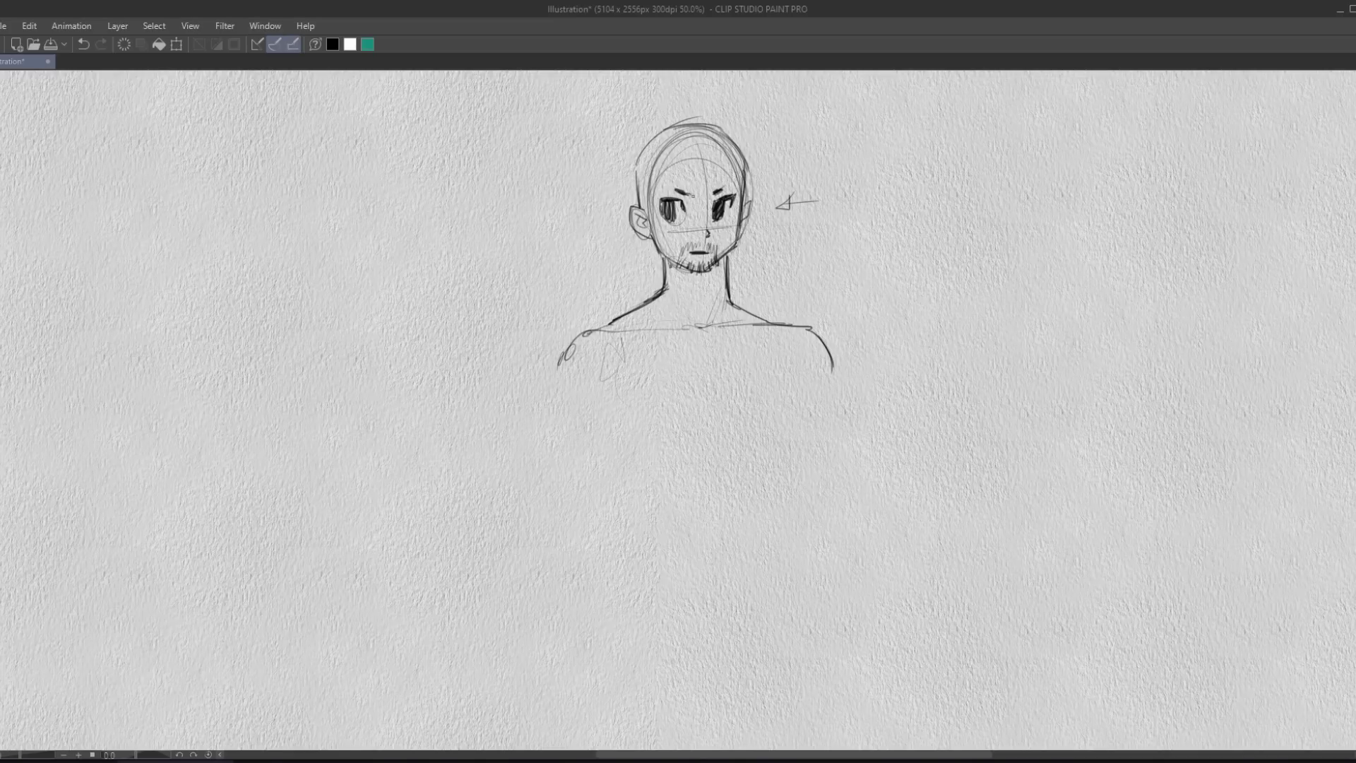
# Add a diagonal scar across one eye and sketch spiky hair strokes rising from the top of the head.
pyautogui.moveTo(671, 220); pyautogui.dragTo(661, 241)
pyautogui.moveTo(696, 172); pyautogui.dragTo(683, 192)
pyautogui.moveTo(690, 138)
pyautogui.mouseDown()
pyautogui.moveTo(689, 102)
pyautogui.moveTo(710, 105)
pyautogui.mouseUp()
pyautogui.moveTo(706, 127); pyautogui.dragTo(760, 85)
pyautogui.moveTo(707, 94); pyautogui.dragTo(750, 79)
pyautogui.moveTo(679, 111)
pyautogui.mouseDown()
pyautogui.moveTo(659, 116)
pyautogui.moveTo(645, 160)
pyautogui.mouseUp()
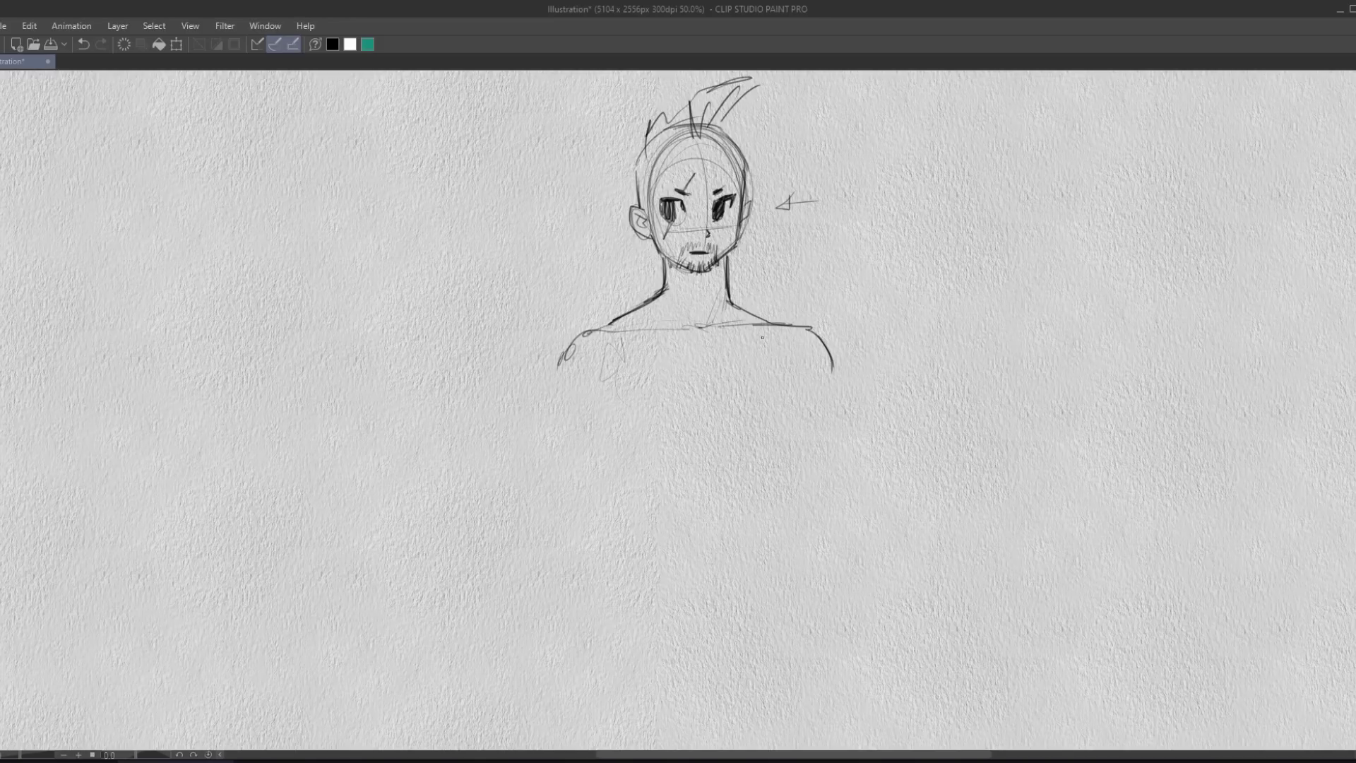
pyautogui.moveTo(765, 332); pyautogui.dragTo(771, 415)
pyautogui.moveTo(773, 364); pyautogui.dragTo(760, 429)
pyautogui.moveTo(774, 410); pyautogui.dragTo(766, 423)
pyautogui.hotkey('ctrl', 'z')
pyautogui.hotkey('ctrl', 'z')
pyautogui.hotkey('ctrl', 'z')
# Block in the torso under the shoulders with chest curves, tapering side lines and a waist line.
pyautogui.moveTo(613, 327)
pyautogui.mouseDown()
pyautogui.moveTo(776, 328)
pyautogui.moveTo(767, 411)
pyautogui.mouseUp()
pyautogui.moveTo(768, 329)
pyautogui.mouseDown()
pyautogui.moveTo(776, 380)
pyautogui.moveTo(714, 464)
pyautogui.mouseUp()
pyautogui.moveTo(618, 342)
pyautogui.mouseDown()
pyautogui.moveTo(628, 441)
pyautogui.moveTo(652, 462)
pyautogui.mouseUp()
pyautogui.moveTo(599, 338)
pyautogui.mouseDown()
pyautogui.moveTo(633, 483)
pyautogui.moveTo(762, 459)
pyautogui.moveTo(740, 527)
pyautogui.mouseUp()
pyautogui.moveTo(772, 329); pyautogui.dragTo(755, 531)
pyautogui.moveTo(778, 399); pyautogui.dragTo(638, 547)
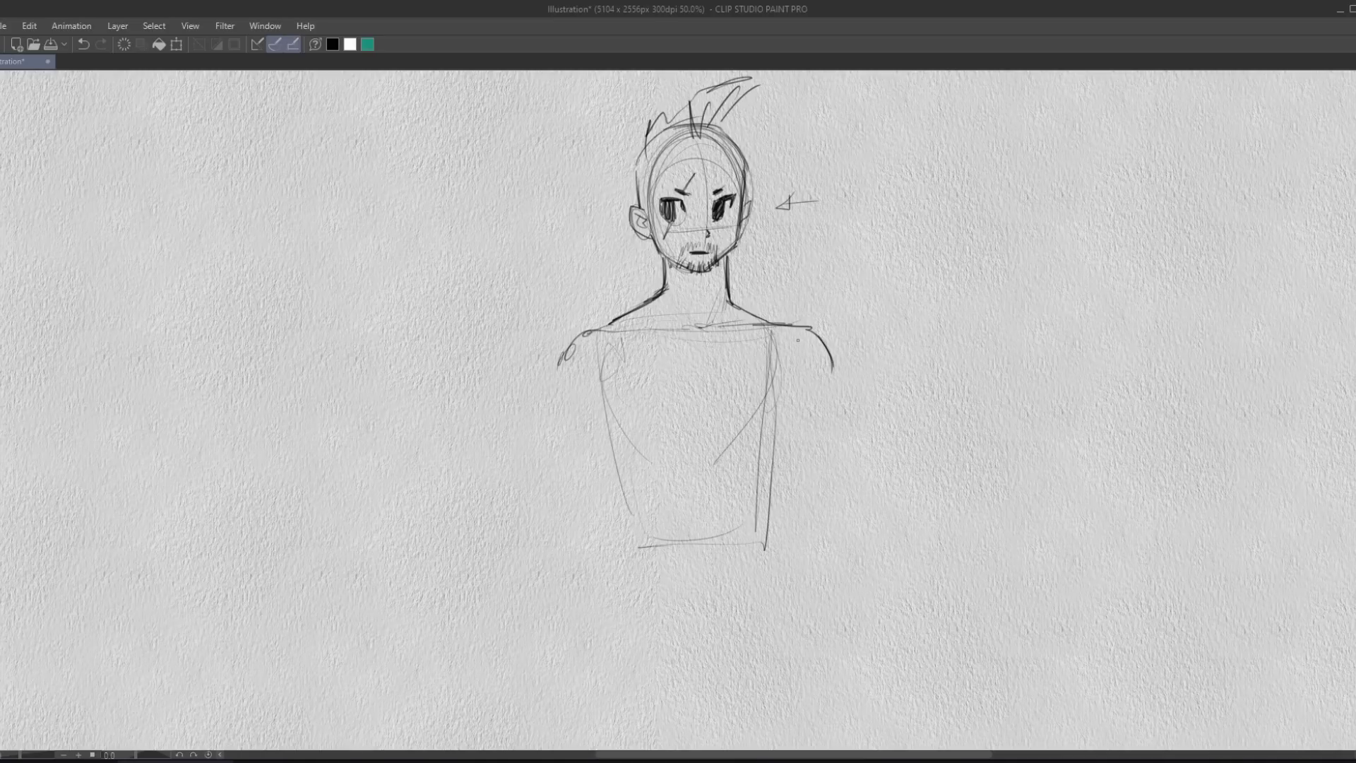
# Draw the inner and outer contours of both upper arms hanging from the broad shoulders.
pyautogui.moveTo(792, 323)
pyautogui.mouseDown()
pyautogui.moveTo(814, 353)
pyautogui.moveTo(825, 526)
pyautogui.mouseUp()
pyautogui.moveTo(765, 424); pyautogui.dragTo(787, 544)
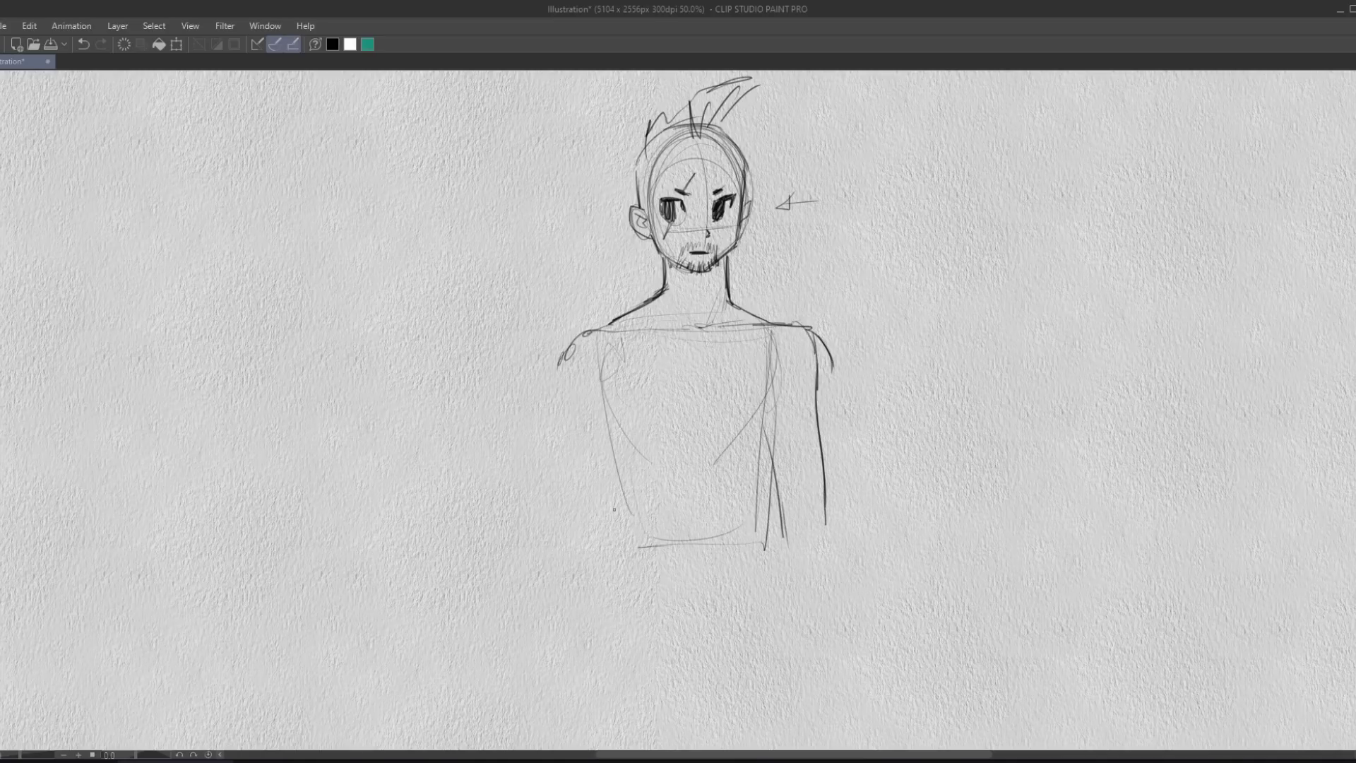
pyautogui.moveTo(607, 410); pyautogui.dragTo(578, 528)
pyautogui.moveTo(560, 357); pyautogui.dragTo(526, 544)
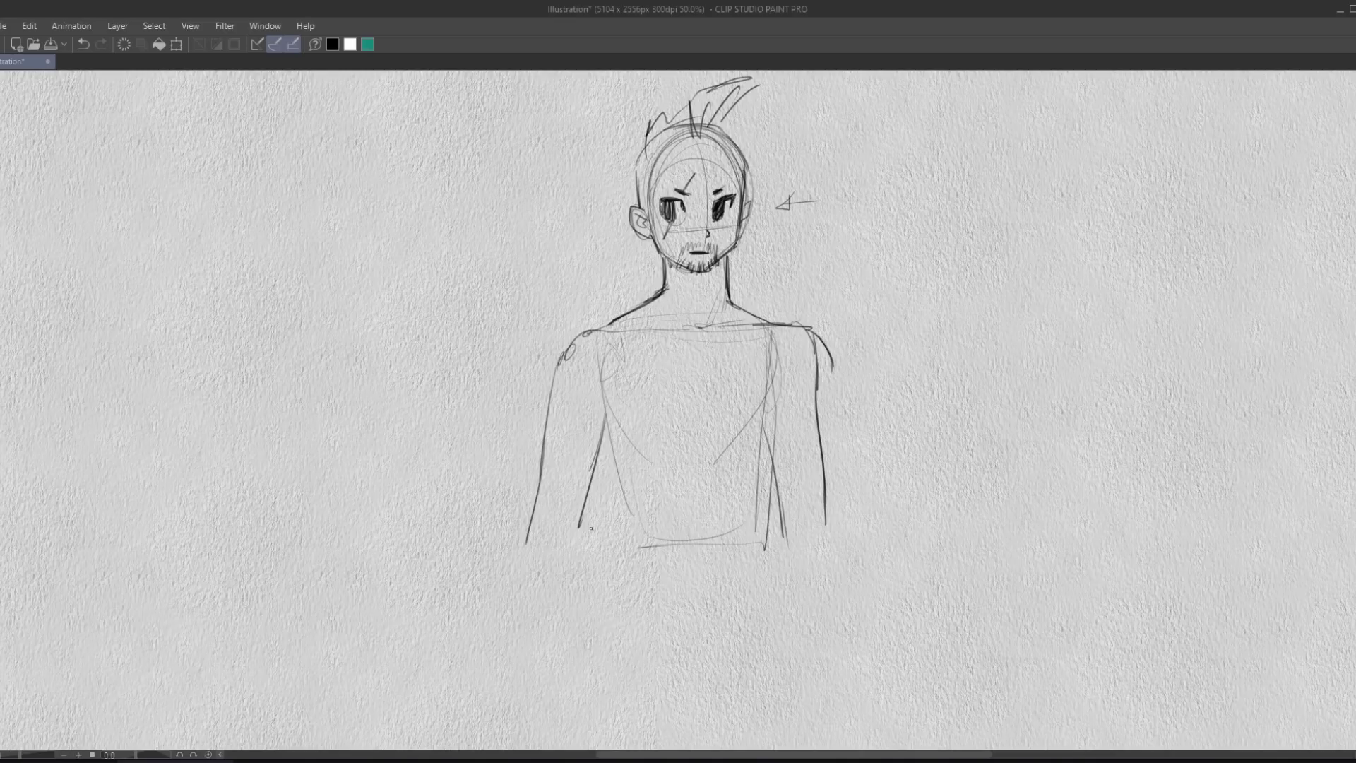
pyautogui.moveTo(615, 388); pyautogui.dragTo(589, 499)
# Darken the torso sides and outer arm contour, and add neck muscle, collarbone and lower waist lines.
pyautogui.moveTo(612, 420)
pyautogui.mouseDown()
pyautogui.moveTo(631, 538)
pyautogui.moveTo(699, 573)
pyautogui.mouseUp()
pyautogui.moveTo(775, 344); pyautogui.dragTo(765, 558)
pyautogui.moveTo(666, 572); pyautogui.dragTo(740, 562)
pyautogui.moveTo(726, 260)
pyautogui.mouseDown()
pyautogui.moveTo(719, 313)
pyautogui.moveTo(685, 333)
pyautogui.moveTo(770, 329)
pyautogui.moveTo(646, 331)
pyautogui.mouseUp()
pyautogui.moveTo(689, 331); pyautogui.dragTo(719, 333)
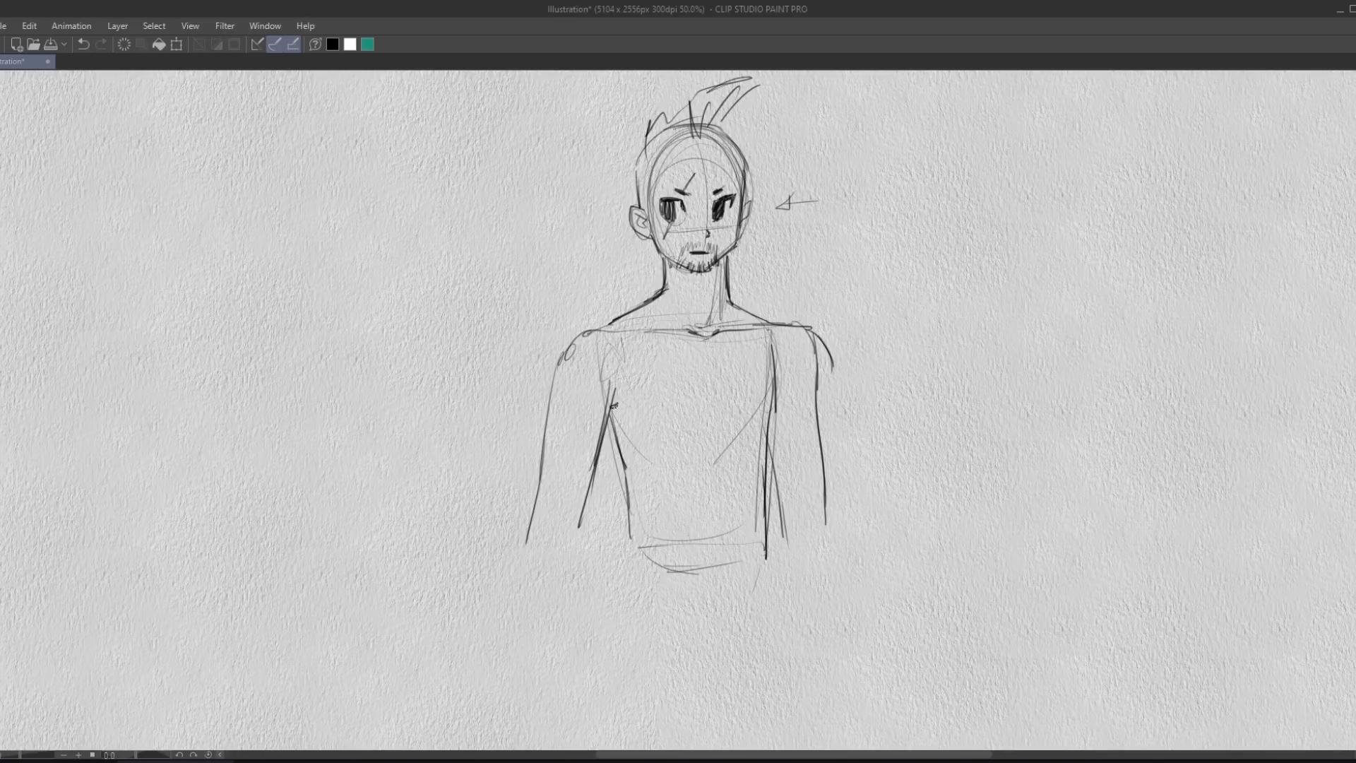
pyautogui.moveTo(608, 420)
pyautogui.mouseDown()
pyautogui.moveTo(614, 404)
pyautogui.moveTo(632, 421)
pyautogui.moveTo(619, 463)
pyautogui.moveTo(631, 565)
pyautogui.mouseUp()
pyautogui.moveTo(602, 330)
pyautogui.mouseDown()
pyautogui.moveTo(556, 372)
pyautogui.moveTo(539, 503)
pyautogui.mouseUp()
pyautogui.moveTo(554, 434); pyautogui.dragTo(528, 552)
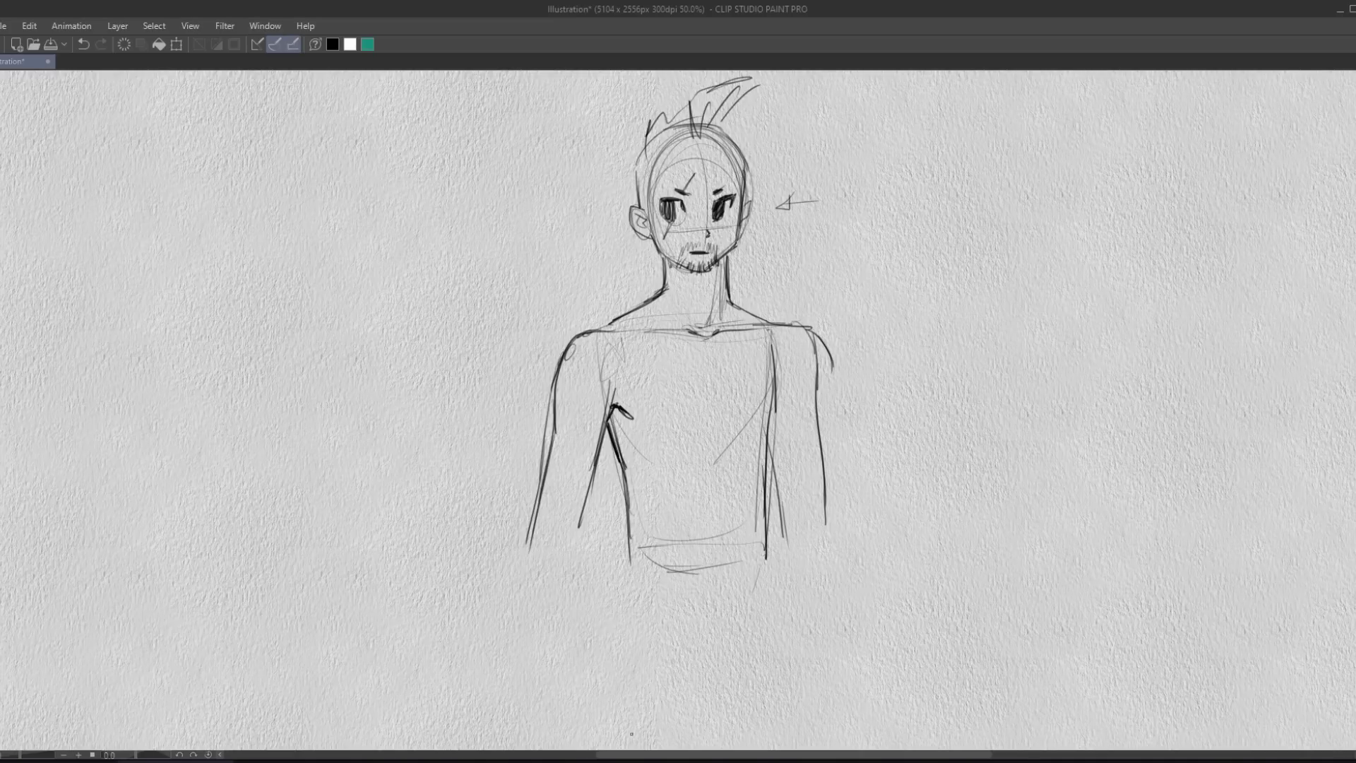
# Draw the hairline and add pointed hair spikes around the sides and top of the man's head.
pyautogui.moveTo(727, 117)
pyautogui.mouseDown()
pyautogui.moveTo(775, 124)
pyautogui.moveTo(778, 145)
pyautogui.moveTo(745, 187)
pyautogui.moveTo(701, 150)
pyautogui.moveTo(709, 164)
pyautogui.moveTo(749, 157)
pyautogui.moveTo(743, 192)
pyautogui.mouseUp()
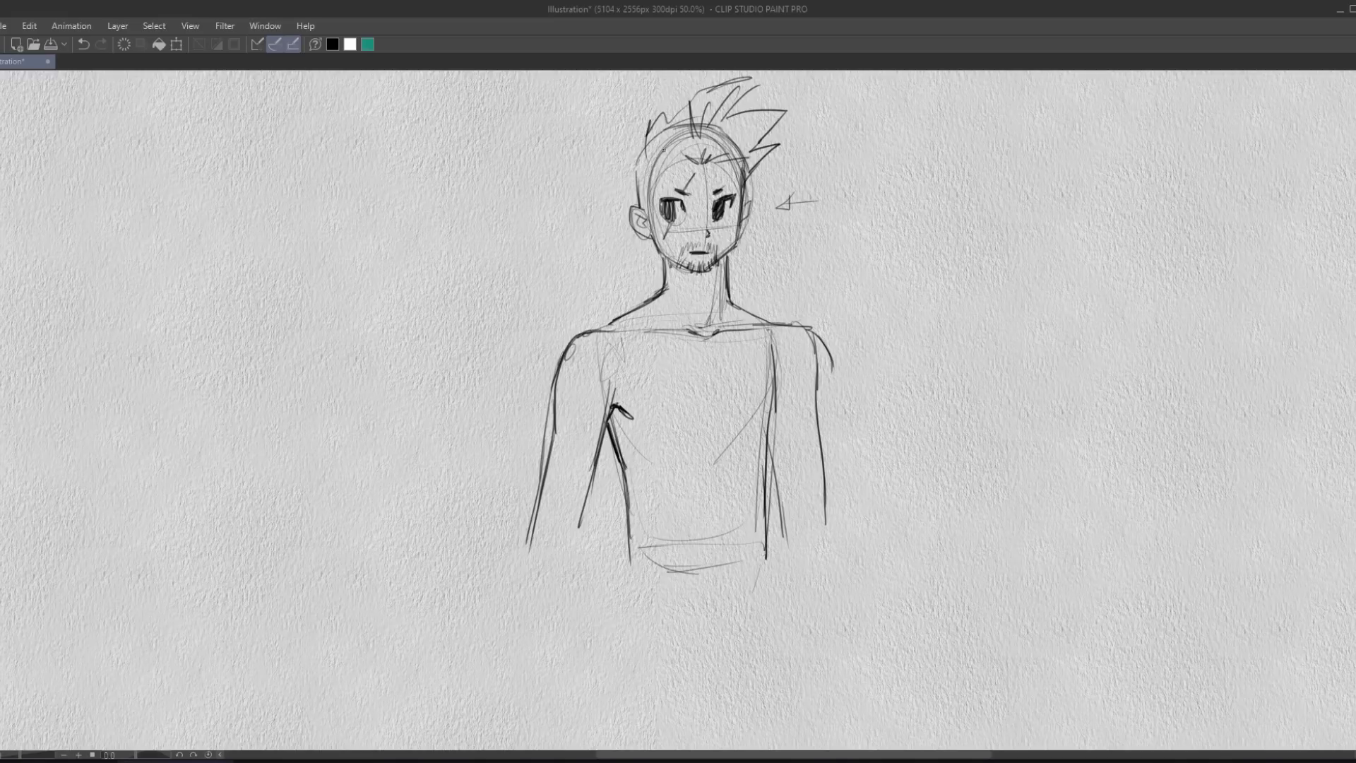
pyautogui.moveTo(686, 156)
pyautogui.mouseDown()
pyautogui.moveTo(651, 163)
pyautogui.moveTo(648, 214)
pyautogui.moveTo(655, 160)
pyautogui.mouseUp()
pyautogui.moveTo(655, 150)
pyautogui.mouseDown()
pyautogui.moveTo(653, 172)
pyautogui.moveTo(635, 145)
pyautogui.mouseUp()
pyautogui.moveTo(644, 203)
pyautogui.mouseDown()
pyautogui.moveTo(630, 134)
pyautogui.moveTo(656, 108)
pyautogui.moveTo(763, 75)
pyautogui.mouseUp()
pyautogui.moveTo(741, 210); pyautogui.dragTo(730, 250)
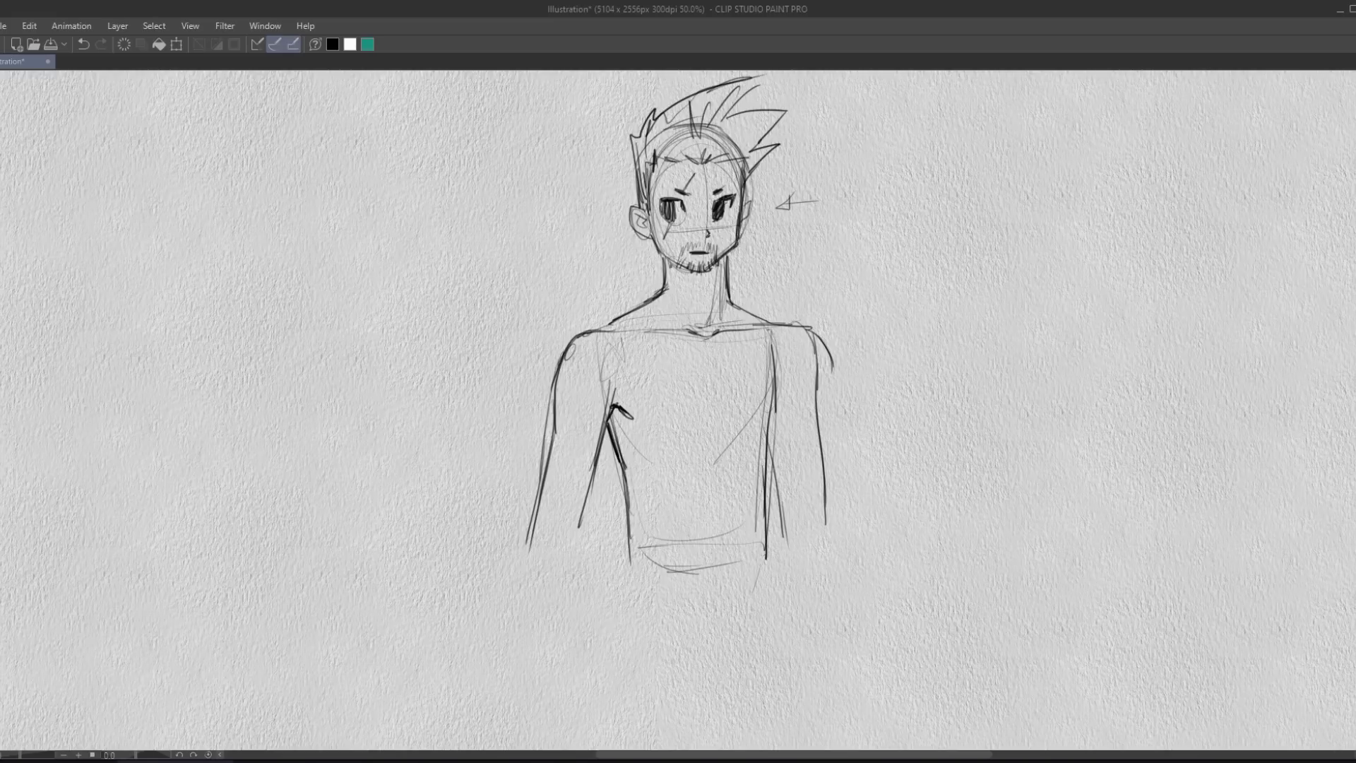
# Draw two horizontal guidelines extending from the man's eyes and write "BIG EYES" between them.
pyautogui.moveTo(748, 193); pyautogui.dragTo(1000, 185)
pyautogui.moveTo(703, 226); pyautogui.dragTo(1011, 212)
pyautogui.moveTo(901, 201); pyautogui.dragTo(917, 210)
pyautogui.moveTo(930, 199)
pyautogui.mouseDown()
pyautogui.moveTo(926, 209)
pyautogui.moveTo(946, 211)
pyautogui.moveTo(955, 200)
pyautogui.mouseUp()
pyautogui.moveTo(958, 195); pyautogui.dragTo(964, 210)
pyautogui.moveTo(969, 198)
pyautogui.mouseDown()
pyautogui.moveTo(967, 209)
pyautogui.moveTo(977, 198)
pyautogui.mouseUp()
pyautogui.moveTo(987, 198); pyautogui.dragTo(978, 211)
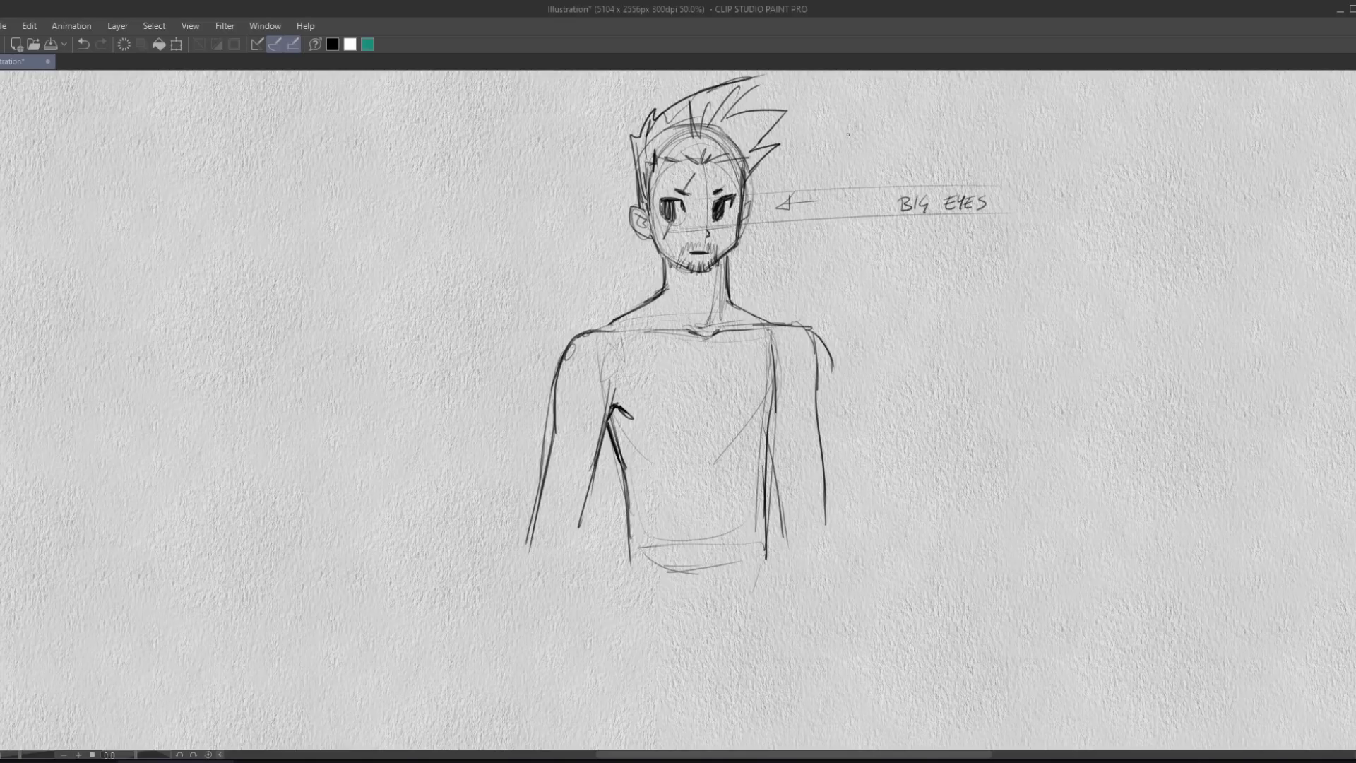
# Sketch a head oval around the "BIG EYES" note and write "SMALL NOSE" and "SMALL MOUTH" on guidelines below it.
pyautogui.moveTo(875, 204)
pyautogui.mouseDown()
pyautogui.moveTo(967, 106)
pyautogui.moveTo(926, 97)
pyautogui.moveTo(981, 234)
pyautogui.mouseUp()
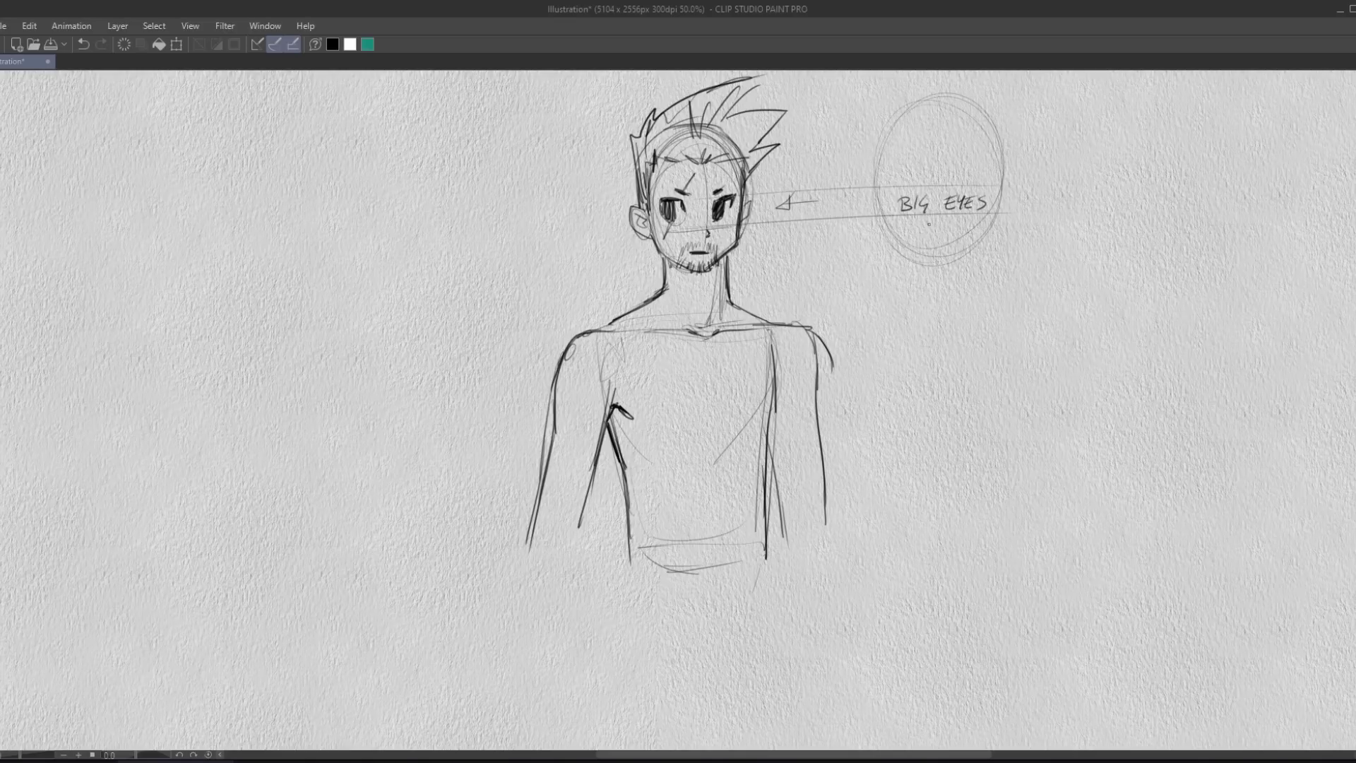
pyautogui.moveTo(875, 224); pyautogui.dragTo(1020, 223)
pyautogui.moveTo(890, 245); pyautogui.dragTo(1007, 235)
pyautogui.moveTo(911, 219); pyautogui.dragTo(921, 223)
pyautogui.moveTo(926, 222); pyautogui.dragTo(962, 223)
pyautogui.moveTo(968, 216)
pyautogui.mouseDown()
pyautogui.moveTo(911, 240)
pyautogui.moveTo(966, 236)
pyautogui.mouseUp()
pyautogui.moveTo(971, 232); pyautogui.dragTo(972, 231)
pyautogui.moveTo(975, 232); pyautogui.dragTo(986, 236)
pyautogui.moveTo(981, 230); pyautogui.dragTo(993, 237)
pyautogui.moveTo(999, 229)
pyautogui.mouseDown()
pyautogui.moveTo(1026, 170)
pyautogui.moveTo(883, 212)
pyautogui.moveTo(1016, 212)
pyautogui.mouseUp()
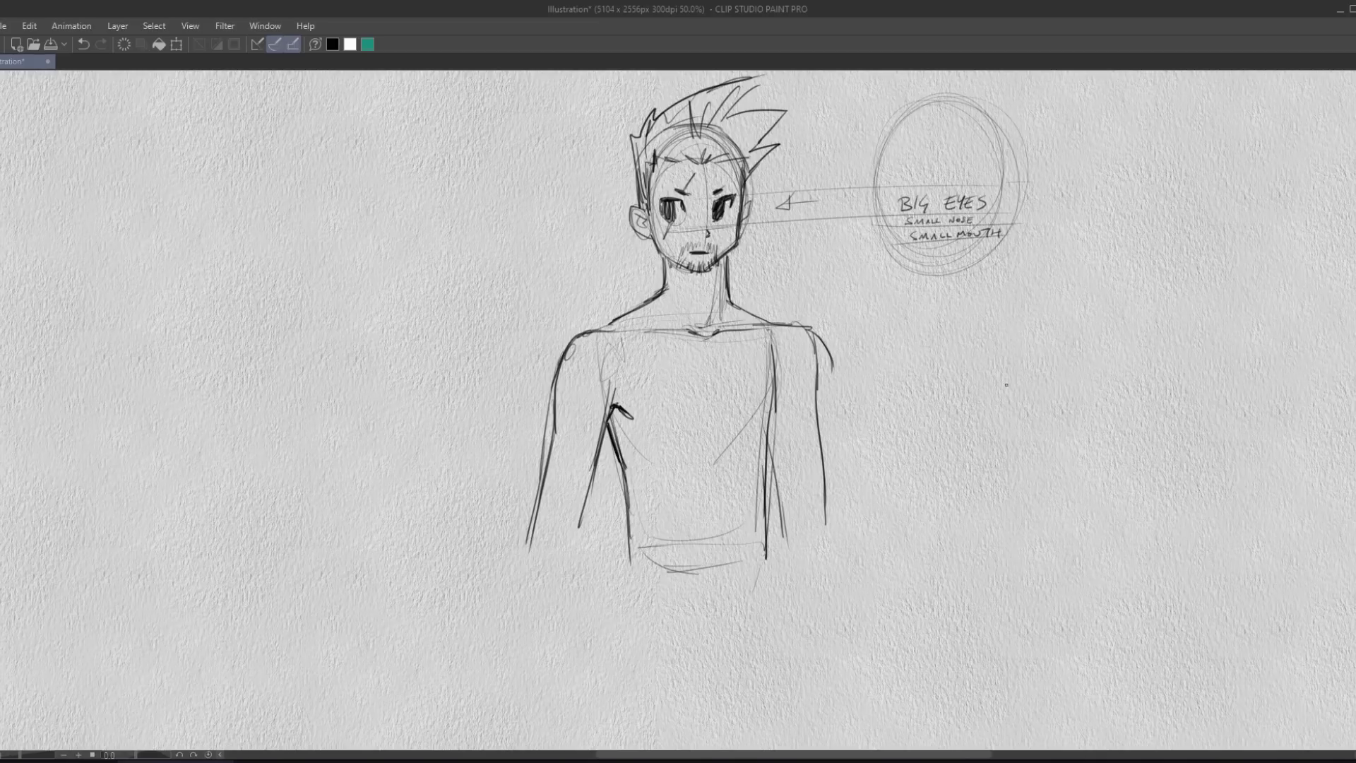
# Sketch a baby's large round head with big eyes, tiny nose, mouth and ear, plus a round torso beneath it.
pyautogui.moveTo(942, 353)
pyautogui.mouseDown()
pyautogui.moveTo(1084, 405)
pyautogui.moveTo(1075, 287)
pyautogui.moveTo(1112, 367)
pyautogui.mouseUp()
pyautogui.moveTo(939, 399)
pyautogui.mouseDown()
pyautogui.moveTo(1087, 418)
pyautogui.moveTo(1014, 426)
pyautogui.moveTo(1059, 441)
pyautogui.mouseUp()
pyautogui.moveTo(971, 423)
pyautogui.mouseDown()
pyautogui.moveTo(950, 399)
pyautogui.moveTo(1002, 478)
pyautogui.mouseUp()
pyautogui.moveTo(938, 394)
pyautogui.mouseDown()
pyautogui.moveTo(951, 467)
pyautogui.moveTo(1034, 490)
pyautogui.moveTo(1087, 460)
pyautogui.moveTo(1070, 473)
pyautogui.moveTo(1093, 422)
pyautogui.moveTo(1091, 459)
pyautogui.moveTo(1065, 474)
pyautogui.mouseUp()
pyautogui.moveTo(1067, 473)
pyautogui.mouseDown()
pyautogui.moveTo(1021, 486)
pyautogui.moveTo(1098, 477)
pyautogui.moveTo(1088, 487)
pyautogui.mouseUp()
pyautogui.moveTo(1043, 491)
pyautogui.mouseDown()
pyautogui.moveTo(1071, 576)
pyautogui.moveTo(1053, 512)
pyautogui.moveTo(1186, 537)
pyautogui.moveTo(1059, 509)
pyautogui.moveTo(1123, 472)
pyautogui.moveTo(1194, 551)
pyautogui.moveTo(1202, 592)
pyautogui.mouseUp()
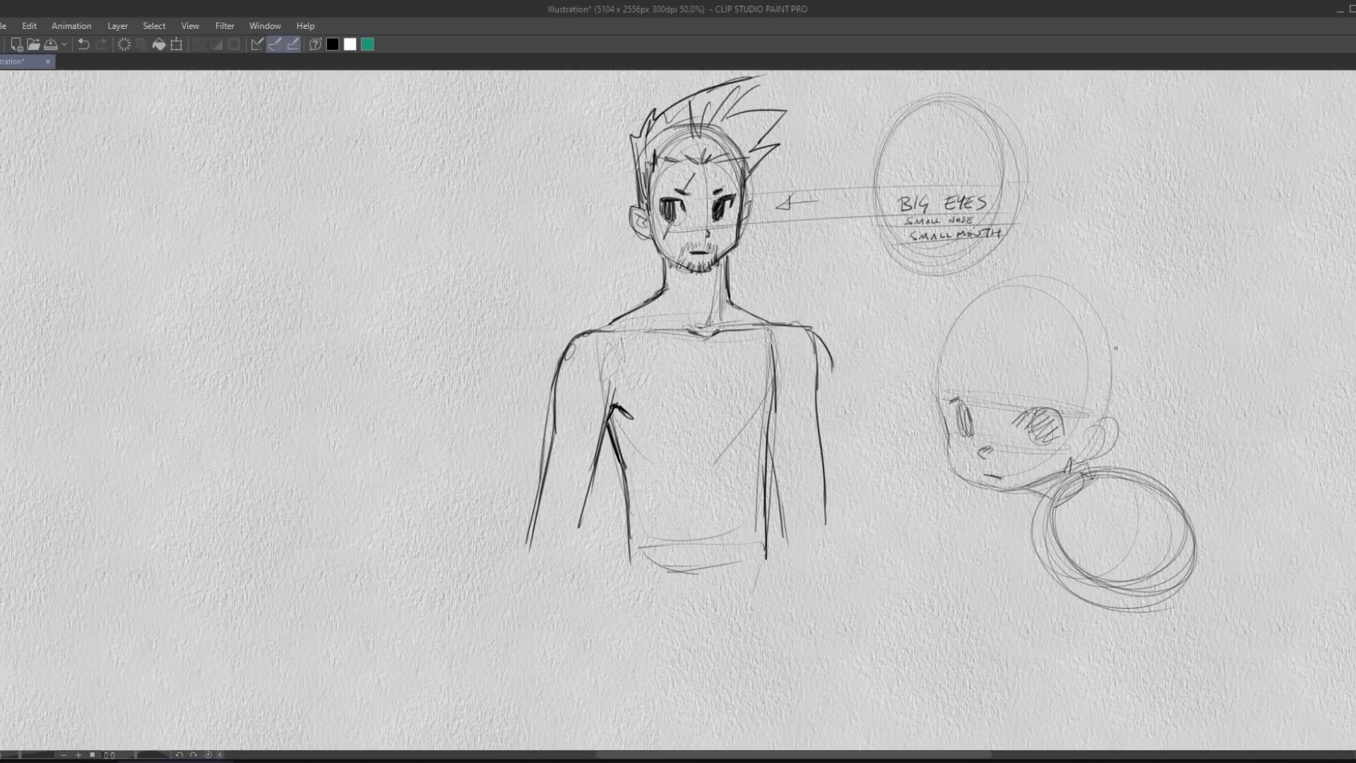
# Add the baby's shoulder circle, upper back line and eyebrows, and reinforce the ear and rounded skull outline.
pyautogui.moveTo(1083, 425)
pyautogui.mouseDown()
pyautogui.moveTo(1121, 428)
pyautogui.moveTo(1077, 459)
pyautogui.moveTo(1122, 429)
pyautogui.moveTo(1086, 460)
pyautogui.moveTo(1086, 538)
pyautogui.moveTo(1135, 507)
pyautogui.mouseUp()
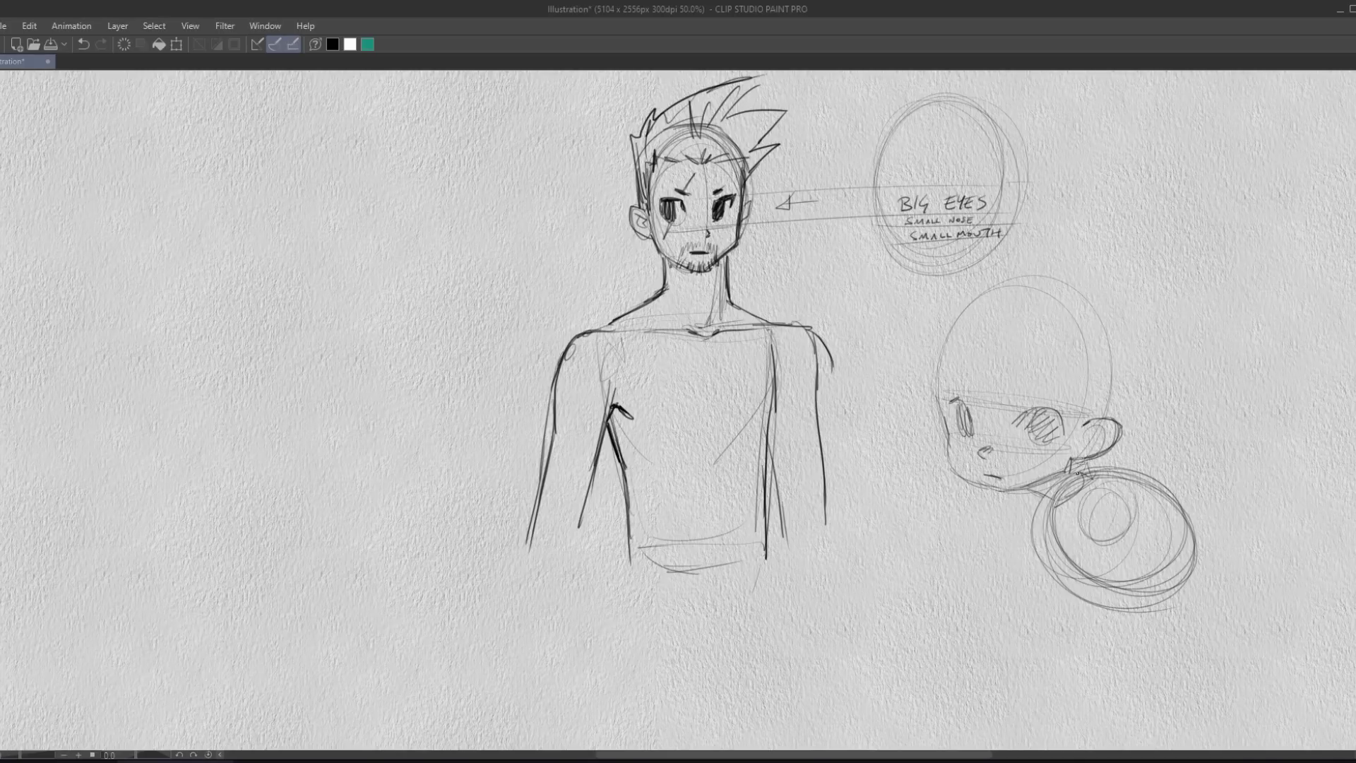
pyautogui.moveTo(1076, 475)
pyautogui.mouseDown()
pyautogui.moveTo(1088, 458)
pyautogui.moveTo(1144, 478)
pyautogui.mouseUp()
pyautogui.moveTo(955, 381); pyautogui.dragTo(1043, 386)
pyautogui.moveTo(938, 401)
pyautogui.mouseDown()
pyautogui.moveTo(933, 353)
pyautogui.moveTo(967, 296)
pyautogui.moveTo(1124, 392)
pyautogui.mouseUp()
pyautogui.moveTo(1113, 313); pyautogui.dragTo(1128, 412)
pyautogui.moveTo(1069, 275)
pyautogui.mouseDown()
pyautogui.moveTo(1123, 401)
pyautogui.moveTo(1110, 427)
pyautogui.mouseUp()
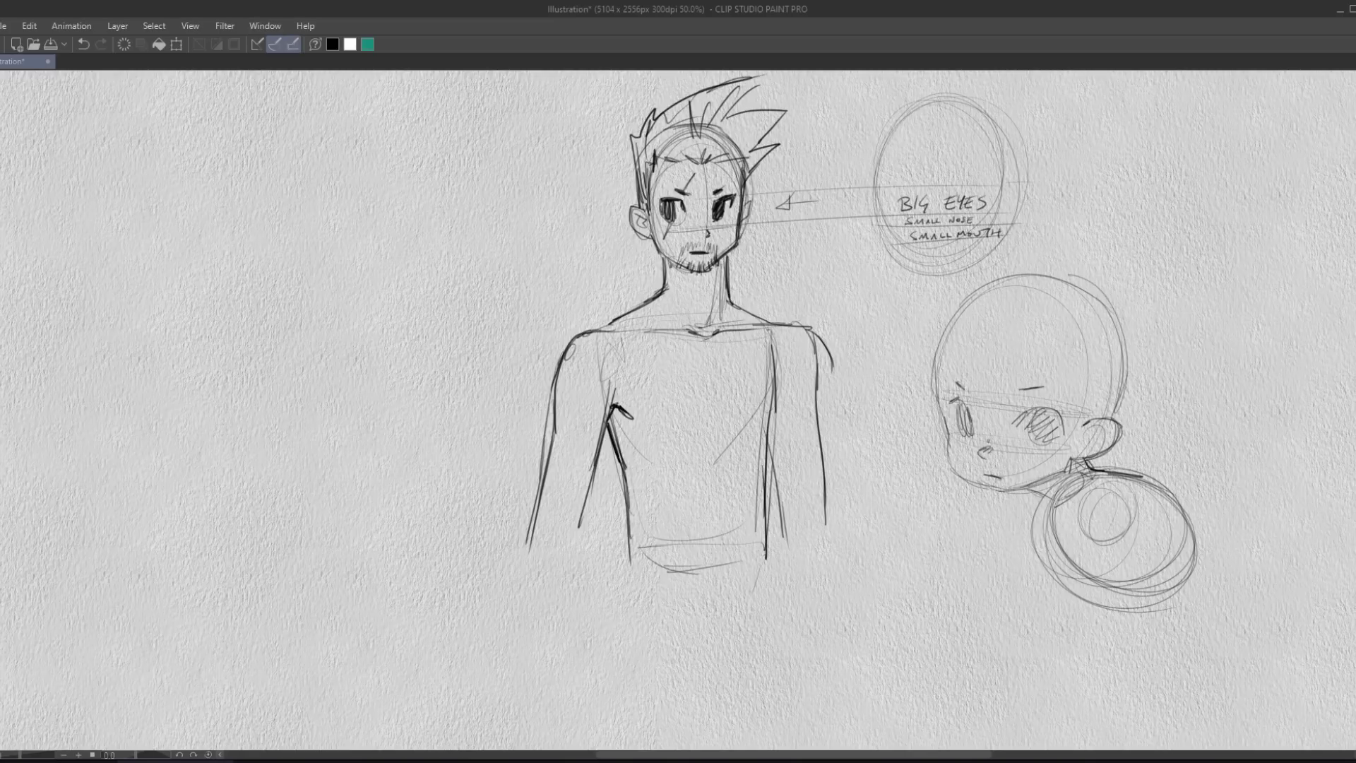
# Reinforce the baby's round torso and draw a smaller hip circle behind it with a connecting back line.
pyautogui.moveTo(1035, 486); pyautogui.dragTo(1131, 585)
pyautogui.moveTo(1052, 537); pyautogui.dragTo(1178, 508)
pyautogui.moveTo(1077, 488); pyautogui.dragTo(1162, 579)
pyautogui.moveTo(1229, 490)
pyautogui.mouseDown()
pyautogui.moveTo(1274, 537)
pyautogui.moveTo(1188, 499)
pyautogui.moveTo(1270, 523)
pyautogui.mouseUp()
pyautogui.moveTo(1140, 470)
pyautogui.mouseDown()
pyautogui.moveTo(1159, 488)
pyautogui.moveTo(1264, 491)
pyautogui.moveTo(1243, 579)
pyautogui.mouseUp()
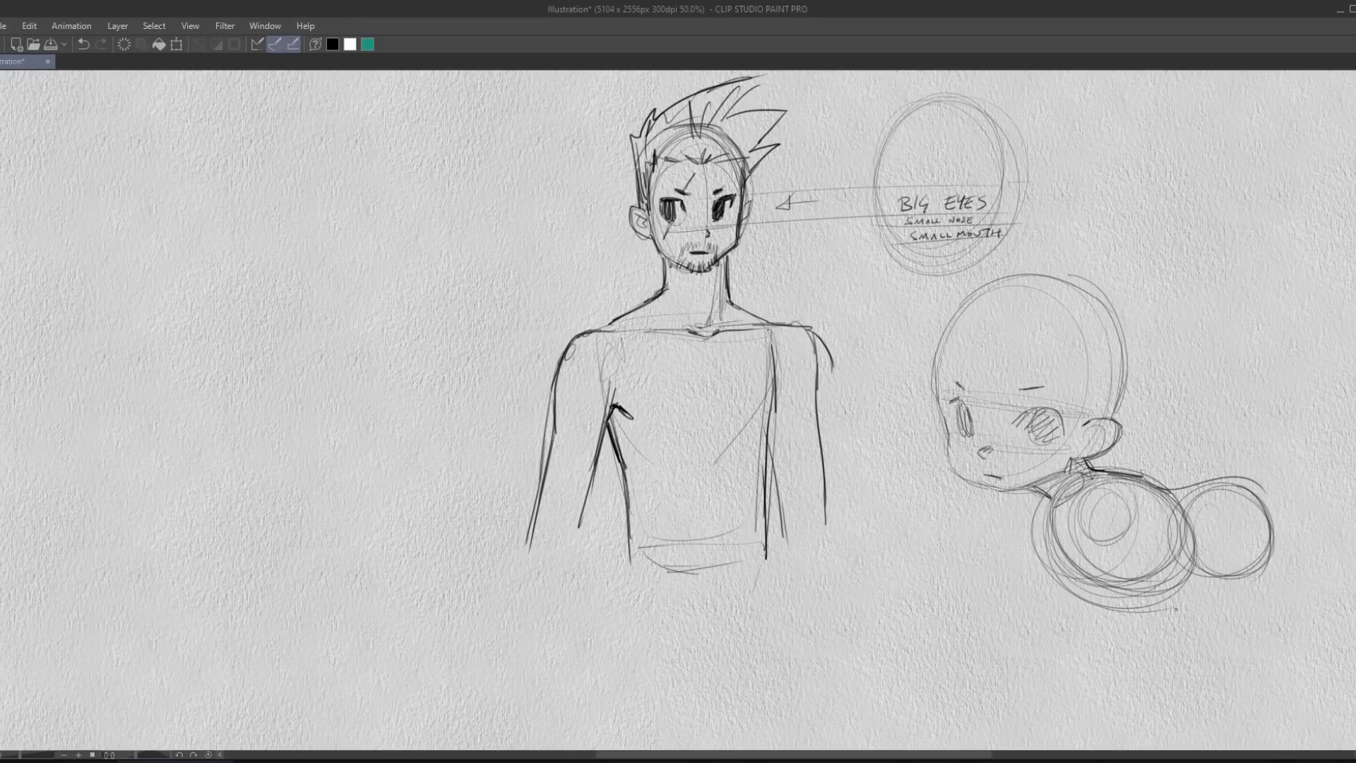
# Refine the baby's shoulder circle and draw both arms reaching down to hands on the ground.
pyautogui.moveTo(1102, 500); pyautogui.dragTo(1081, 526)
pyautogui.moveTo(1053, 654); pyautogui.dragTo(1048, 669)
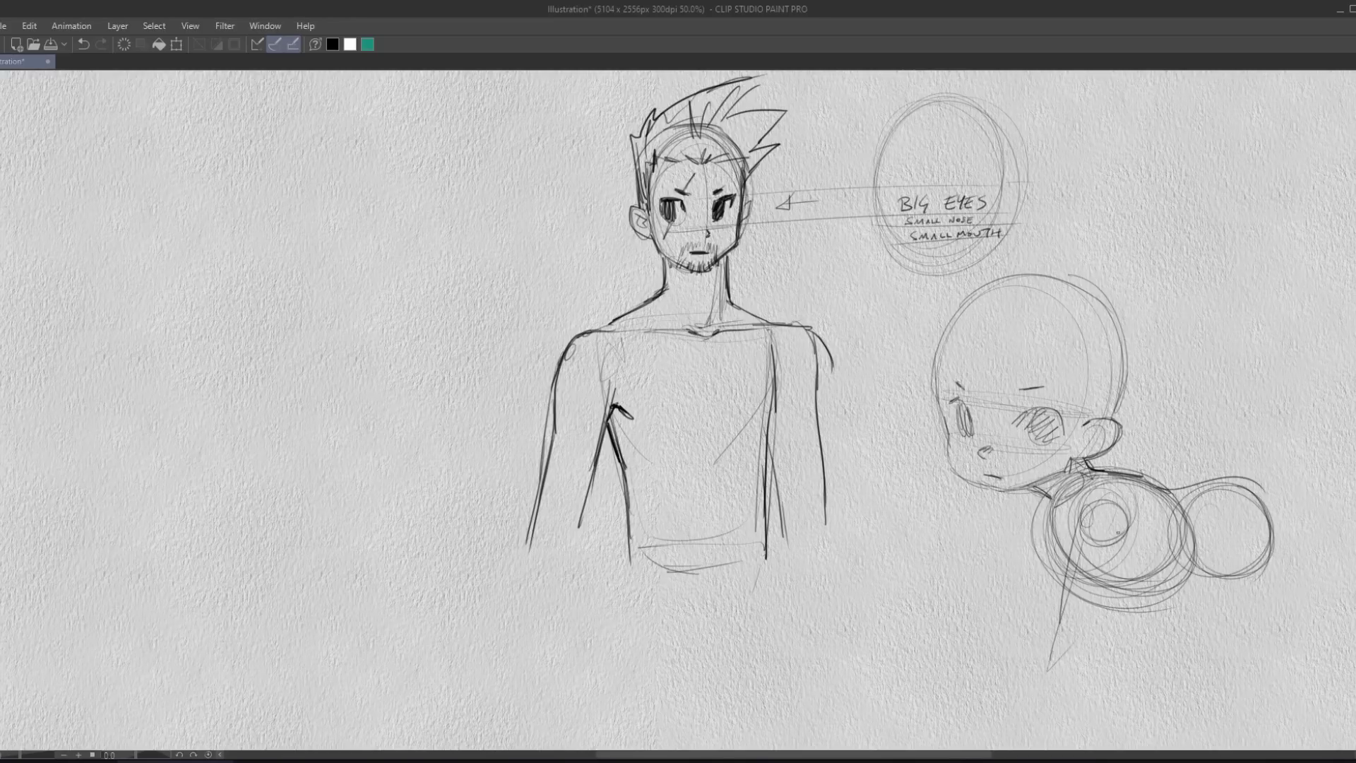
pyautogui.moveTo(1124, 540); pyautogui.dragTo(1082, 660)
pyautogui.moveTo(1062, 608); pyautogui.dragTo(1102, 585)
pyautogui.moveTo(1103, 583)
pyautogui.mouseDown()
pyautogui.moveTo(1084, 644)
pyautogui.moveTo(1062, 673)
pyautogui.mouseUp()
pyautogui.moveTo(1064, 608); pyautogui.dragTo(1045, 657)
pyautogui.moveTo(1040, 657)
pyautogui.mouseDown()
pyautogui.moveTo(1069, 674)
pyautogui.moveTo(1000, 662)
pyautogui.moveTo(1020, 680)
pyautogui.mouseUp()
pyautogui.moveTo(1038, 516)
pyautogui.mouseDown()
pyautogui.moveTo(1017, 644)
pyautogui.moveTo(1018, 630)
pyautogui.moveTo(991, 657)
pyautogui.mouseUp()
# Draw the baby's near leg kneeling, with the thigh, lower leg and foot stretched out behind.
pyautogui.moveTo(1201, 544); pyautogui.dragTo(1250, 664)
pyautogui.moveTo(1184, 576); pyautogui.dragTo(1222, 646)
pyautogui.moveTo(1225, 664)
pyautogui.mouseDown()
pyautogui.moveTo(1279, 535)
pyautogui.moveTo(1280, 641)
pyautogui.mouseUp()
pyautogui.moveTo(1261, 591)
pyautogui.mouseDown()
pyautogui.moveTo(1270, 634)
pyautogui.moveTo(1344, 671)
pyautogui.moveTo(1322, 612)
pyautogui.mouseUp()
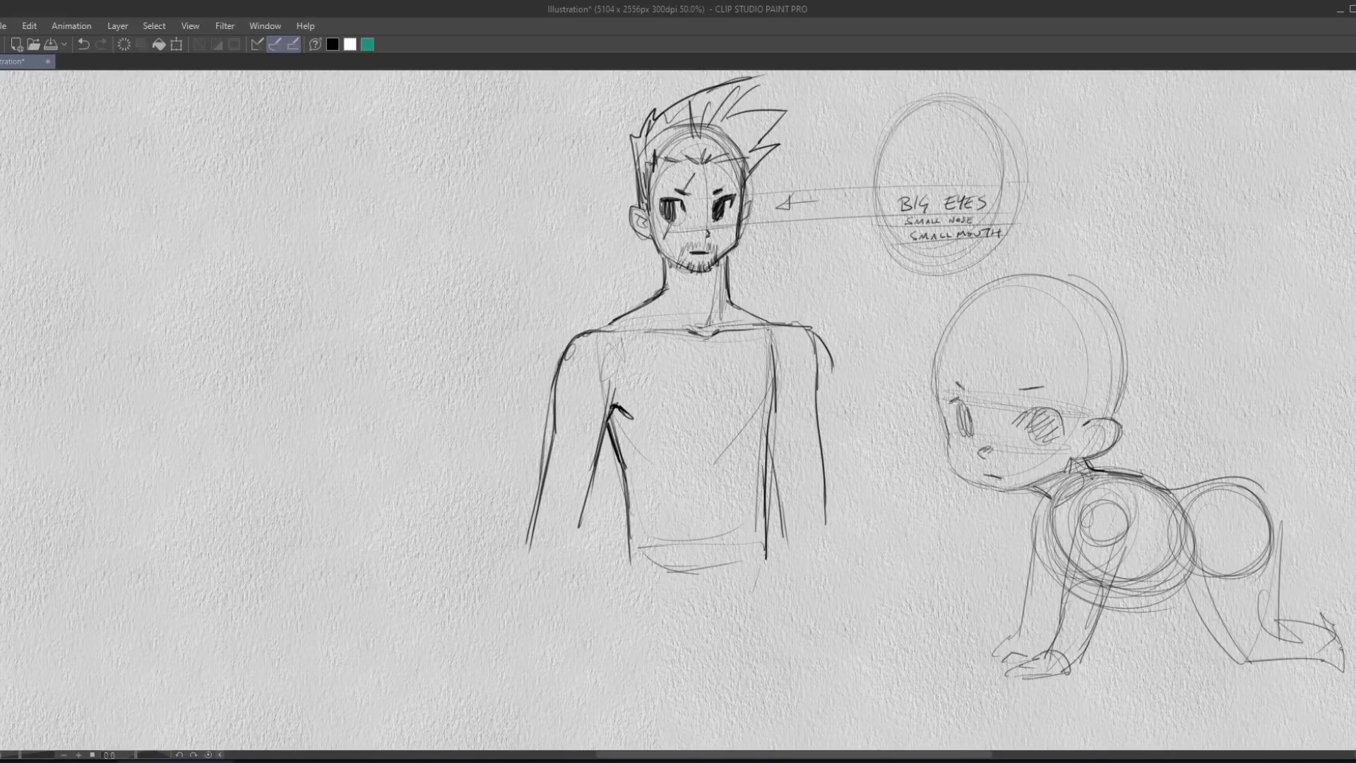
pyautogui.moveTo(1244, 668); pyautogui.dragTo(1342, 667)
# Hatch blush across the baby's cheeks, add the far leg and darken the head outline.
pyautogui.moveTo(947, 447); pyautogui.dragTo(1070, 454)
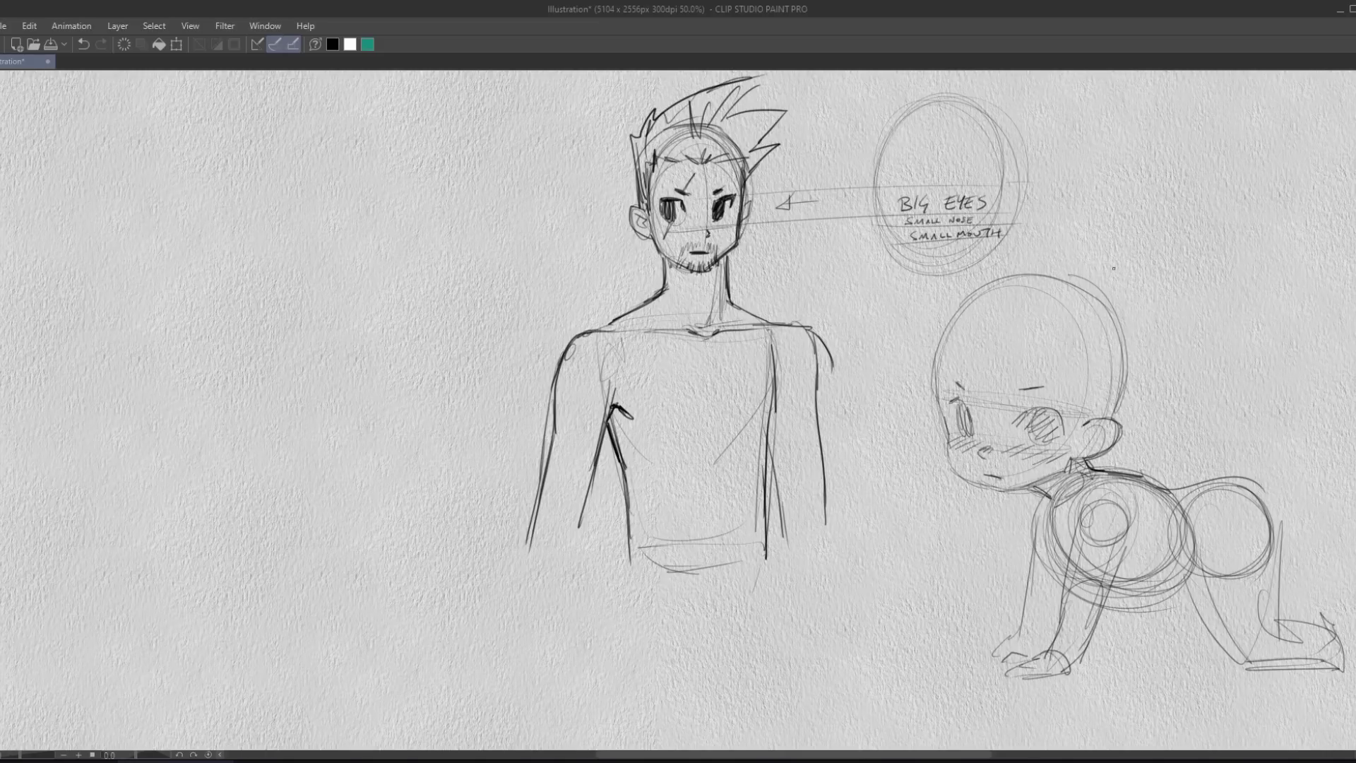
pyautogui.moveTo(1136, 616)
pyautogui.mouseDown()
pyautogui.moveTo(1149, 646)
pyautogui.moveTo(1213, 645)
pyautogui.moveTo(1184, 651)
pyautogui.mouseUp()
pyautogui.moveTo(949, 318); pyautogui.dragTo(949, 425)
pyautogui.moveTo(933, 374)
pyautogui.mouseDown()
pyautogui.moveTo(975, 295)
pyautogui.moveTo(1070, 277)
pyautogui.mouseUp()
pyautogui.moveTo(975, 296)
pyautogui.mouseDown()
pyautogui.moveTo(1121, 329)
pyautogui.moveTo(1122, 379)
pyautogui.moveTo(1130, 333)
pyautogui.moveTo(1120, 404)
pyautogui.moveTo(1090, 445)
pyautogui.moveTo(1116, 422)
pyautogui.mouseUp()
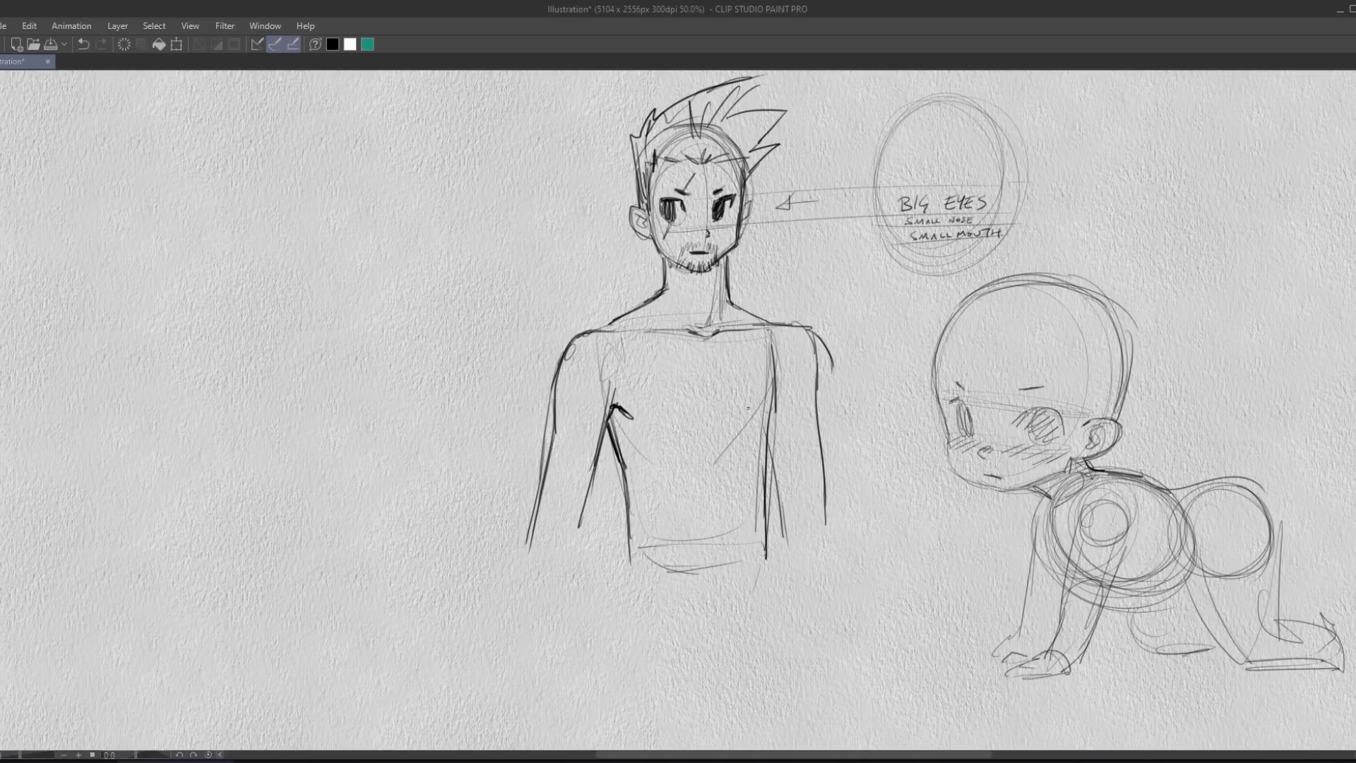
# Erase the man's neck, shoulders, arms and torso, keeping the head.
pyautogui.press('e')
pyautogui.moveTo(741, 284)
pyautogui.mouseDown()
pyautogui.moveTo(659, 316)
pyautogui.moveTo(674, 294)
pyautogui.moveTo(656, 272)
pyautogui.mouseUp()
pyautogui.moveTo(494, 385)
pyautogui.mouseDown()
pyautogui.moveTo(552, 396)
pyautogui.moveTo(618, 361)
pyautogui.moveTo(517, 384)
pyautogui.moveTo(650, 358)
pyautogui.moveTo(509, 515)
pyautogui.moveTo(520, 561)
pyautogui.moveTo(649, 404)
pyautogui.moveTo(628, 484)
pyautogui.moveTo(677, 450)
pyautogui.moveTo(663, 514)
pyautogui.moveTo(747, 402)
pyautogui.moveTo(763, 426)
pyautogui.moveTo(823, 329)
pyautogui.moveTo(823, 421)
pyautogui.moveTo(767, 576)
pyautogui.moveTo(781, 515)
pyautogui.moveTo(726, 537)
pyautogui.moveTo(739, 518)
pyautogui.moveTo(802, 500)
pyautogui.mouseUp()
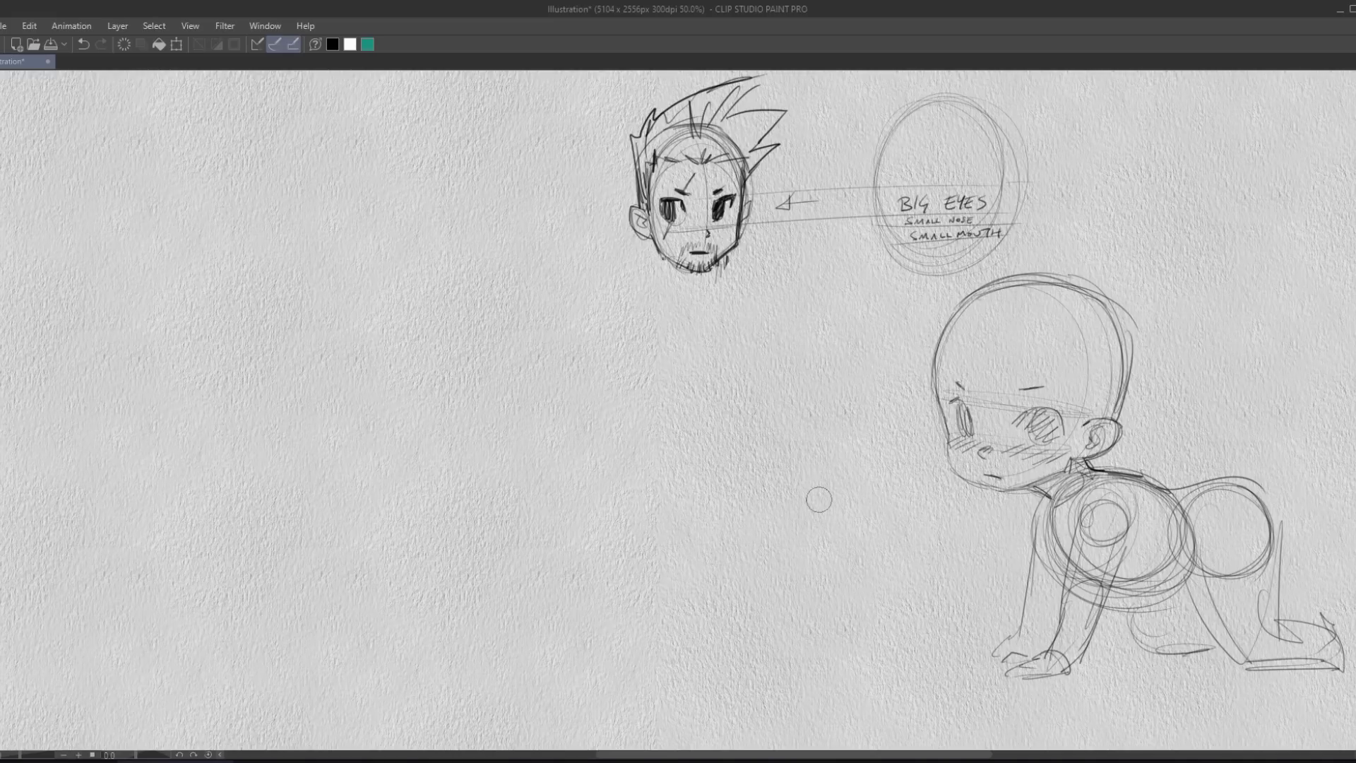
# Draw a narrower neck with a collar line under the man's head and start a small rounded shoulder.
pyautogui.press('p')
pyautogui.moveTo(718, 260); pyautogui.dragTo(721, 278)
pyautogui.moveTo(722, 260); pyautogui.dragTo(720, 280)
pyautogui.moveTo(721, 259)
pyautogui.mouseDown()
pyautogui.moveTo(713, 297)
pyautogui.moveTo(676, 283)
pyautogui.moveTo(671, 298)
pyautogui.mouseUp()
pyautogui.moveTo(673, 290)
pyautogui.mouseDown()
pyautogui.moveTo(648, 308)
pyautogui.moveTo(671, 288)
pyautogui.moveTo(671, 301)
pyautogui.moveTo(712, 292)
pyautogui.mouseUp()
pyautogui.moveTo(720, 265)
pyautogui.mouseDown()
pyautogui.moveTo(715, 289)
pyautogui.moveTo(726, 289)
pyautogui.moveTo(673, 300)
pyautogui.moveTo(654, 357)
pyautogui.mouseUp()
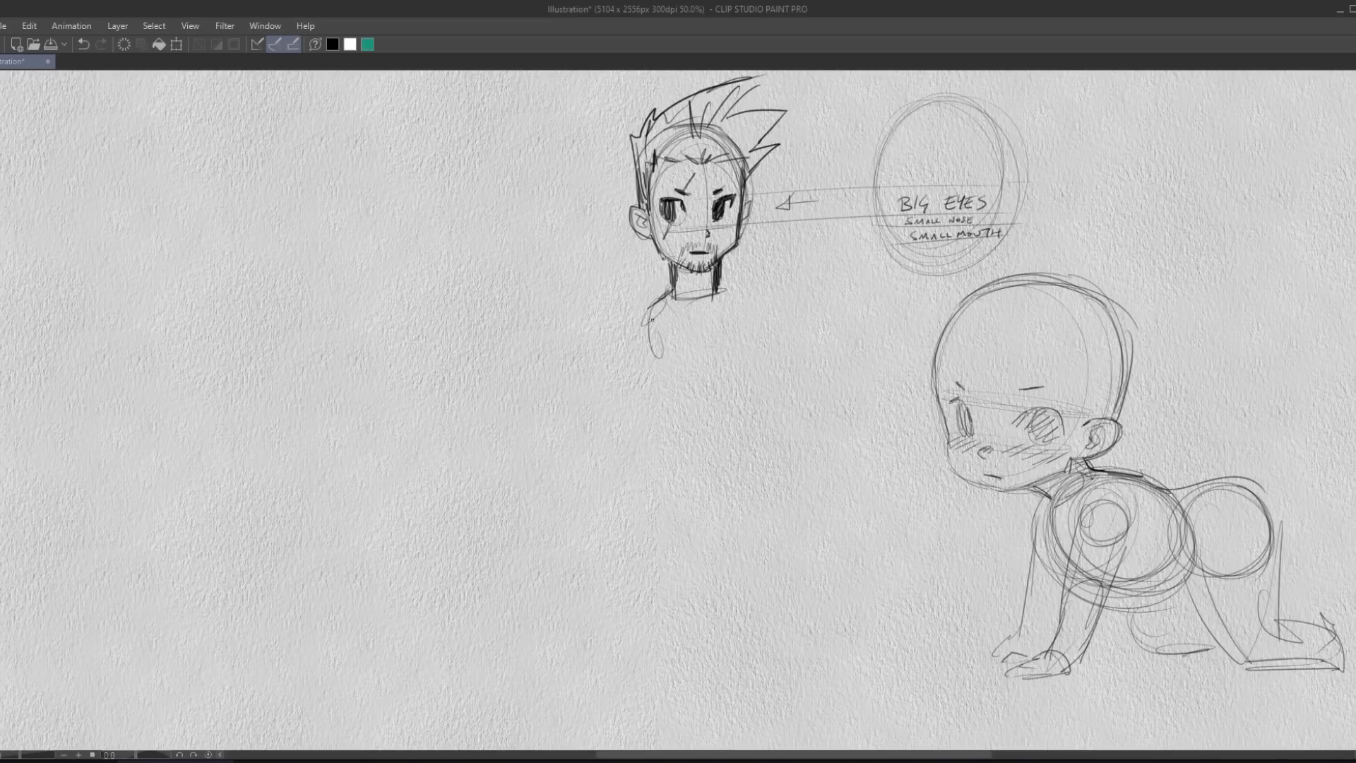
# Draw a narrow torso with a waist ellipse and long tapering leg contours below it.
pyautogui.moveTo(646, 311); pyautogui.dragTo(658, 474)
pyautogui.moveTo(659, 473)
pyautogui.mouseDown()
pyautogui.moveTo(675, 311)
pyautogui.moveTo(747, 433)
pyautogui.mouseUp()
pyautogui.moveTo(729, 300); pyautogui.dragTo(753, 455)
pyautogui.moveTo(749, 396); pyautogui.dragTo(665, 407)
pyautogui.moveTo(753, 423)
pyautogui.mouseDown()
pyautogui.moveTo(651, 432)
pyautogui.moveTo(748, 435)
pyautogui.mouseUp()
pyautogui.moveTo(749, 445); pyautogui.dragTo(736, 479)
pyautogui.moveTo(744, 420); pyautogui.dragTo(712, 667)
pyautogui.moveTo(640, 410); pyautogui.dragTo(662, 638)
pyautogui.moveTo(652, 487); pyautogui.dragTo(664, 668)
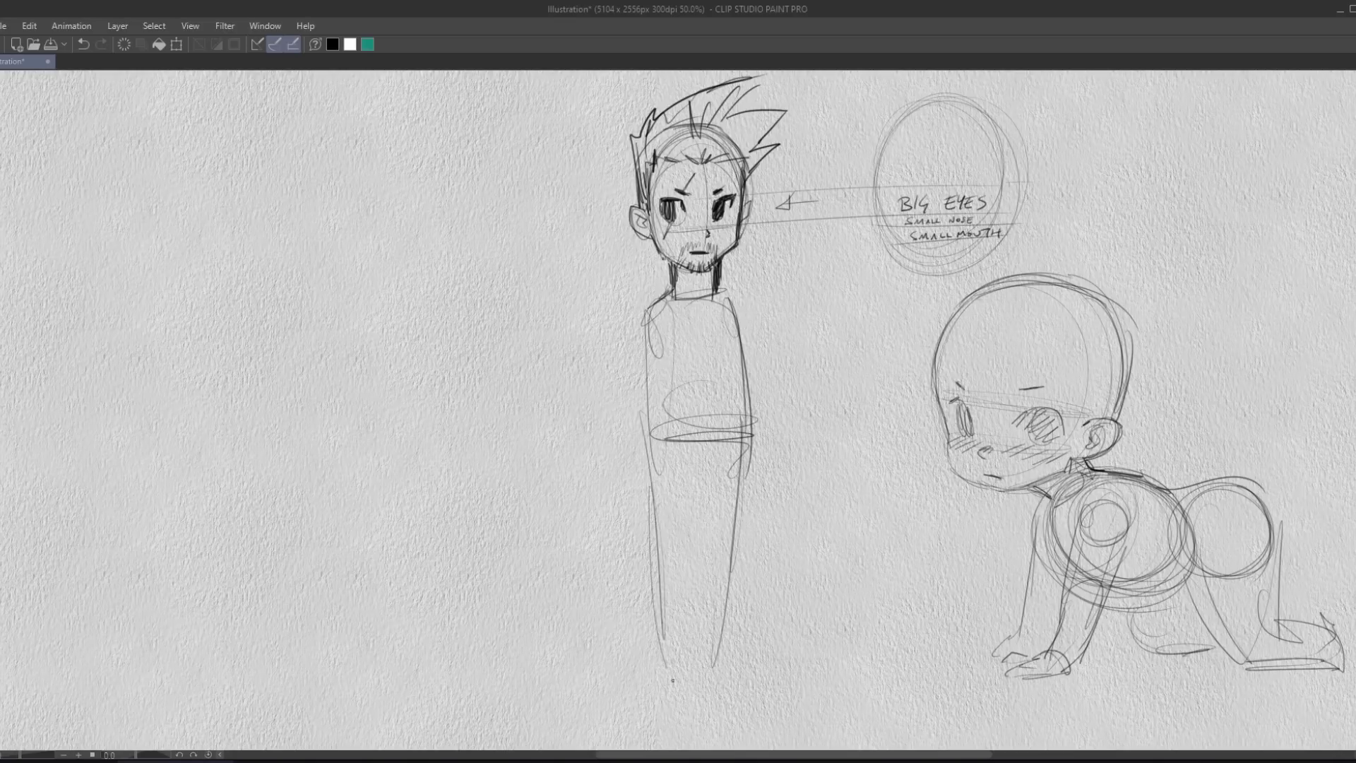
# Round off the tapered leg form and lengthen the leg lines down to feet near the canvas's lower edge.
pyautogui.moveTo(650, 613); pyautogui.dragTo(729, 613)
pyautogui.moveTo(754, 452)
pyautogui.mouseDown()
pyautogui.moveTo(727, 738)
pyautogui.moveTo(758, 735)
pyautogui.mouseUp()
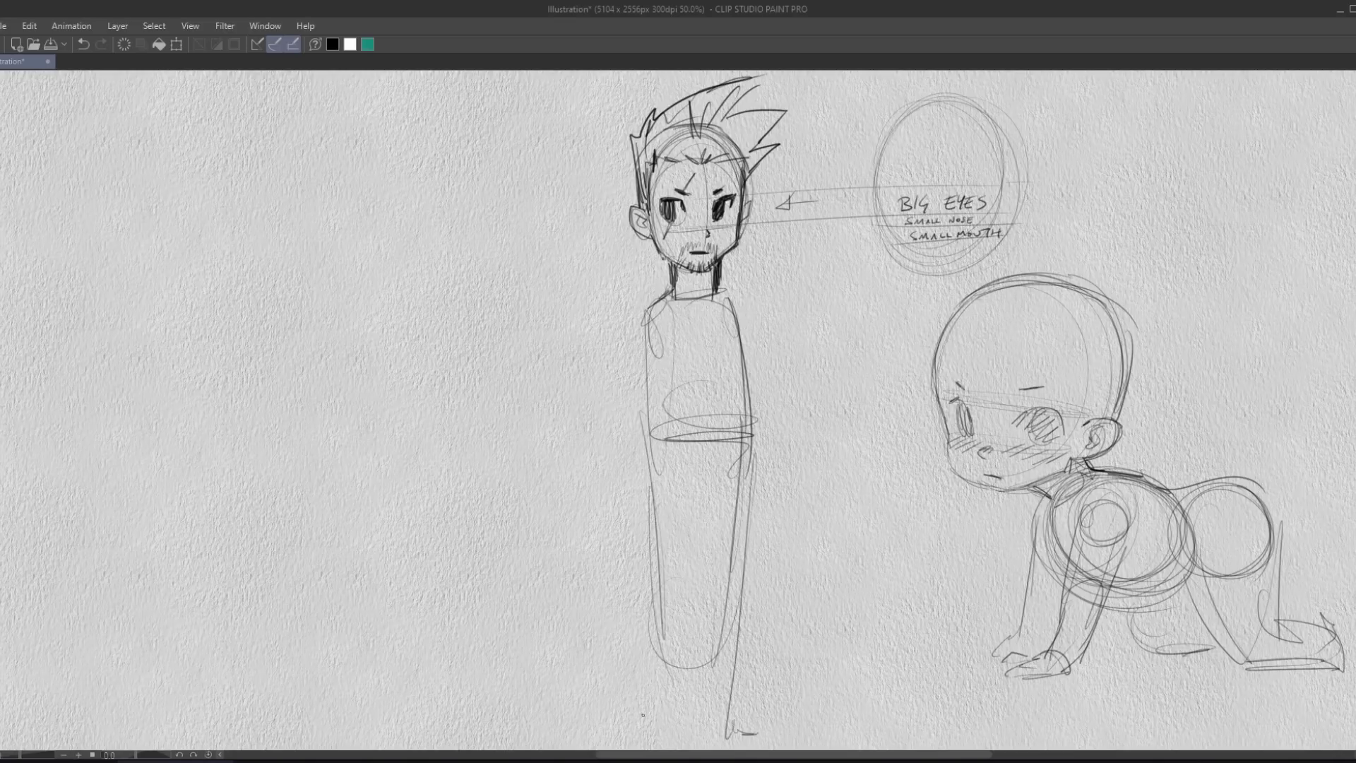
pyautogui.moveTo(635, 741); pyautogui.dragTo(664, 531)
pyautogui.moveTo(654, 420); pyautogui.dragTo(663, 745)
pyautogui.moveTo(750, 431); pyautogui.dragTo(728, 749)
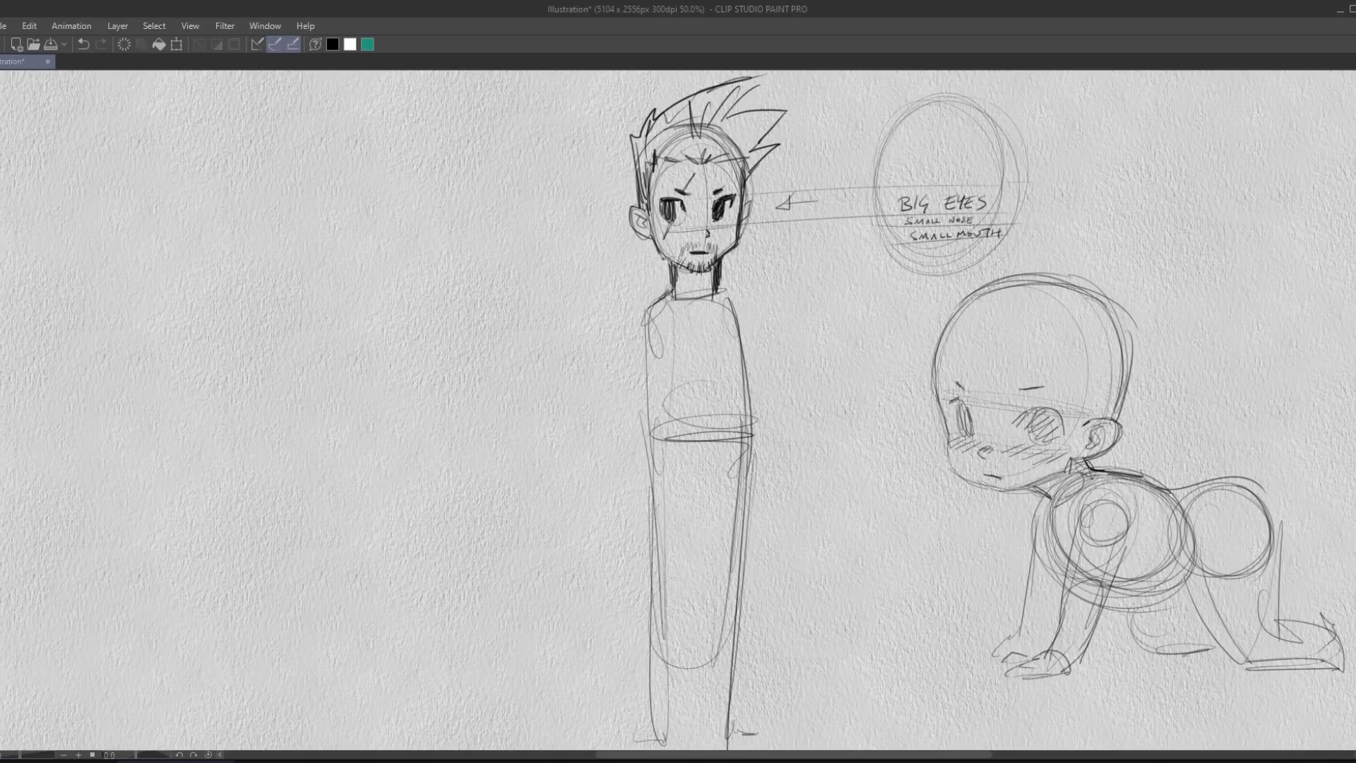
# Widen the shoulders, taper the chest toward the waist, and draw both hanging arms ending in small round hands.
pyautogui.moveTo(714, 290)
pyautogui.mouseDown()
pyautogui.moveTo(746, 303)
pyautogui.moveTo(616, 311)
pyautogui.moveTo(712, 439)
pyautogui.moveTo(738, 428)
pyautogui.moveTo(764, 319)
pyautogui.mouseUp()
pyautogui.moveTo(751, 315); pyautogui.dragTo(731, 437)
pyautogui.moveTo(762, 321); pyautogui.dragTo(765, 374)
pyautogui.moveTo(767, 313)
pyautogui.mouseDown()
pyautogui.moveTo(764, 561)
pyautogui.moveTo(774, 551)
pyautogui.mouseUp()
pyautogui.moveTo(631, 346); pyautogui.dragTo(611, 491)
pyautogui.moveTo(624, 400); pyautogui.dragTo(602, 558)
pyautogui.moveTo(603, 327)
pyautogui.mouseDown()
pyautogui.moveTo(597, 394)
pyautogui.moveTo(604, 356)
pyautogui.mouseUp()
pyautogui.moveTo(601, 387); pyautogui.dragTo(593, 565)
pyautogui.moveTo(601, 561)
pyautogui.mouseDown()
pyautogui.moveTo(619, 575)
pyautogui.moveTo(599, 565)
pyautogui.mouseUp()
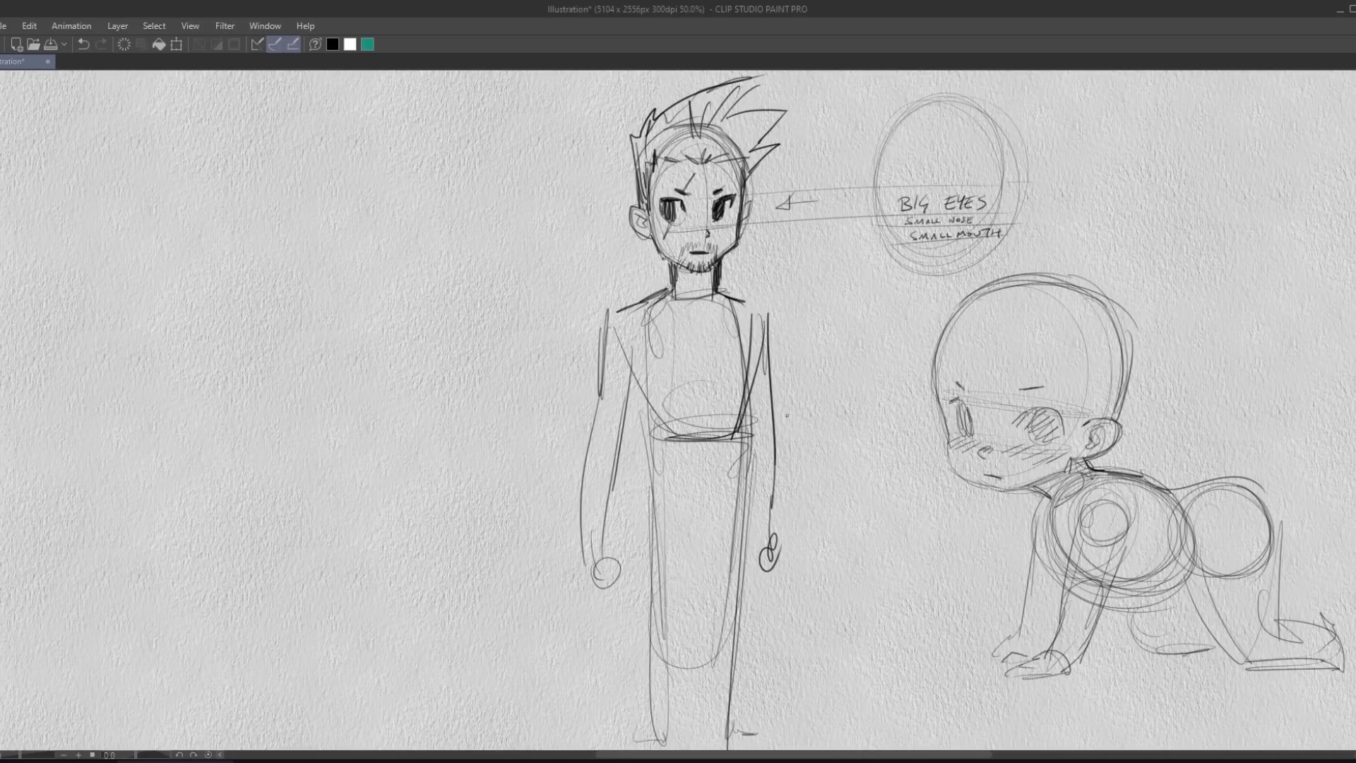
pyautogui.moveTo(760, 342); pyautogui.dragTo(730, 444)
pyautogui.moveTo(733, 290); pyautogui.dragTo(779, 315)
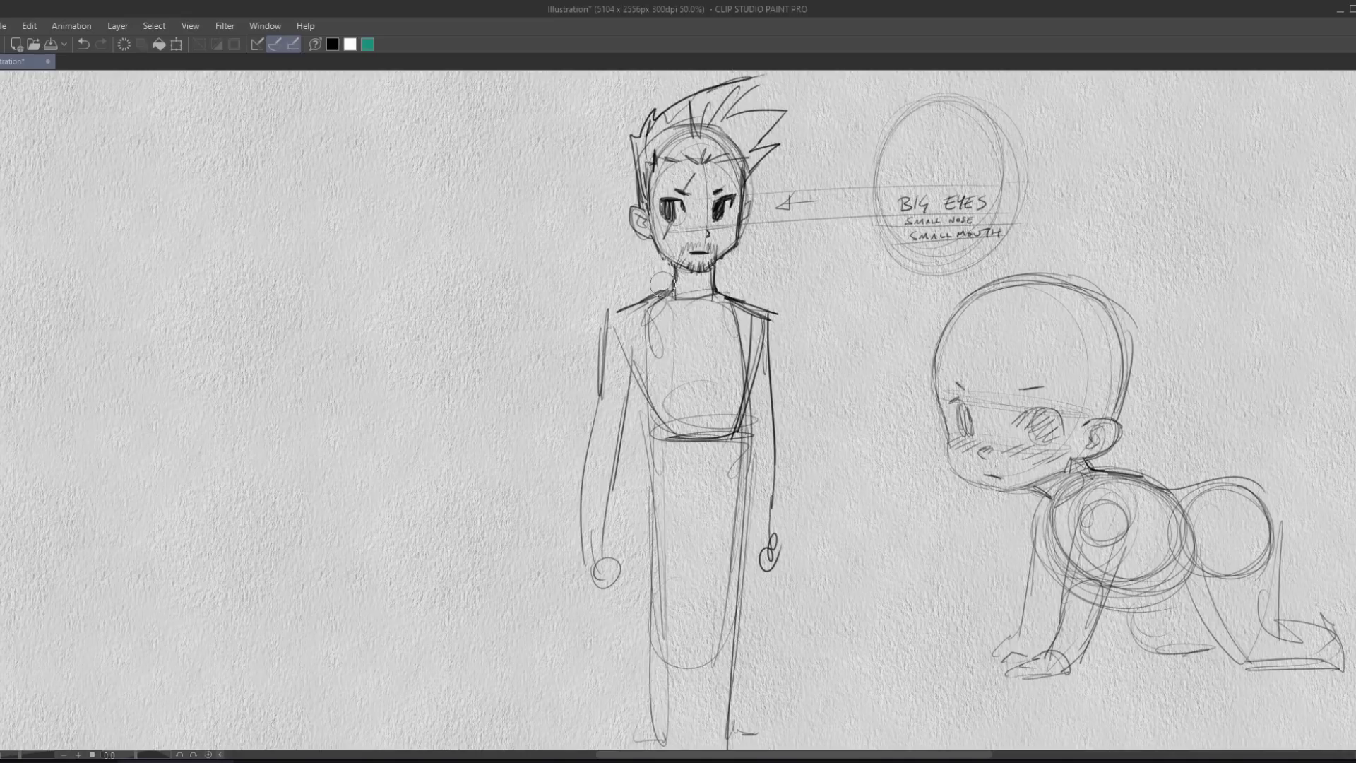
# Draw a horizontal guideline through the man's face and vertical guidelines on both sides to mark shoulder width in head widths.
pyautogui.moveTo(638, 215); pyautogui.dragTo(747, 210)
pyautogui.moveTo(645, 129); pyautogui.dragTo(650, 284)
pyautogui.moveTo(546, 170); pyautogui.dragTo(552, 304)
pyautogui.moveTo(816, 129); pyautogui.dragTo(813, 311)
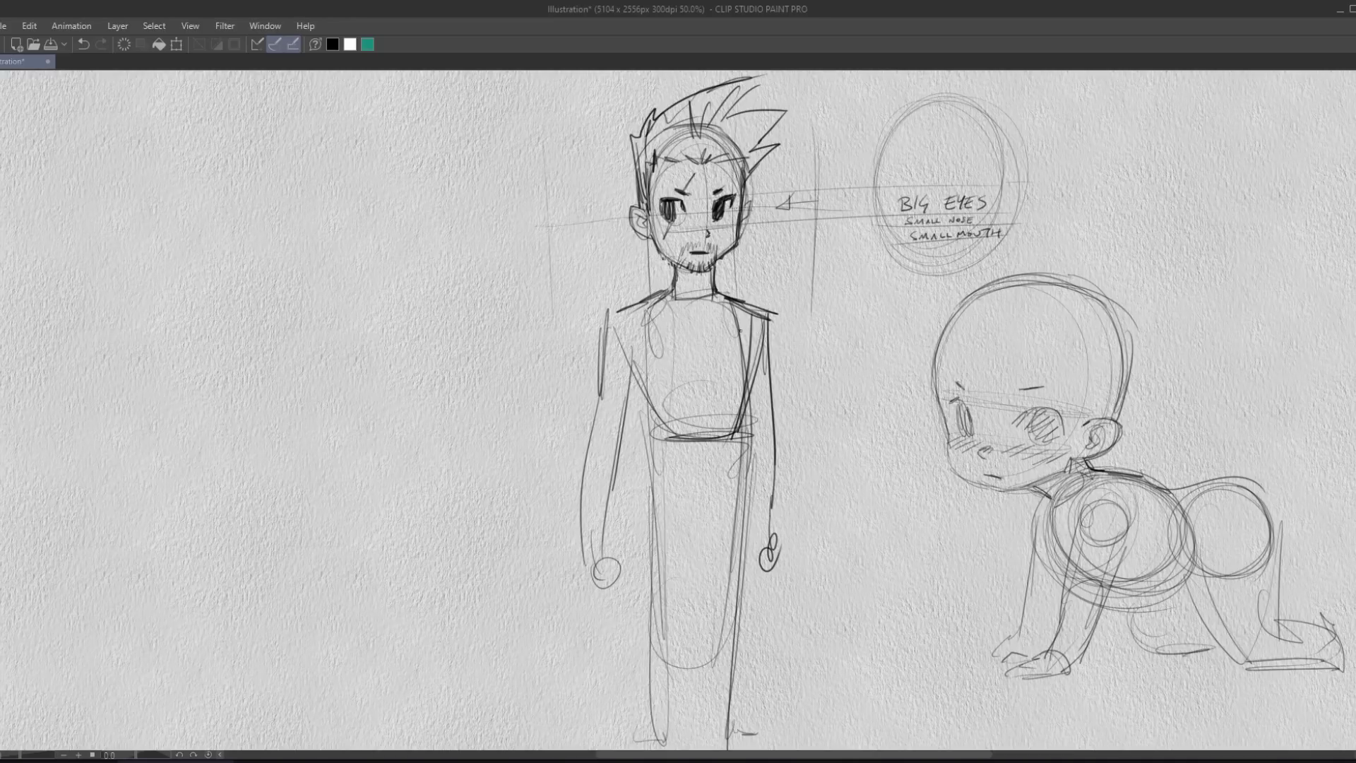
pyautogui.moveTo(821, 126); pyautogui.dragTo(815, 342)
pyautogui.moveTo(597, 143); pyautogui.dragTo(602, 335)
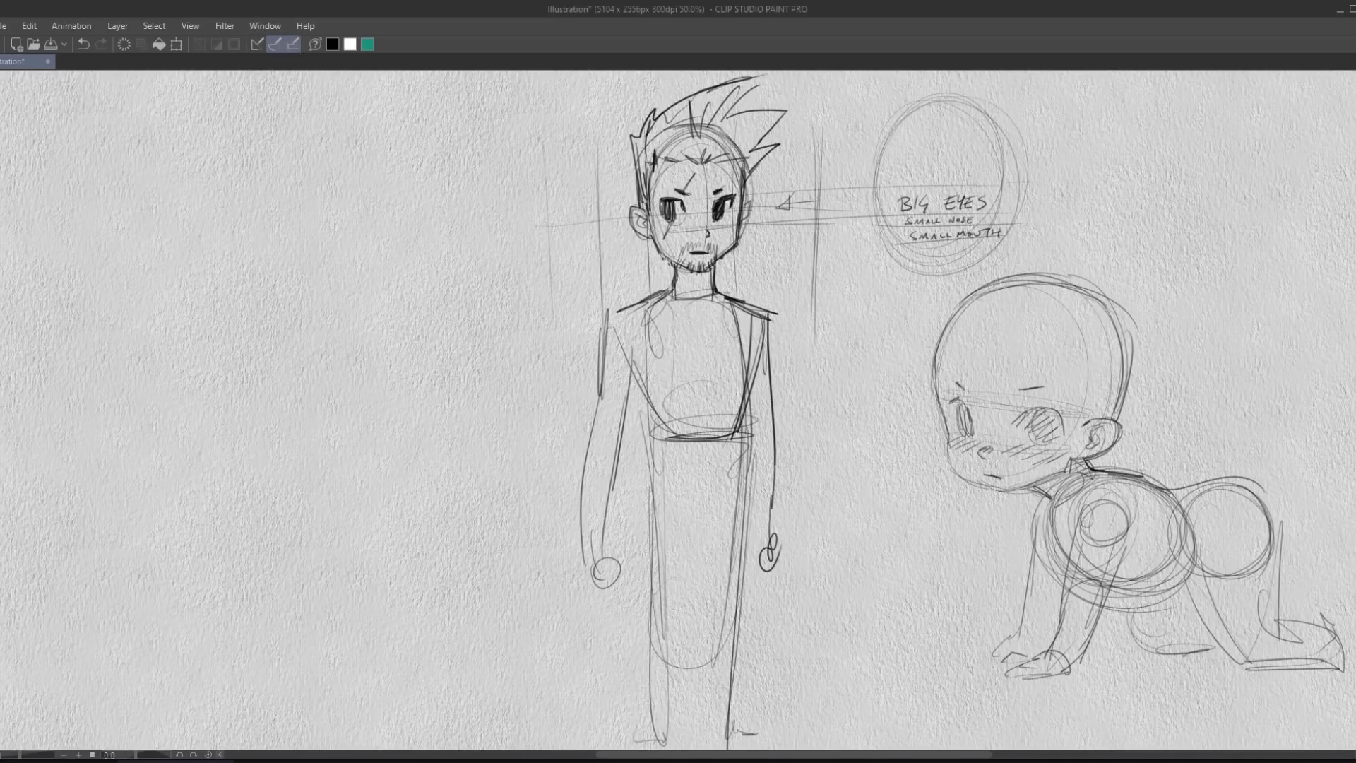
pyautogui.moveTo(778, 148); pyautogui.dragTo(781, 330)
pyautogui.moveTo(778, 125); pyautogui.dragTo(782, 390)
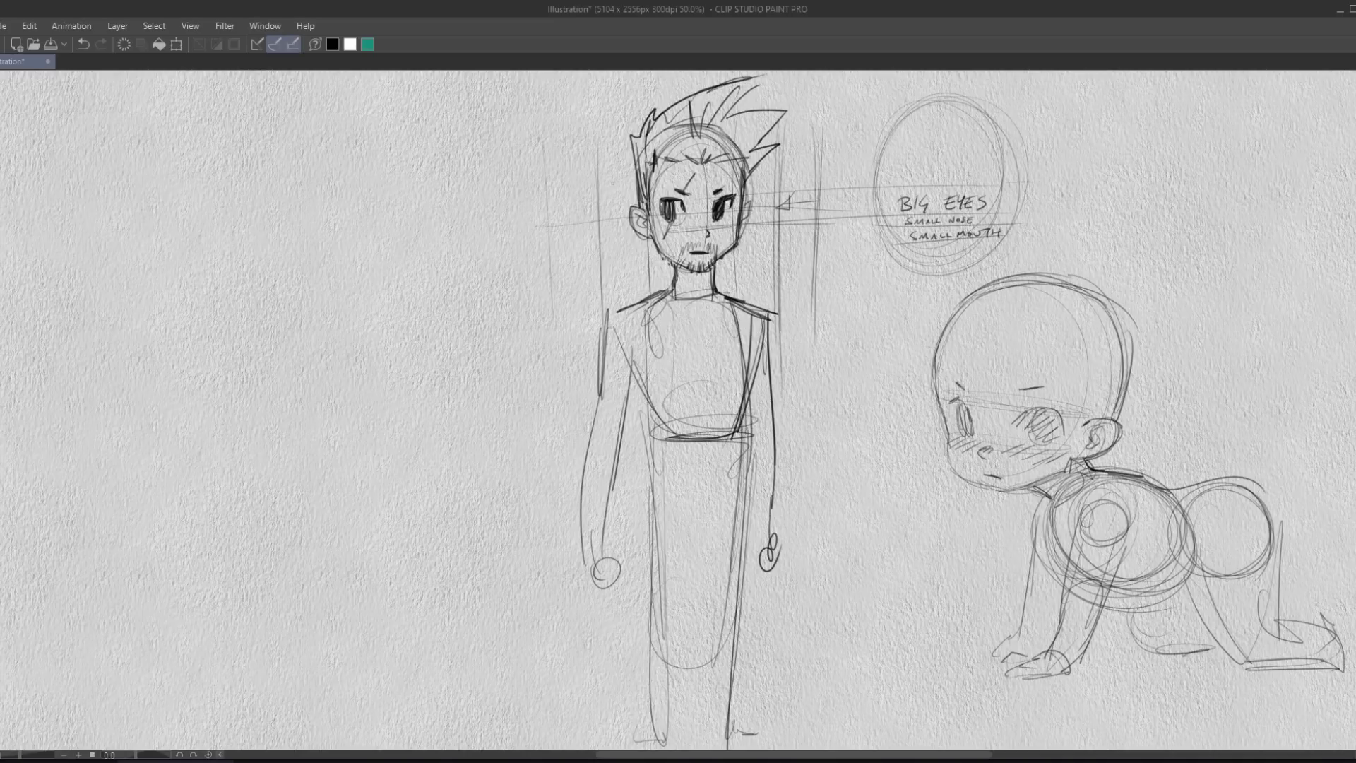
# Add closer vertical guidelines on both sides of the man's head and undo the trial wide shoulder lines.
pyautogui.moveTo(572, 185); pyautogui.dragTo(579, 335)
pyautogui.moveTo(805, 144); pyautogui.dragTo(797, 338)
pyautogui.moveTo(722, 259)
pyautogui.mouseDown()
pyautogui.moveTo(731, 288)
pyautogui.moveTo(817, 331)
pyautogui.mouseUp()
pyautogui.moveTo(657, 294)
pyautogui.mouseDown()
pyautogui.moveTo(583, 312)
pyautogui.moveTo(570, 355)
pyautogui.mouseUp()
pyautogui.hotkey('ctrl', 'z')
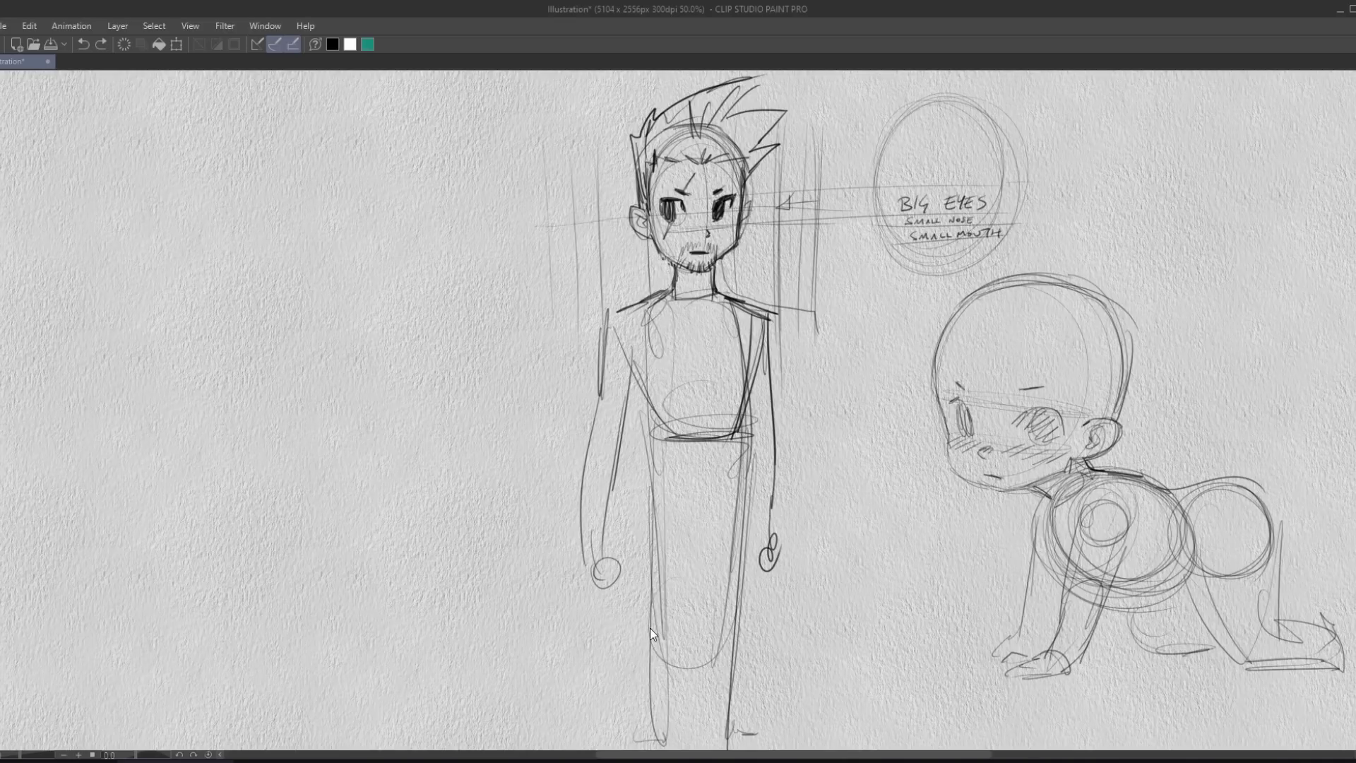
pyautogui.hotkey('ctrl', 'z')
# Darken the man's torso sides and waist, connect the shoulder to the arm, and sketch the armhole curve.
pyautogui.moveTo(768, 322); pyautogui.dragTo(765, 351)
pyautogui.moveTo(741, 311); pyautogui.dragTo(737, 505)
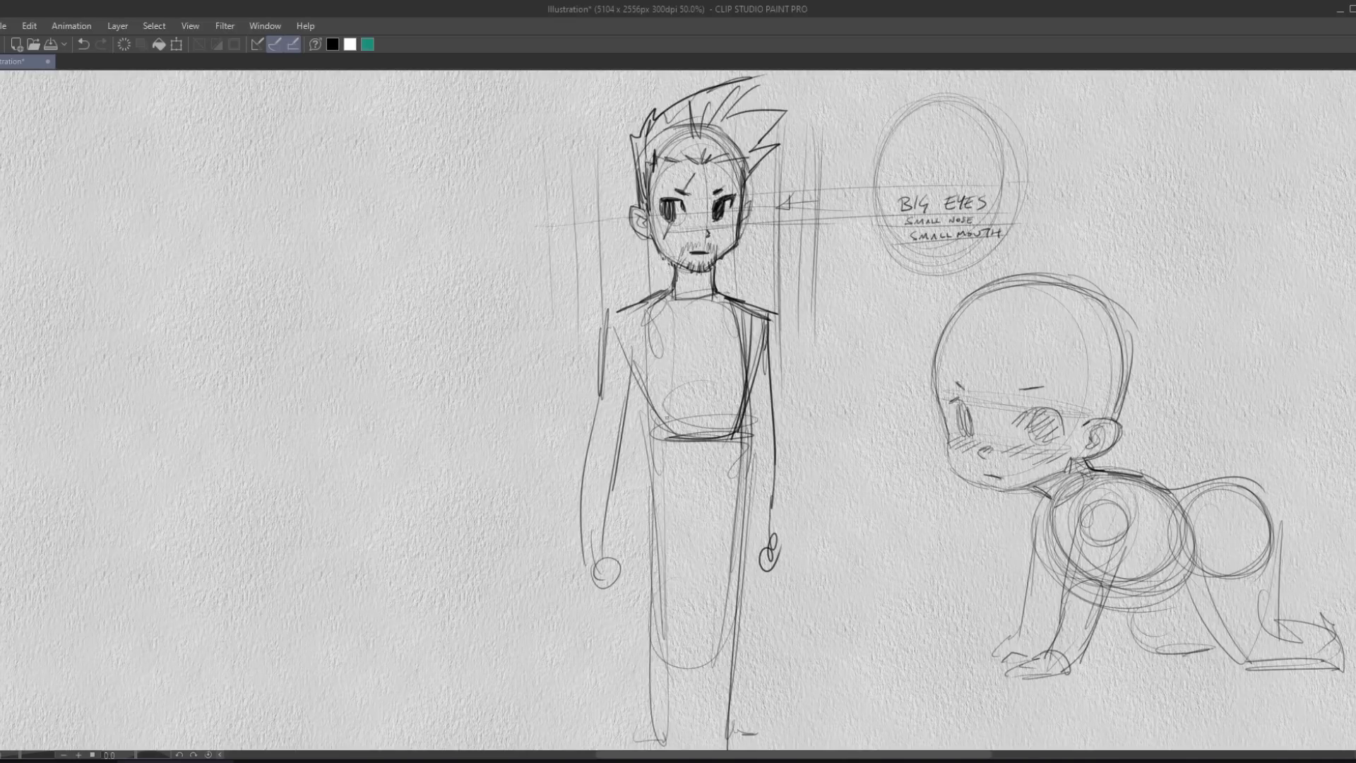
pyautogui.moveTo(670, 432)
pyautogui.mouseDown()
pyautogui.moveTo(651, 441)
pyautogui.moveTo(736, 435)
pyautogui.mouseUp()
pyautogui.moveTo(633, 351)
pyautogui.mouseDown()
pyautogui.moveTo(623, 418)
pyautogui.moveTo(638, 335)
pyautogui.moveTo(665, 333)
pyautogui.moveTo(658, 305)
pyautogui.mouseUp()
pyautogui.moveTo(663, 294)
pyautogui.mouseDown()
pyautogui.moveTo(605, 332)
pyautogui.moveTo(600, 352)
pyautogui.mouseUp()
pyautogui.moveTo(664, 295); pyautogui.dragTo(603, 316)
pyautogui.moveTo(745, 303)
pyautogui.mouseDown()
pyautogui.moveTo(762, 314)
pyautogui.moveTo(732, 428)
pyautogui.mouseUp()
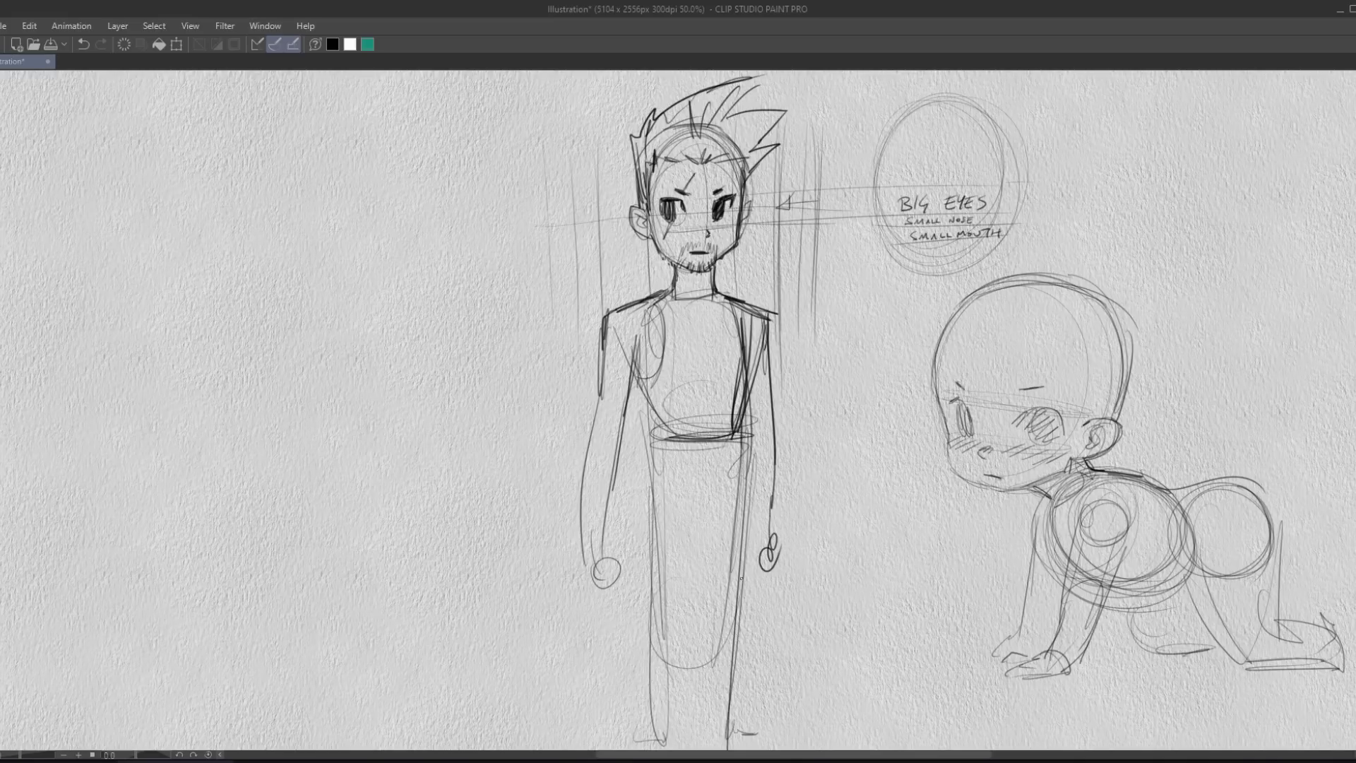
# Clean up the overlapping line beside the torso and define the left-hand arm with a tapered forearm and wrist.
pyautogui.press('e')
pyautogui.moveTo(753, 366)
pyautogui.mouseDown()
pyautogui.moveTo(745, 423)
pyautogui.moveTo(746, 397)
pyautogui.mouseUp()
pyautogui.moveTo(640, 339); pyautogui.dragTo(609, 502)
pyautogui.moveTo(599, 408)
pyautogui.mouseDown()
pyautogui.moveTo(584, 547)
pyautogui.moveTo(606, 541)
pyautogui.mouseUp()
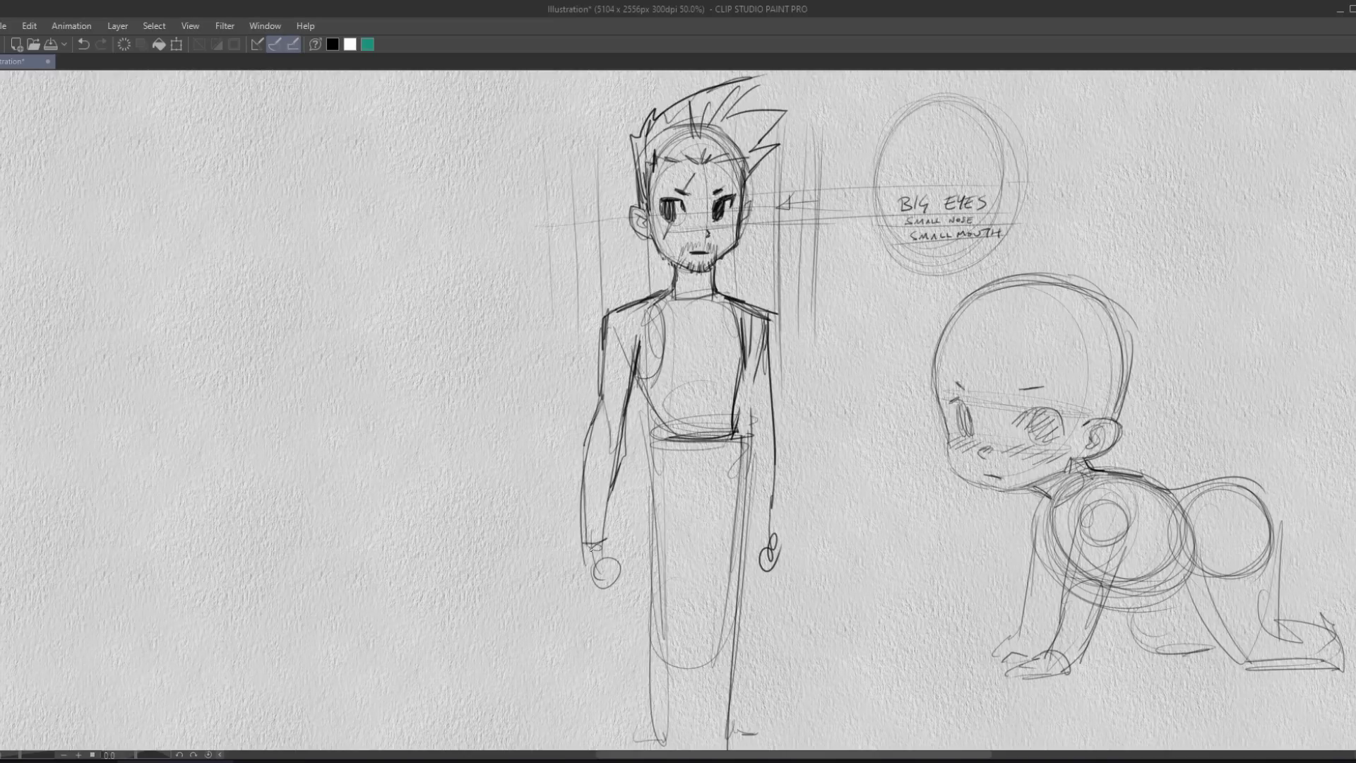
pyautogui.moveTo(621, 452); pyautogui.dragTo(610, 541)
# Define the man's right-hand arm with an elbow, a narrowing forearm, and a darker hip line beside it.
pyautogui.moveTo(770, 324)
pyautogui.mouseDown()
pyautogui.moveTo(772, 398)
pyautogui.moveTo(750, 406)
pyautogui.moveTo(754, 438)
pyautogui.mouseUp()
pyautogui.moveTo(770, 392); pyautogui.dragTo(750, 436)
pyautogui.moveTo(772, 393)
pyautogui.mouseDown()
pyautogui.moveTo(759, 433)
pyautogui.moveTo(769, 531)
pyautogui.mouseUp()
pyautogui.moveTo(754, 445)
pyautogui.mouseDown()
pyautogui.moveTo(748, 526)
pyautogui.moveTo(736, 499)
pyautogui.mouseUp()
pyautogui.moveTo(742, 406); pyautogui.dragTo(735, 584)
# Construct the man's pelvis as a tapered block below the waist, tying it to the lower torso sides.
pyautogui.moveTo(678, 494)
pyautogui.mouseDown()
pyautogui.moveTo(748, 486)
pyautogui.moveTo(717, 494)
pyautogui.mouseUp()
pyautogui.moveTo(675, 433); pyautogui.dragTo(663, 499)
pyautogui.moveTo(662, 423); pyautogui.dragTo(662, 457)
pyautogui.moveTo(643, 385); pyautogui.dragTo(666, 435)
pyautogui.moveTo(635, 378)
pyautogui.mouseDown()
pyautogui.moveTo(665, 491)
pyautogui.moveTo(738, 484)
pyautogui.mouseUp()
pyautogui.moveTo(738, 423)
pyautogui.mouseDown()
pyautogui.moveTo(730, 466)
pyautogui.moveTo(665, 498)
pyautogui.mouseUp()
pyautogui.moveTo(664, 497); pyautogui.dragTo(699, 494)
pyautogui.moveTo(670, 440); pyautogui.dragTo(678, 466)
pyautogui.moveTo(679, 465); pyautogui.dragTo(691, 493)
pyautogui.moveTo(706, 497); pyautogui.dragTo(733, 481)
pyautogui.moveTo(736, 430); pyautogui.dragTo(726, 493)
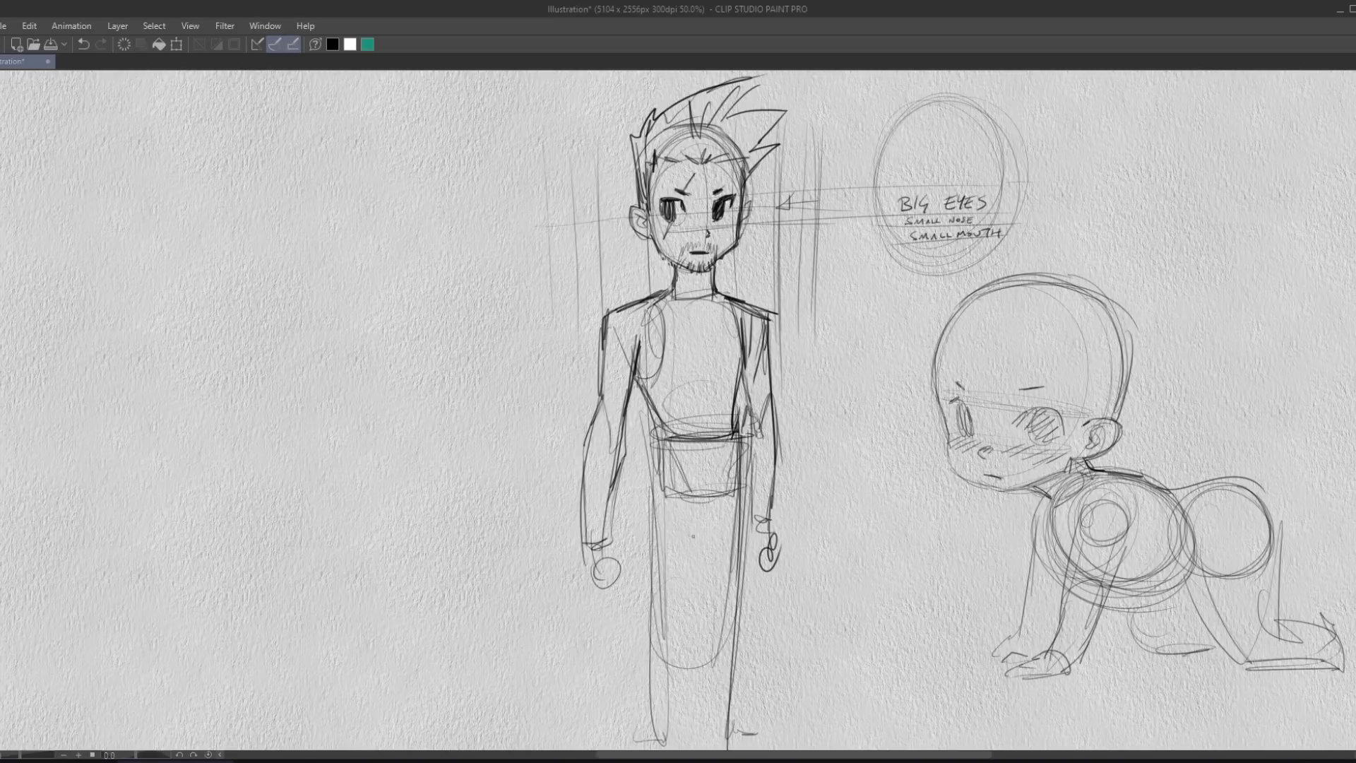
# Add a centre line down the man's chest and block in angular fists and wrists around both hand circles.
pyautogui.moveTo(715, 301); pyautogui.dragTo(709, 436)
pyautogui.moveTo(734, 539); pyautogui.dragTo(764, 515)
pyautogui.moveTo(613, 544); pyautogui.dragTo(635, 567)
pyautogui.moveTo(613, 556)
pyautogui.mouseDown()
pyautogui.moveTo(608, 593)
pyautogui.moveTo(626, 575)
pyautogui.mouseUp()
pyautogui.moveTo(580, 543); pyautogui.dragTo(611, 588)
pyautogui.moveTo(620, 587); pyautogui.dragTo(635, 575)
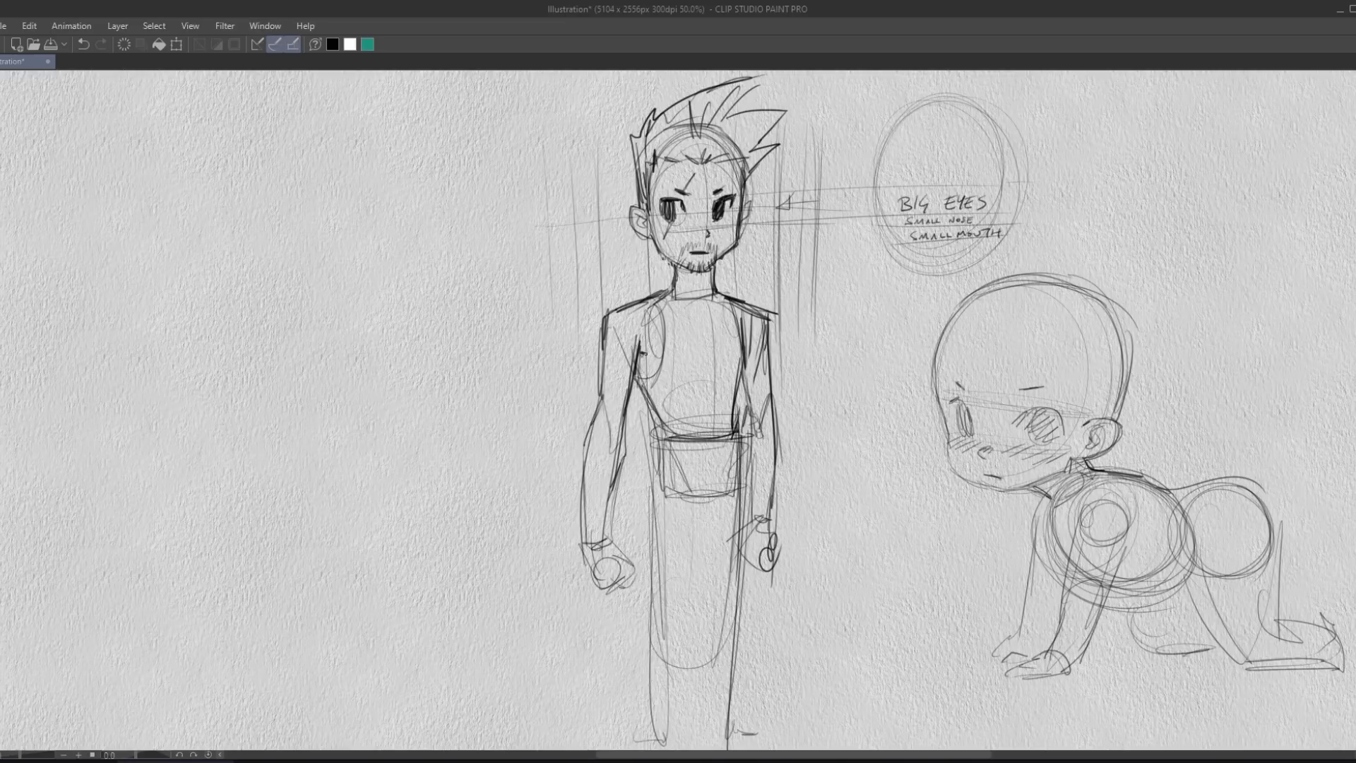
# Add the armpit accent, chest line, and neckline, and reinforce the torso's centre line and right-hand shoulder.
pyautogui.moveTo(645, 353)
pyautogui.mouseDown()
pyautogui.moveTo(740, 369)
pyautogui.moveTo(662, 368)
pyautogui.mouseUp()
pyautogui.moveTo(704, 298); pyautogui.dragTo(712, 373)
pyautogui.moveTo(703, 305); pyautogui.dragTo(708, 439)
pyautogui.moveTo(669, 298)
pyautogui.mouseDown()
pyautogui.moveTo(709, 312)
pyautogui.moveTo(728, 288)
pyautogui.mouseUp()
pyautogui.moveTo(740, 303)
pyautogui.mouseDown()
pyautogui.moveTo(774, 317)
pyautogui.moveTo(778, 353)
pyautogui.mouseUp()
pyautogui.moveTo(775, 331); pyautogui.dragTo(779, 409)
# Sketch a smaller-eyed adult head beside the man with a skull curve, angry brows, narrow eyes, mouth, and goatee.
pyautogui.moveTo(377, 185)
pyautogui.mouseDown()
pyautogui.moveTo(413, 142)
pyautogui.moveTo(457, 157)
pyautogui.moveTo(465, 176)
pyautogui.mouseUp()
pyautogui.moveTo(389, 155); pyautogui.dragTo(372, 199)
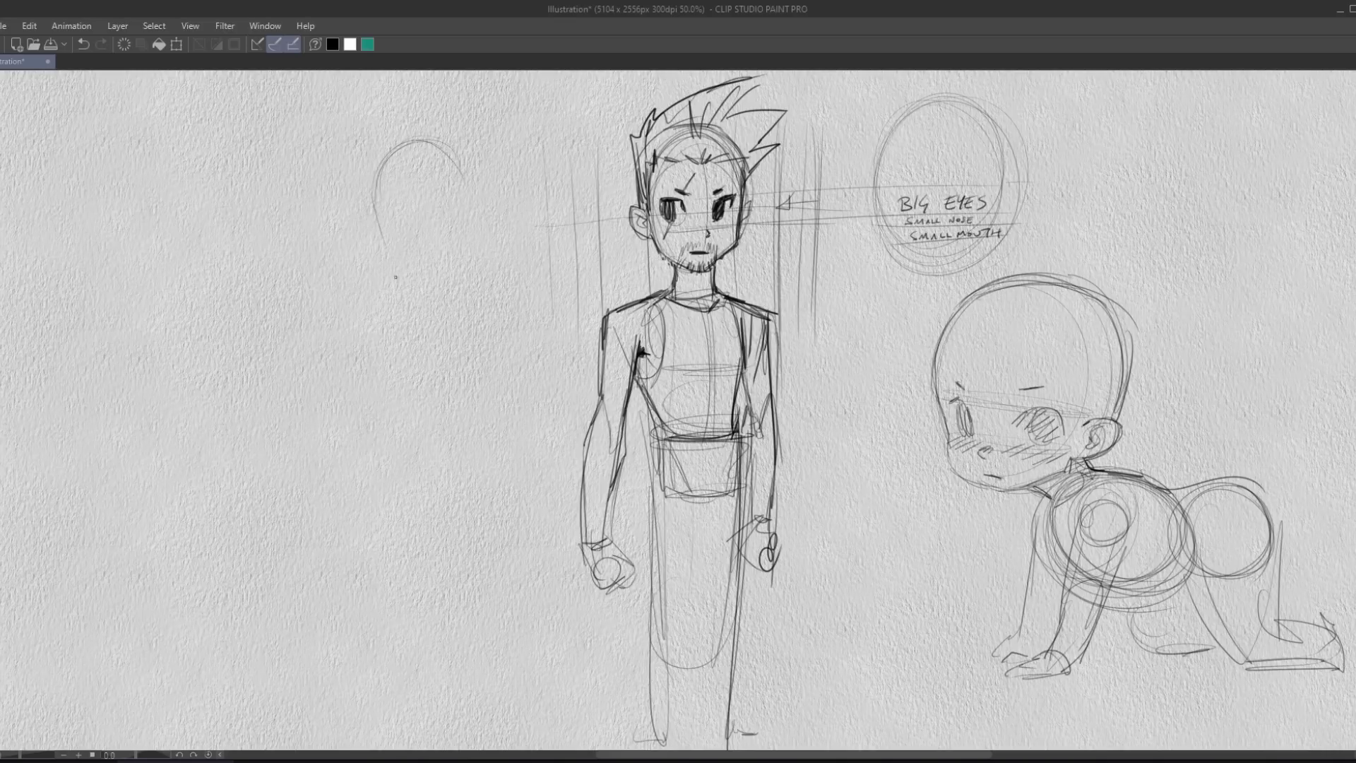
pyautogui.moveTo(411, 268); pyautogui.dragTo(446, 256)
pyautogui.moveTo(418, 207); pyautogui.dragTo(438, 201)
pyautogui.moveTo(380, 213); pyautogui.dragTo(400, 217)
pyautogui.moveTo(413, 211); pyautogui.dragTo(440, 192)
pyautogui.moveTo(411, 252)
pyautogui.mouseDown()
pyautogui.moveTo(425, 251)
pyautogui.moveTo(399, 257)
pyautogui.moveTo(432, 283)
pyautogui.moveTo(412, 281)
pyautogui.moveTo(438, 273)
pyautogui.moveTo(412, 286)
pyautogui.moveTo(440, 264)
pyautogui.moveTo(414, 282)
pyautogui.mouseUp()
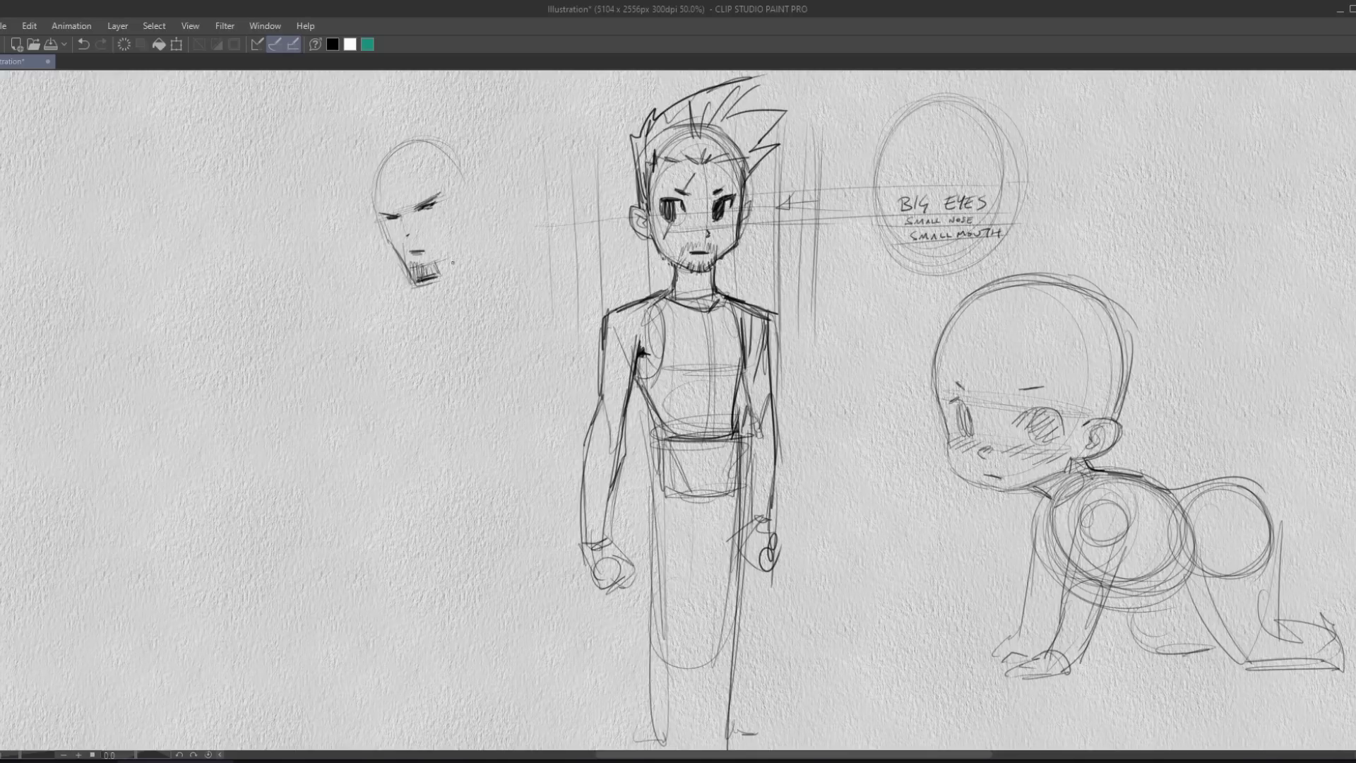
# Complete the adult head with an angular jaw, nose line, skull outline, ear, neck line, and short spiky hair.
pyautogui.moveTo(469, 219)
pyautogui.mouseDown()
pyautogui.moveTo(473, 239)
pyautogui.moveTo(439, 281)
pyautogui.mouseUp()
pyautogui.moveTo(402, 214); pyautogui.dragTo(411, 243)
pyautogui.moveTo(432, 144); pyautogui.dragTo(474, 229)
pyautogui.moveTo(463, 162)
pyautogui.mouseDown()
pyautogui.moveTo(421, 138)
pyautogui.moveTo(379, 184)
pyautogui.mouseUp()
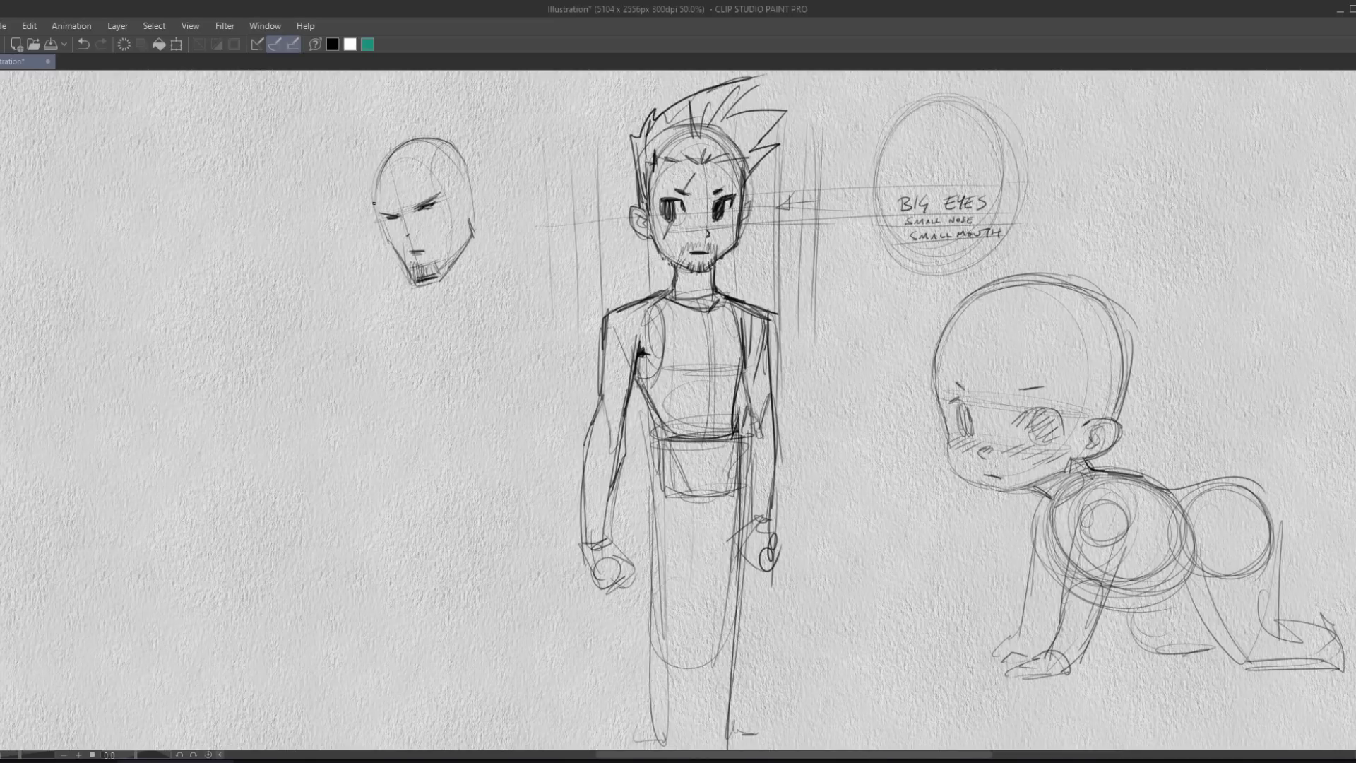
pyautogui.moveTo(433, 141); pyautogui.dragTo(373, 202)
pyautogui.moveTo(451, 143); pyautogui.dragTo(499, 277)
pyautogui.moveTo(375, 185)
pyautogui.mouseDown()
pyautogui.moveTo(344, 156)
pyautogui.moveTo(392, 188)
pyautogui.moveTo(422, 171)
pyautogui.moveTo(354, 149)
pyautogui.moveTo(446, 115)
pyautogui.moveTo(463, 123)
pyautogui.moveTo(467, 176)
pyautogui.mouseUp()
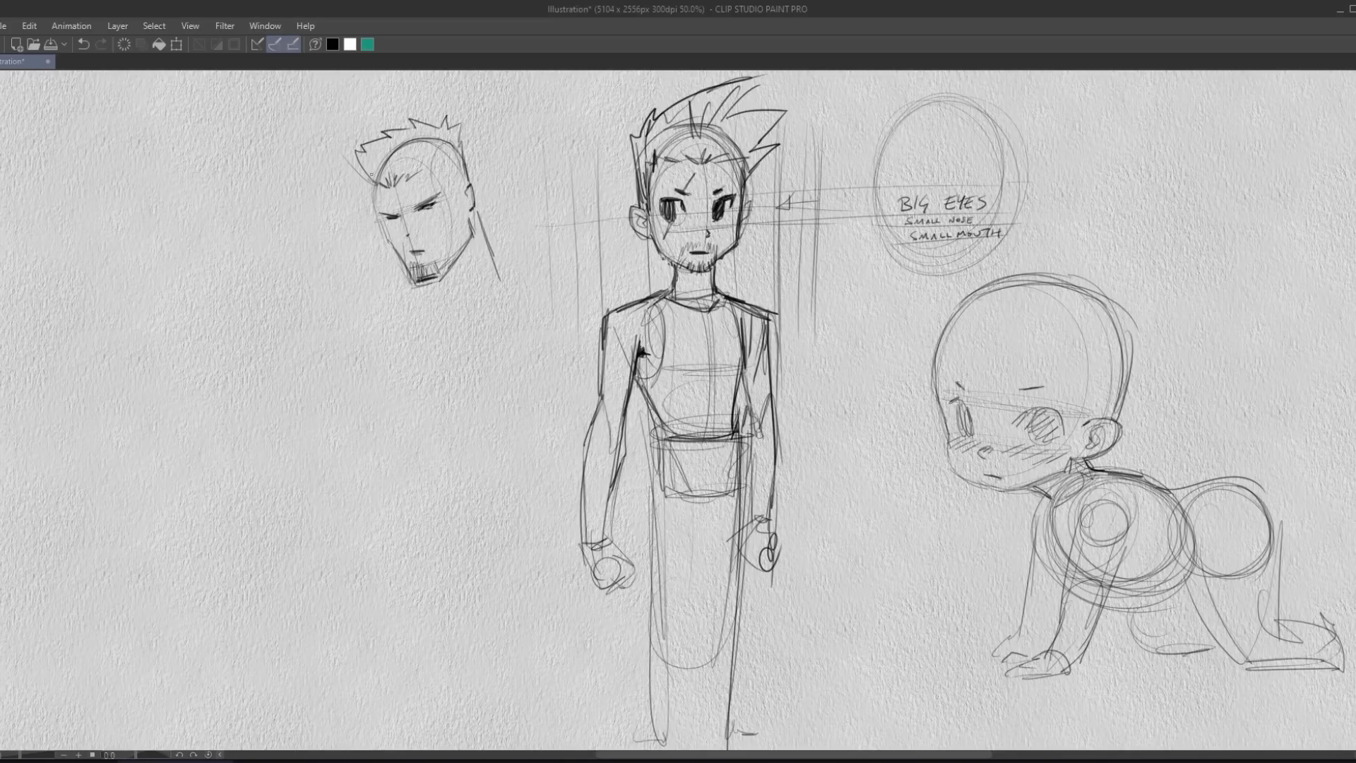
# Firm up the adult's face contour, draw the thick neck and broad sloping shoulders, and add the sideburn.
pyautogui.moveTo(371, 175)
pyautogui.mouseDown()
pyautogui.moveTo(343, 179)
pyautogui.moveTo(399, 258)
pyautogui.mouseUp()
pyautogui.moveTo(411, 309); pyautogui.dragTo(385, 338)
pyautogui.moveTo(474, 224)
pyautogui.mouseDown()
pyautogui.moveTo(500, 272)
pyautogui.moveTo(601, 325)
pyautogui.mouseUp()
pyautogui.moveTo(494, 279); pyautogui.dragTo(432, 349)
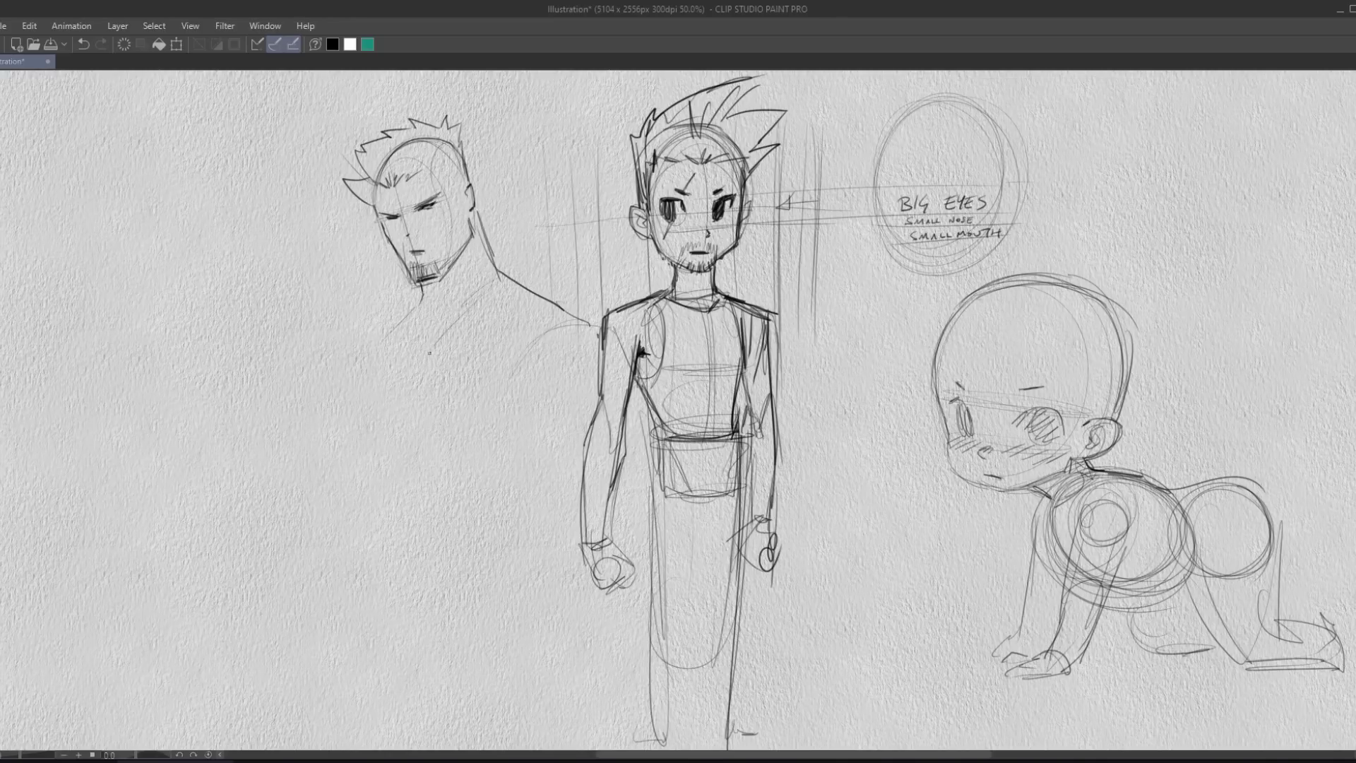
pyautogui.moveTo(426, 290)
pyautogui.mouseDown()
pyautogui.moveTo(426, 339)
pyautogui.moveTo(395, 304)
pyautogui.moveTo(349, 332)
pyautogui.moveTo(339, 354)
pyautogui.moveTo(390, 387)
pyautogui.mouseUp()
pyautogui.moveTo(423, 166)
pyautogui.mouseDown()
pyautogui.moveTo(450, 170)
pyautogui.moveTo(438, 174)
pyautogui.moveTo(459, 205)
pyautogui.mouseUp()
pyautogui.moveTo(455, 197); pyautogui.dragTo(455, 208)
pyautogui.moveTo(450, 185); pyautogui.dragTo(455, 211)
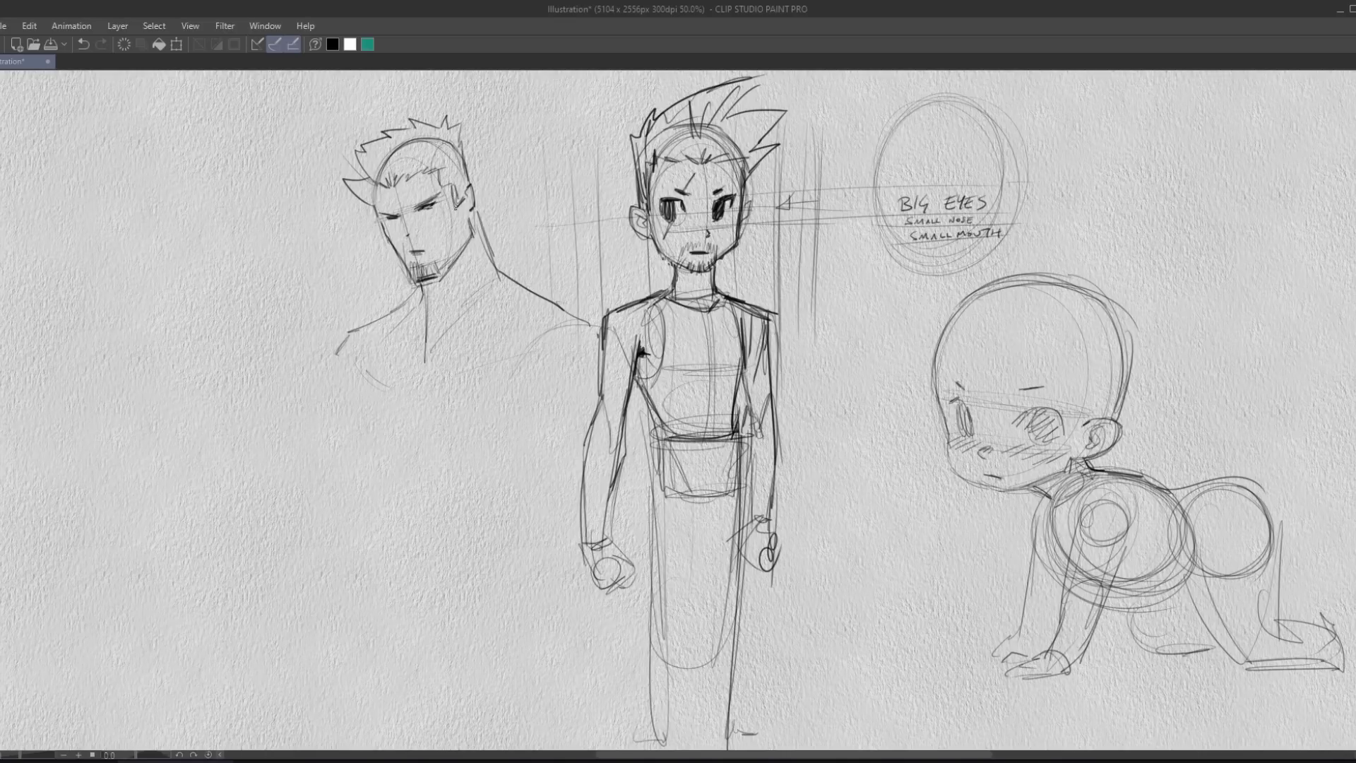
# Draw arrows leading from the big-eyes note through the man to the adult head, and add the adult's collarbones.
pyautogui.moveTo(791, 197)
pyautogui.mouseDown()
pyautogui.moveTo(785, 218)
pyautogui.moveTo(904, 205)
pyautogui.mouseUp()
pyautogui.moveTo(560, 208); pyautogui.dragTo(509, 216)
pyautogui.moveTo(517, 205)
pyautogui.mouseDown()
pyautogui.moveTo(503, 215)
pyautogui.moveTo(519, 221)
pyautogui.mouseUp()
pyautogui.moveTo(570, 208); pyautogui.dragTo(506, 217)
pyautogui.moveTo(492, 285); pyautogui.dragTo(429, 337)
pyautogui.moveTo(488, 294)
pyautogui.mouseDown()
pyautogui.moveTo(438, 342)
pyautogui.moveTo(507, 325)
pyautogui.mouseUp()
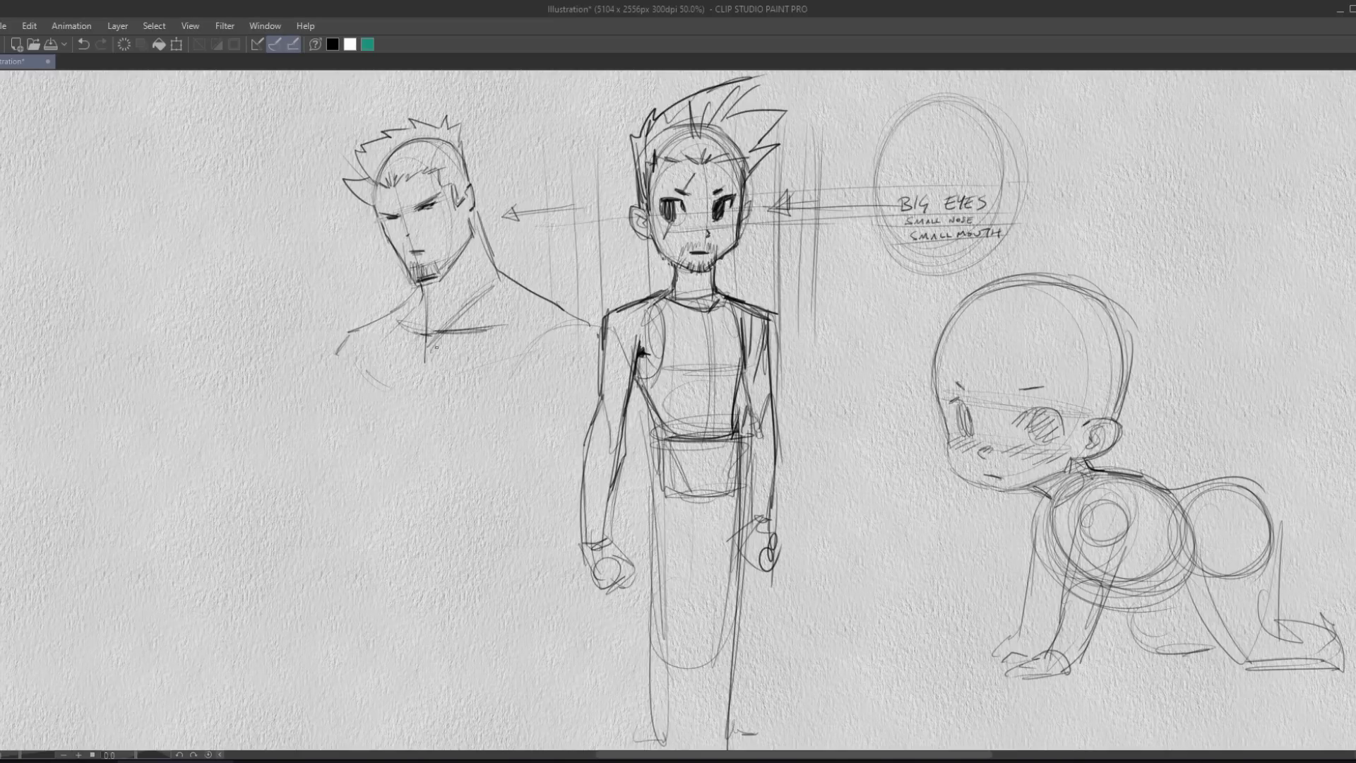
# Draw the muscular adult's wide torso with tapering sides, a chest centre mark, and a curved waist.
pyautogui.moveTo(428, 338); pyautogui.dragTo(423, 364)
pyautogui.moveTo(385, 318)
pyautogui.mouseDown()
pyautogui.moveTo(360, 390)
pyautogui.moveTo(396, 507)
pyautogui.mouseUp()
pyautogui.moveTo(391, 533)
pyautogui.mouseDown()
pyautogui.moveTo(428, 561)
pyautogui.moveTo(507, 552)
pyautogui.mouseUp()
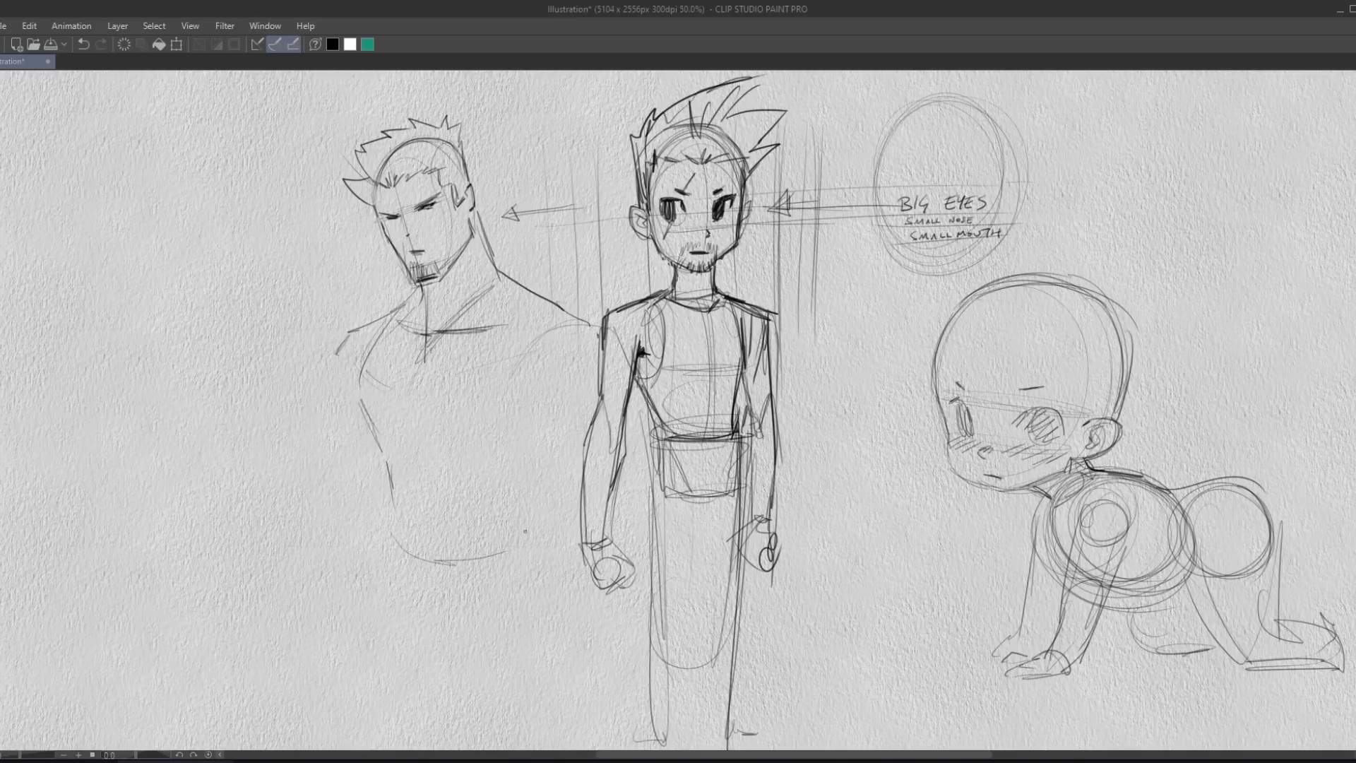
pyautogui.moveTo(572, 404); pyautogui.dragTo(550, 458)
pyautogui.moveTo(495, 263)
pyautogui.mouseDown()
pyautogui.moveTo(568, 411)
pyautogui.moveTo(535, 538)
pyautogui.mouseUp()
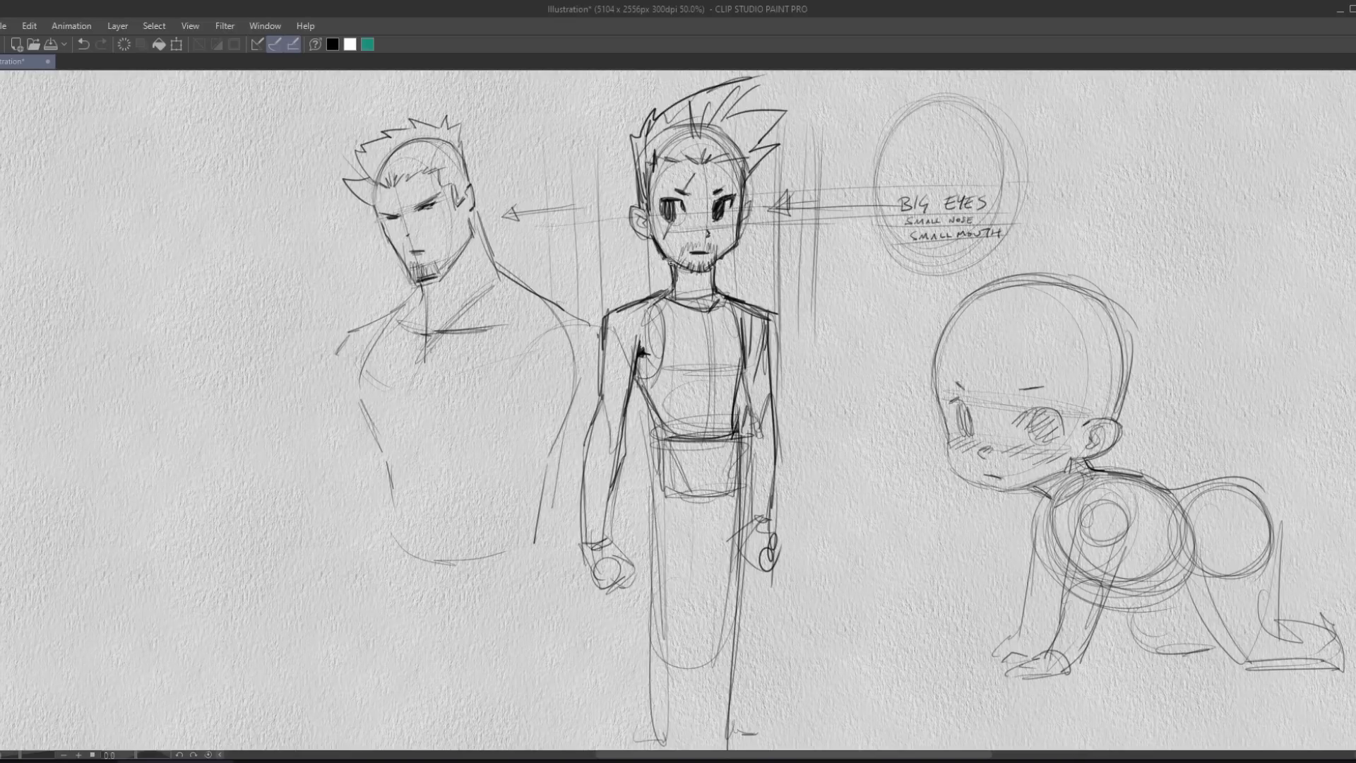
# Shade the middle man's neck, round the adult's shoulder and upper arm, and define the baby's eyes.
pyautogui.moveTo(674, 268)
pyautogui.mouseDown()
pyautogui.moveTo(687, 288)
pyautogui.moveTo(714, 291)
pyautogui.mouseUp()
pyautogui.moveTo(540, 305)
pyautogui.mouseDown()
pyautogui.moveTo(503, 404)
pyautogui.moveTo(549, 466)
pyautogui.moveTo(522, 340)
pyautogui.moveTo(615, 332)
pyautogui.mouseUp()
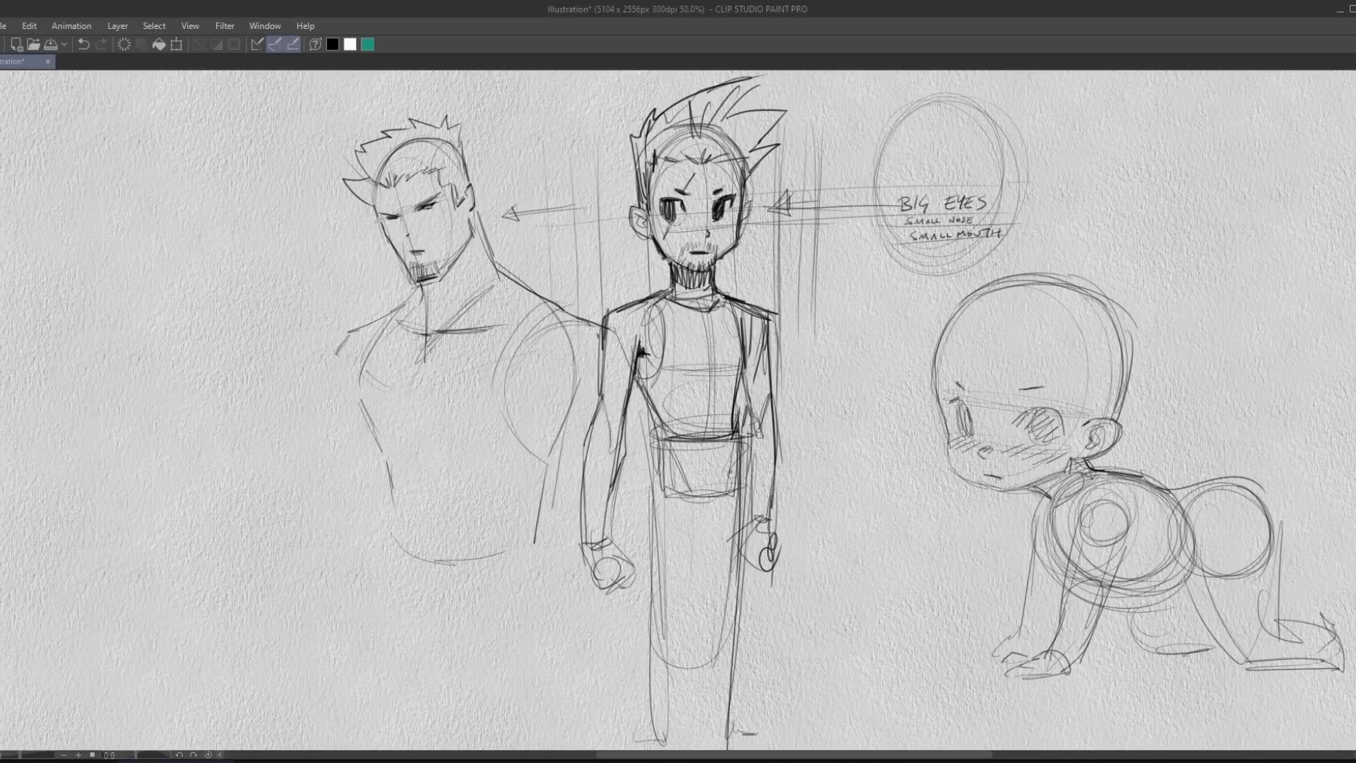
pyautogui.moveTo(964, 411)
pyautogui.mouseDown()
pyautogui.moveTo(968, 433)
pyautogui.moveTo(1045, 432)
pyautogui.mouseUp()
pyautogui.moveTo(959, 401)
pyautogui.mouseDown()
pyautogui.moveTo(944, 412)
pyautogui.moveTo(1059, 410)
pyautogui.moveTo(1075, 429)
pyautogui.mouseUp()
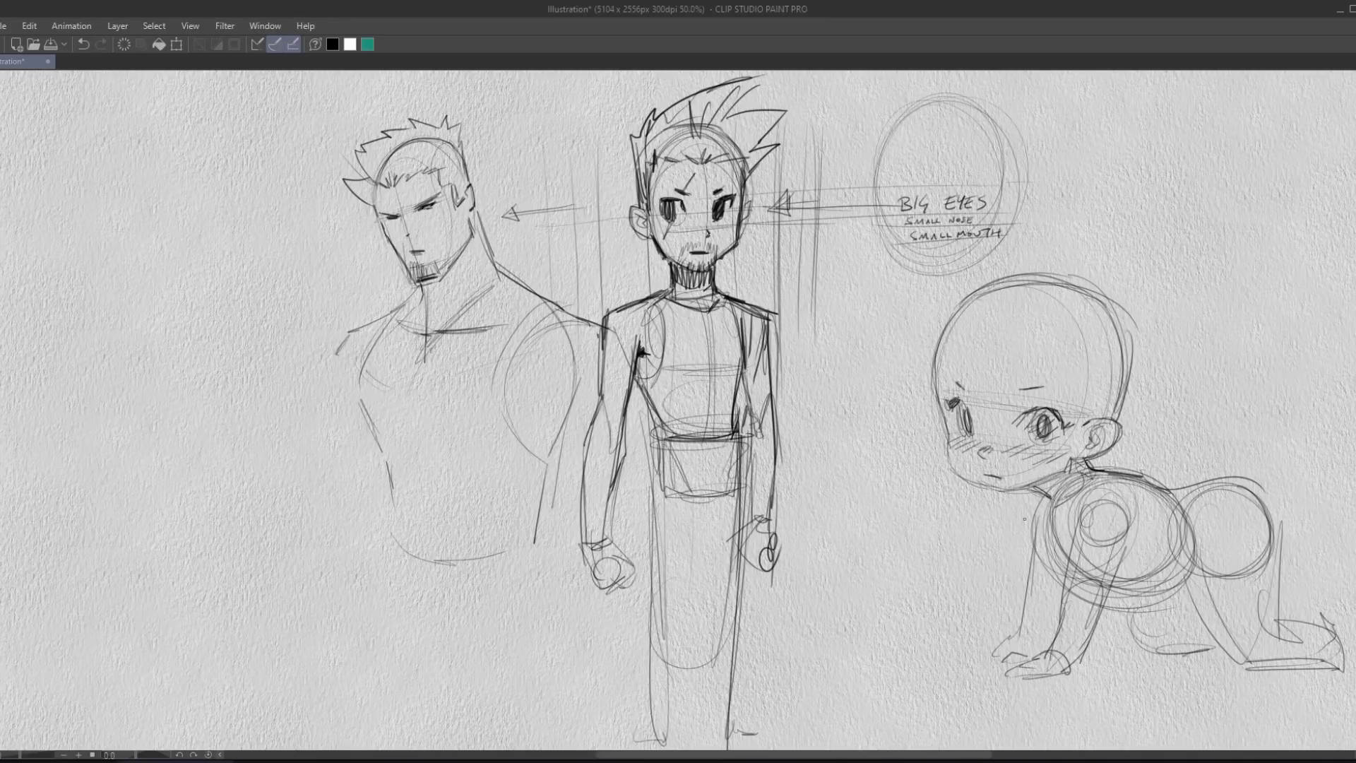
pyautogui.moveTo(531, 406)
pyautogui.mouseDown()
pyautogui.moveTo(558, 486)
pyautogui.moveTo(595, 493)
pyautogui.mouseUp()
pyautogui.moveTo(633, 326)
pyautogui.mouseDown()
pyautogui.moveTo(639, 417)
pyautogui.moveTo(623, 439)
pyautogui.mouseUp()
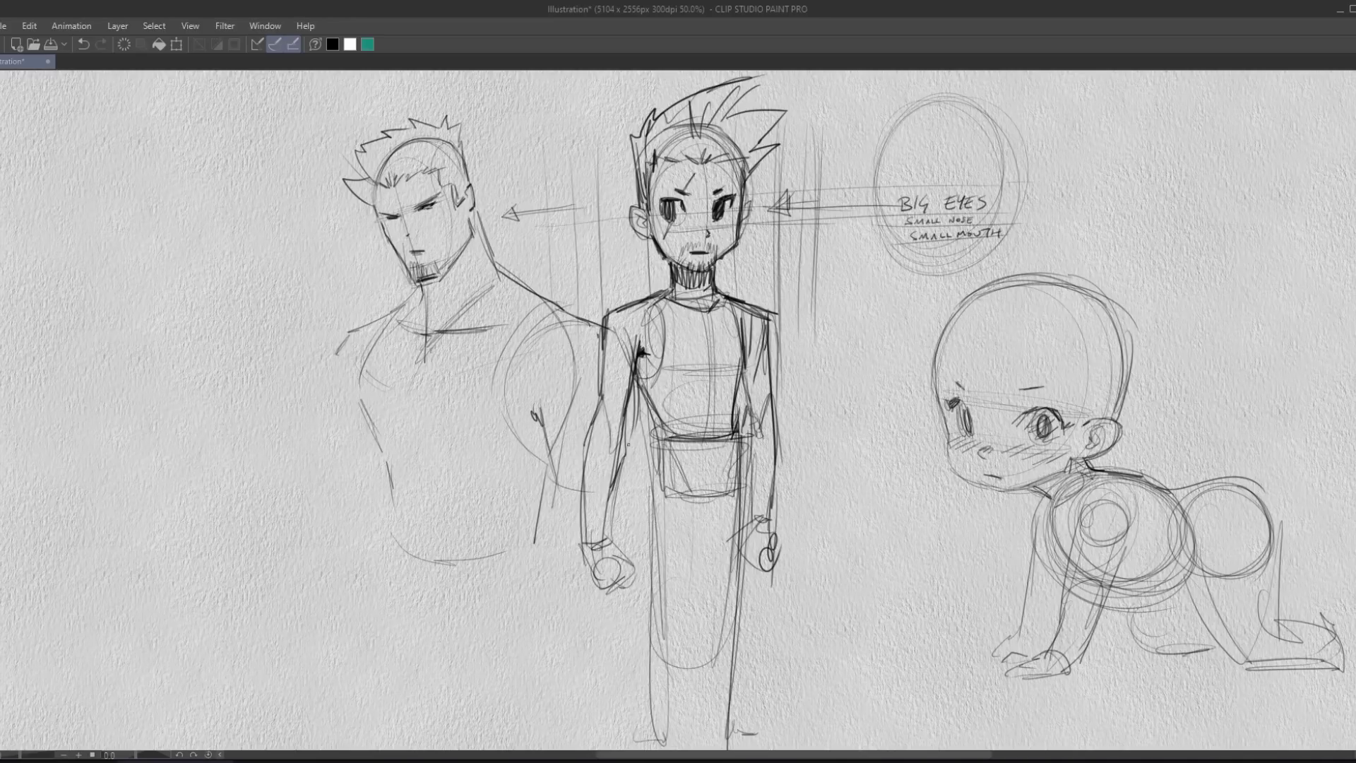
pyautogui.moveTo(636, 389); pyautogui.dragTo(625, 438)
pyautogui.moveTo(636, 356); pyautogui.dragTo(629, 473)
# Clear the whole canvas and sketch a large rounded chibi head with a wide, shallow jaw near the upper middle.
pyautogui.press('Delete')
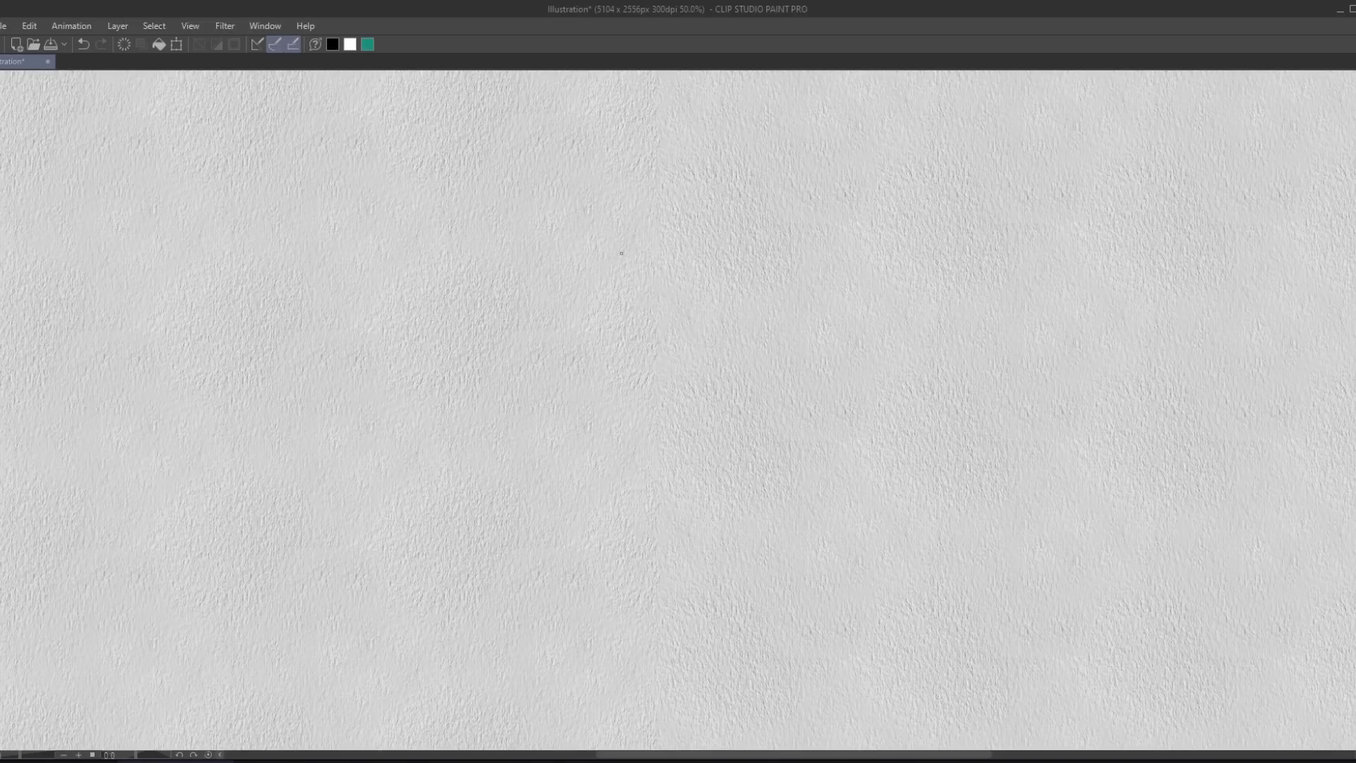
pyautogui.moveTo(622, 253)
pyautogui.mouseDown()
pyautogui.moveTo(759, 235)
pyautogui.moveTo(649, 302)
pyautogui.moveTo(622, 258)
pyautogui.mouseUp()
pyautogui.moveTo(620, 200); pyautogui.dragTo(613, 279)
pyautogui.moveTo(607, 192)
pyautogui.mouseDown()
pyautogui.moveTo(741, 203)
pyautogui.moveTo(758, 221)
pyautogui.mouseUp()
pyautogui.moveTo(587, 208)
pyautogui.mouseDown()
pyautogui.moveTo(627, 174)
pyautogui.moveTo(767, 226)
pyautogui.mouseUp()
pyautogui.moveTo(617, 297)
pyautogui.mouseDown()
pyautogui.moveTo(657, 323)
pyautogui.moveTo(750, 306)
pyautogui.mouseUp()
pyautogui.moveTo(671, 324); pyautogui.dragTo(763, 286)
pyautogui.moveTo(626, 304)
pyautogui.mouseDown()
pyautogui.moveTo(715, 316)
pyautogui.moveTo(756, 294)
pyautogui.moveTo(741, 159)
pyautogui.moveTo(607, 241)
pyautogui.moveTo(620, 277)
pyautogui.moveTo(697, 148)
pyautogui.mouseUp()
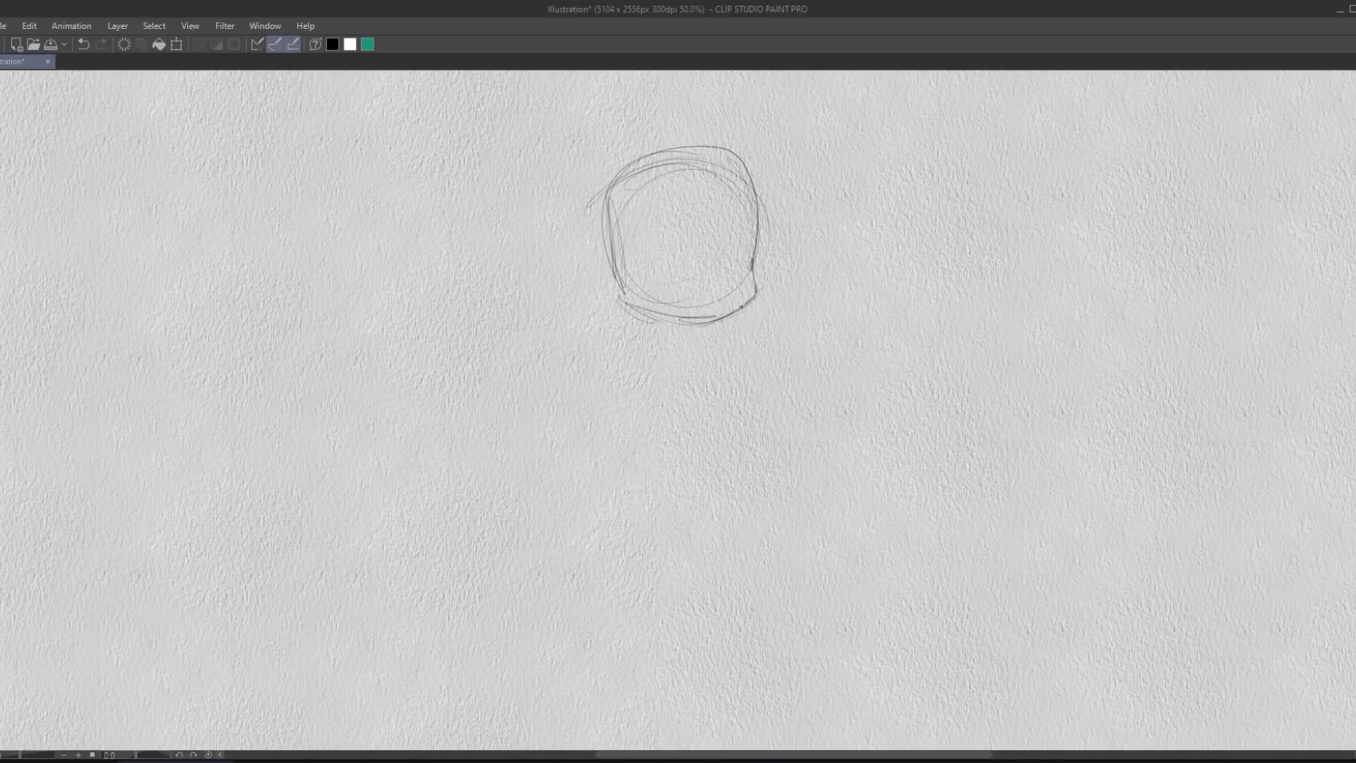
# Draw large dark chibi eyes low on the face, with thick lashes and a tiny smiling mouth.
pyautogui.moveTo(657, 243)
pyautogui.mouseDown()
pyautogui.moveTo(644, 281)
pyautogui.moveTo(637, 270)
pyautogui.mouseUp()
pyautogui.moveTo(726, 248)
pyautogui.mouseDown()
pyautogui.moveTo(749, 231)
pyautogui.moveTo(726, 272)
pyautogui.moveTo(689, 265)
pyautogui.moveTo(686, 278)
pyautogui.moveTo(666, 241)
pyautogui.moveTo(678, 283)
pyautogui.mouseUp()
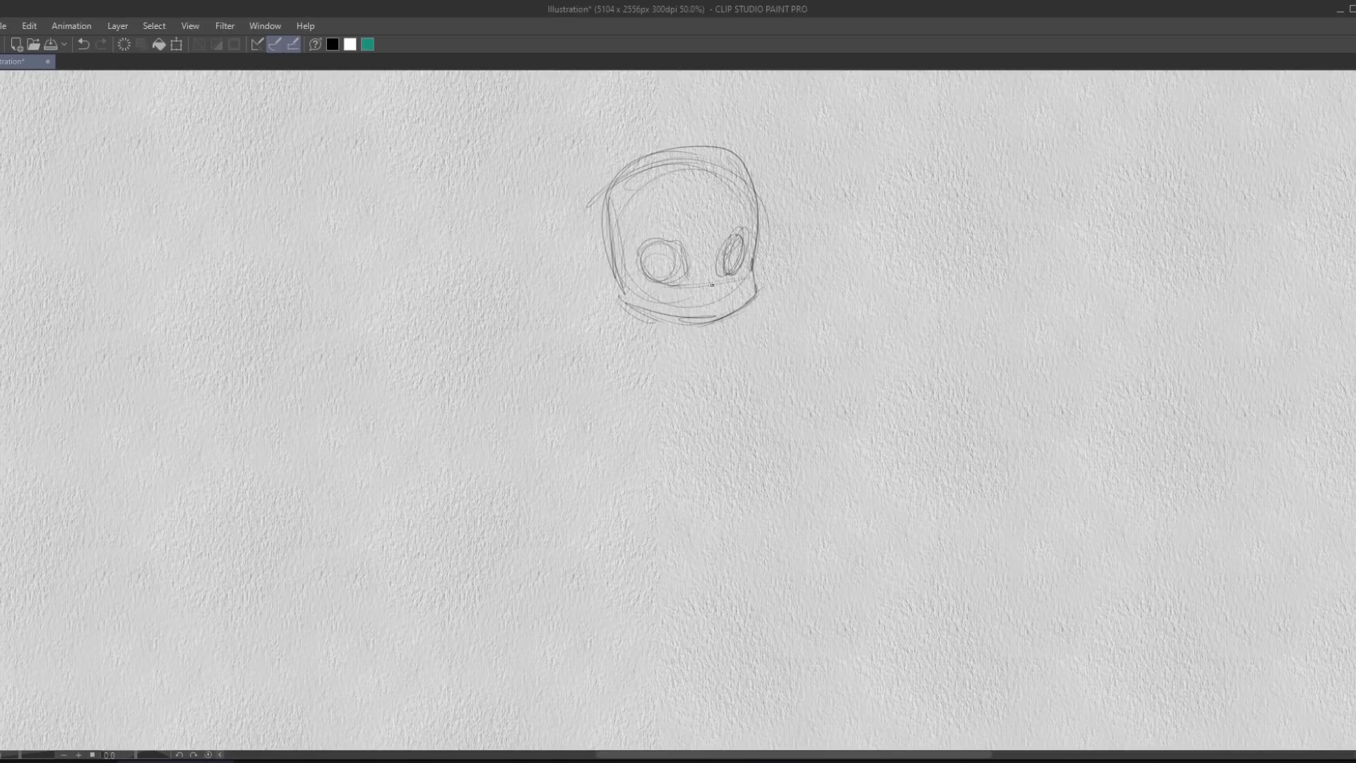
pyautogui.moveTo(691, 281)
pyautogui.mouseDown()
pyautogui.moveTo(725, 279)
pyautogui.moveTo(691, 303)
pyautogui.mouseUp()
pyautogui.moveTo(635, 248)
pyautogui.mouseDown()
pyautogui.moveTo(654, 277)
pyautogui.moveTo(634, 246)
pyautogui.moveTo(746, 237)
pyautogui.moveTo(734, 273)
pyautogui.moveTo(673, 282)
pyautogui.moveTo(652, 255)
pyautogui.moveTo(659, 279)
pyautogui.moveTo(666, 247)
pyautogui.moveTo(671, 279)
pyautogui.mouseUp()
pyautogui.moveTo(723, 243); pyautogui.dragTo(733, 273)
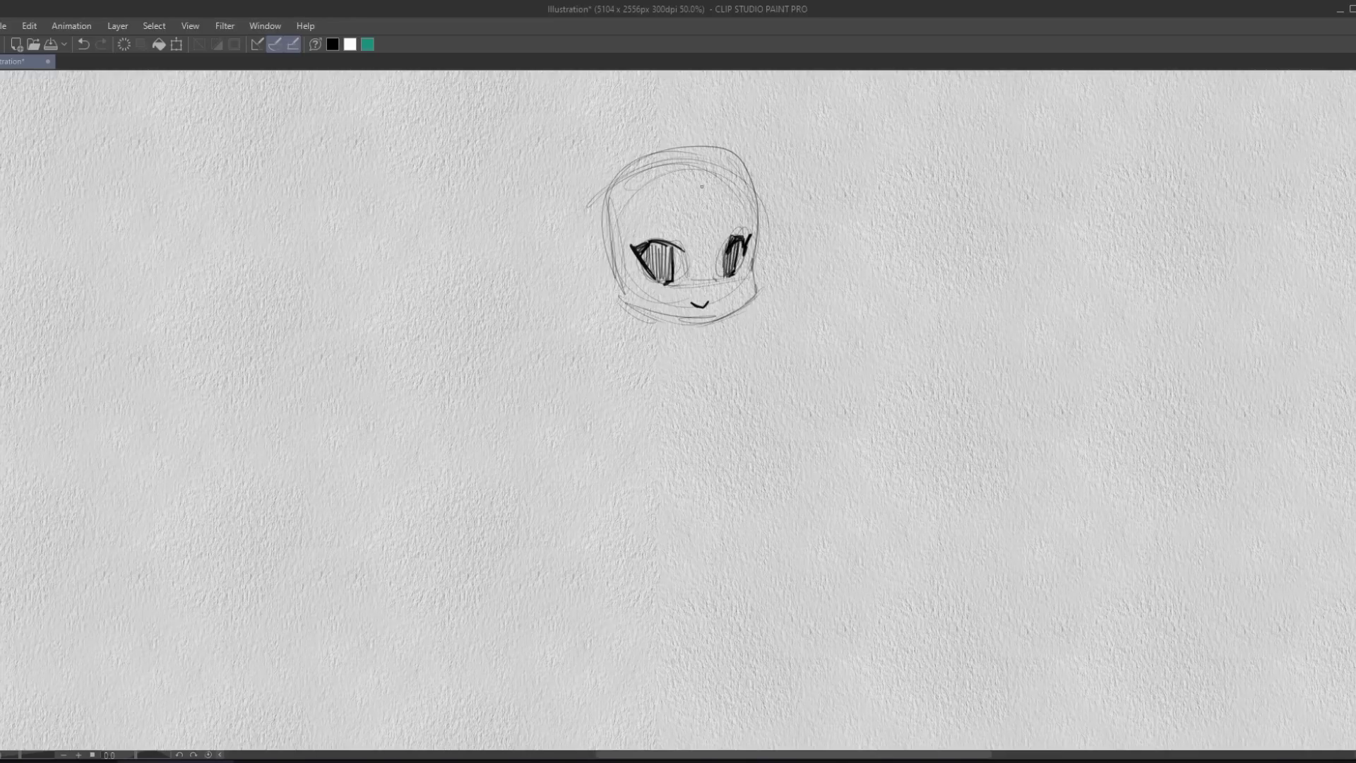
# Add slanted eyebrows, an ear, and a firm jawline, and sketch parted hair wrapping around the chibi's head.
pyautogui.moveTo(664, 216)
pyautogui.mouseDown()
pyautogui.moveTo(684, 227)
pyautogui.moveTo(740, 203)
pyautogui.moveTo(753, 296)
pyautogui.moveTo(706, 324)
pyautogui.moveTo(636, 305)
pyautogui.moveTo(667, 316)
pyautogui.moveTo(638, 305)
pyautogui.moveTo(611, 262)
pyautogui.moveTo(603, 183)
pyautogui.mouseUp()
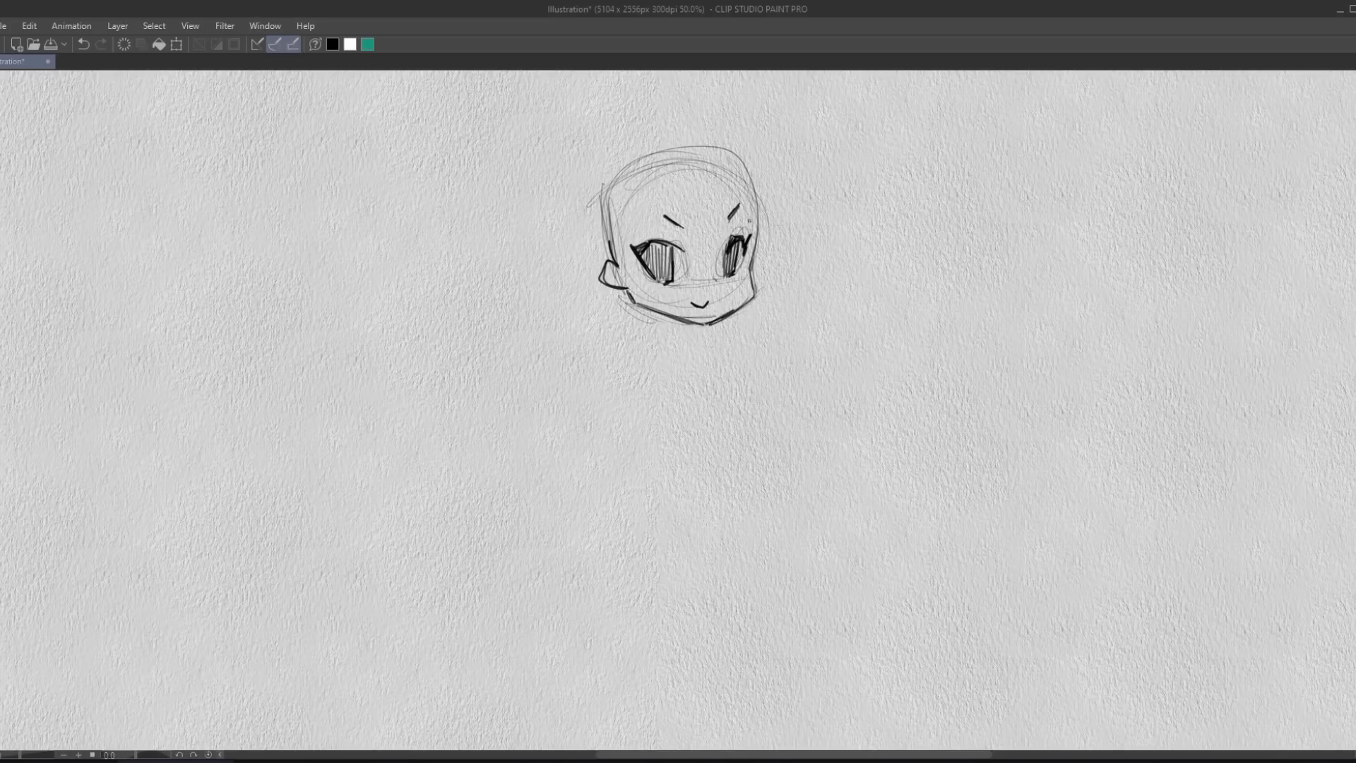
pyautogui.moveTo(707, 171); pyautogui.dragTo(713, 279)
pyautogui.moveTo(715, 154); pyautogui.dragTo(618, 265)
pyautogui.moveTo(711, 185); pyautogui.dragTo(620, 270)
pyautogui.moveTo(715, 164)
pyautogui.mouseDown()
pyautogui.moveTo(705, 180)
pyautogui.moveTo(757, 211)
pyautogui.moveTo(753, 271)
pyautogui.moveTo(597, 195)
pyautogui.moveTo(601, 270)
pyautogui.mouseUp()
pyautogui.moveTo(584, 243); pyautogui.dragTo(714, 155)
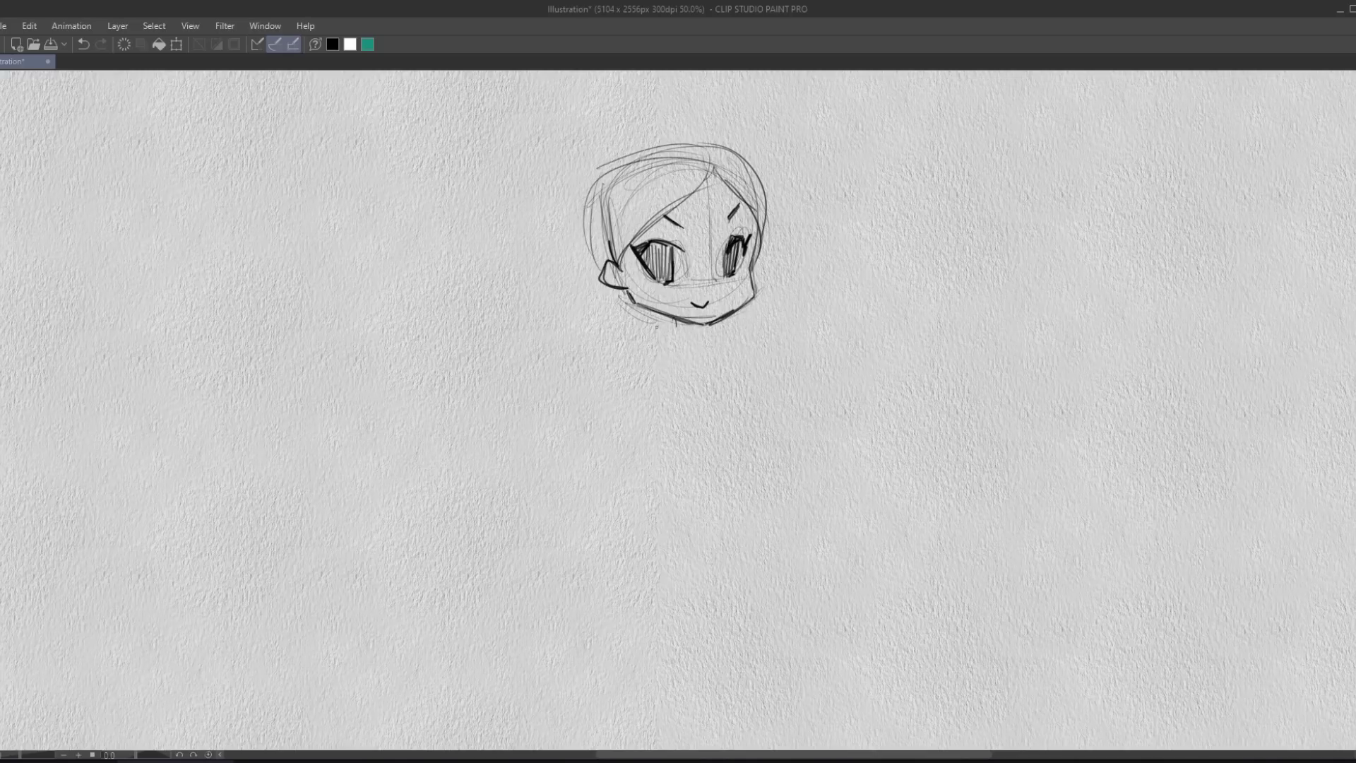
# Draw a short, thin shaded neck beneath the chibi's chin with a narrow shoulder line.
pyautogui.moveTo(662, 317); pyautogui.dragTo(661, 347)
pyautogui.moveTo(654, 349)
pyautogui.mouseDown()
pyautogui.moveTo(694, 339)
pyautogui.moveTo(666, 337)
pyautogui.mouseUp()
pyautogui.moveTo(665, 333)
pyautogui.mouseDown()
pyautogui.moveTo(649, 343)
pyautogui.moveTo(693, 328)
pyautogui.moveTo(678, 327)
pyautogui.mouseUp()
pyautogui.moveTo(667, 333)
pyautogui.mouseDown()
pyautogui.moveTo(684, 319)
pyautogui.moveTo(712, 340)
pyautogui.mouseUp()
pyautogui.moveTo(637, 349); pyautogui.dragTo(735, 347)
pyautogui.moveTo(663, 318)
pyautogui.mouseDown()
pyautogui.moveTo(662, 342)
pyautogui.moveTo(642, 349)
pyautogui.mouseUp()
# Sketch an egg-shaped ribcage below the shoulders and two short tapering legs extending down from it.
pyautogui.moveTo(644, 346)
pyautogui.mouseDown()
pyautogui.moveTo(720, 356)
pyautogui.moveTo(703, 442)
pyautogui.mouseUp()
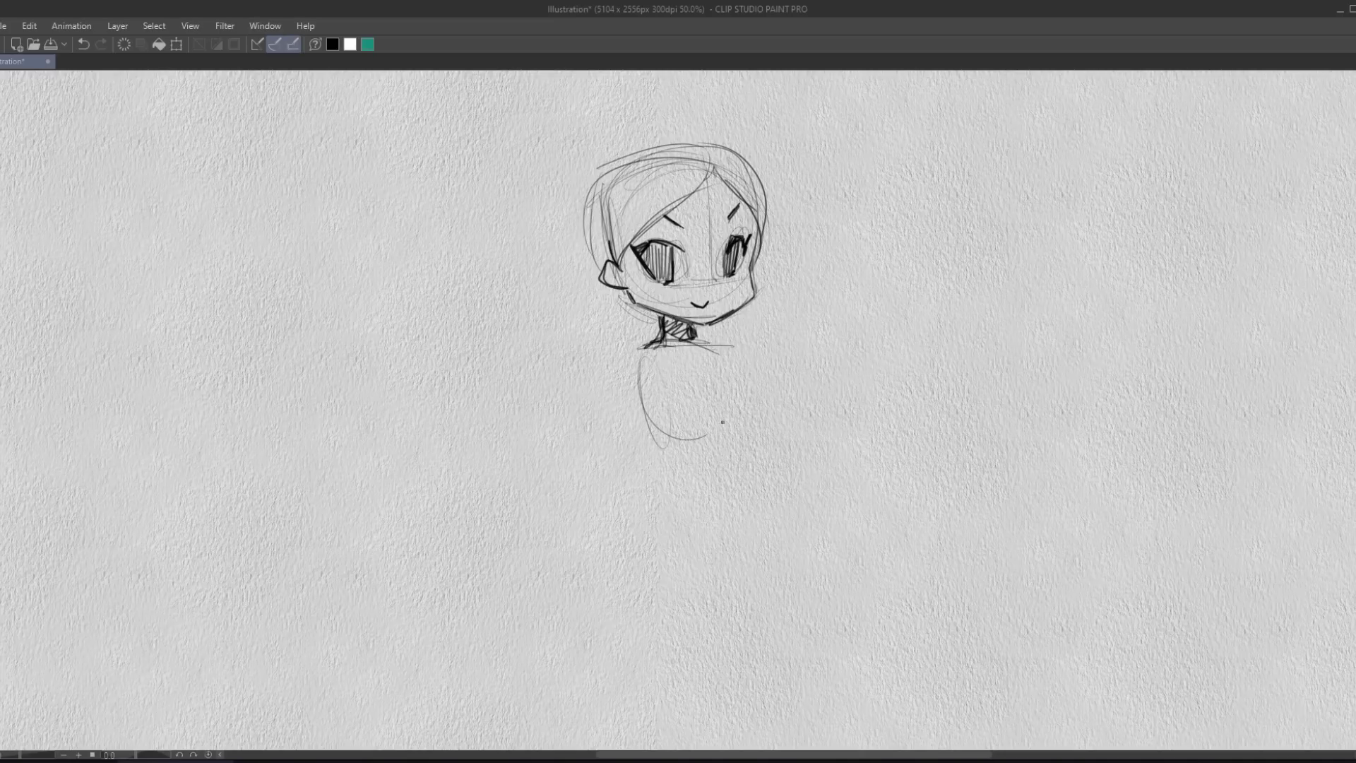
pyautogui.moveTo(706, 350)
pyautogui.mouseDown()
pyautogui.moveTo(695, 445)
pyautogui.moveTo(675, 451)
pyautogui.mouseUp()
pyautogui.moveTo(714, 353); pyautogui.dragTo(700, 541)
pyautogui.moveTo(728, 451); pyautogui.dragTo(724, 602)
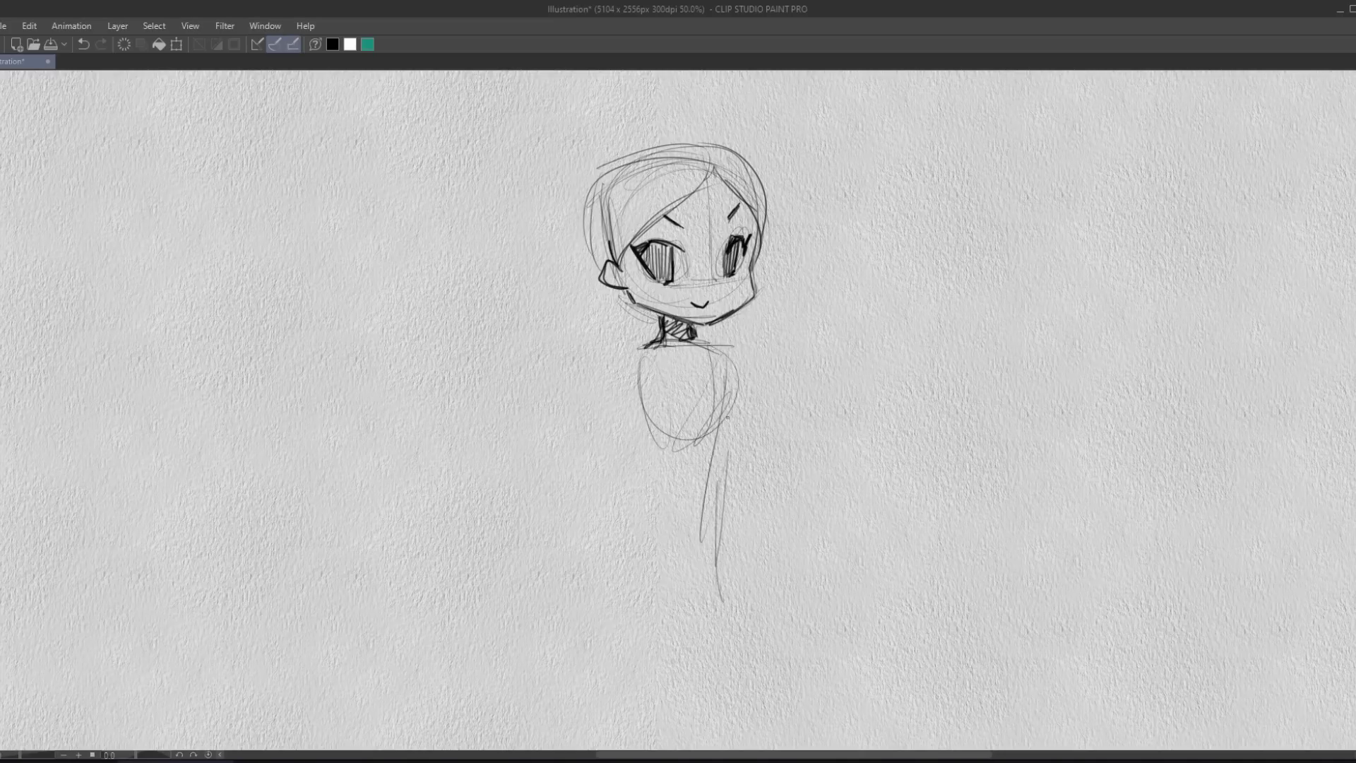
pyautogui.moveTo(727, 390); pyautogui.dragTo(728, 600)
pyautogui.moveTo(638, 376)
pyautogui.mouseDown()
pyautogui.moveTo(628, 505)
pyautogui.moveTo(655, 557)
pyautogui.moveTo(686, 483)
pyautogui.moveTo(743, 593)
pyautogui.mouseUp()
# Draw both of the chibi's short arms hanging beside the torso.
pyautogui.moveTo(721, 375)
pyautogui.mouseDown()
pyautogui.moveTo(749, 585)
pyautogui.moveTo(755, 453)
pyautogui.mouseUp()
pyautogui.moveTo(741, 378); pyautogui.dragTo(762, 484)
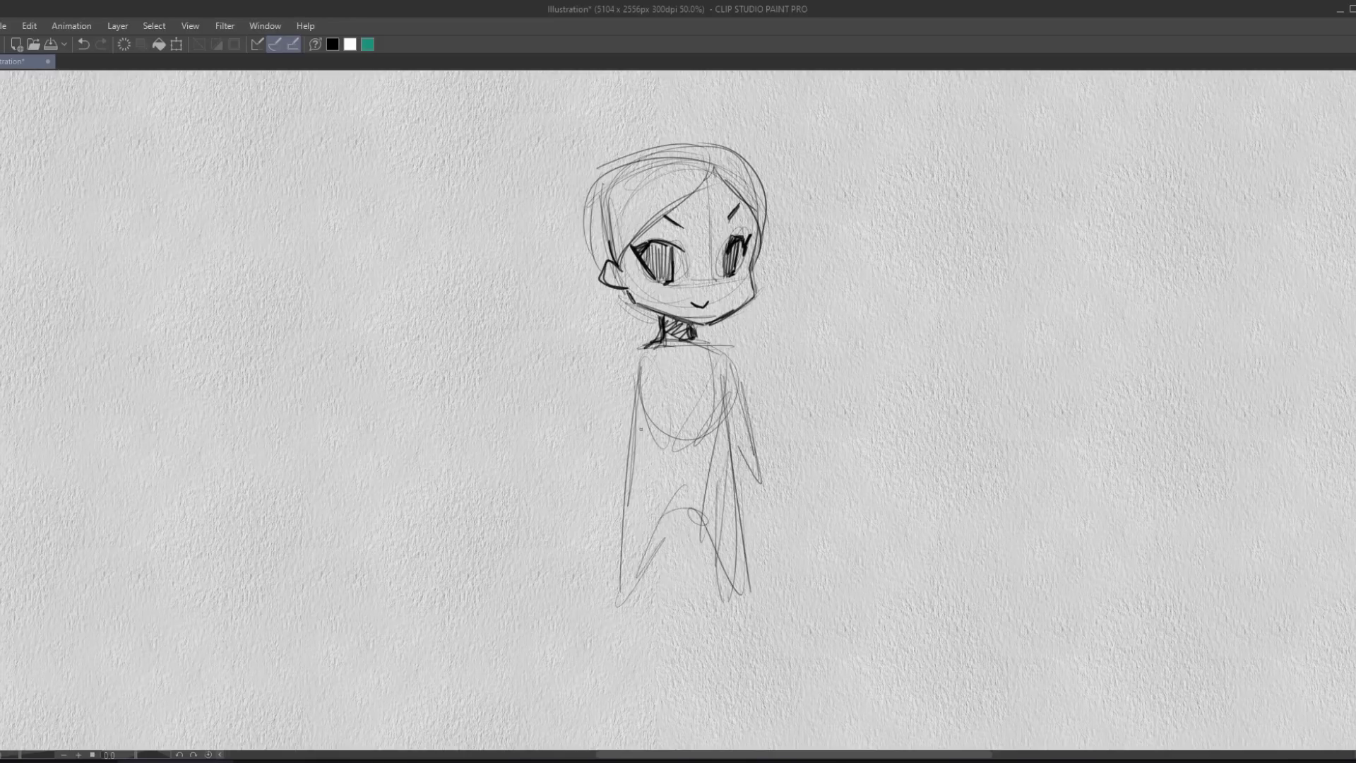
pyautogui.moveTo(632, 348); pyautogui.dragTo(604, 452)
pyautogui.moveTo(643, 393); pyautogui.dragTo(606, 484)
pyautogui.moveTo(632, 347); pyautogui.dragTo(606, 462)
# Round the chibi's shoulders and add small simple hands, undoing the unwanted strokes.
pyautogui.moveTo(648, 343); pyautogui.dragTo(609, 363)
pyautogui.moveTo(664, 342)
pyautogui.mouseDown()
pyautogui.moveTo(743, 363)
pyautogui.moveTo(754, 440)
pyautogui.mouseUp()
pyautogui.moveTo(761, 473)
pyautogui.mouseDown()
pyautogui.moveTo(747, 497)
pyautogui.moveTo(763, 472)
pyautogui.moveTo(756, 449)
pyautogui.moveTo(769, 459)
pyautogui.moveTo(761, 487)
pyautogui.moveTo(737, 467)
pyautogui.mouseUp()
pyautogui.hotkey('ctrl', 'z')
pyautogui.hotkey('ctrl', 'z')
pyautogui.hotkey('ctrl', 'z')
pyautogui.moveTo(606, 463)
pyautogui.mouseDown()
pyautogui.moveTo(613, 487)
pyautogui.moveTo(599, 498)
pyautogui.mouseUp()
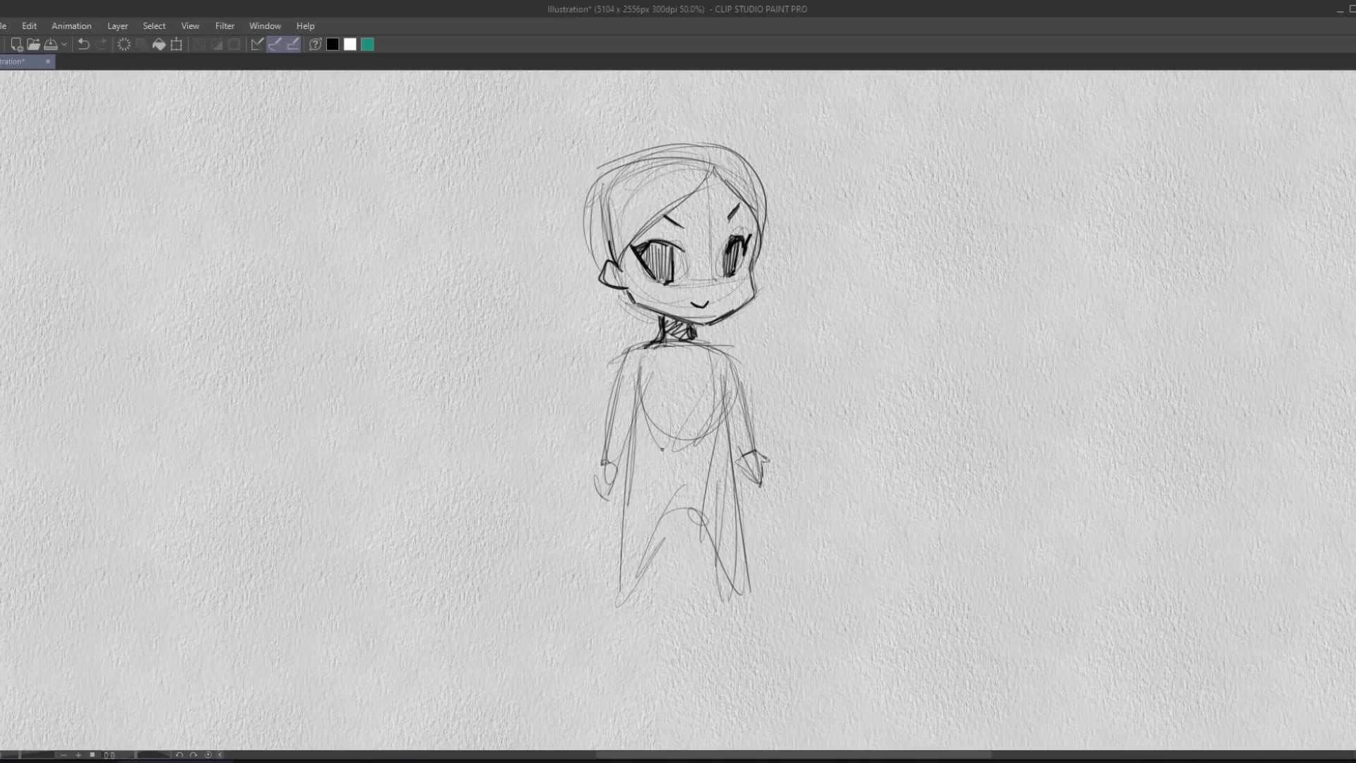
# Define the chibi's narrow waist, flared hips, and crotch, and darken the inner leg lines.
pyautogui.moveTo(639, 377)
pyautogui.mouseDown()
pyautogui.moveTo(657, 432)
pyautogui.moveTo(715, 428)
pyautogui.mouseUp()
pyautogui.moveTo(716, 374)
pyautogui.mouseDown()
pyautogui.moveTo(710, 424)
pyautogui.moveTo(729, 484)
pyautogui.mouseUp()
pyautogui.moveTo(656, 426)
pyautogui.mouseDown()
pyautogui.moveTo(629, 473)
pyautogui.moveTo(679, 516)
pyautogui.mouseUp()
pyautogui.moveTo(638, 461)
pyautogui.mouseDown()
pyautogui.moveTo(680, 520)
pyautogui.moveTo(677, 502)
pyautogui.moveTo(719, 451)
pyautogui.moveTo(733, 559)
pyautogui.mouseUp()
pyautogui.moveTo(725, 495); pyautogui.dragTo(726, 584)
pyautogui.moveTo(680, 493)
pyautogui.mouseDown()
pyautogui.moveTo(707, 579)
pyautogui.moveTo(707, 566)
pyautogui.mouseUp()
pyautogui.moveTo(685, 481); pyautogui.dragTo(643, 580)
pyautogui.moveTo(678, 504); pyautogui.dragTo(641, 586)
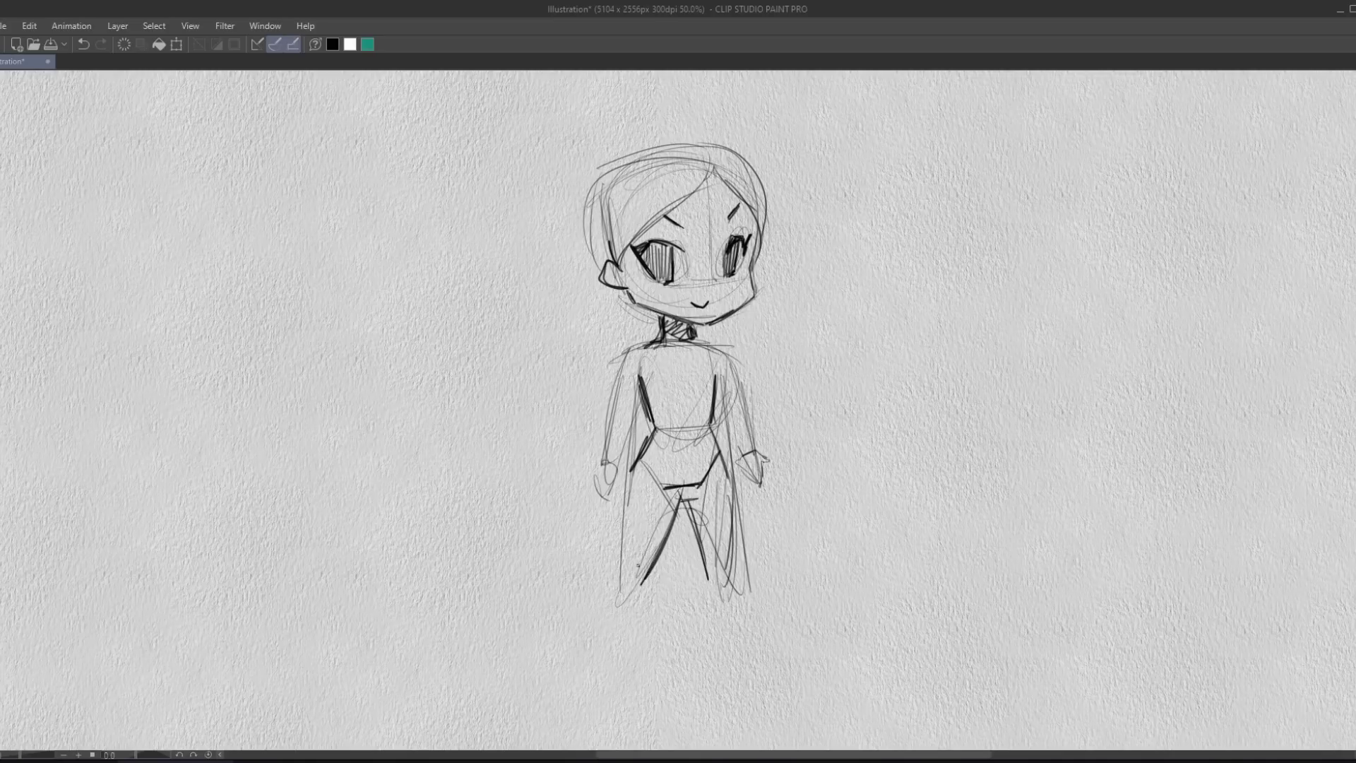
# Darken the outer leg contour and the outlines of both of the chibi's arms and shoulders.
pyautogui.moveTo(625, 503); pyautogui.dragTo(623, 596)
pyautogui.moveTo(643, 401); pyautogui.dragTo(613, 461)
pyautogui.moveTo(662, 341)
pyautogui.mouseDown()
pyautogui.moveTo(626, 352)
pyautogui.moveTo(607, 419)
pyautogui.mouseUp()
pyautogui.moveTo(620, 357); pyautogui.dragTo(601, 459)
pyautogui.moveTo(715, 344); pyautogui.dragTo(756, 453)
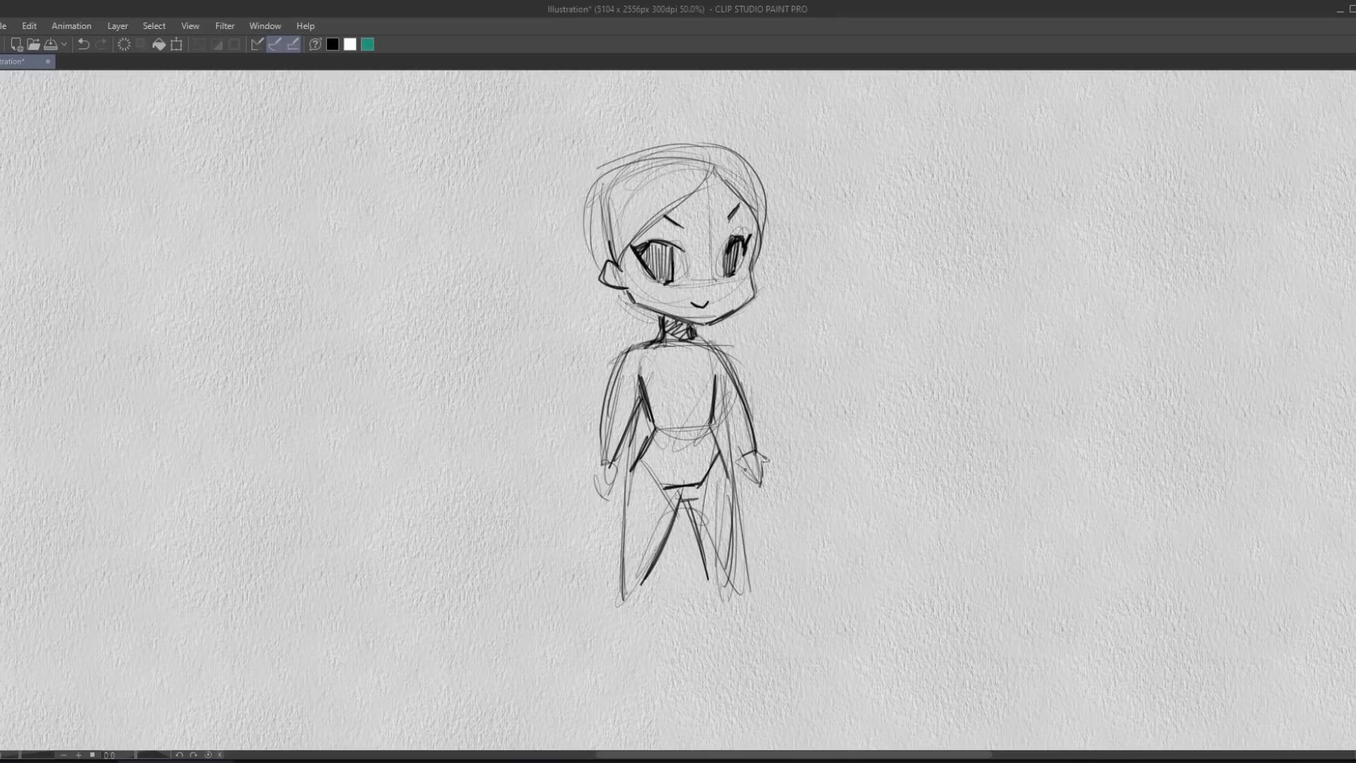
# Reinforce the chibi's head outline and draw guidelines beside the figure marking the head height and torso height.
pyautogui.moveTo(599, 172)
pyautogui.mouseDown()
pyautogui.moveTo(588, 205)
pyautogui.moveTo(603, 280)
pyautogui.moveTo(653, 315)
pyautogui.mouseUp()
pyautogui.moveTo(625, 295)
pyautogui.mouseDown()
pyautogui.moveTo(657, 313)
pyautogui.moveTo(630, 351)
pyautogui.mouseUp()
pyautogui.moveTo(600, 163)
pyautogui.mouseDown()
pyautogui.moveTo(836, 146)
pyautogui.moveTo(844, 305)
pyautogui.moveTo(707, 331)
pyautogui.mouseUp()
pyautogui.moveTo(823, 315)
pyautogui.mouseDown()
pyautogui.moveTo(707, 325)
pyautogui.moveTo(753, 296)
pyautogui.moveTo(750, 263)
pyautogui.mouseUp()
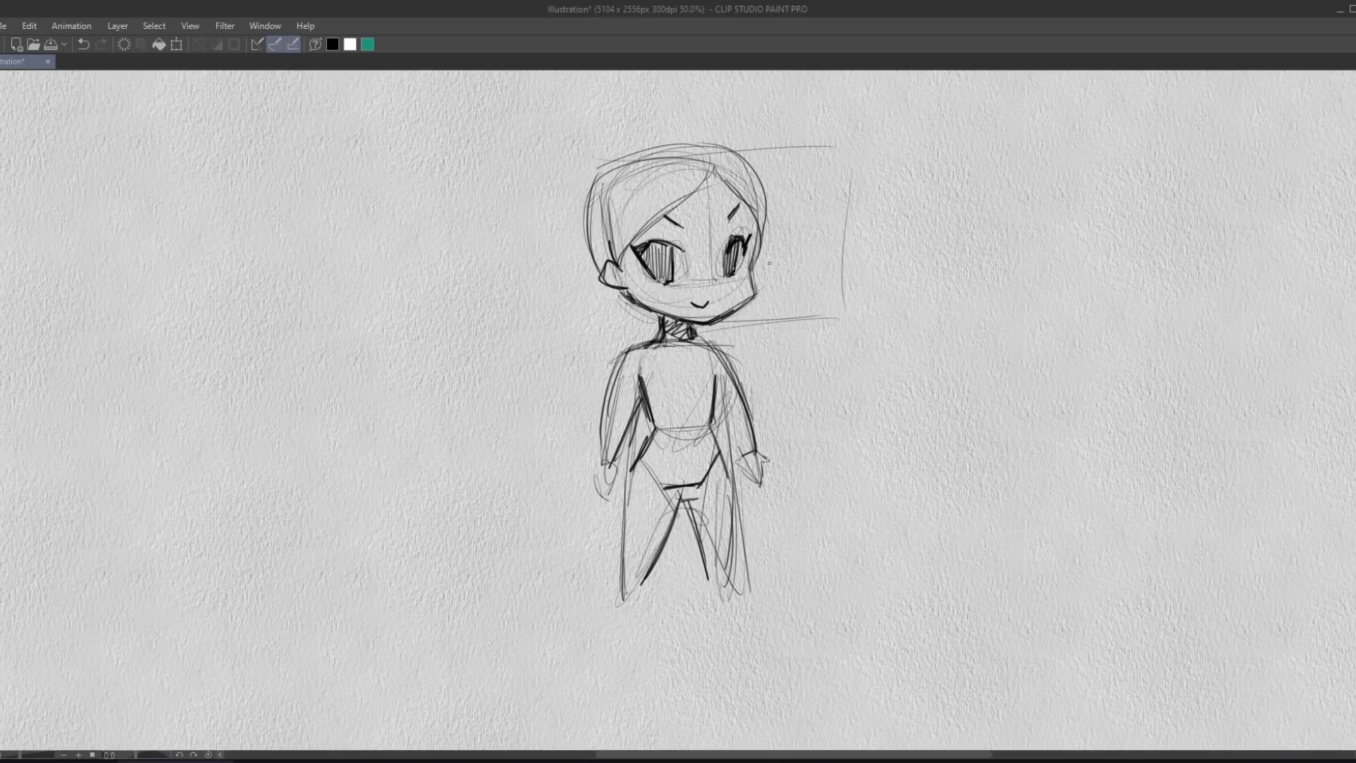
pyautogui.moveTo(731, 350); pyautogui.dragTo(813, 350)
pyautogui.moveTo(830, 353); pyautogui.dragTo(823, 488)
# Add the chibi's knees, feet, crotch shading, torso centre line, ribcage arch, and curved hip lines.
pyautogui.moveTo(719, 454); pyautogui.dragTo(692, 515)
pyautogui.moveTo(630, 469); pyautogui.dragTo(628, 540)
pyautogui.moveTo(702, 540)
pyautogui.mouseDown()
pyautogui.moveTo(717, 594)
pyautogui.moveTo(749, 608)
pyautogui.mouseUp()
pyautogui.moveTo(628, 540); pyautogui.dragTo(658, 541)
pyautogui.moveTo(682, 347); pyautogui.dragTo(687, 484)
pyautogui.moveTo(660, 348); pyautogui.dragTo(647, 396)
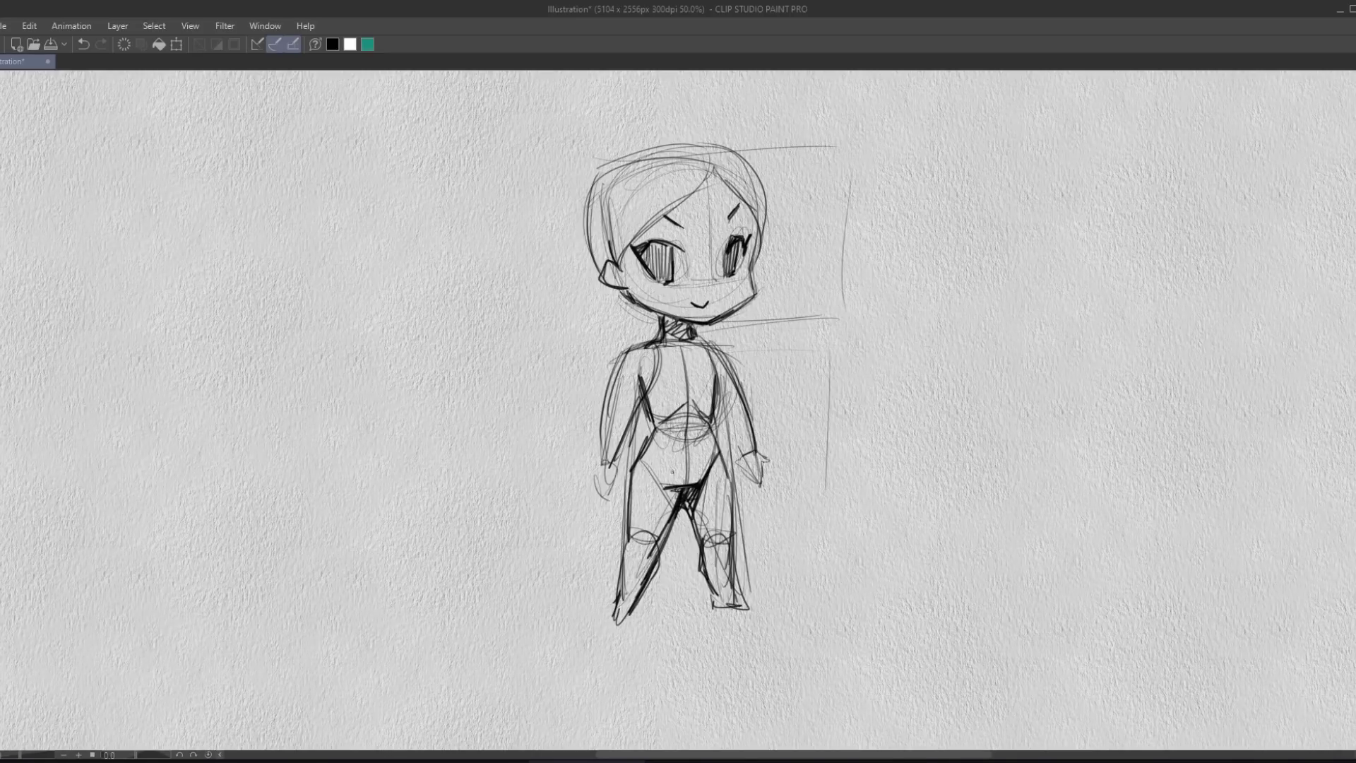
pyautogui.moveTo(649, 443); pyautogui.dragTo(682, 487)
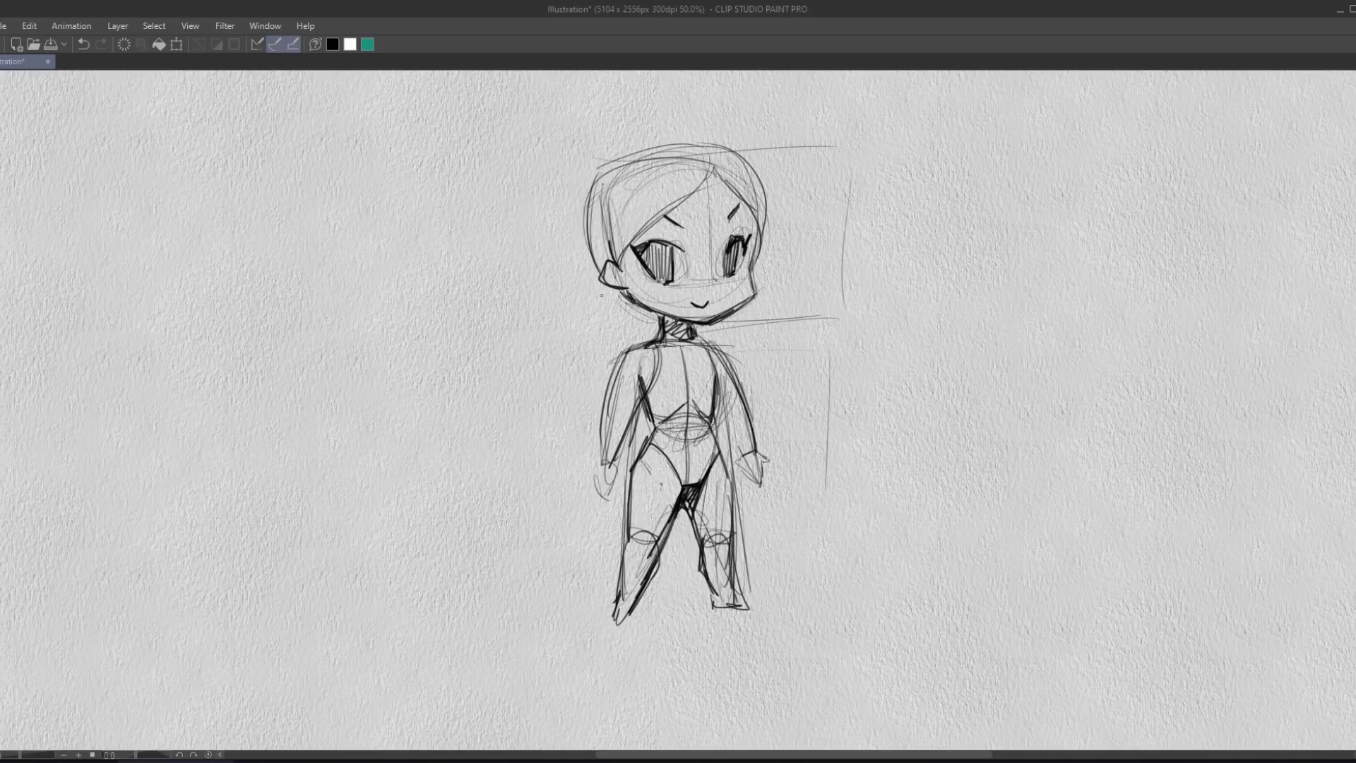
# Add long flowing hair down both sides of the chibi's body, with loose strand tips near knee height.
pyautogui.moveTo(592, 198); pyautogui.dragTo(574, 454)
pyautogui.moveTo(748, 312); pyautogui.dragTo(786, 498)
pyautogui.moveTo(574, 385); pyautogui.dragTo(608, 548)
pyautogui.moveTo(603, 516); pyautogui.dragTo(618, 541)
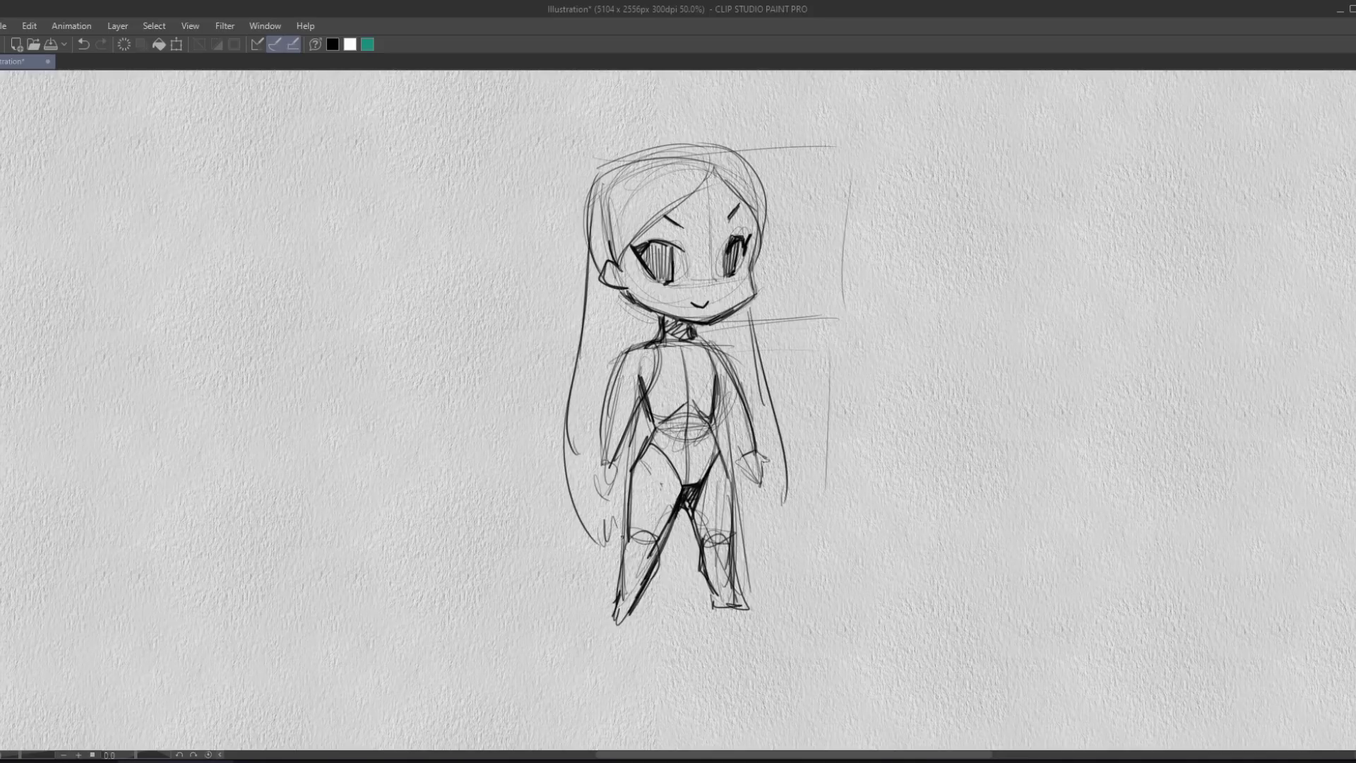
pyautogui.moveTo(751, 525); pyautogui.dragTo(768, 498)
pyautogui.moveTo(756, 315); pyautogui.dragTo(781, 523)
pyautogui.moveTo(772, 393); pyautogui.dragTo(777, 419)
pyautogui.moveTo(778, 452); pyautogui.dragTo(781, 487)
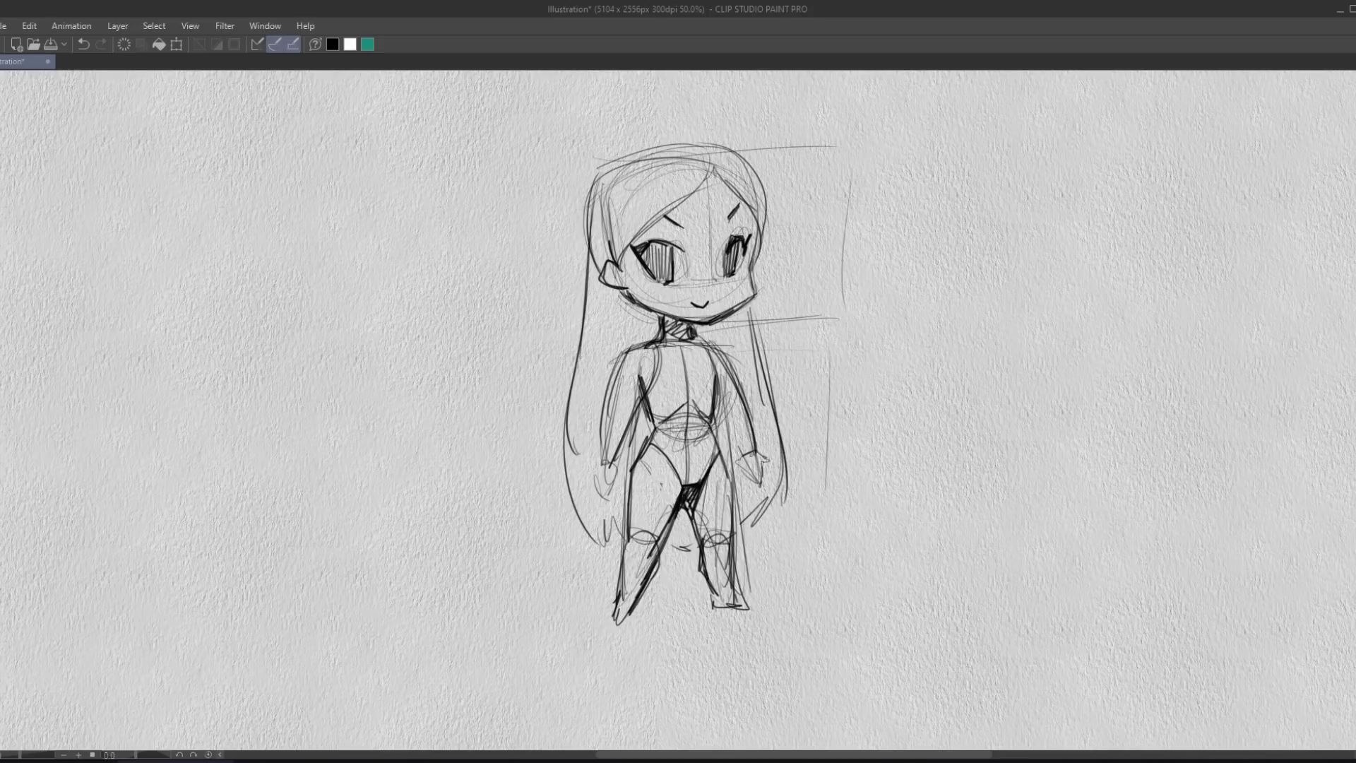
# Darken the chibi's arm on the viewer's right and define the fingers of its hand.
pyautogui.moveTo(719, 353); pyautogui.dragTo(743, 460)
pyautogui.moveTo(714, 403); pyautogui.dragTo(750, 484)
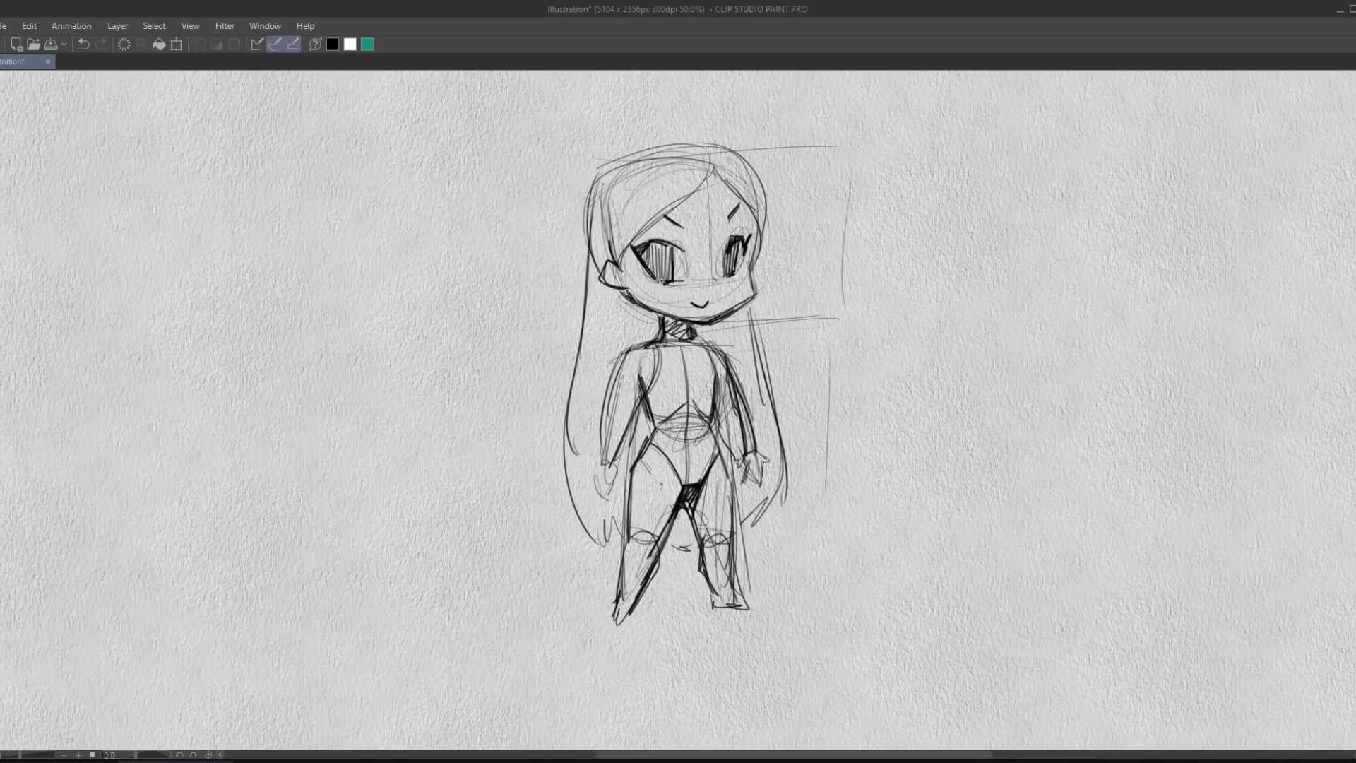
pyautogui.moveTo(654, 280); pyautogui.dragTo(677, 284)
# Rough in a smaller chibi beside the first, with an oversized round head, tiny torso, short legs, and an arm.
pyautogui.moveTo(867, 384)
pyautogui.mouseDown()
pyautogui.moveTo(922, 246)
pyautogui.moveTo(1003, 399)
pyautogui.moveTo(829, 303)
pyautogui.moveTo(1016, 308)
pyautogui.moveTo(835, 410)
pyautogui.moveTo(957, 383)
pyautogui.mouseUp()
pyautogui.moveTo(897, 444)
pyautogui.mouseDown()
pyautogui.moveTo(909, 476)
pyautogui.moveTo(949, 505)
pyautogui.moveTo(955, 494)
pyautogui.moveTo(908, 518)
pyautogui.moveTo(940, 514)
pyautogui.moveTo(948, 528)
pyautogui.moveTo(894, 514)
pyautogui.moveTo(898, 531)
pyautogui.moveTo(922, 516)
pyautogui.moveTo(960, 596)
pyautogui.mouseUp()
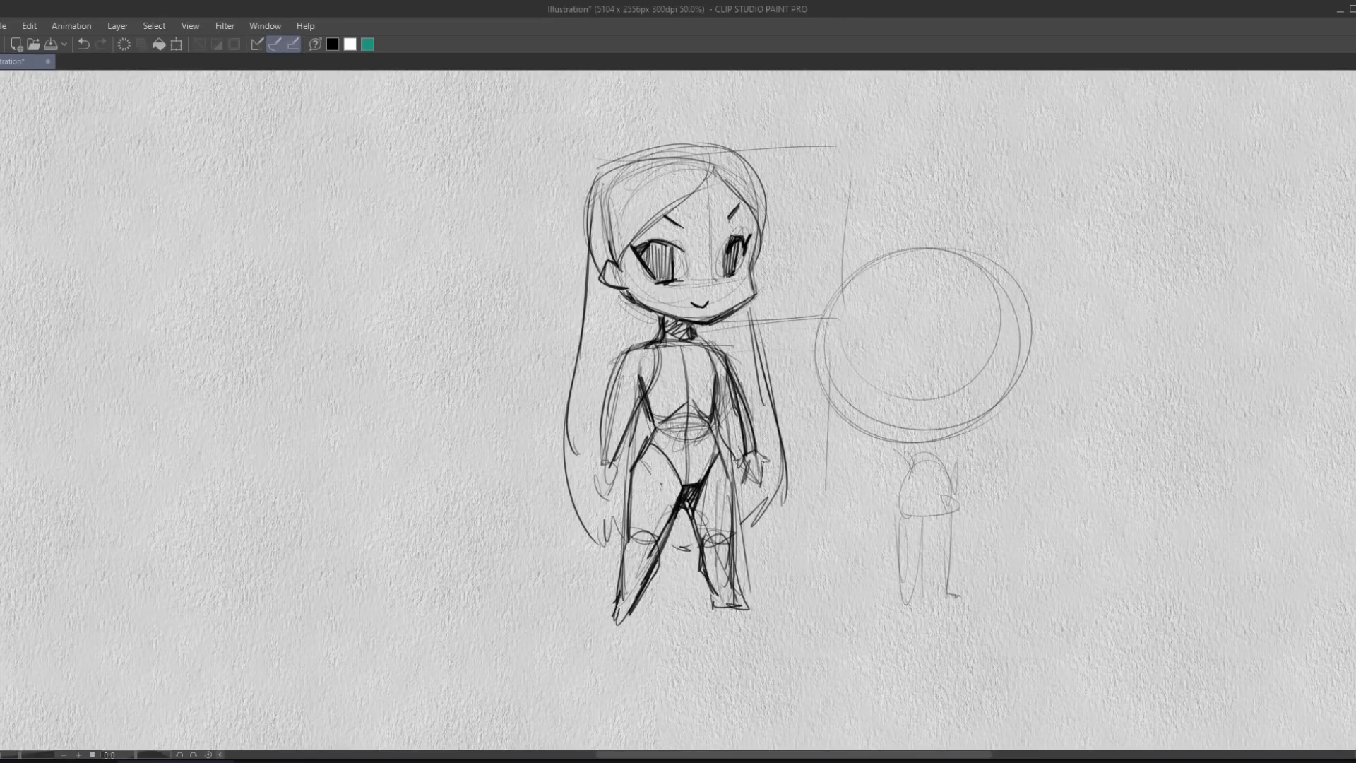
pyautogui.moveTo(906, 549)
pyautogui.mouseDown()
pyautogui.moveTo(954, 544)
pyautogui.moveTo(905, 547)
pyautogui.moveTo(904, 594)
pyautogui.moveTo(924, 592)
pyautogui.moveTo(931, 552)
pyautogui.moveTo(947, 593)
pyautogui.mouseUp()
pyautogui.moveTo(954, 516); pyautogui.dragTo(964, 592)
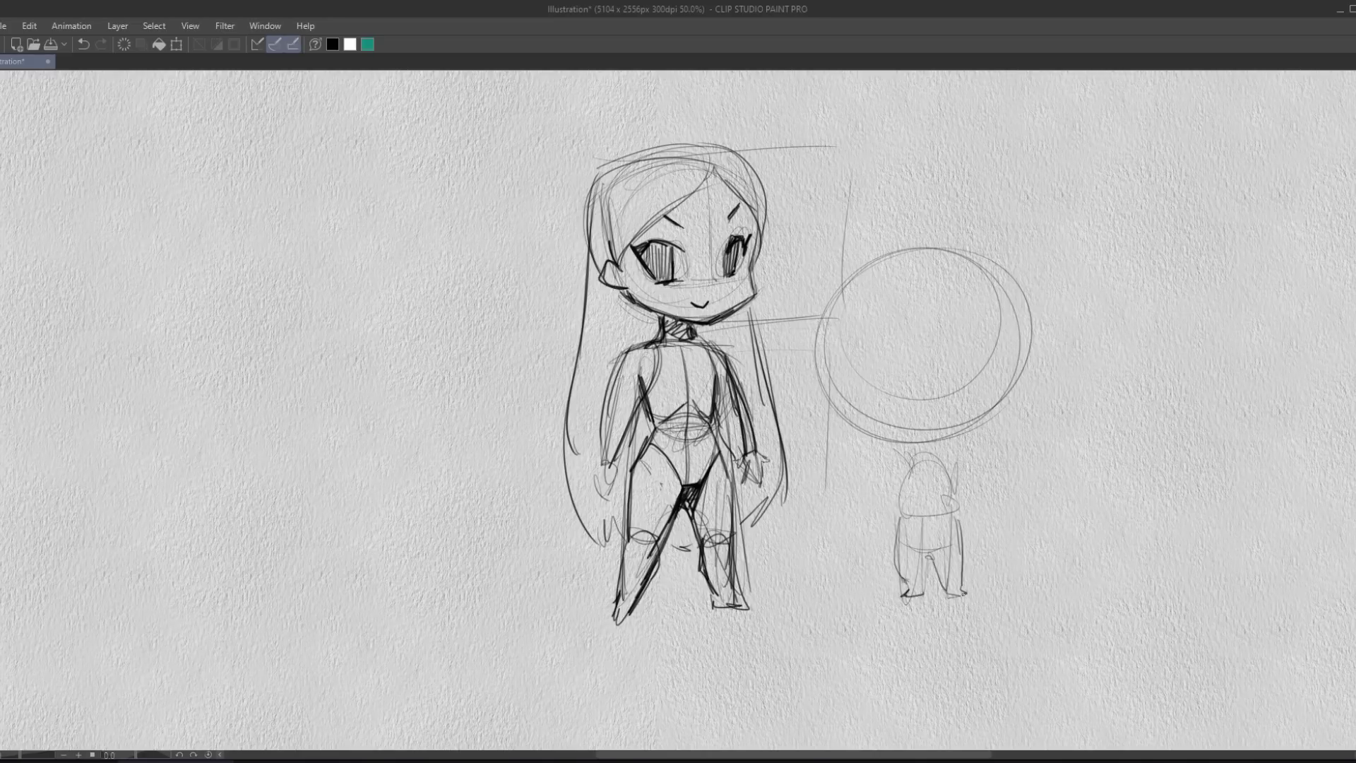
pyautogui.moveTo(950, 463); pyautogui.dragTo(942, 475)
# Draw an arrow pointing at the larger chibi's face, then add side hair strands and bows to the smaller chibi's head.
pyautogui.moveTo(796, 246)
pyautogui.mouseDown()
pyautogui.moveTo(835, 266)
pyautogui.moveTo(794, 257)
pyautogui.moveTo(814, 233)
pyautogui.mouseUp()
pyautogui.moveTo(935, 254)
pyautogui.mouseDown()
pyautogui.moveTo(1030, 352)
pyautogui.moveTo(1034, 443)
pyautogui.mouseUp()
pyautogui.moveTo(1016, 298); pyautogui.dragTo(1003, 481)
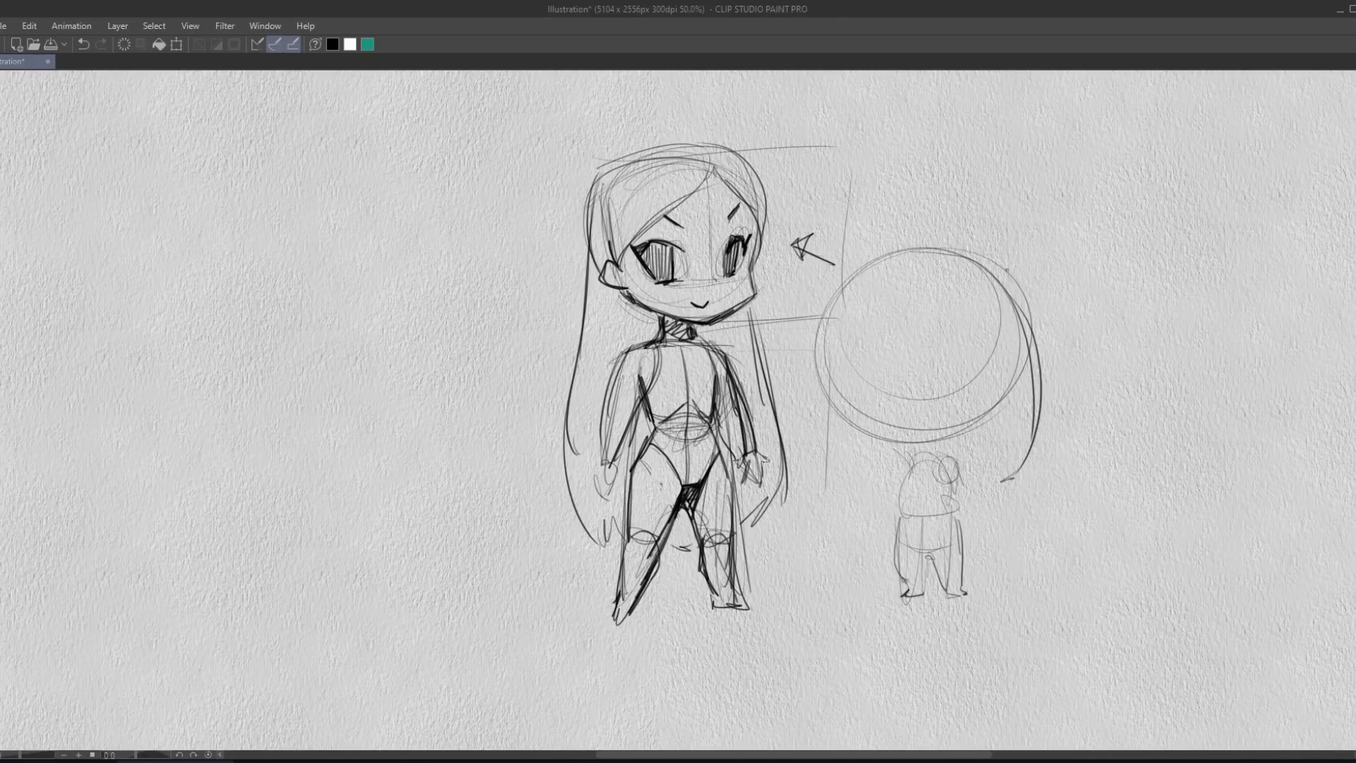
pyautogui.moveTo(1007, 269); pyautogui.dragTo(1017, 280)
pyautogui.moveTo(906, 257)
pyautogui.mouseDown()
pyautogui.moveTo(829, 322)
pyautogui.moveTo(818, 406)
pyautogui.mouseUp()
pyautogui.moveTo(1010, 277)
pyautogui.mouseDown()
pyautogui.moveTo(983, 269)
pyautogui.moveTo(1010, 300)
pyautogui.mouseUp()
pyautogui.moveTo(1007, 277)
pyautogui.mouseDown()
pyautogui.moveTo(1020, 249)
pyautogui.moveTo(1029, 286)
pyautogui.moveTo(1005, 302)
pyautogui.mouseUp()
pyautogui.moveTo(858, 272); pyautogui.dragTo(857, 281)
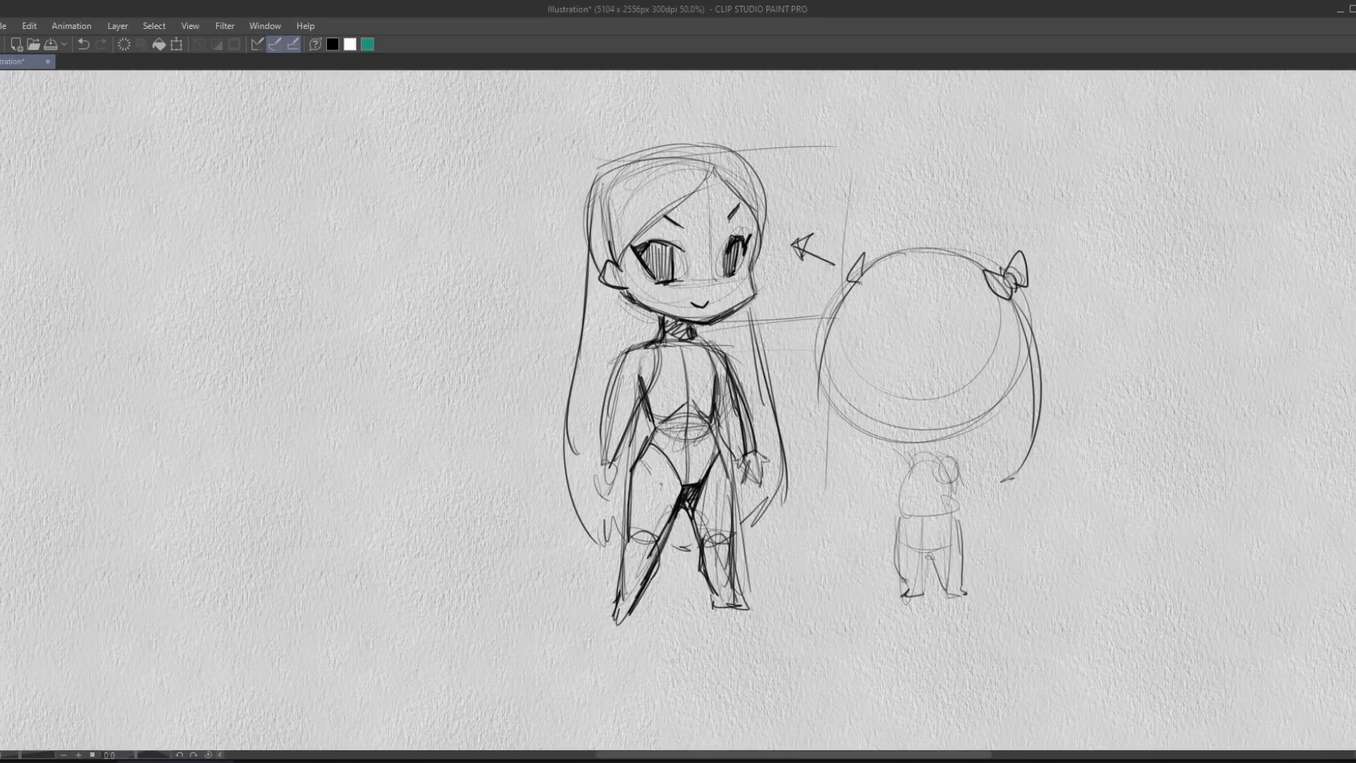
# Sketch a large eye, a curved vertical face guideline, and a low muzzle ellipse on the smaller chibi's head.
pyautogui.moveTo(936, 399); pyautogui.dragTo(942, 343)
pyautogui.moveTo(938, 353)
pyautogui.mouseDown()
pyautogui.moveTo(971, 402)
pyautogui.moveTo(935, 403)
pyautogui.moveTo(956, 332)
pyautogui.mouseUp()
pyautogui.moveTo(959, 332)
pyautogui.mouseDown()
pyautogui.moveTo(982, 354)
pyautogui.moveTo(941, 351)
pyautogui.moveTo(929, 396)
pyautogui.moveTo(964, 349)
pyautogui.moveTo(950, 366)
pyautogui.moveTo(956, 412)
pyautogui.moveTo(962, 337)
pyautogui.moveTo(960, 406)
pyautogui.mouseUp()
pyautogui.moveTo(849, 339); pyautogui.dragTo(911, 427)
pyautogui.moveTo(935, 255); pyautogui.dragTo(911, 400)
pyautogui.moveTo(903, 294)
pyautogui.mouseDown()
pyautogui.moveTo(899, 423)
pyautogui.moveTo(907, 411)
pyautogui.moveTo(947, 434)
pyautogui.mouseUp()
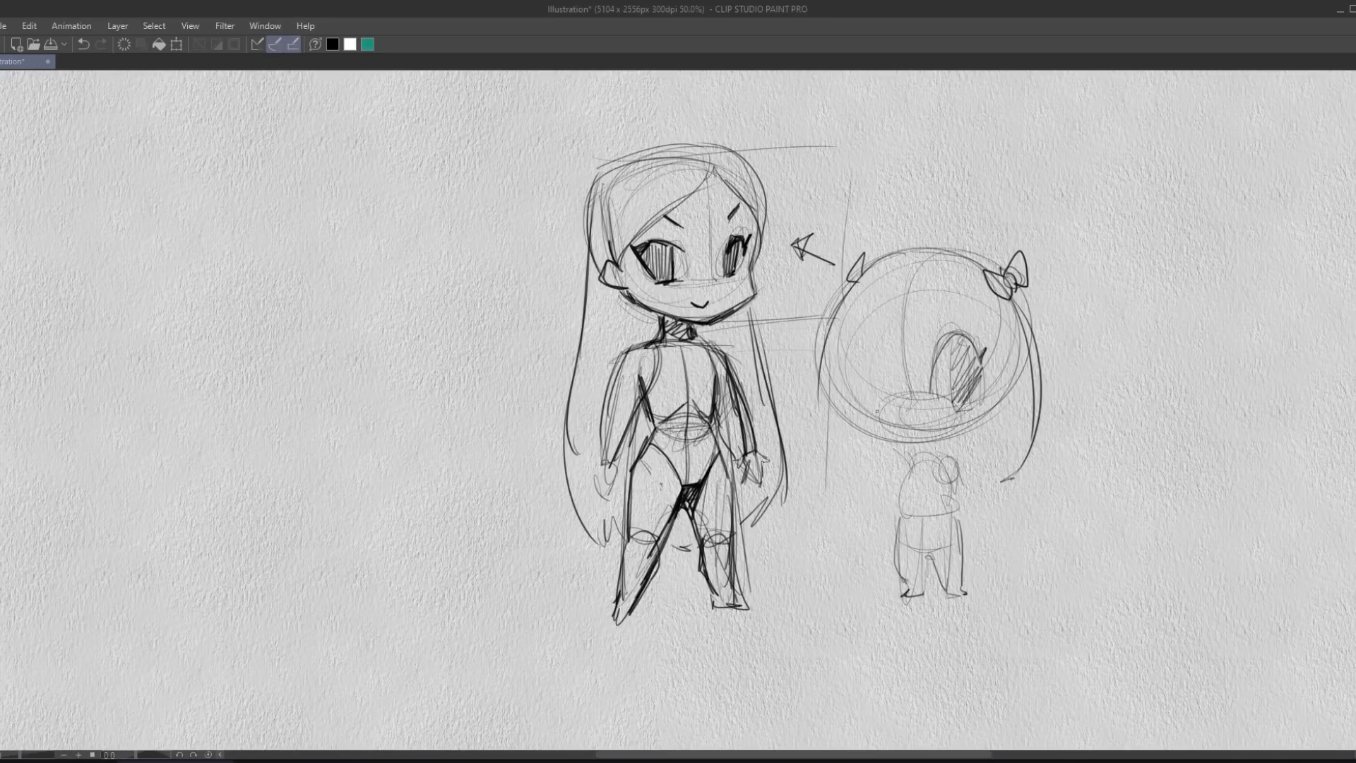
# Define the smaller chibi's cheek, jaw, and smiling mouth, and outline its shoulders and arms.
pyautogui.moveTo(879, 399)
pyautogui.mouseDown()
pyautogui.moveTo(909, 387)
pyautogui.moveTo(986, 432)
pyautogui.mouseUp()
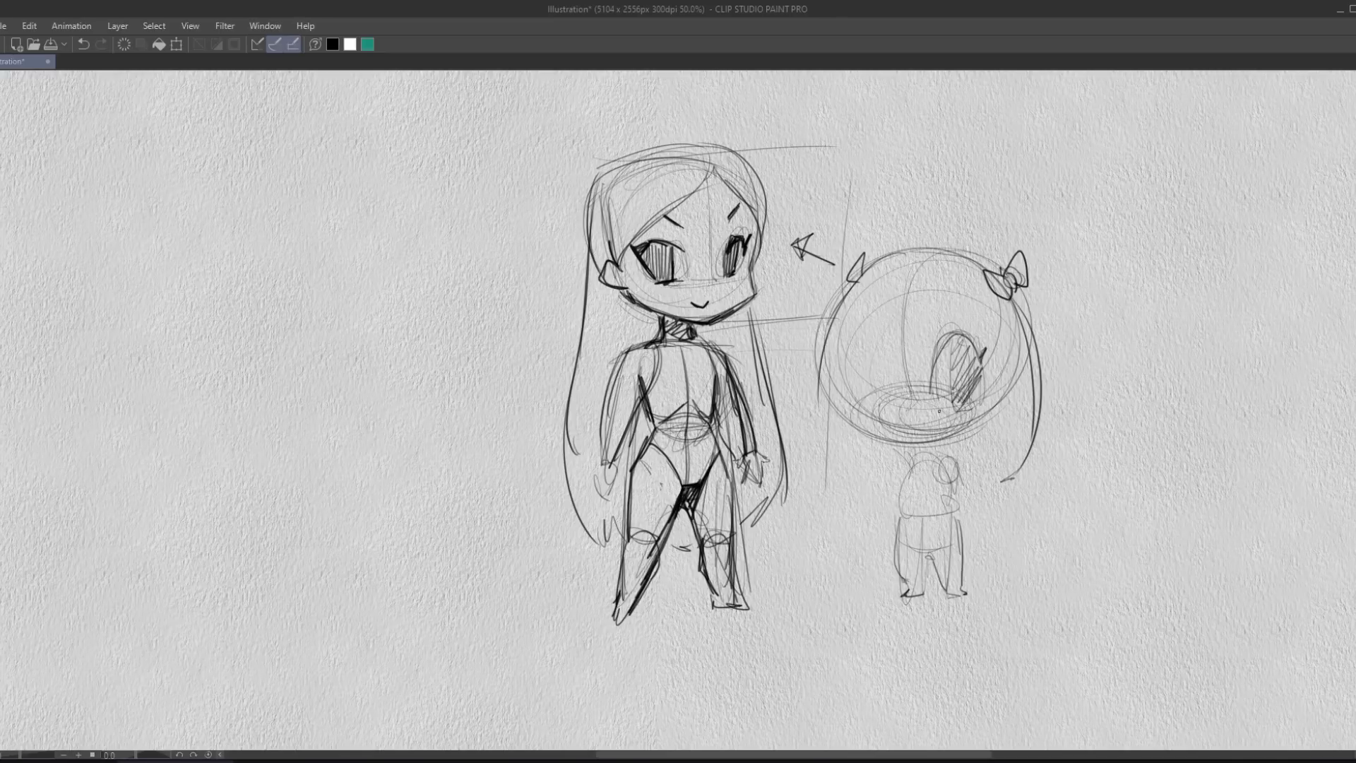
pyautogui.moveTo(885, 397); pyautogui.dragTo(922, 428)
pyautogui.moveTo(850, 340)
pyautogui.mouseDown()
pyautogui.moveTo(864, 407)
pyautogui.moveTo(906, 446)
pyautogui.moveTo(998, 412)
pyautogui.mouseUp()
pyautogui.moveTo(963, 458)
pyautogui.mouseDown()
pyautogui.moveTo(935, 446)
pyautogui.moveTo(963, 476)
pyautogui.moveTo(937, 447)
pyautogui.moveTo(960, 453)
pyautogui.moveTo(898, 496)
pyautogui.moveTo(897, 475)
pyautogui.moveTo(894, 527)
pyautogui.mouseUp()
pyautogui.moveTo(957, 483)
pyautogui.mouseDown()
pyautogui.moveTo(947, 511)
pyautogui.moveTo(969, 522)
pyautogui.mouseUp()
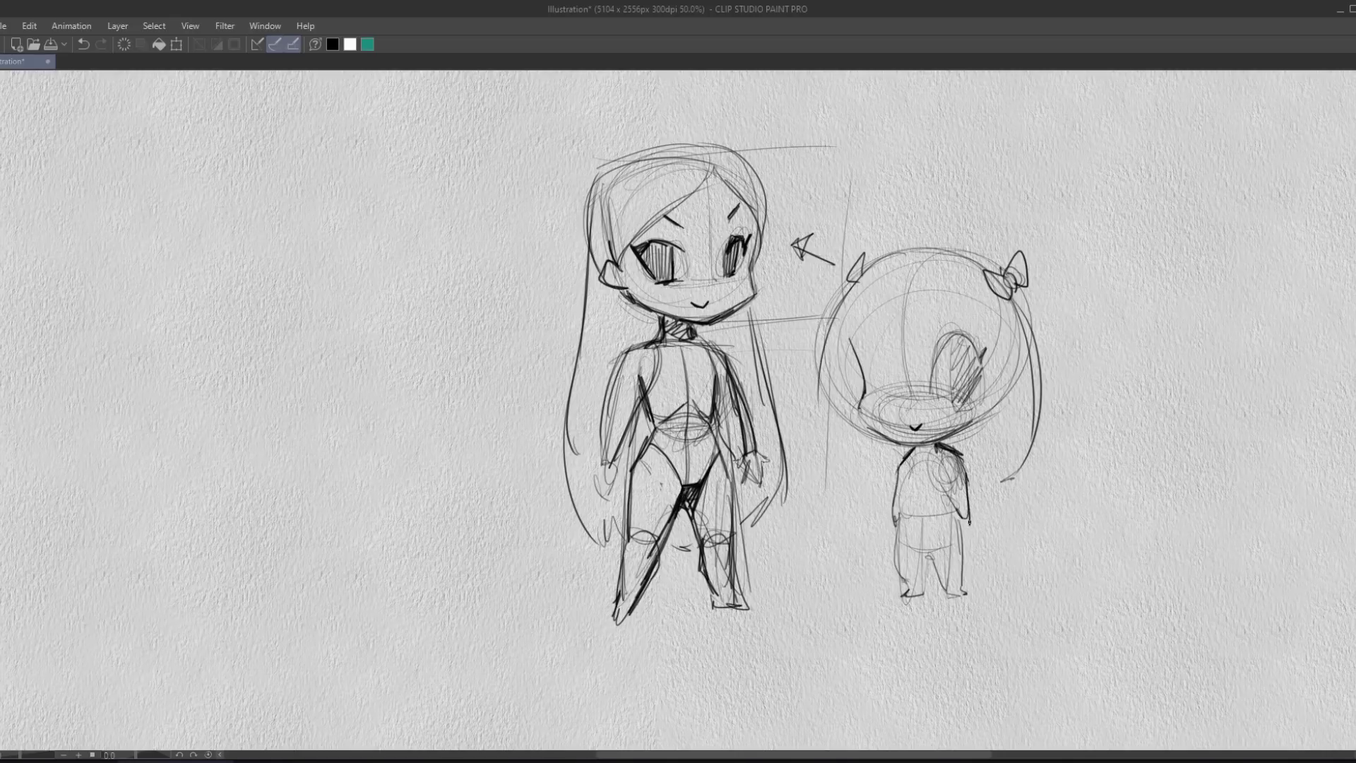
# Draw the smaller chibi's two dark hatched eyes, parted fringe lines, and ear, with curved guidelines below the eyes.
pyautogui.moveTo(942, 357)
pyautogui.mouseDown()
pyautogui.moveTo(958, 341)
pyautogui.moveTo(979, 346)
pyautogui.moveTo(965, 429)
pyautogui.moveTo(995, 388)
pyautogui.moveTo(991, 410)
pyautogui.mouseUp()
pyautogui.moveTo(891, 287)
pyautogui.mouseDown()
pyautogui.moveTo(969, 338)
pyautogui.moveTo(996, 378)
pyautogui.mouseUp()
pyautogui.moveTo(918, 317)
pyautogui.mouseDown()
pyautogui.moveTo(940, 325)
pyautogui.moveTo(857, 344)
pyautogui.moveTo(889, 397)
pyautogui.mouseUp()
pyautogui.moveTo(880, 346)
pyautogui.mouseDown()
pyautogui.moveTo(891, 397)
pyautogui.moveTo(877, 366)
pyautogui.mouseUp()
pyautogui.moveTo(872, 342); pyautogui.dragTo(947, 396)
pyautogui.moveTo(945, 354); pyautogui.dragTo(950, 394)
pyautogui.moveTo(949, 347); pyautogui.dragTo(964, 400)
pyautogui.moveTo(963, 348); pyautogui.dragTo(977, 399)
pyautogui.moveTo(871, 400); pyautogui.dragTo(947, 393)
pyautogui.moveTo(879, 411); pyautogui.dragTo(985, 397)
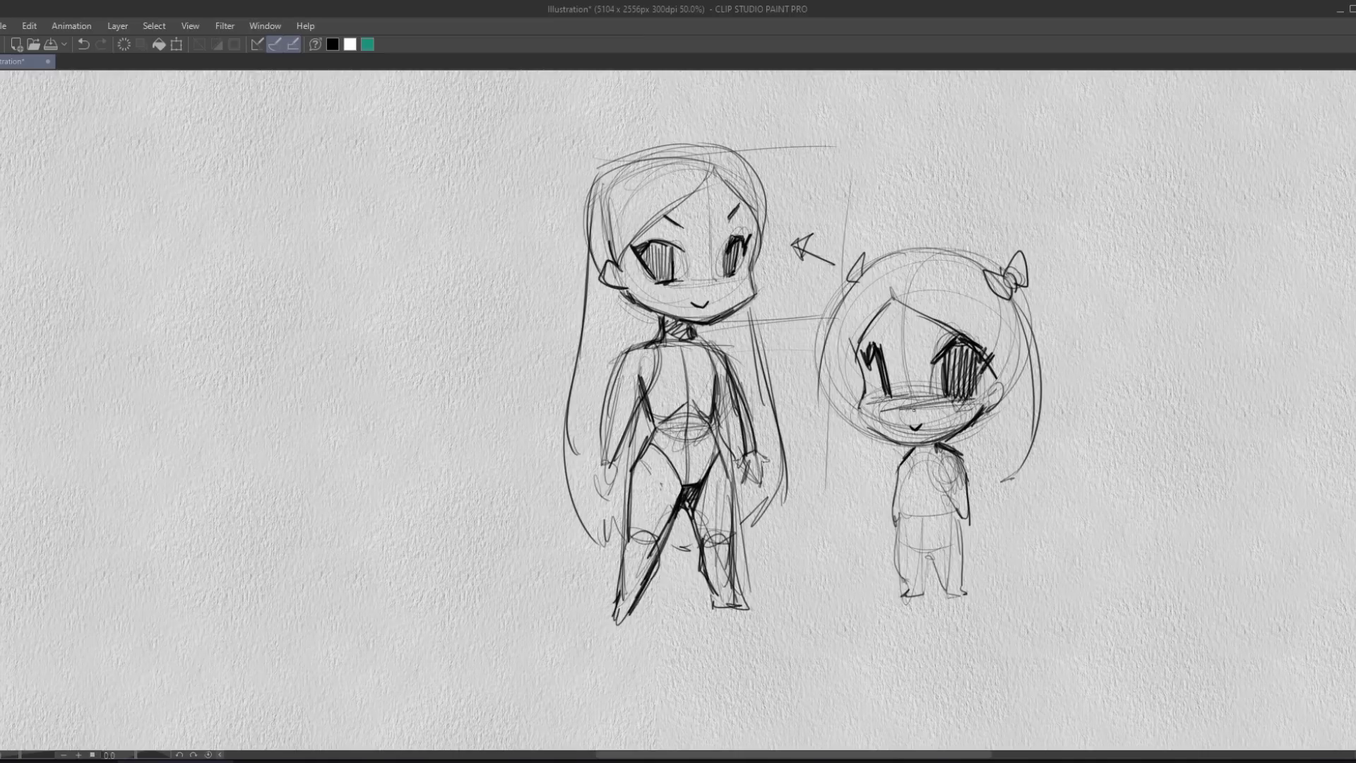
# Darken the smaller chibi's jawline and far eye, and add short eyebrows.
pyautogui.moveTo(862, 400)
pyautogui.mouseDown()
pyautogui.moveTo(883, 436)
pyautogui.moveTo(938, 442)
pyautogui.moveTo(966, 422)
pyautogui.mouseUp()
pyautogui.moveTo(877, 355); pyautogui.dragTo(879, 396)
pyautogui.moveTo(883, 374); pyautogui.dragTo(886, 398)
pyautogui.moveTo(932, 331); pyautogui.dragTo(944, 327)
# Lasso the smaller chibi's head and shift it slightly down and to the left over the body, then deselect.
pyautogui.moveTo(1072, 312)
pyautogui.mouseDown()
pyautogui.moveTo(1012, 175)
pyautogui.moveTo(860, 238)
pyautogui.moveTo(812, 385)
pyautogui.moveTo(907, 450)
pyautogui.moveTo(975, 443)
pyautogui.moveTo(1058, 293)
pyautogui.moveTo(1065, 311)
pyautogui.mouseUp()
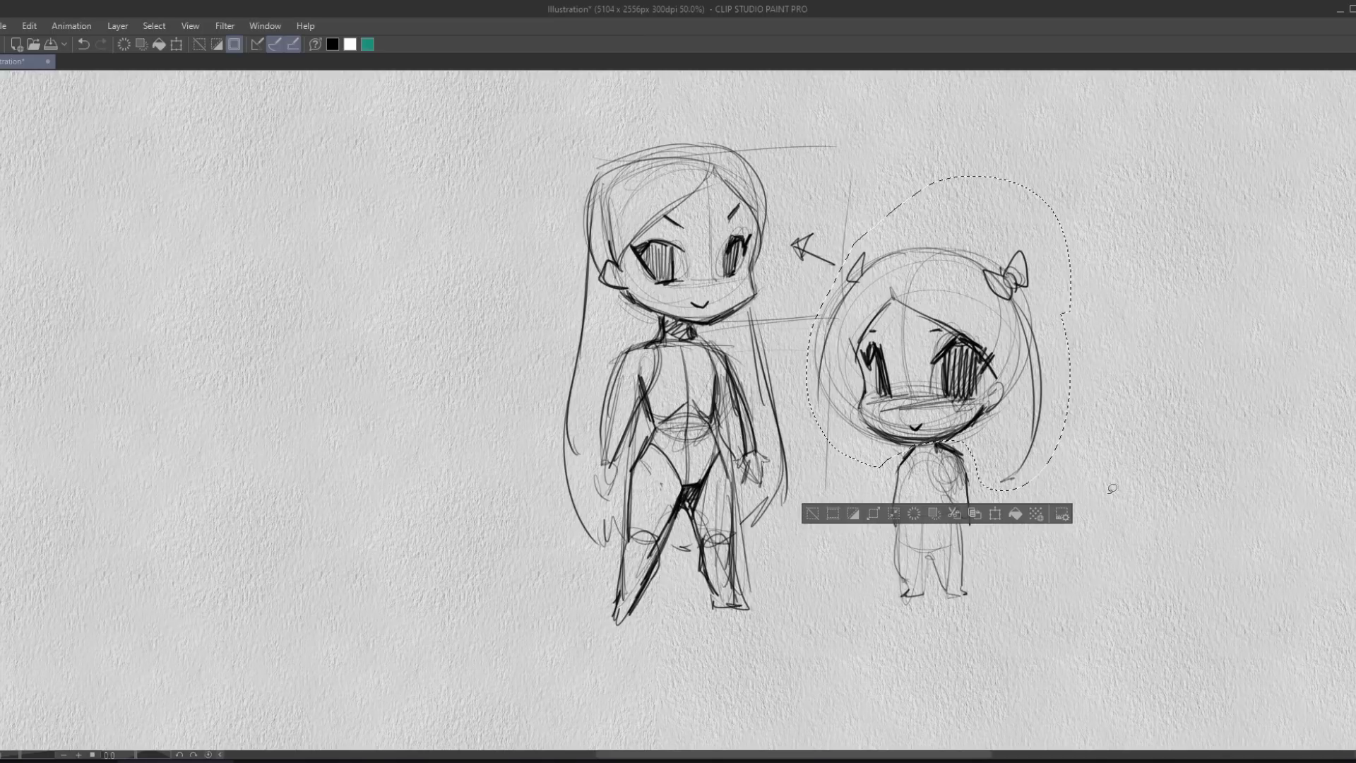
pyautogui.moveTo(989, 398); pyautogui.dragTo(975, 404)
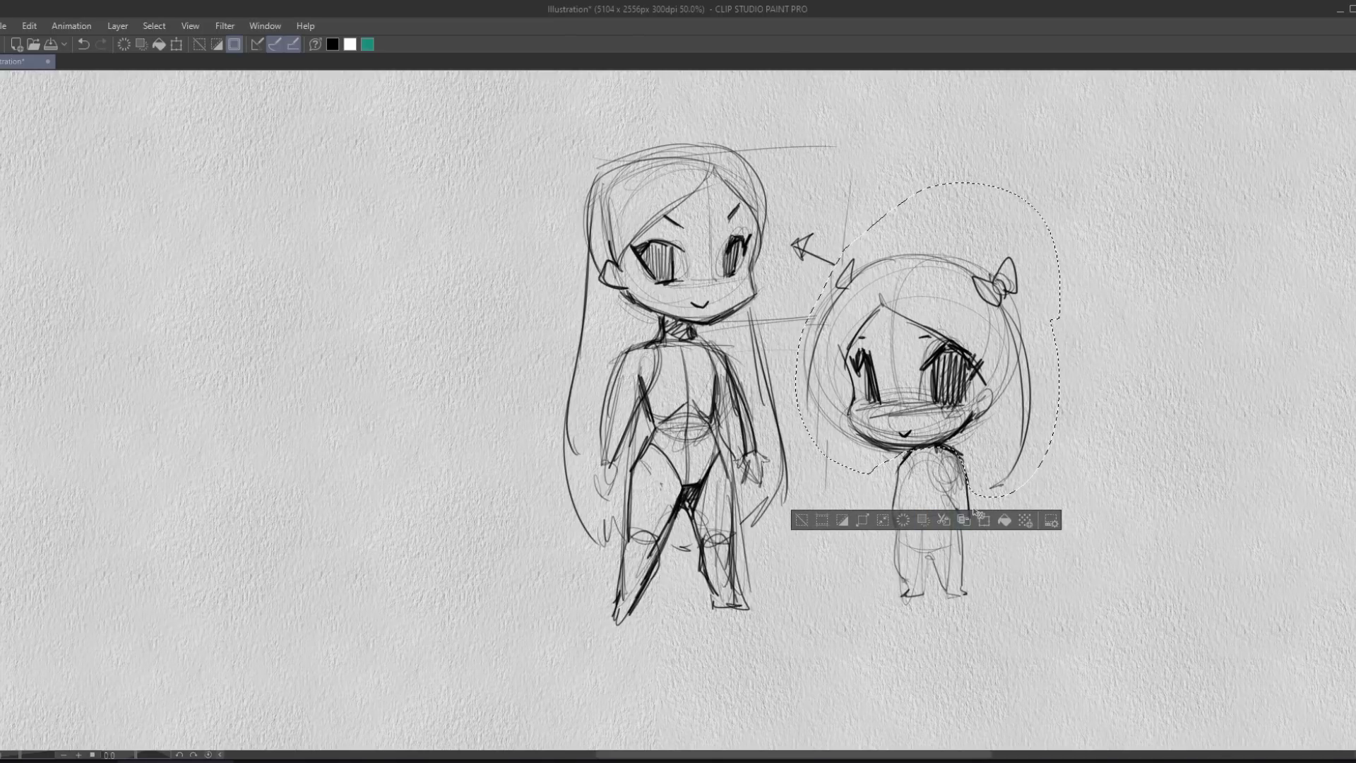
pyautogui.hotkey('ctrl', 'd')
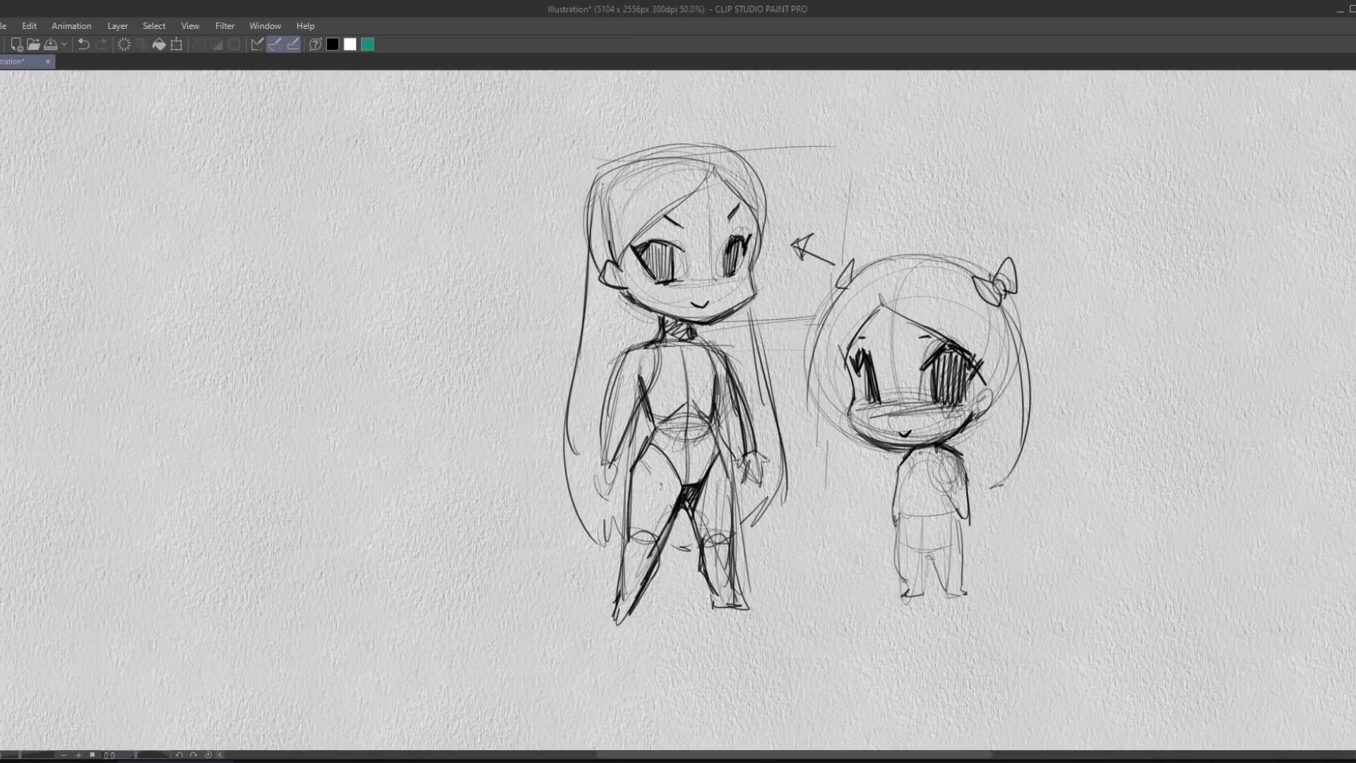
# Add torso lines and a waist band to the smaller chibi, and darken its arm on the viewer's right.
pyautogui.moveTo(932, 448)
pyautogui.mouseDown()
pyautogui.moveTo(943, 487)
pyautogui.moveTo(904, 486)
pyautogui.moveTo(929, 490)
pyautogui.mouseUp()
pyautogui.moveTo(940, 484)
pyautogui.mouseDown()
pyautogui.moveTo(905, 498)
pyautogui.moveTo(932, 496)
pyautogui.mouseUp()
pyautogui.moveTo(962, 453); pyautogui.dragTo(972, 539)
pyautogui.moveTo(963, 529)
pyautogui.mouseDown()
pyautogui.moveTo(942, 486)
pyautogui.moveTo(953, 540)
pyautogui.mouseUp()
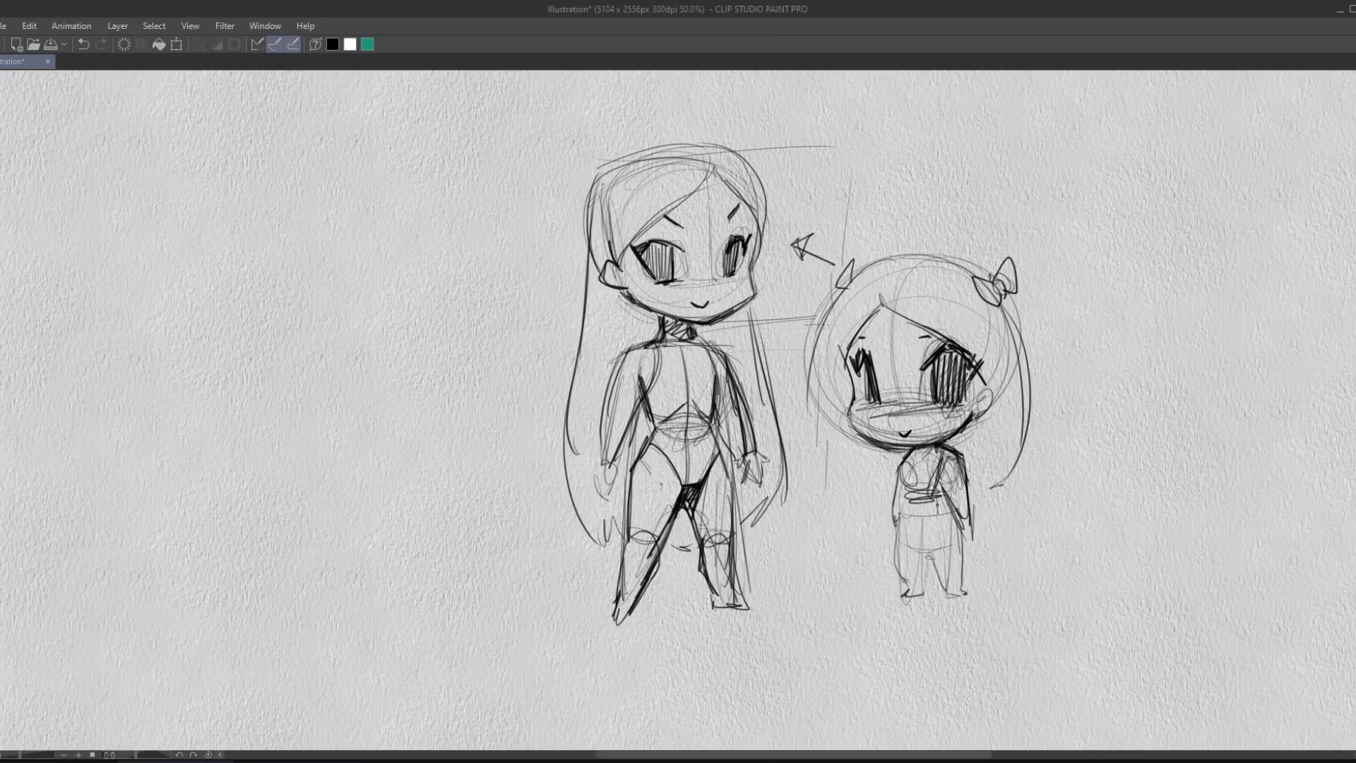
# Define the smaller chibi's legs and feet, and darken the body's outer contour and arm on the viewer's left.
pyautogui.moveTo(935, 491)
pyautogui.mouseDown()
pyautogui.moveTo(952, 560)
pyautogui.moveTo(938, 577)
pyautogui.mouseUp()
pyautogui.moveTo(918, 544); pyautogui.dragTo(922, 579)
pyautogui.moveTo(918, 578); pyautogui.dragTo(904, 589)
pyautogui.moveTo(903, 592); pyautogui.dragTo(958, 586)
pyautogui.moveTo(950, 566); pyautogui.dragTo(940, 590)
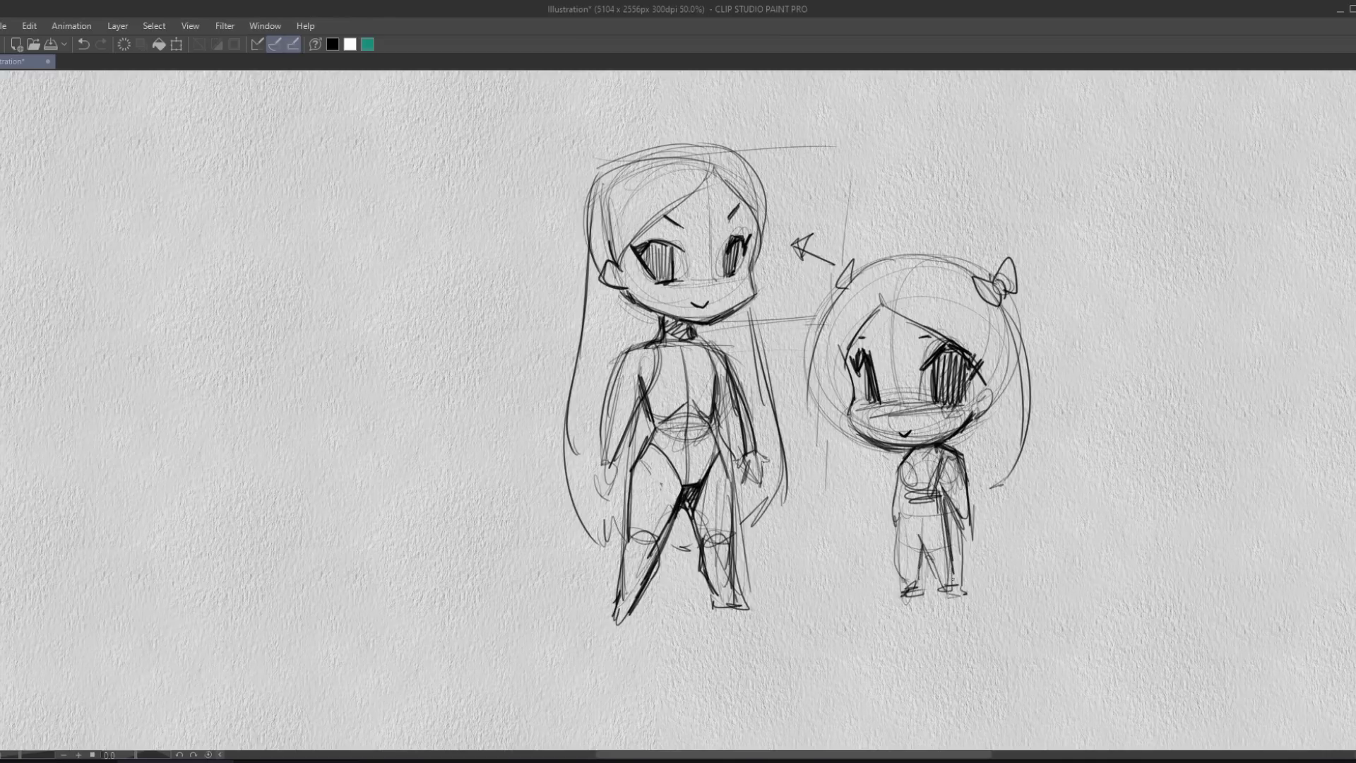
pyautogui.moveTo(904, 478); pyautogui.dragTo(894, 580)
pyautogui.moveTo(918, 448); pyautogui.dragTo(892, 491)
pyautogui.moveTo(897, 480); pyautogui.dragTo(885, 505)
# Extend the smaller chibi's long hair down both sides of the body, with curved tips near hip height.
pyautogui.moveTo(832, 332)
pyautogui.mouseDown()
pyautogui.moveTo(824, 455)
pyautogui.moveTo(829, 445)
pyautogui.mouseUp()
pyautogui.moveTo(833, 446); pyautogui.dragTo(838, 489)
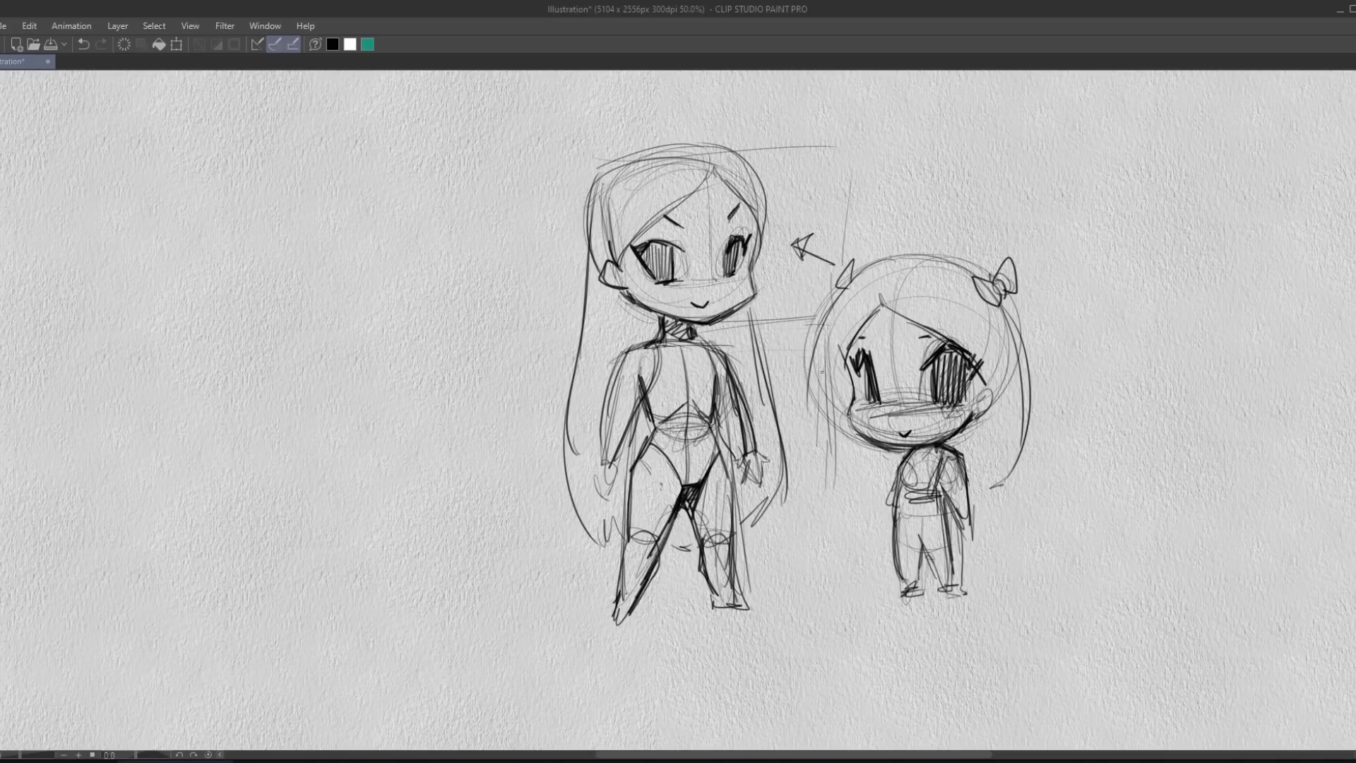
pyautogui.moveTo(821, 364); pyautogui.dragTo(839, 501)
pyautogui.moveTo(845, 496); pyautogui.dragTo(894, 539)
pyautogui.moveTo(974, 518)
pyautogui.mouseDown()
pyautogui.moveTo(1028, 373)
pyautogui.moveTo(988, 529)
pyautogui.mouseUp()
pyautogui.moveTo(987, 529); pyautogui.dragTo(969, 541)
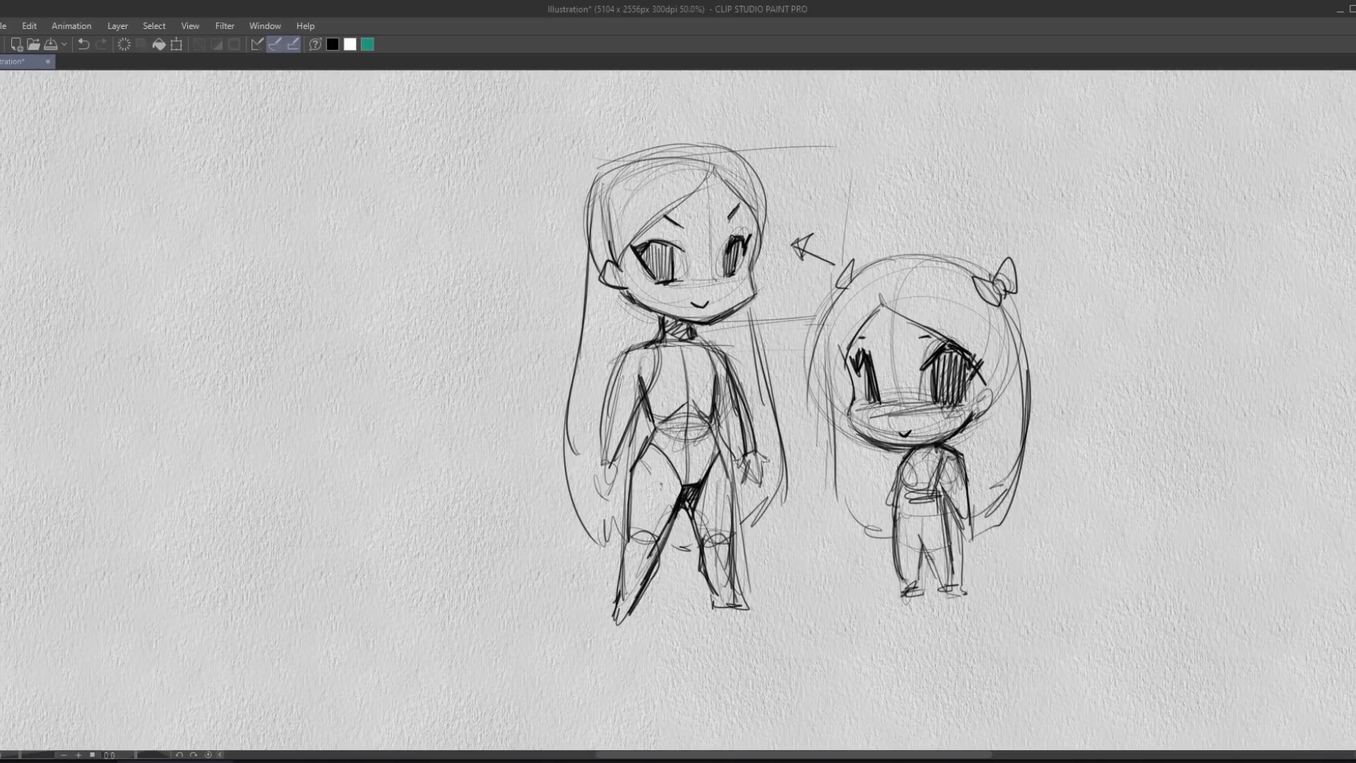
# Draw the smaller chibi's hand and darken the parted fringe lines framing its face.
pyautogui.moveTo(968, 482); pyautogui.dragTo(967, 503)
pyautogui.moveTo(972, 516)
pyautogui.mouseDown()
pyautogui.moveTo(958, 535)
pyautogui.moveTo(979, 545)
pyautogui.mouseUp()
pyautogui.moveTo(890, 311); pyautogui.dragTo(846, 347)
pyautogui.moveTo(883, 311); pyautogui.dragTo(838, 348)
pyautogui.moveTo(895, 313); pyautogui.dragTo(860, 330)
pyautogui.moveTo(885, 308); pyautogui.dragTo(991, 378)
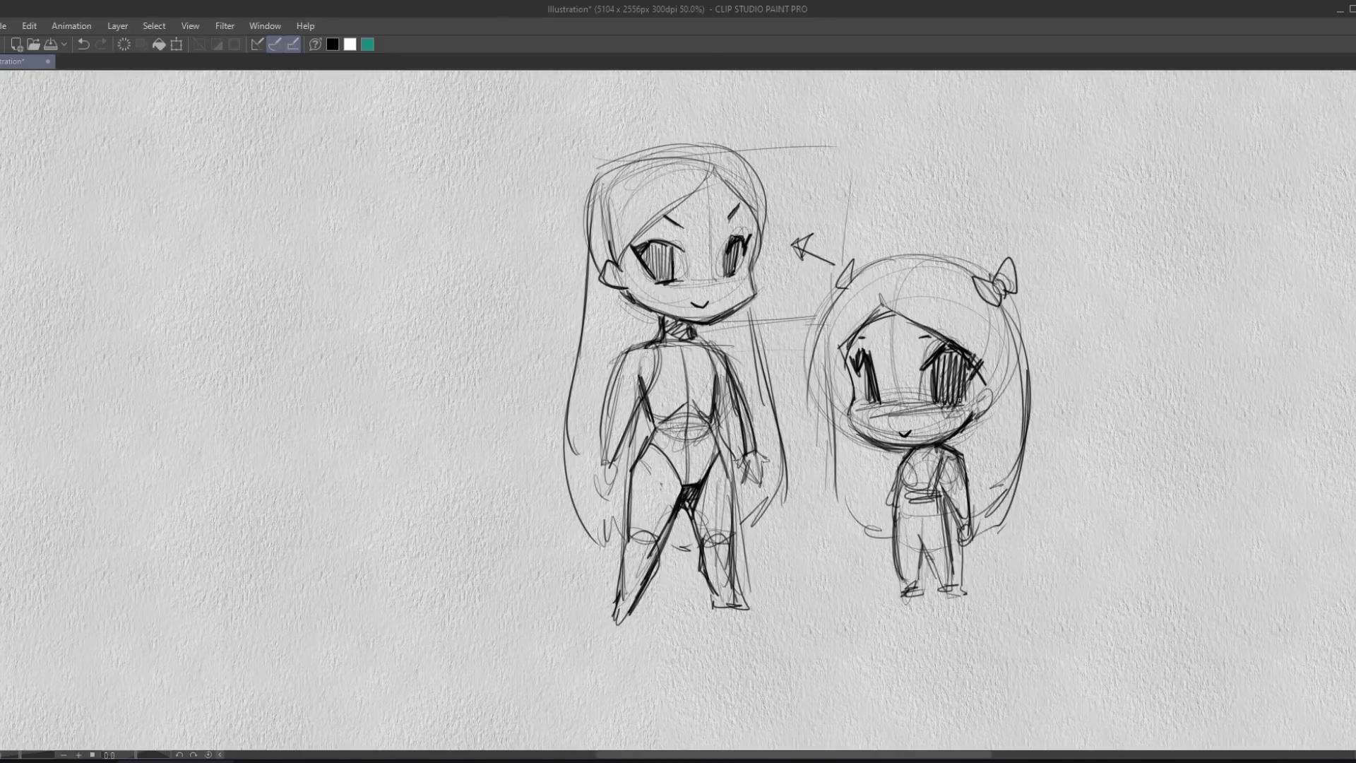
# Darken the top of the smaller chibi's hair and widen the hair mass on the viewer's right with sweeping strokes.
pyautogui.moveTo(891, 267)
pyautogui.mouseDown()
pyautogui.moveTo(827, 321)
pyautogui.moveTo(989, 262)
pyautogui.moveTo(1035, 348)
pyautogui.mouseUp()
pyautogui.moveTo(1005, 295); pyautogui.dragTo(1040, 366)
pyautogui.moveTo(1038, 339); pyautogui.dragTo(1008, 535)
pyautogui.moveTo(1036, 413); pyautogui.dragTo(1018, 516)
pyautogui.moveTo(1018, 515); pyautogui.dragTo(980, 550)
pyautogui.moveTo(1044, 373); pyautogui.dragTo(986, 549)
pyautogui.moveTo(1038, 327)
pyautogui.mouseDown()
pyautogui.moveTo(991, 537)
pyautogui.moveTo(955, 548)
pyautogui.mouseUp()
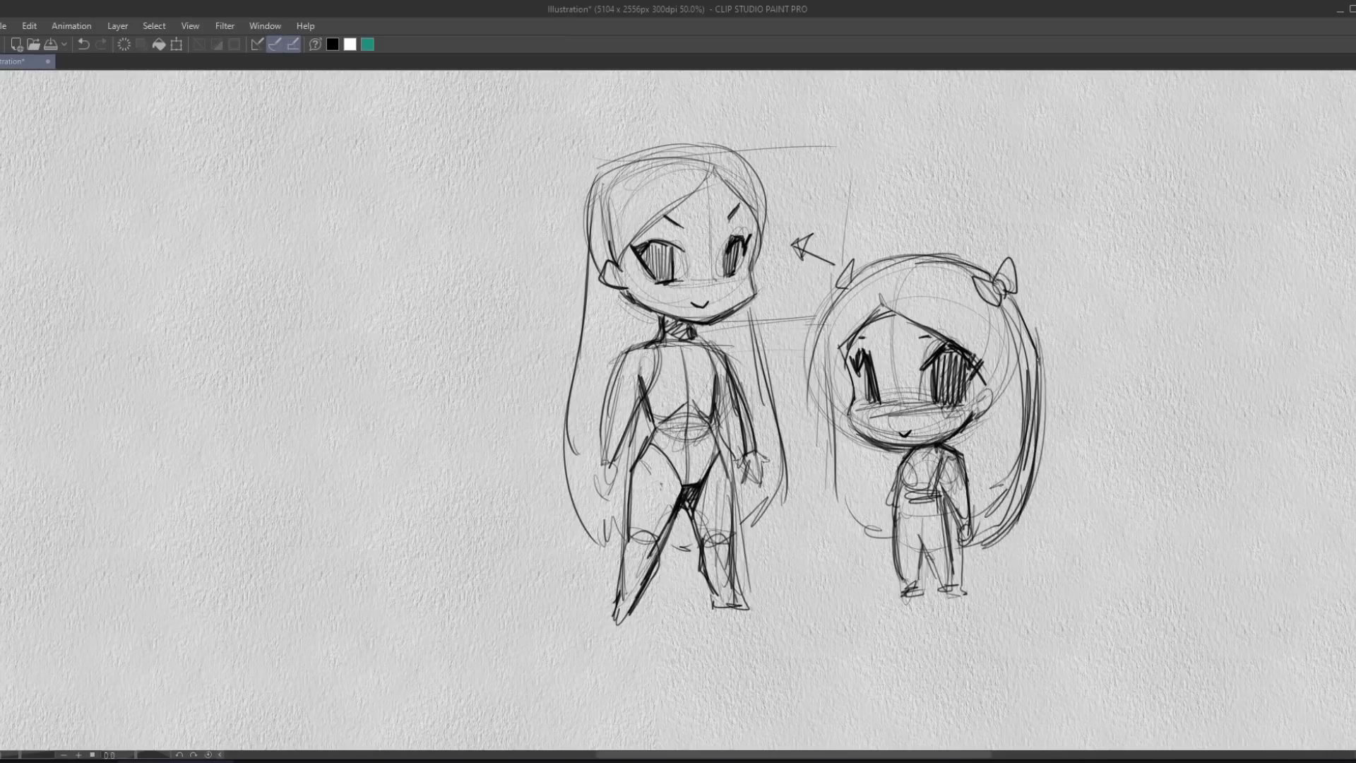
pyautogui.moveTo(1043, 358); pyautogui.dragTo(968, 558)
# Erase the stray construction lines inside the smaller chibi's right-hand hair and outside the left side of its head.
pyautogui.press('e')
pyautogui.moveTo(1011, 331)
pyautogui.mouseDown()
pyautogui.moveTo(1026, 440)
pyautogui.moveTo(1001, 475)
pyautogui.moveTo(1006, 509)
pyautogui.moveTo(962, 332)
pyautogui.moveTo(986, 363)
pyautogui.mouseUp()
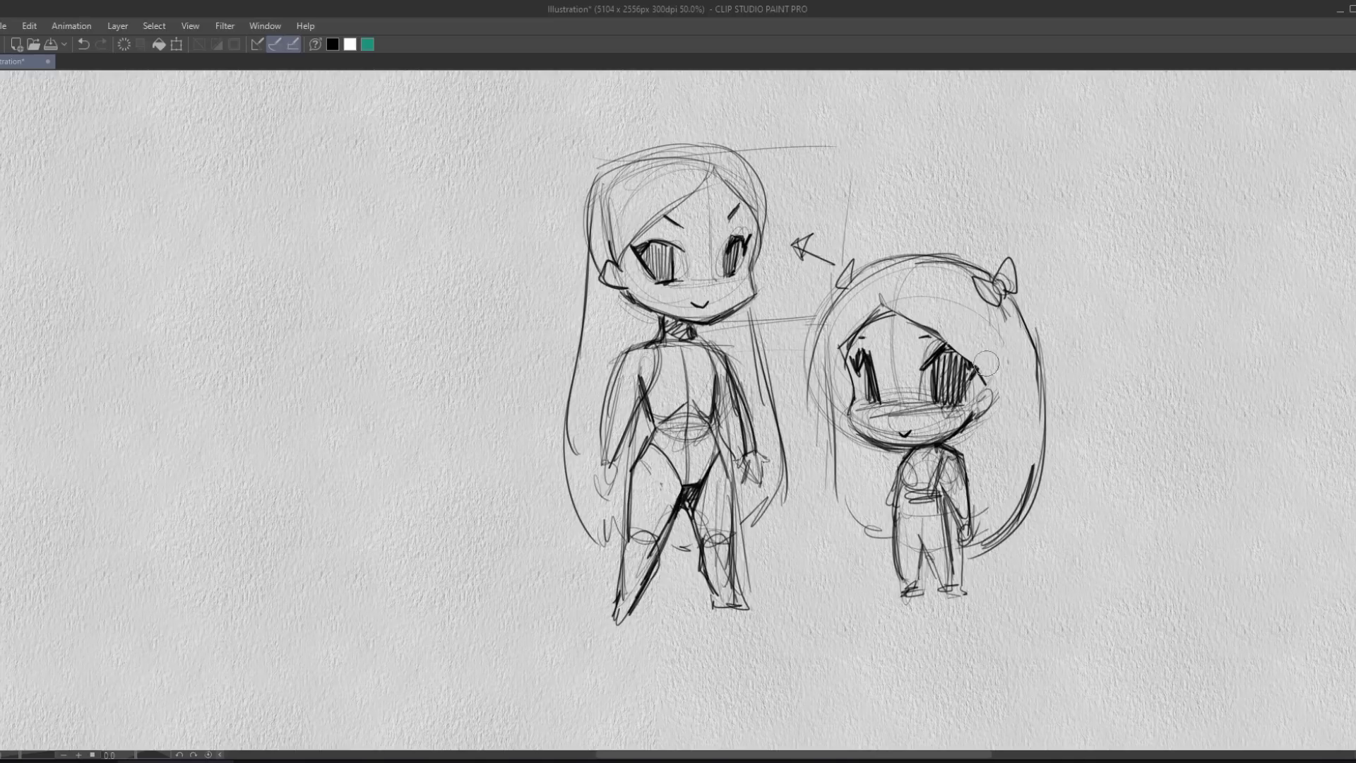
pyautogui.moveTo(812, 334); pyautogui.dragTo(812, 507)
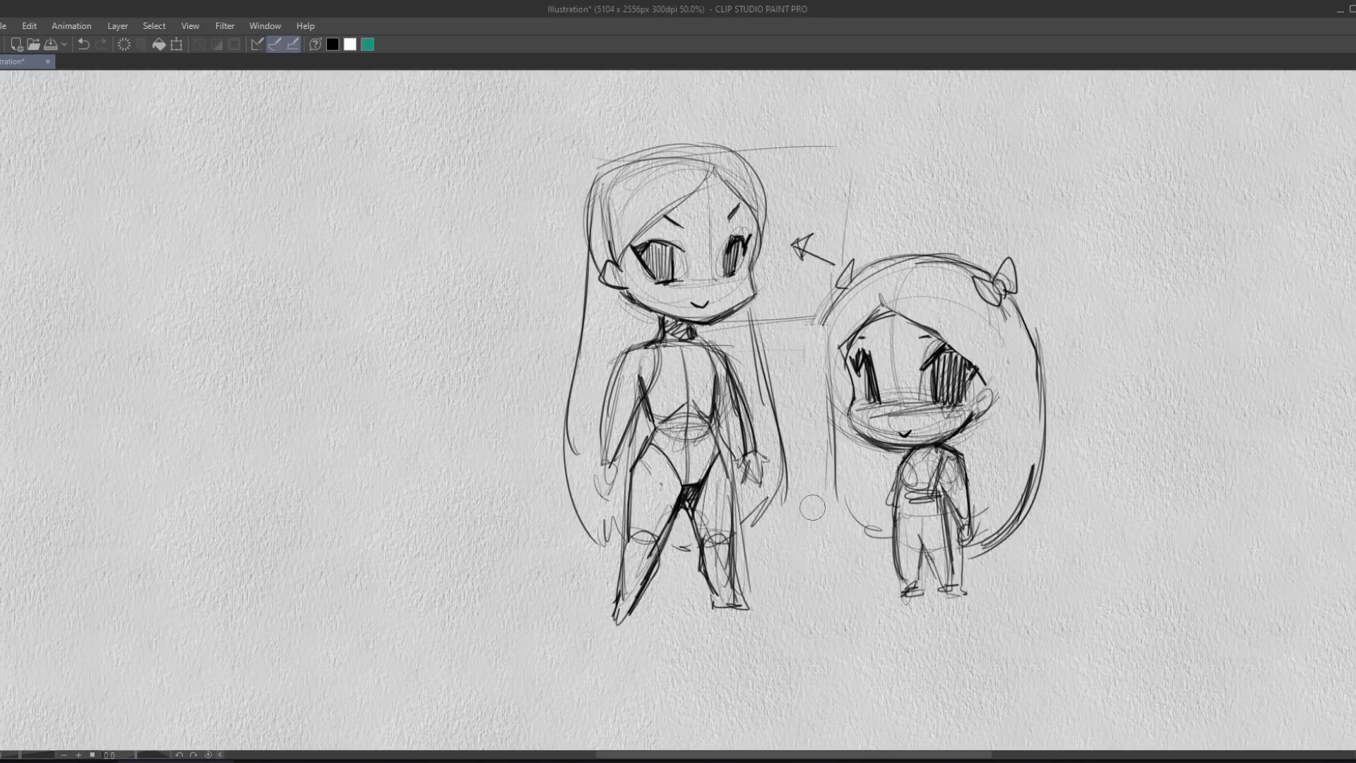
# Redraw the smaller chibi's hair edge on the viewer's left as a long straight strand with curved tips.
pyautogui.press('p')
pyautogui.moveTo(824, 312)
pyautogui.mouseDown()
pyautogui.moveTo(825, 348)
pyautogui.moveTo(875, 309)
pyautogui.moveTo(829, 410)
pyautogui.moveTo(830, 517)
pyautogui.mouseUp()
pyautogui.moveTo(837, 498); pyautogui.dragTo(885, 549)
pyautogui.moveTo(843, 535); pyautogui.dragTo(890, 555)
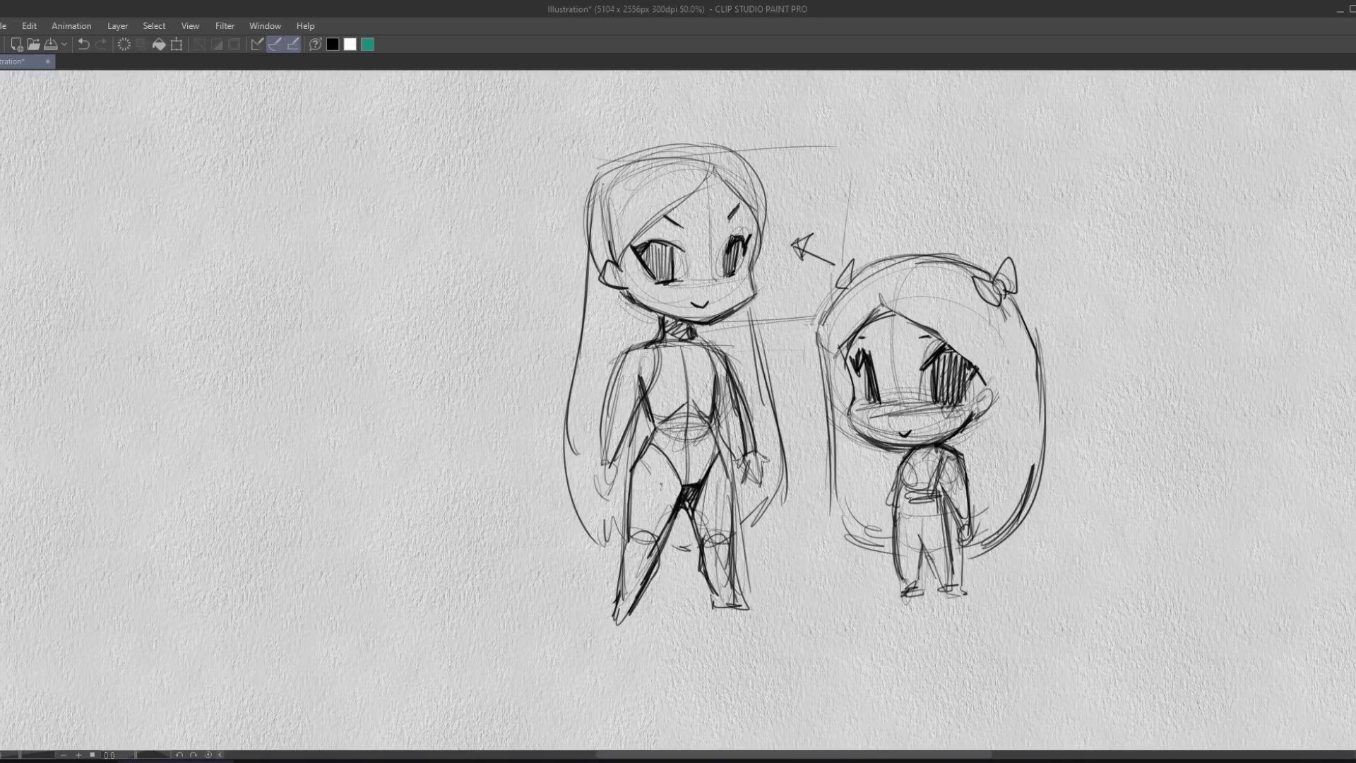
# Darken the smaller chibi's waistline and the inner and outer contours of its legs.
pyautogui.moveTo(894, 503)
pyautogui.mouseDown()
pyautogui.moveTo(940, 498)
pyautogui.moveTo(918, 524)
pyautogui.moveTo(923, 573)
pyautogui.moveTo(939, 576)
pyautogui.mouseUp()
pyautogui.moveTo(935, 566); pyautogui.dragTo(951, 582)
pyautogui.moveTo(946, 508); pyautogui.dragTo(958, 578)
pyautogui.moveTo(952, 518); pyautogui.dragTo(965, 580)
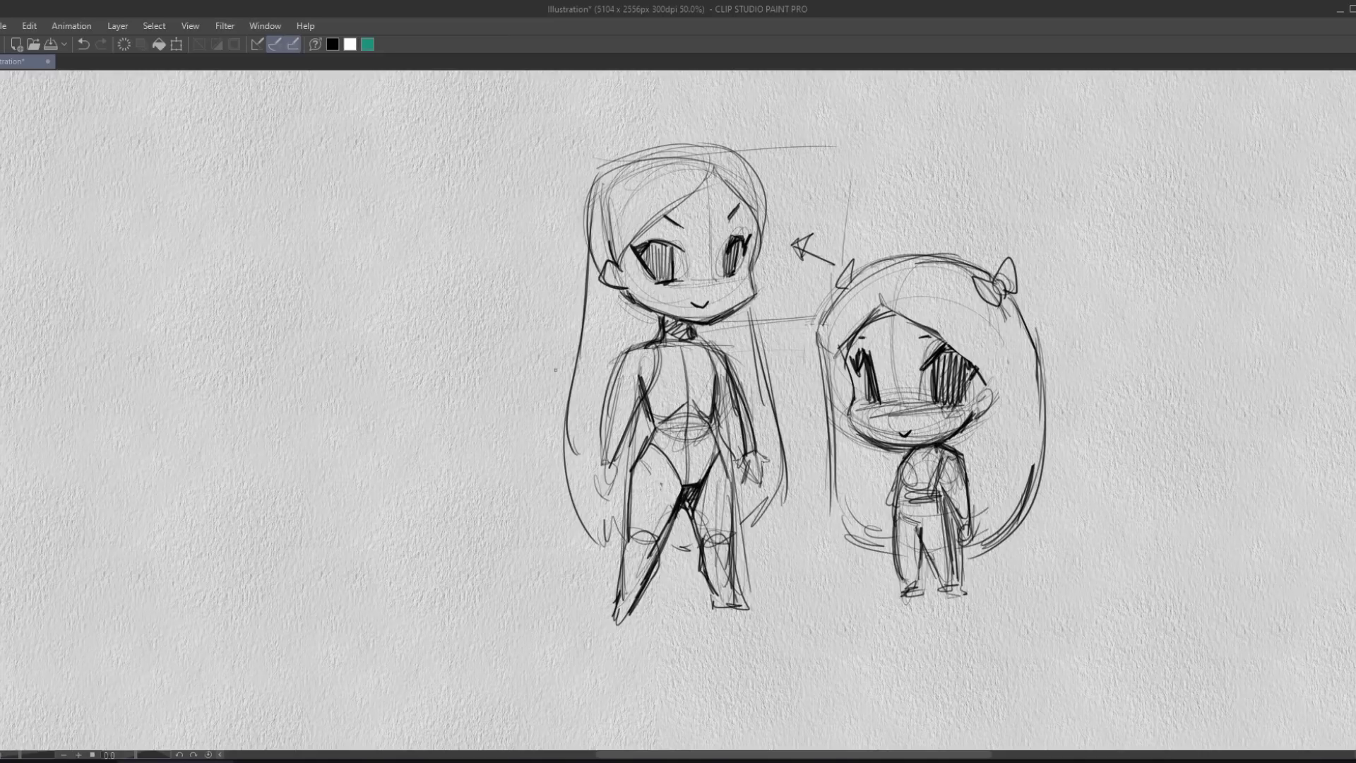
# Sketch a realistically proportioned head left of the larger chibi, with a round cranium, pointed chin, nose, and eye guideline.
pyautogui.moveTo(367, 291)
pyautogui.mouseDown()
pyautogui.moveTo(514, 322)
pyautogui.moveTo(464, 227)
pyautogui.moveTo(526, 343)
pyautogui.moveTo(423, 224)
pyautogui.mouseUp()
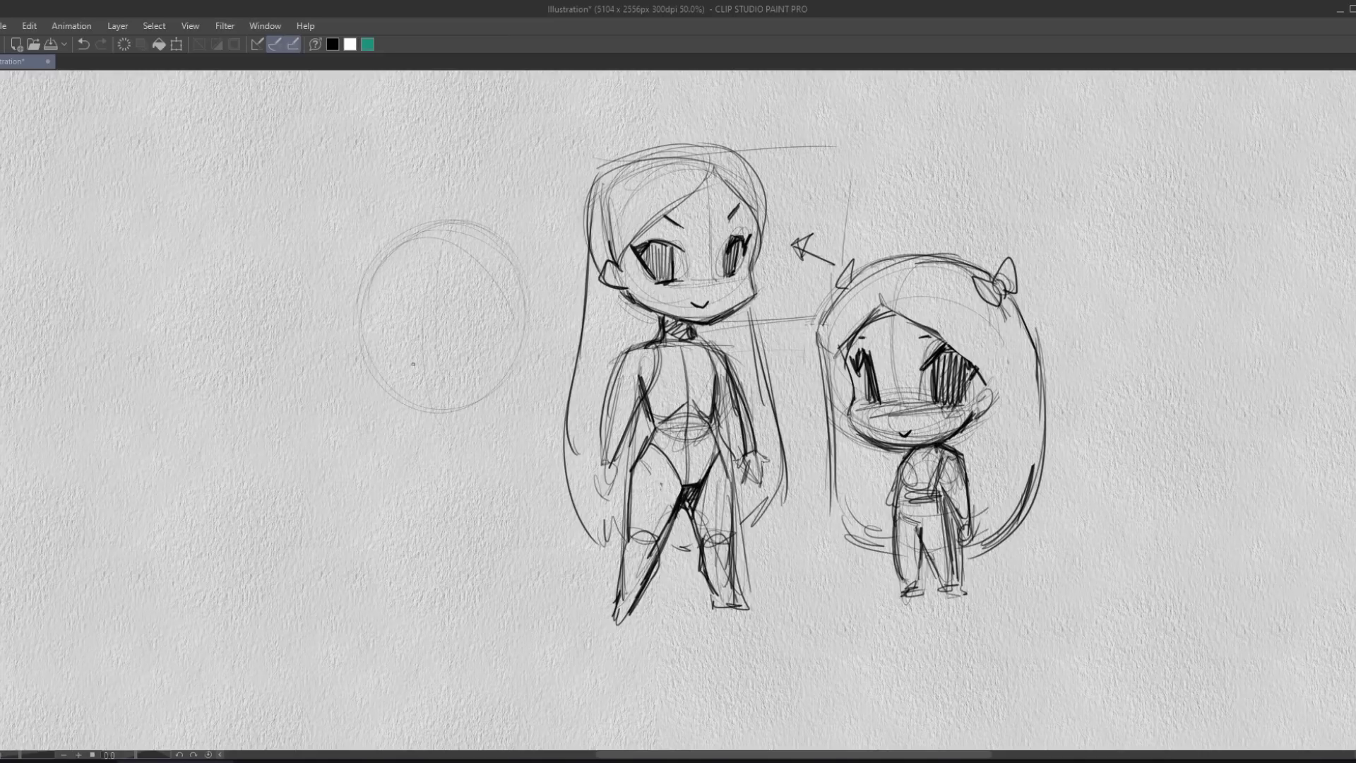
pyautogui.moveTo(426, 386); pyautogui.dragTo(422, 407)
pyautogui.moveTo(358, 343)
pyautogui.mouseDown()
pyautogui.moveTo(378, 404)
pyautogui.moveTo(431, 448)
pyautogui.moveTo(503, 406)
pyautogui.mouseUp()
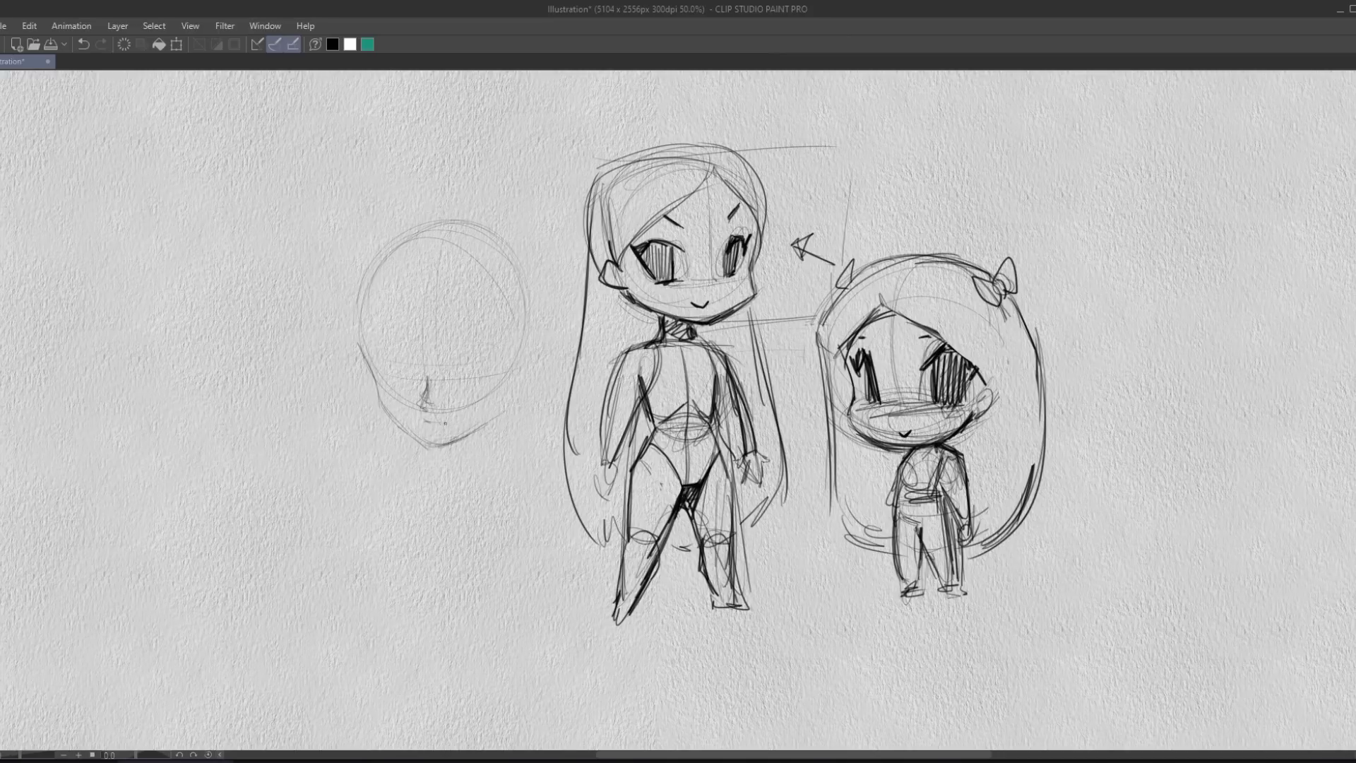
# Draw the new head's narrow eyes, eyebrows, mouth, and ear, and refine the jaw and upper eyelids.
pyautogui.moveTo(387, 361)
pyautogui.mouseDown()
pyautogui.moveTo(486, 367)
pyautogui.moveTo(452, 374)
pyautogui.mouseUp()
pyautogui.moveTo(433, 422); pyautogui.dragTo(452, 421)
pyautogui.moveTo(450, 345); pyautogui.dragTo(474, 338)
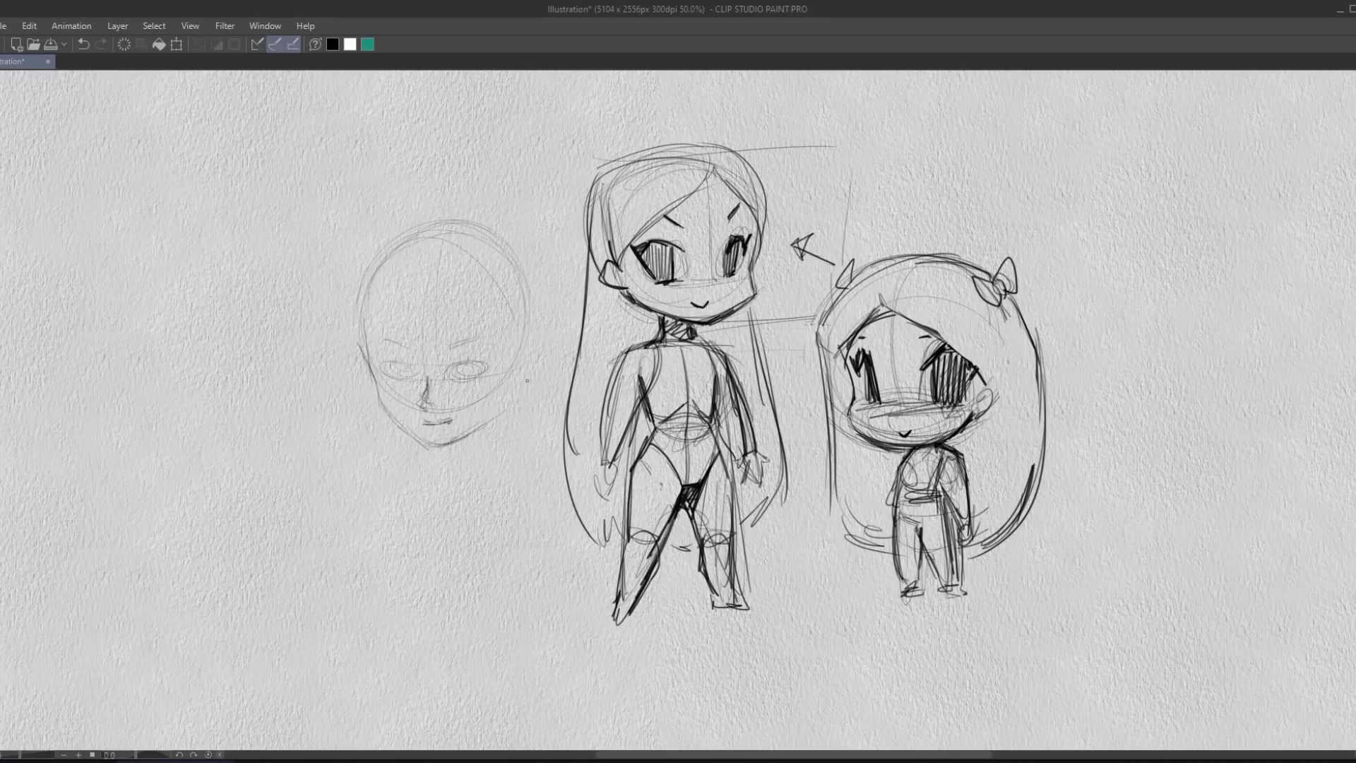
pyautogui.moveTo(509, 388); pyautogui.dragTo(474, 429)
pyautogui.moveTo(523, 362)
pyautogui.mouseDown()
pyautogui.moveTo(516, 394)
pyautogui.moveTo(524, 336)
pyautogui.mouseUp()
pyautogui.moveTo(428, 339)
pyautogui.mouseDown()
pyautogui.moveTo(429, 373)
pyautogui.moveTo(528, 377)
pyautogui.mouseUp()
pyautogui.moveTo(382, 368); pyautogui.dragTo(477, 363)
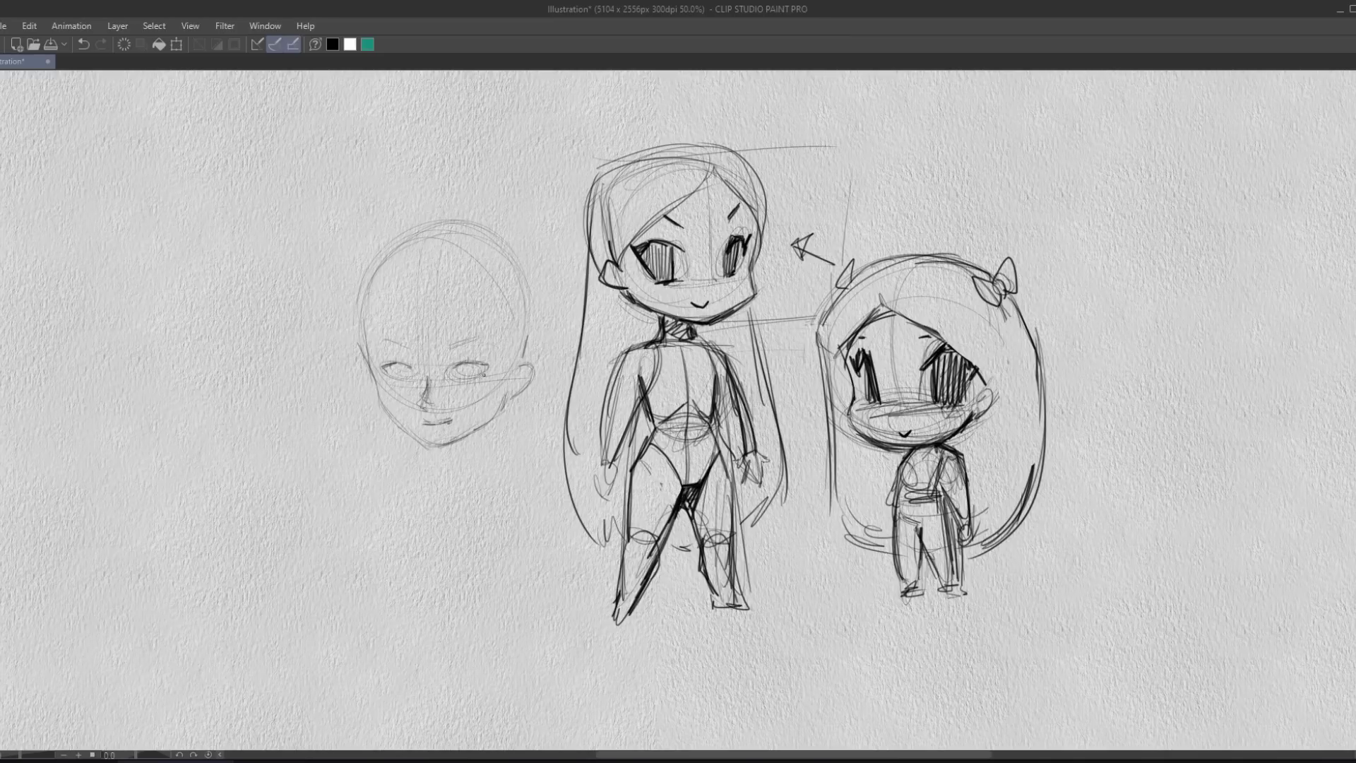
# Darken the new head's cheek and chin contour and draw both sides of the neck.
pyautogui.moveTo(481, 442); pyautogui.dragTo(485, 470)
pyautogui.moveTo(377, 382); pyautogui.dragTo(409, 434)
pyautogui.moveTo(429, 445)
pyautogui.mouseDown()
pyautogui.moveTo(467, 443)
pyautogui.moveTo(426, 477)
pyautogui.mouseUp()
pyautogui.moveTo(491, 431); pyautogui.dragTo(482, 467)
pyautogui.moveTo(503, 406)
pyautogui.mouseDown()
pyautogui.moveTo(488, 441)
pyautogui.moveTo(503, 484)
pyautogui.mouseUp()
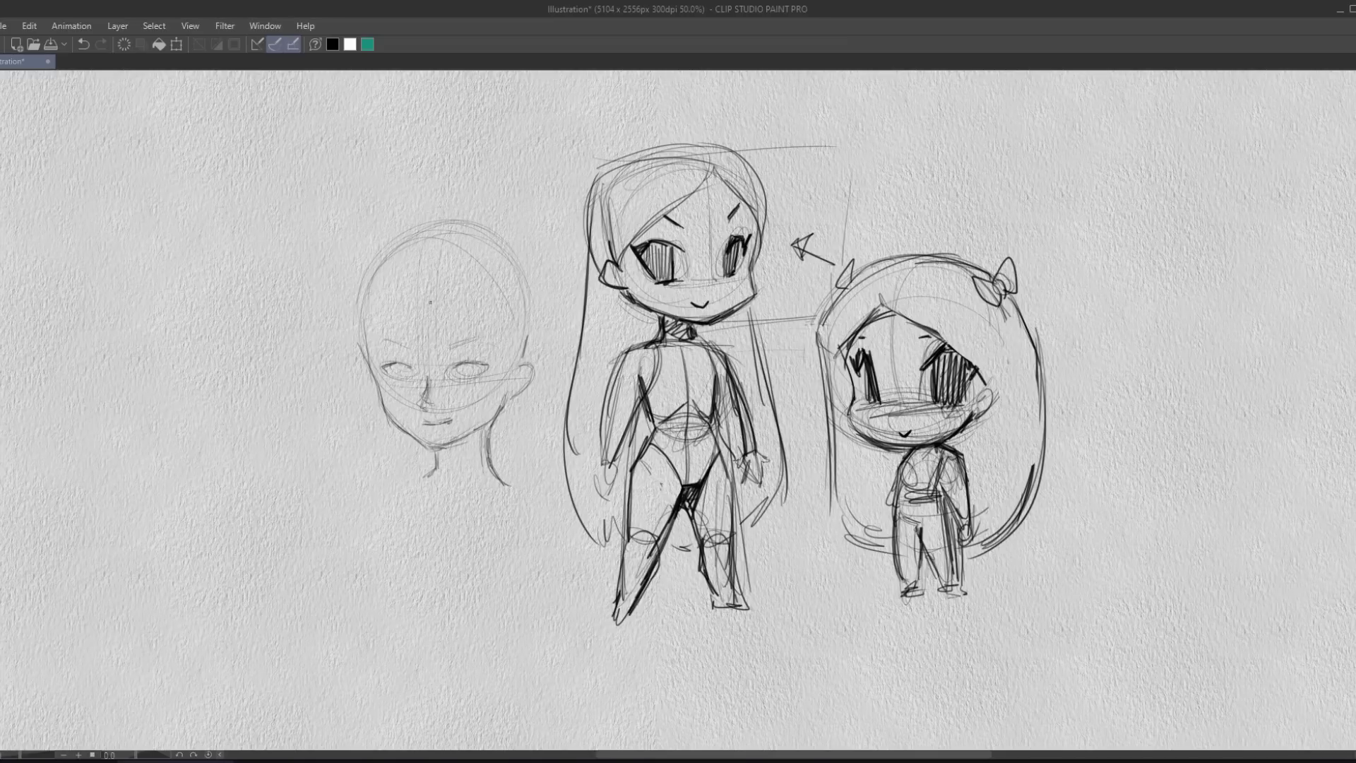
# Add a parted fringe and long side hair to the realistic head, and shade the irises.
pyautogui.moveTo(435, 281)
pyautogui.mouseDown()
pyautogui.moveTo(448, 334)
pyautogui.moveTo(494, 385)
pyautogui.mouseUp()
pyautogui.moveTo(430, 277)
pyautogui.mouseDown()
pyautogui.moveTo(389, 362)
pyautogui.moveTo(379, 400)
pyautogui.mouseUp()
pyautogui.moveTo(392, 345); pyautogui.dragTo(378, 443)
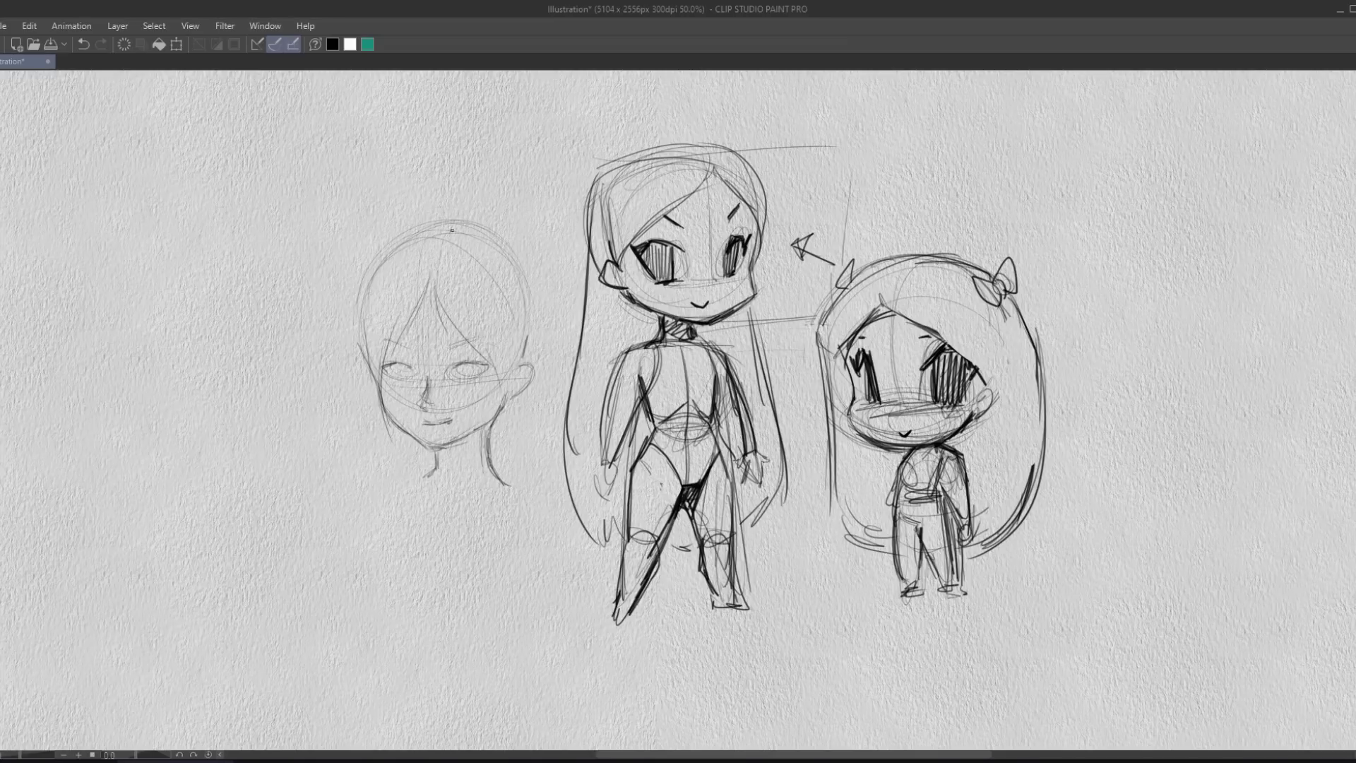
pyautogui.moveTo(418, 229)
pyautogui.mouseDown()
pyautogui.moveTo(480, 225)
pyautogui.moveTo(468, 224)
pyautogui.moveTo(510, 251)
pyautogui.moveTo(542, 494)
pyautogui.mouseUp()
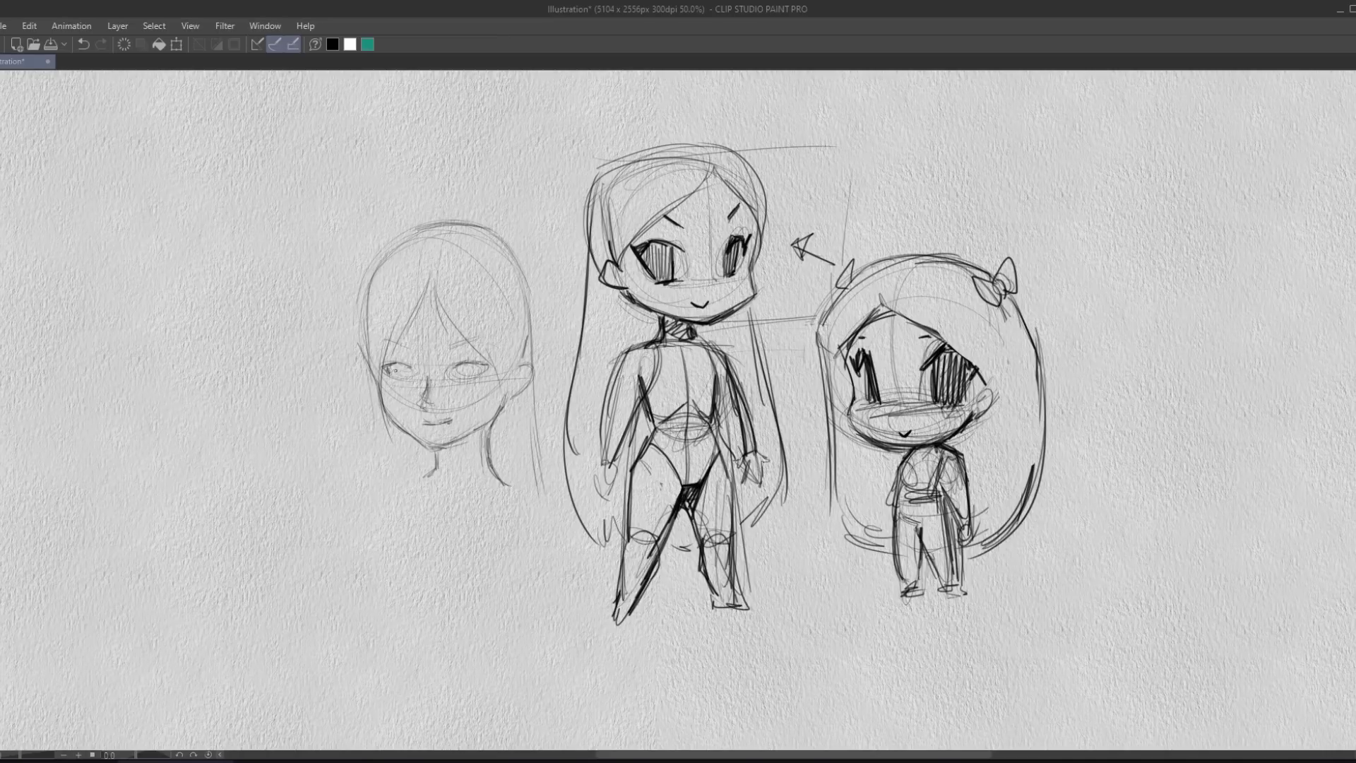
pyautogui.moveTo(395, 368)
pyautogui.mouseDown()
pyautogui.moveTo(480, 364)
pyautogui.moveTo(467, 378)
pyautogui.mouseUp()
pyautogui.moveTo(391, 370); pyautogui.dragTo(419, 376)
# Draw both shoulders of the realistic figure, erasing and correcting the slope of the shoulder on the viewer's right.
pyautogui.moveTo(493, 470); pyautogui.dragTo(562, 515)
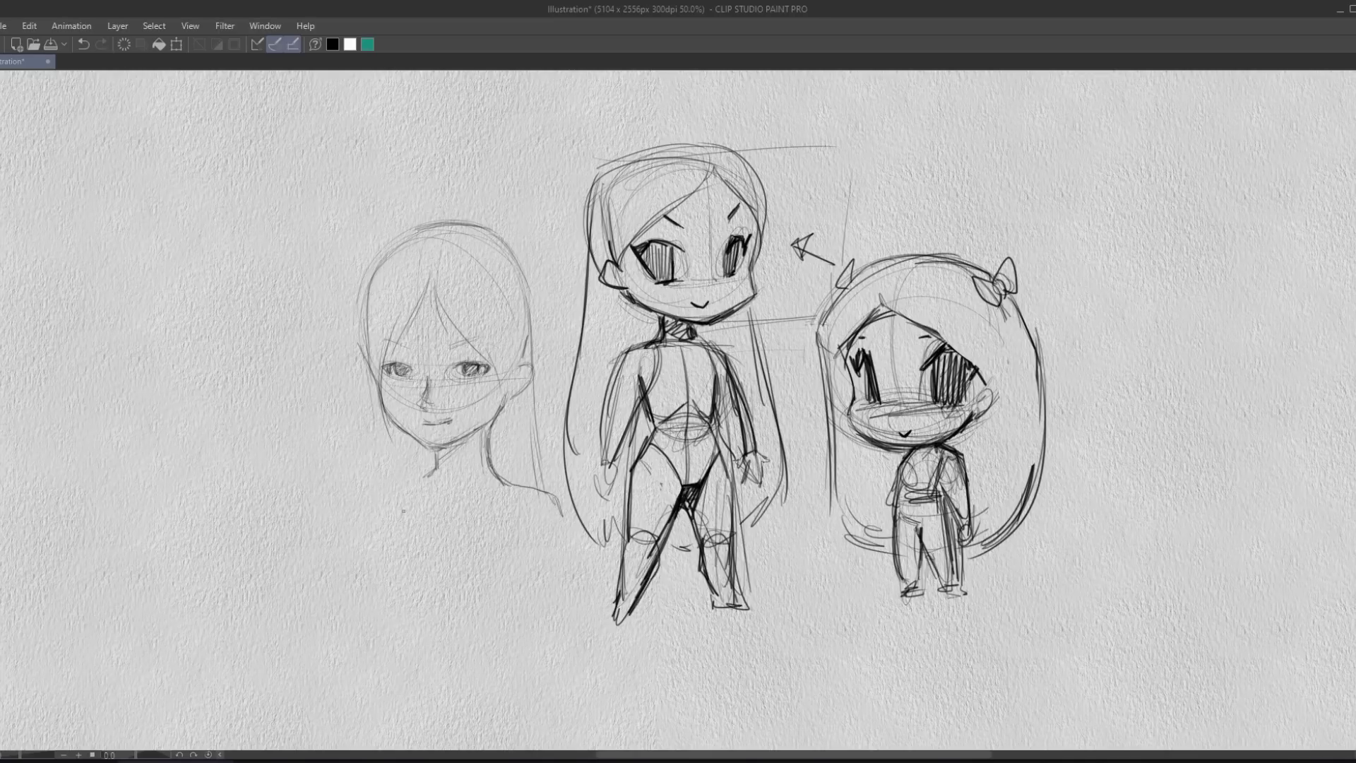
pyautogui.moveTo(425, 474)
pyautogui.mouseDown()
pyautogui.moveTo(354, 506)
pyautogui.moveTo(428, 469)
pyautogui.moveTo(375, 488)
pyautogui.mouseUp()
pyautogui.moveTo(373, 489)
pyautogui.mouseDown()
pyautogui.moveTo(370, 513)
pyautogui.moveTo(432, 467)
pyautogui.moveTo(367, 520)
pyautogui.moveTo(350, 509)
pyautogui.mouseUp()
pyautogui.press('e')
pyautogui.moveTo(513, 489); pyautogui.dragTo(541, 503)
pyautogui.moveTo(482, 457)
pyautogui.mouseDown()
pyautogui.moveTo(496, 477)
pyautogui.moveTo(562, 483)
pyautogui.mouseUp()
pyautogui.press('p')
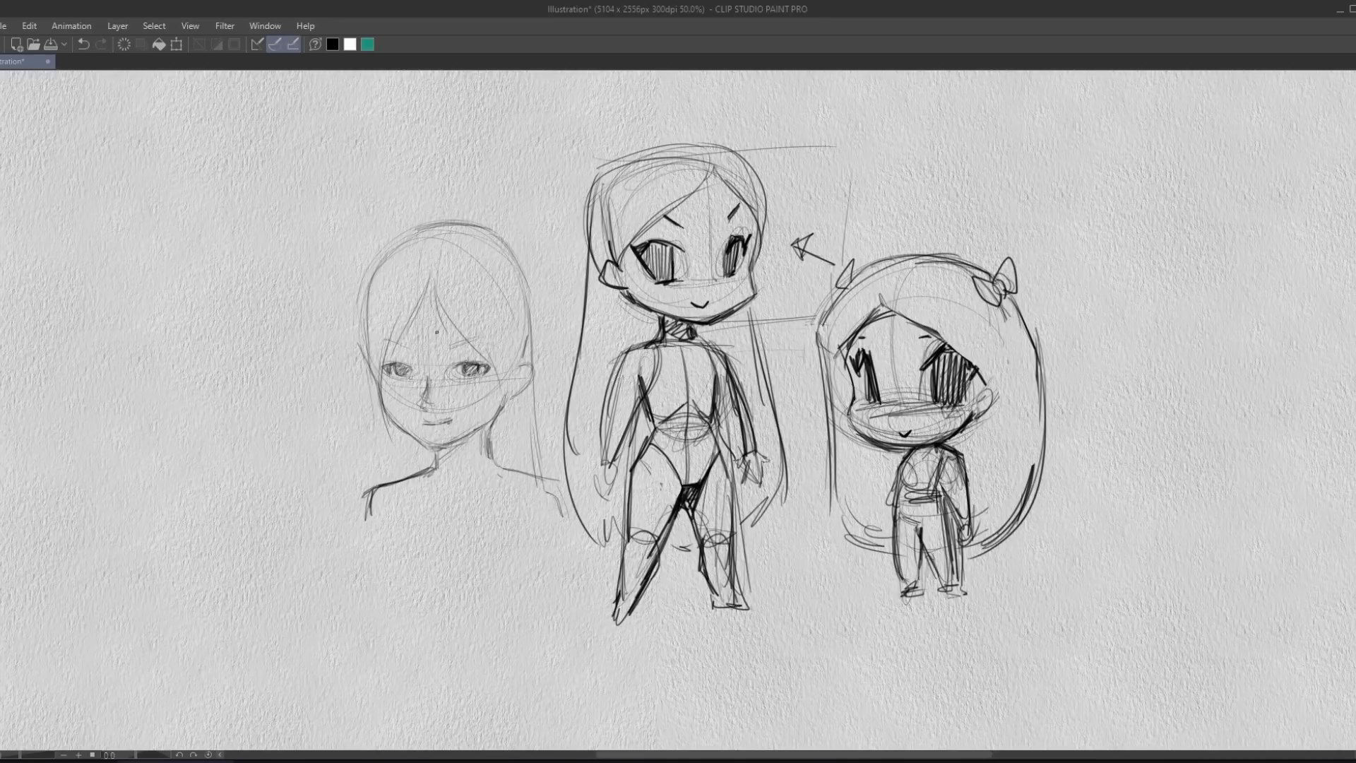
# Sketch an oval ribcage below the realistic figure's neck, and add the collarbones.
pyautogui.moveTo(374, 365); pyautogui.dragTo(390, 417)
pyautogui.moveTo(434, 472)
pyautogui.mouseDown()
pyautogui.moveTo(413, 539)
pyautogui.moveTo(394, 516)
pyautogui.moveTo(510, 612)
pyautogui.moveTo(523, 503)
pyautogui.mouseUp()
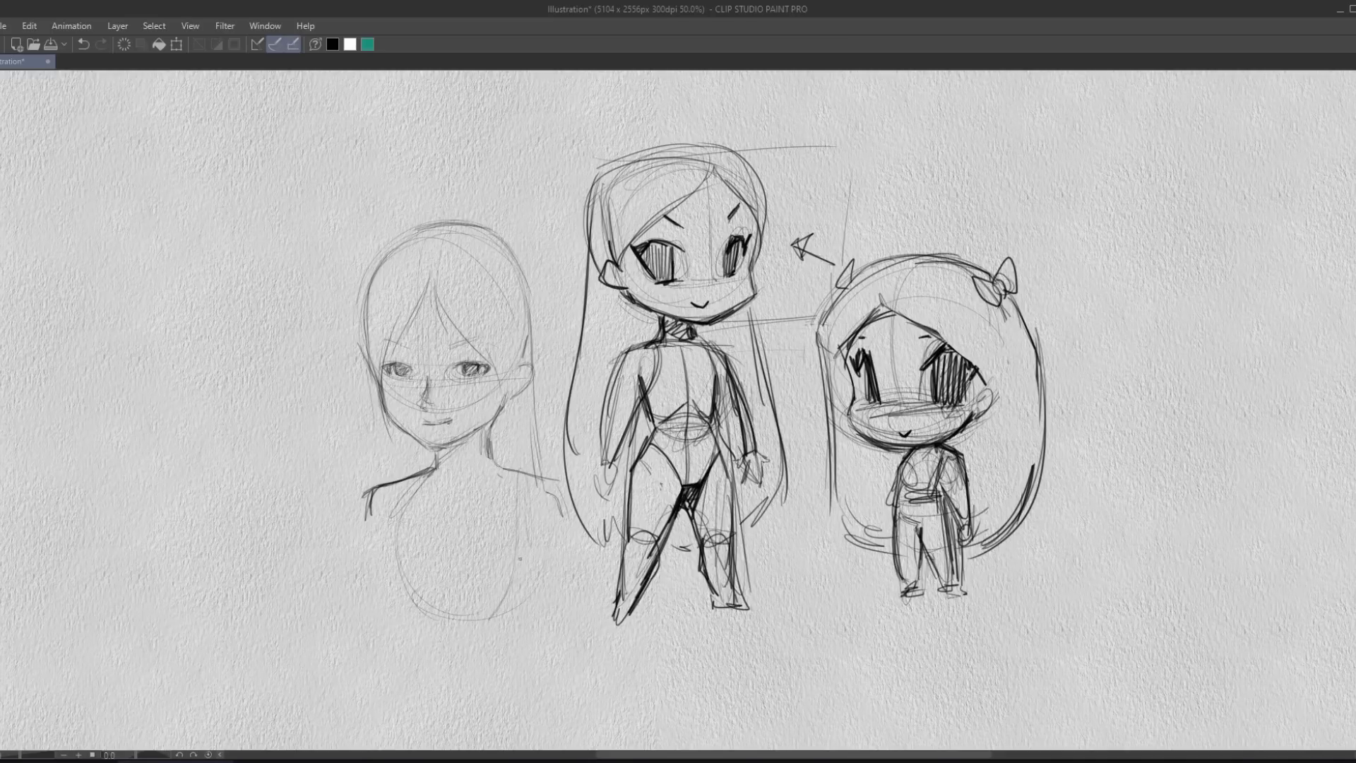
pyautogui.moveTo(517, 575); pyautogui.dragTo(509, 502)
pyautogui.moveTo(439, 456)
pyautogui.mouseDown()
pyautogui.moveTo(464, 493)
pyautogui.moveTo(485, 486)
pyautogui.moveTo(452, 489)
pyautogui.moveTo(563, 490)
pyautogui.mouseUp()
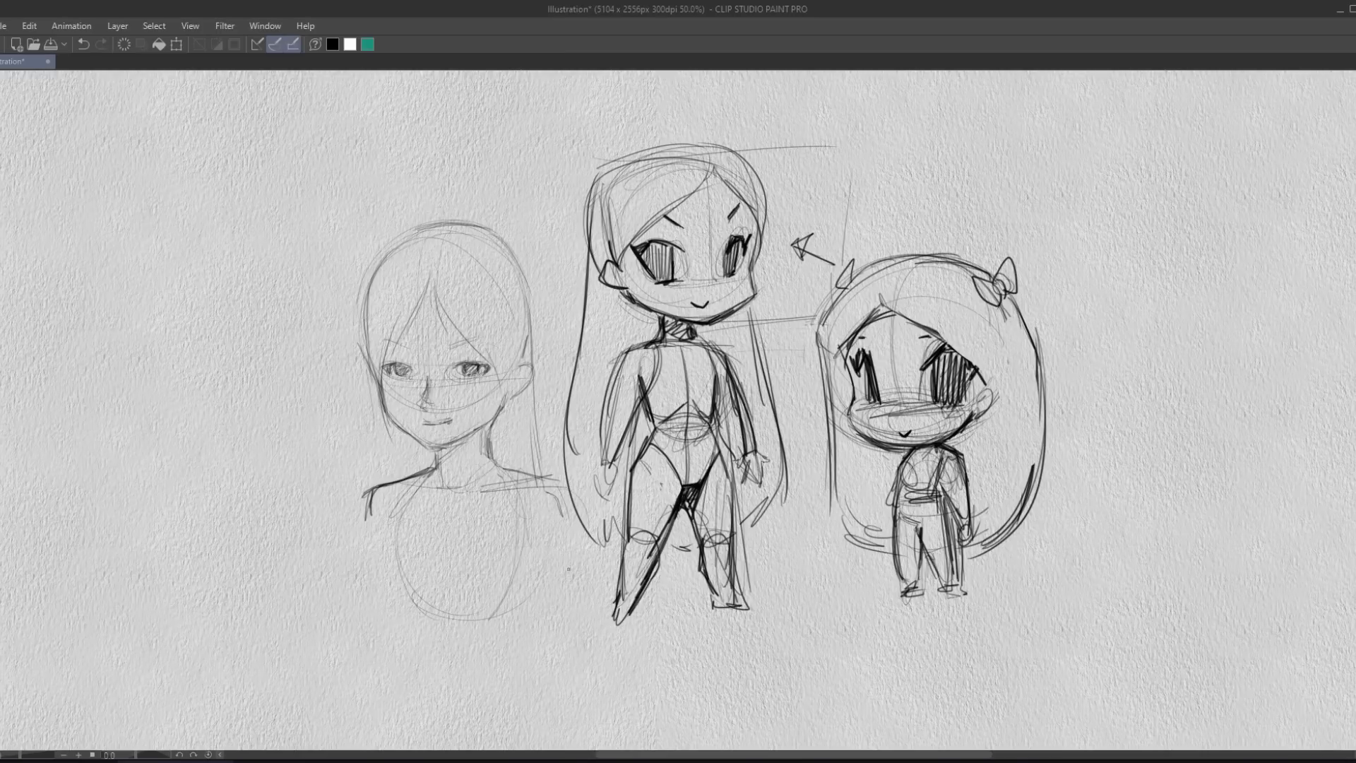
# Shape the realistic figure's lower ribcage, and sketch the waist and abdomen beneath it.
pyautogui.moveTo(394, 514)
pyautogui.mouseDown()
pyautogui.moveTo(404, 593)
pyautogui.moveTo(519, 587)
pyautogui.mouseUp()
pyautogui.moveTo(532, 539); pyautogui.dragTo(512, 597)
pyautogui.moveTo(419, 617)
pyautogui.mouseDown()
pyautogui.moveTo(438, 660)
pyautogui.moveTo(503, 656)
pyautogui.mouseUp()
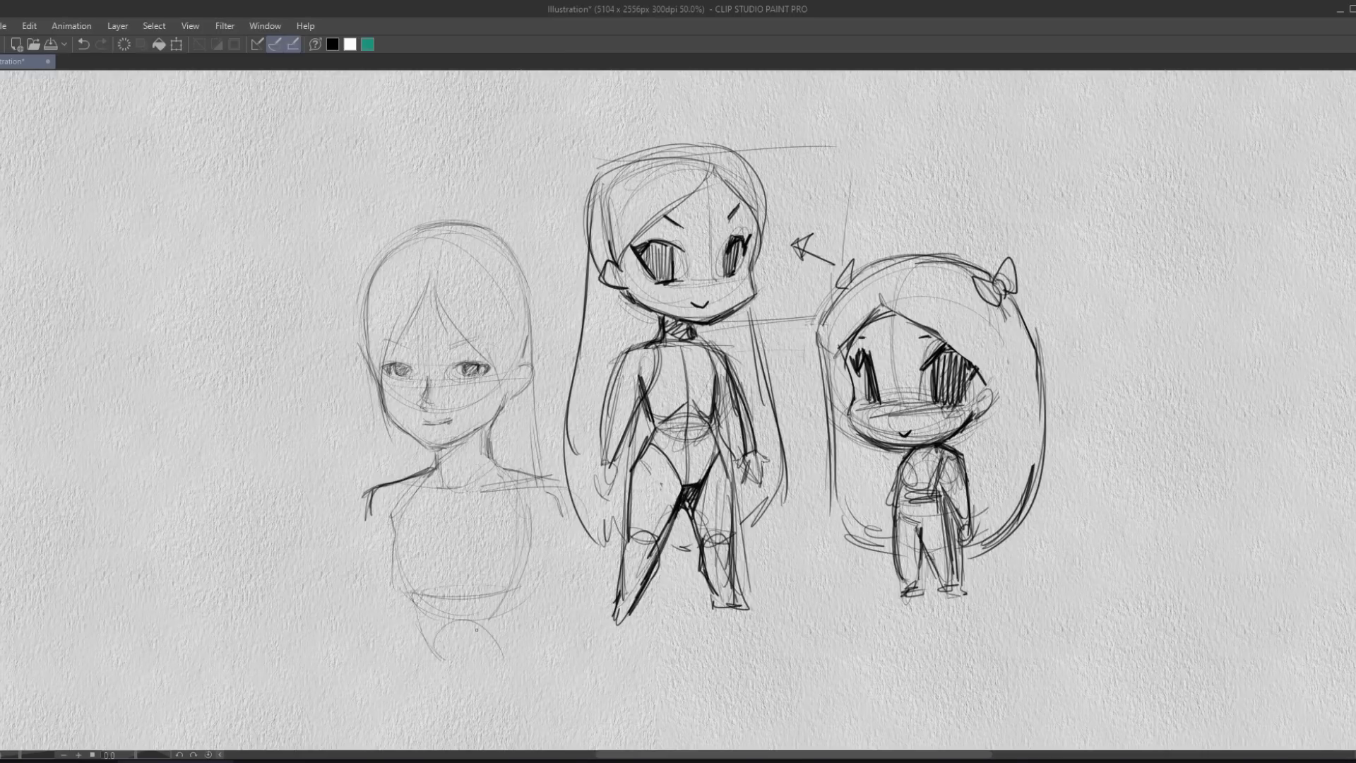
pyautogui.moveTo(542, 500); pyautogui.dragTo(512, 660)
pyautogui.moveTo(422, 597)
pyautogui.mouseDown()
pyautogui.moveTo(404, 685)
pyautogui.moveTo(520, 697)
pyautogui.mouseUp()
pyautogui.moveTo(534, 604); pyautogui.dragTo(545, 697)
pyautogui.moveTo(536, 534)
pyautogui.mouseDown()
pyautogui.moveTo(542, 682)
pyautogui.moveTo(548, 586)
pyautogui.mouseUp()
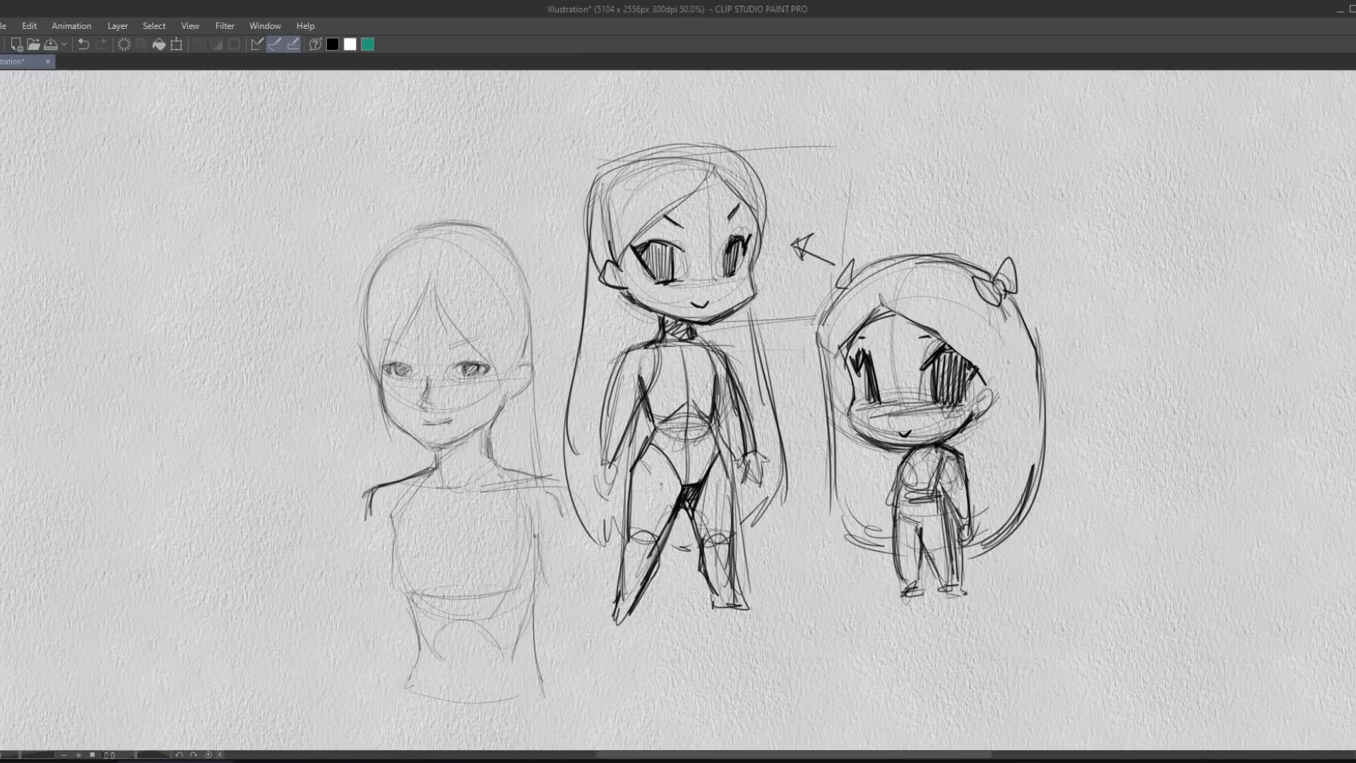
# Draw the outlines of both arms hanging from the realistic figure's shoulders.
pyautogui.moveTo(534, 482)
pyautogui.mouseDown()
pyautogui.moveTo(557, 484)
pyautogui.moveTo(589, 645)
pyautogui.mouseUp()
pyautogui.moveTo(540, 560); pyautogui.dragTo(558, 656)
pyautogui.moveTo(376, 518); pyautogui.dragTo(370, 658)
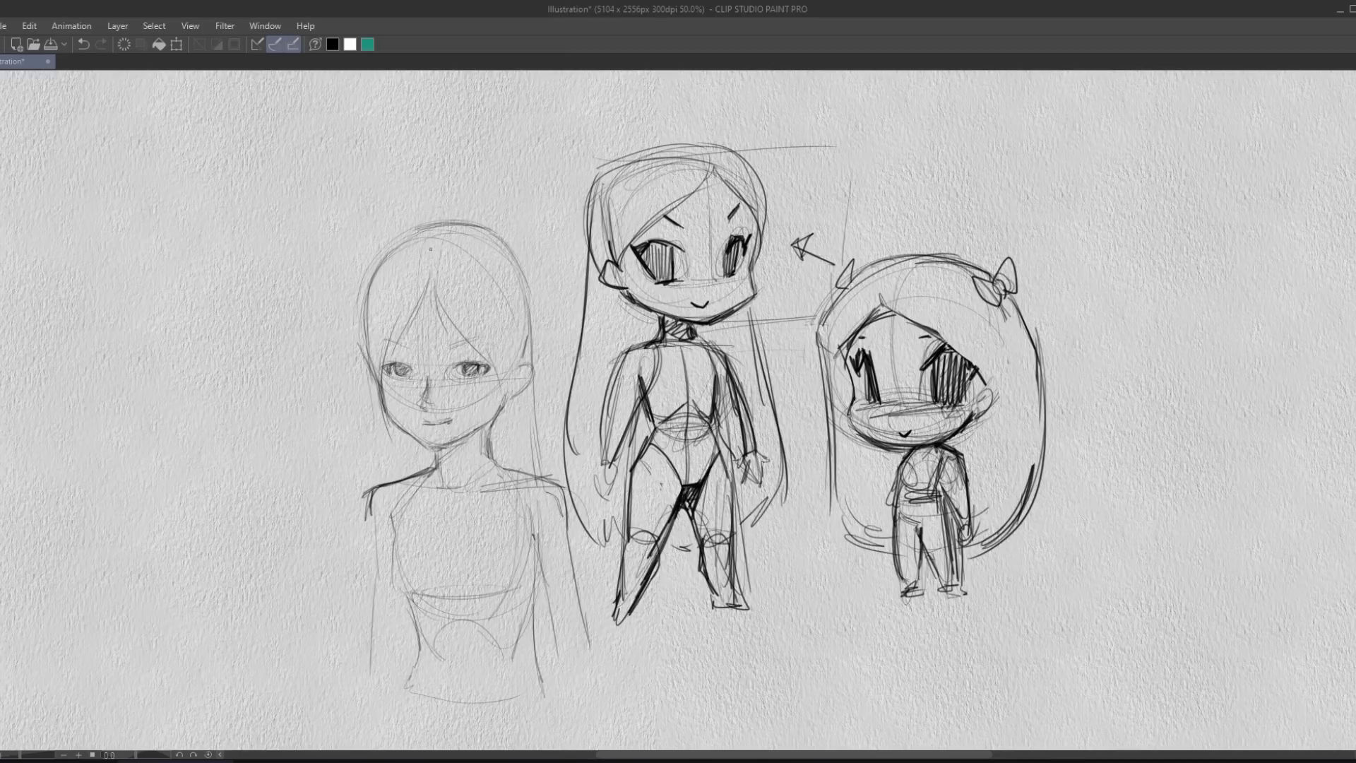
# Clear the whole canvas and sketch a small oval head with a pointed chin, slanted eyes, brows and a mouth.
pyautogui.moveTo(415, 234)
pyautogui.mouseDown()
pyautogui.moveTo(366, 320)
pyautogui.moveTo(389, 431)
pyautogui.mouseUp()
pyautogui.press('Delete')
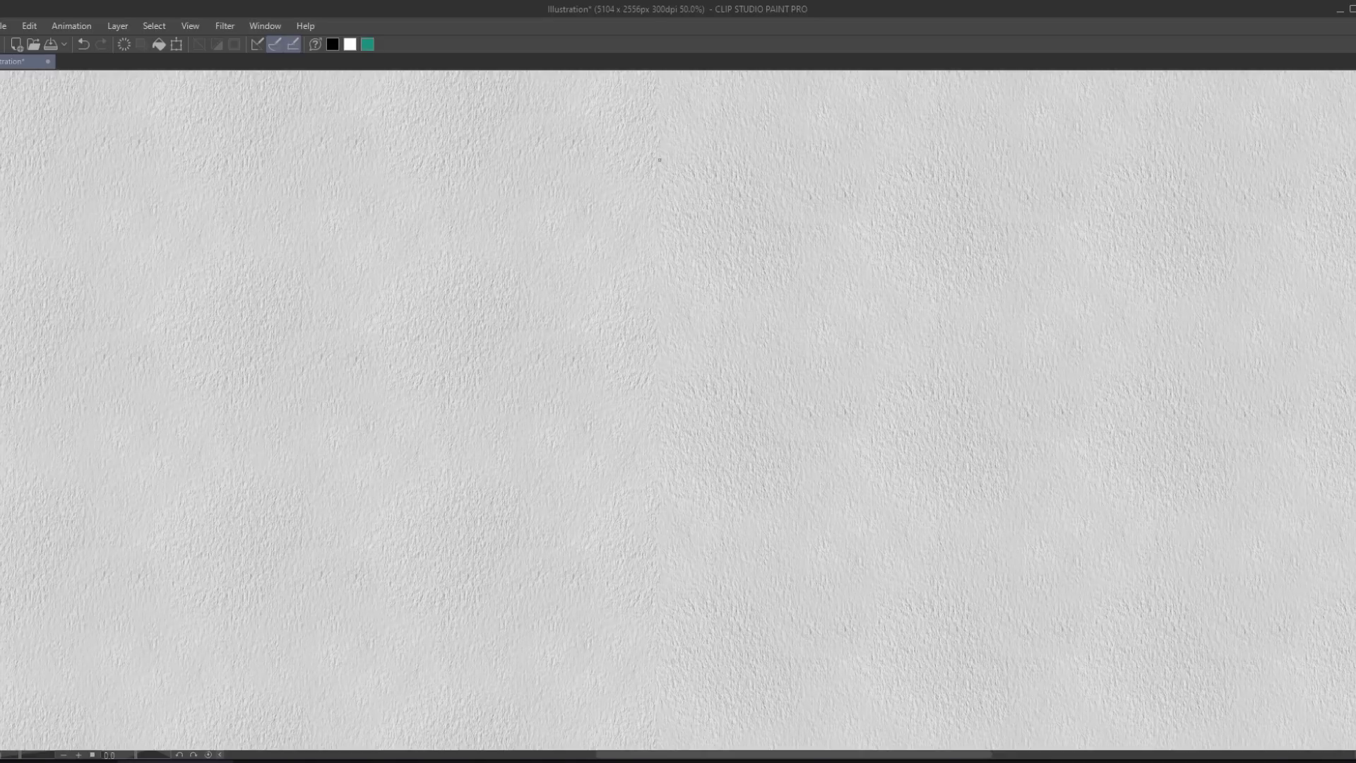
pyautogui.moveTo(711, 149)
pyautogui.mouseDown()
pyautogui.moveTo(703, 222)
pyautogui.moveTo(651, 183)
pyautogui.moveTo(659, 128)
pyautogui.moveTo(704, 125)
pyautogui.moveTo(716, 168)
pyautogui.moveTo(679, 211)
pyautogui.moveTo(656, 203)
pyautogui.moveTo(652, 131)
pyautogui.moveTo(708, 128)
pyautogui.moveTo(720, 215)
pyautogui.moveTo(675, 253)
pyautogui.mouseUp()
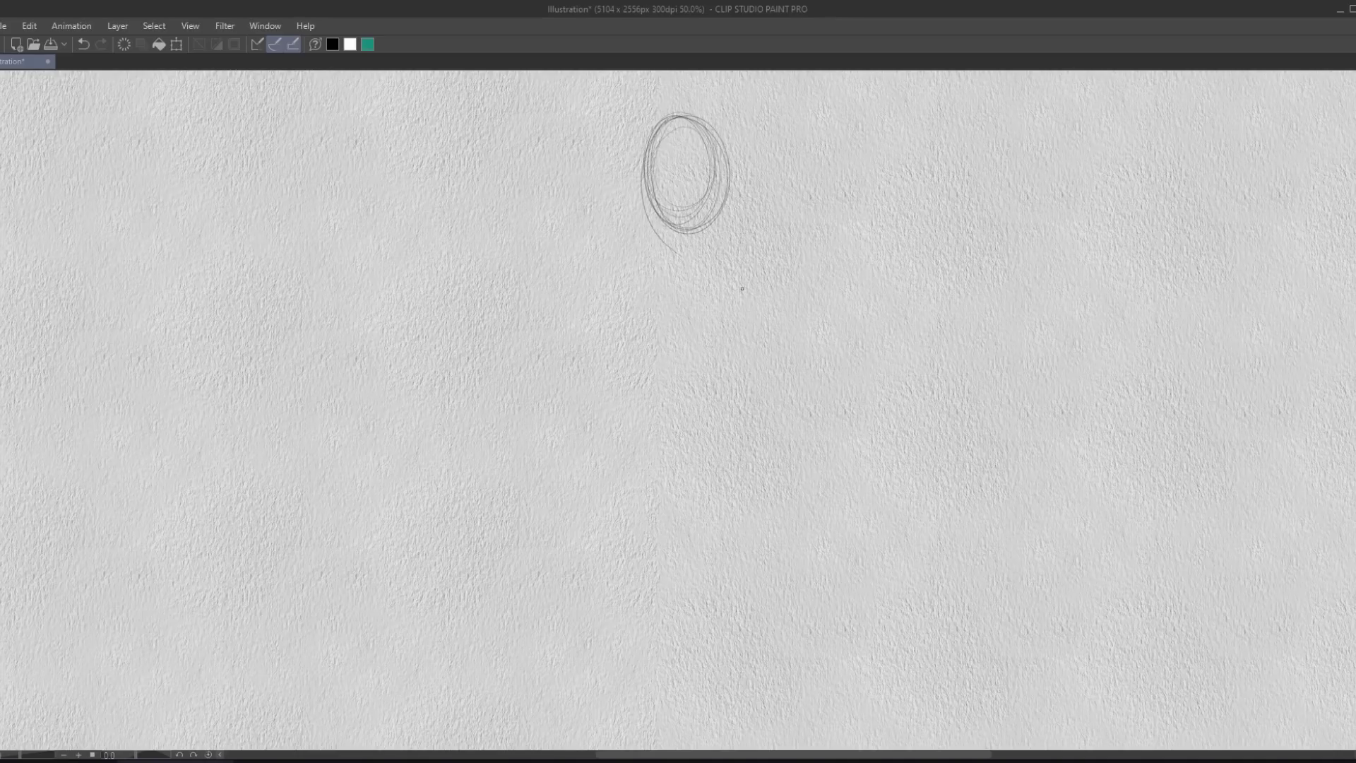
pyautogui.moveTo(657, 214)
pyautogui.mouseDown()
pyautogui.moveTo(689, 241)
pyautogui.moveTo(719, 217)
pyautogui.mouseUp()
pyautogui.moveTo(677, 185)
pyautogui.mouseDown()
pyautogui.moveTo(657, 179)
pyautogui.moveTo(669, 197)
pyautogui.mouseUp()
pyautogui.moveTo(667, 149)
pyautogui.mouseDown()
pyautogui.moveTo(710, 174)
pyautogui.moveTo(718, 210)
pyautogui.moveTo(702, 152)
pyautogui.moveTo(676, 259)
pyautogui.moveTo(720, 177)
pyautogui.moveTo(681, 186)
pyautogui.mouseUp()
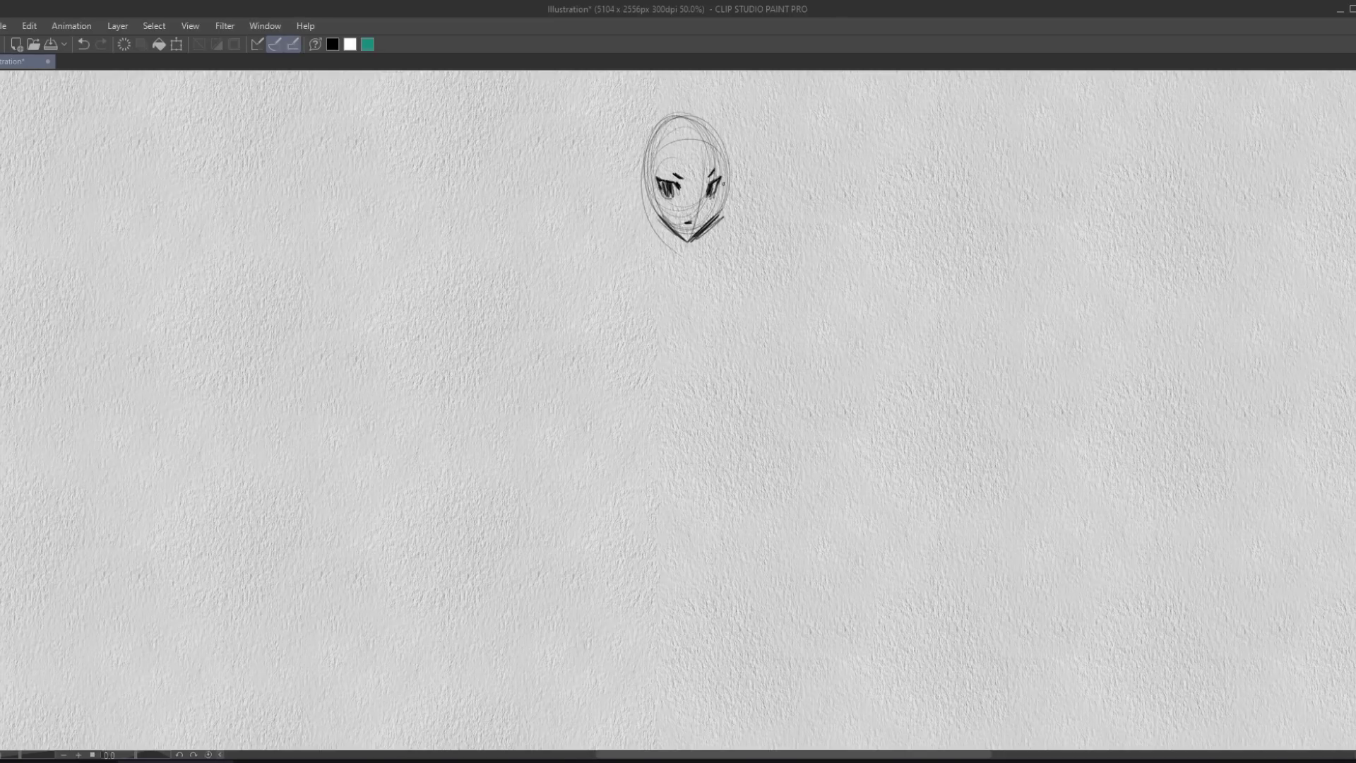
# Darken the cheek contour and eye on the viewer's right, and draw long hair strands sweeping down from the crown.
pyautogui.moveTo(731, 161); pyautogui.dragTo(717, 207)
pyautogui.moveTo(727, 169)
pyautogui.mouseDown()
pyautogui.moveTo(709, 225)
pyautogui.moveTo(698, 114)
pyautogui.moveTo(699, 143)
pyautogui.moveTo(669, 153)
pyautogui.moveTo(679, 146)
pyautogui.mouseUp()
pyautogui.moveTo(734, 92); pyautogui.dragTo(644, 211)
pyautogui.moveTo(722, 92)
pyautogui.mouseDown()
pyautogui.moveTo(638, 212)
pyautogui.moveTo(673, 308)
pyautogui.mouseUp()
pyautogui.moveTo(644, 169); pyautogui.dragTo(677, 328)
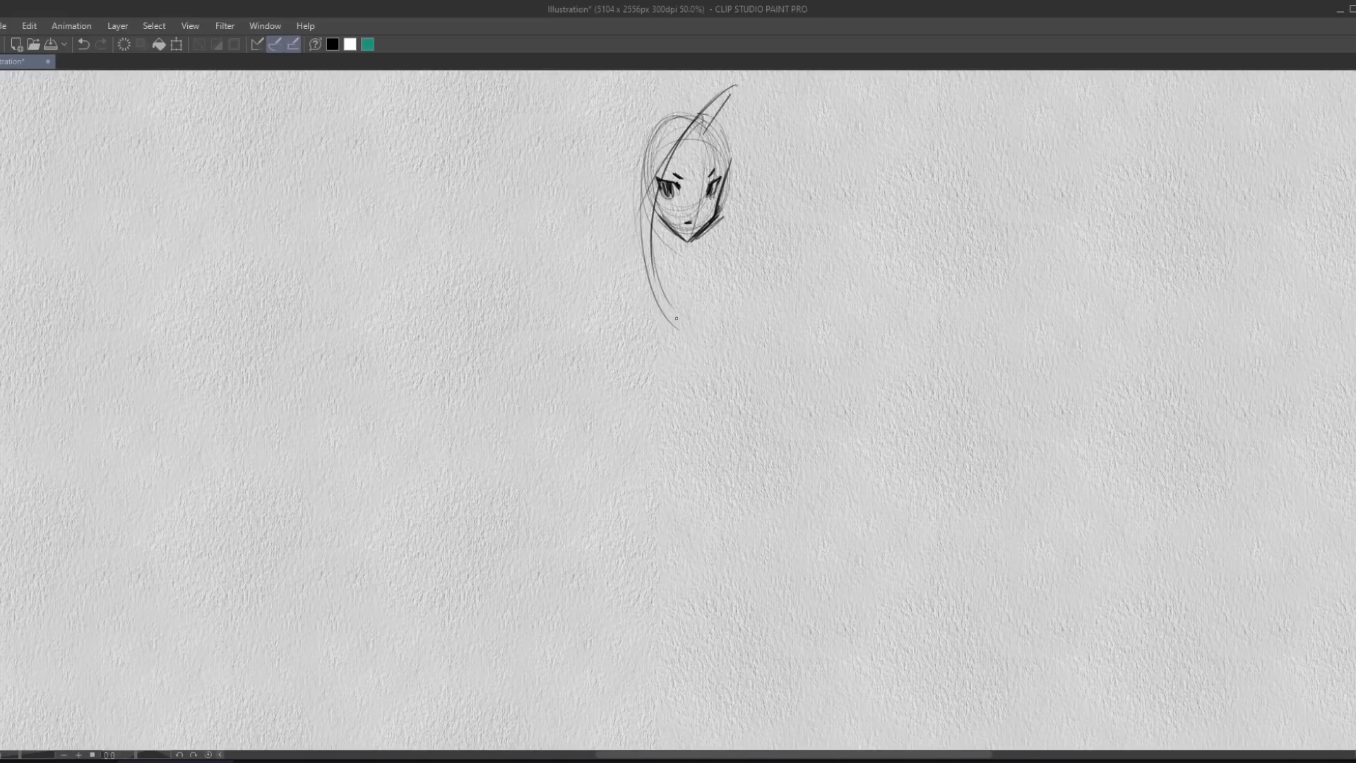
pyautogui.moveTo(712, 81)
pyautogui.mouseDown()
pyautogui.moveTo(633, 223)
pyautogui.moveTo(690, 243)
pyautogui.mouseUp()
pyautogui.moveTo(728, 147); pyautogui.dragTo(719, 190)
pyautogui.moveTo(704, 180); pyautogui.dragTo(703, 204)
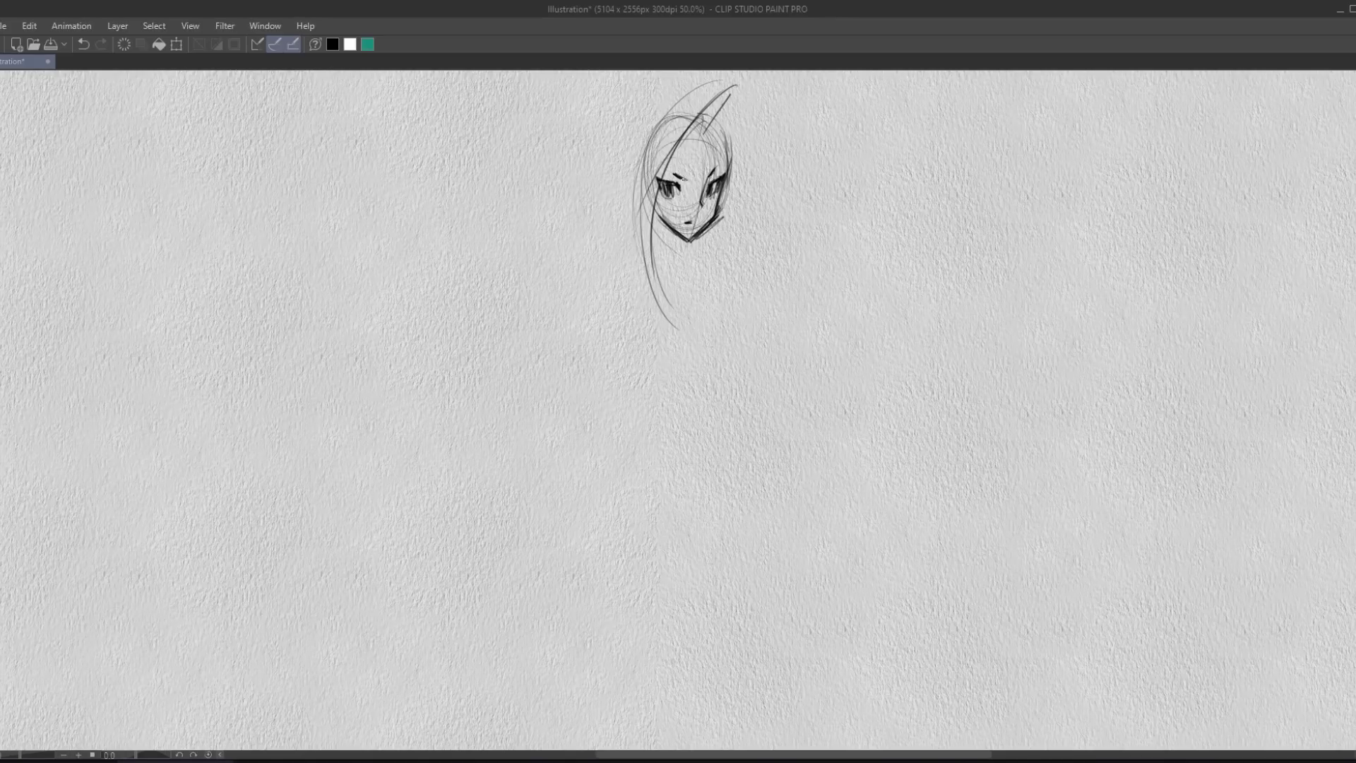
# Outline a voluminous swept hair shape around the crown and both sides of the head.
pyautogui.moveTo(718, 134); pyautogui.dragTo(732, 167)
pyautogui.moveTo(709, 128)
pyautogui.mouseDown()
pyautogui.moveTo(731, 176)
pyautogui.moveTo(718, 206)
pyautogui.moveTo(740, 86)
pyautogui.moveTo(639, 136)
pyautogui.moveTo(637, 249)
pyautogui.mouseUp()
pyautogui.moveTo(664, 106); pyautogui.dragTo(604, 205)
pyautogui.moveTo(668, 102)
pyautogui.mouseDown()
pyautogui.moveTo(751, 84)
pyautogui.moveTo(761, 118)
pyautogui.mouseUp()
pyautogui.moveTo(760, 133); pyautogui.dragTo(736, 170)
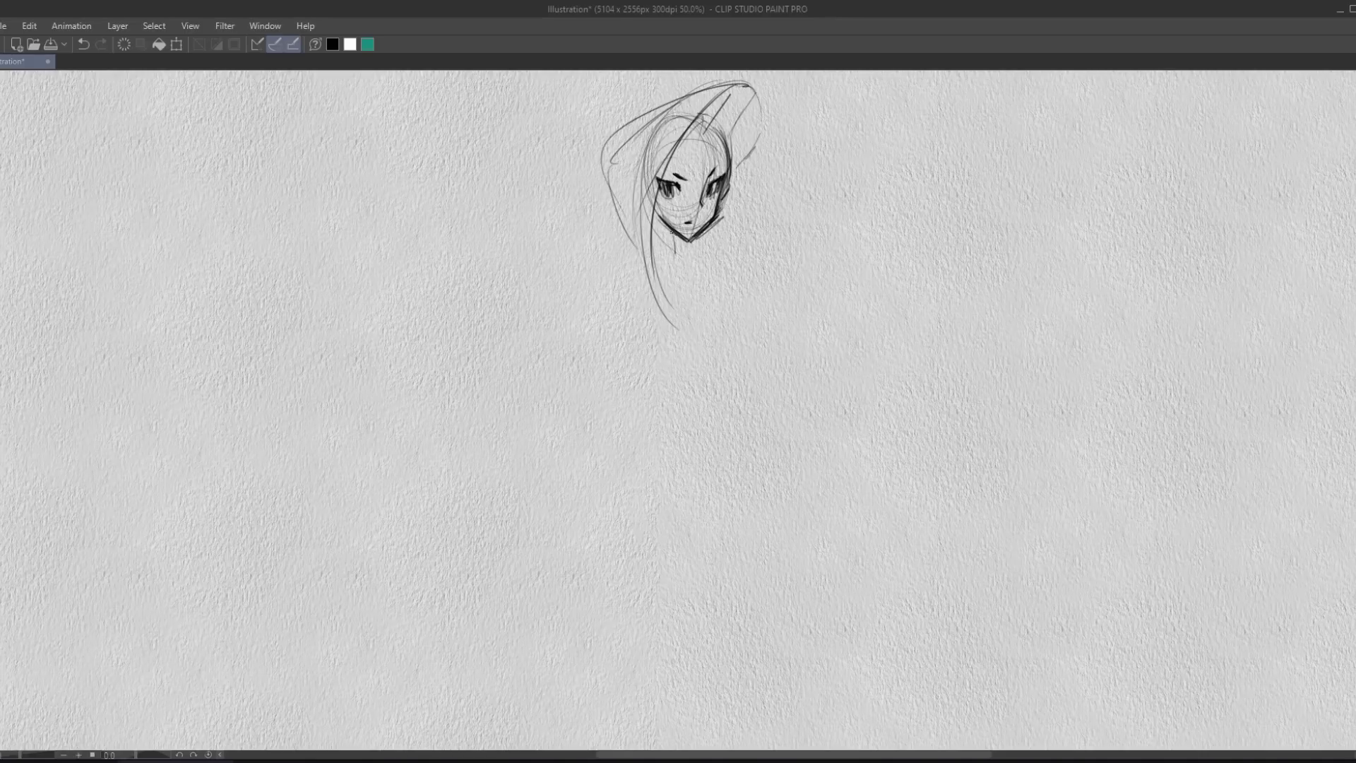
# Draw both sides of the neck, clean up the chin lines, and darken the eye on the viewer's left.
pyautogui.moveTo(674, 233)
pyautogui.mouseDown()
pyautogui.moveTo(672, 267)
pyautogui.moveTo(668, 250)
pyautogui.moveTo(657, 267)
pyautogui.moveTo(696, 265)
pyautogui.mouseUp()
pyautogui.moveTo(657, 212); pyautogui.dragTo(666, 262)
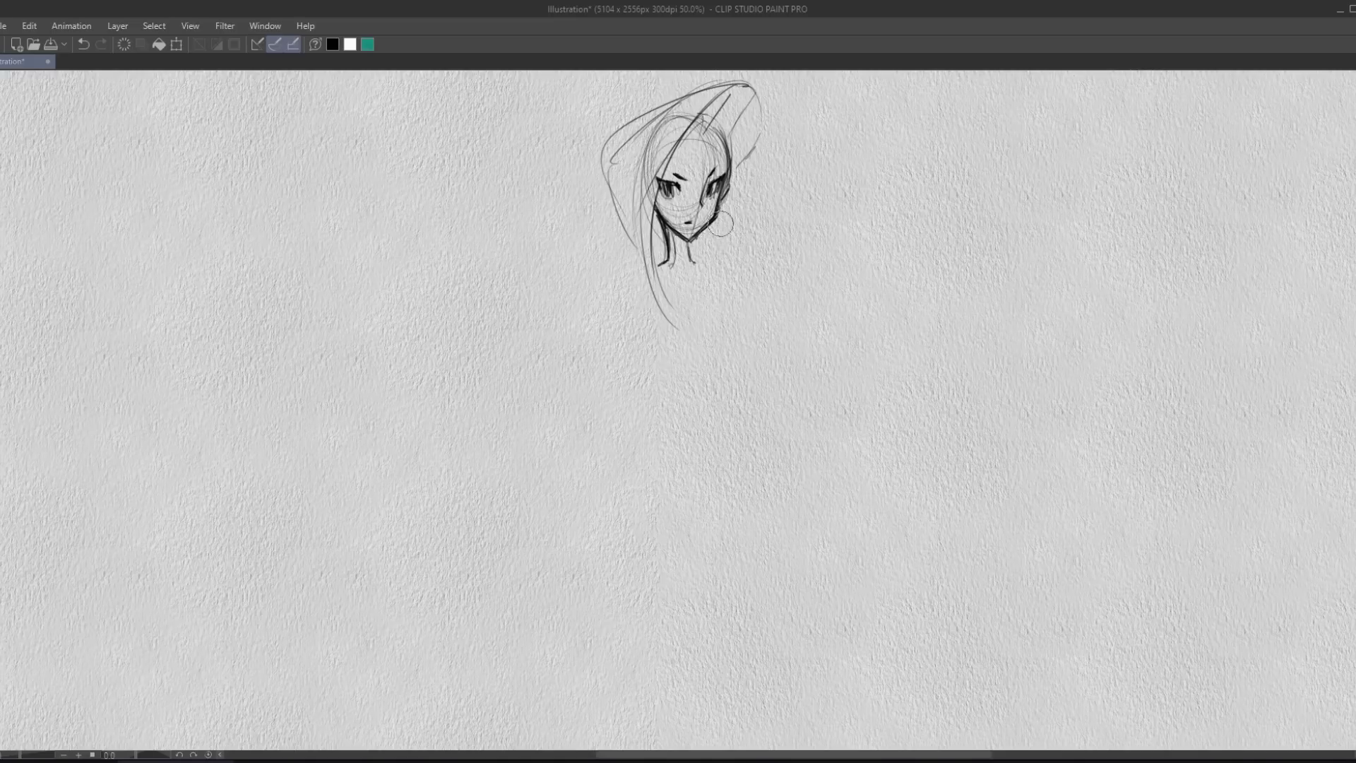
pyautogui.moveTo(664, 220)
pyautogui.mouseDown()
pyautogui.moveTo(676, 249)
pyautogui.moveTo(688, 240)
pyautogui.mouseUp()
pyautogui.moveTo(715, 217); pyautogui.dragTo(679, 230)
pyautogui.moveTo(679, 185); pyautogui.dragTo(676, 196)
# Sketch a vertical proportion diagram beside the head, stacking ovals for head, ribcage and pelvis with long leg lines below.
pyautogui.moveTo(825, 121)
pyautogui.mouseDown()
pyautogui.moveTo(812, 126)
pyautogui.moveTo(863, 211)
pyautogui.moveTo(817, 249)
pyautogui.moveTo(828, 254)
pyautogui.moveTo(805, 321)
pyautogui.moveTo(847, 268)
pyautogui.moveTo(798, 332)
pyautogui.moveTo(827, 346)
pyautogui.mouseUp()
pyautogui.moveTo(847, 254)
pyautogui.mouseDown()
pyautogui.moveTo(802, 329)
pyautogui.moveTo(809, 275)
pyautogui.mouseUp()
pyautogui.moveTo(823, 345)
pyautogui.mouseDown()
pyautogui.moveTo(829, 407)
pyautogui.moveTo(809, 438)
pyautogui.mouseUp()
pyautogui.moveTo(840, 385)
pyautogui.mouseDown()
pyautogui.moveTo(805, 424)
pyautogui.moveTo(832, 555)
pyautogui.moveTo(843, 452)
pyautogui.mouseUp()
pyautogui.moveTo(843, 452); pyautogui.dragTo(847, 671)
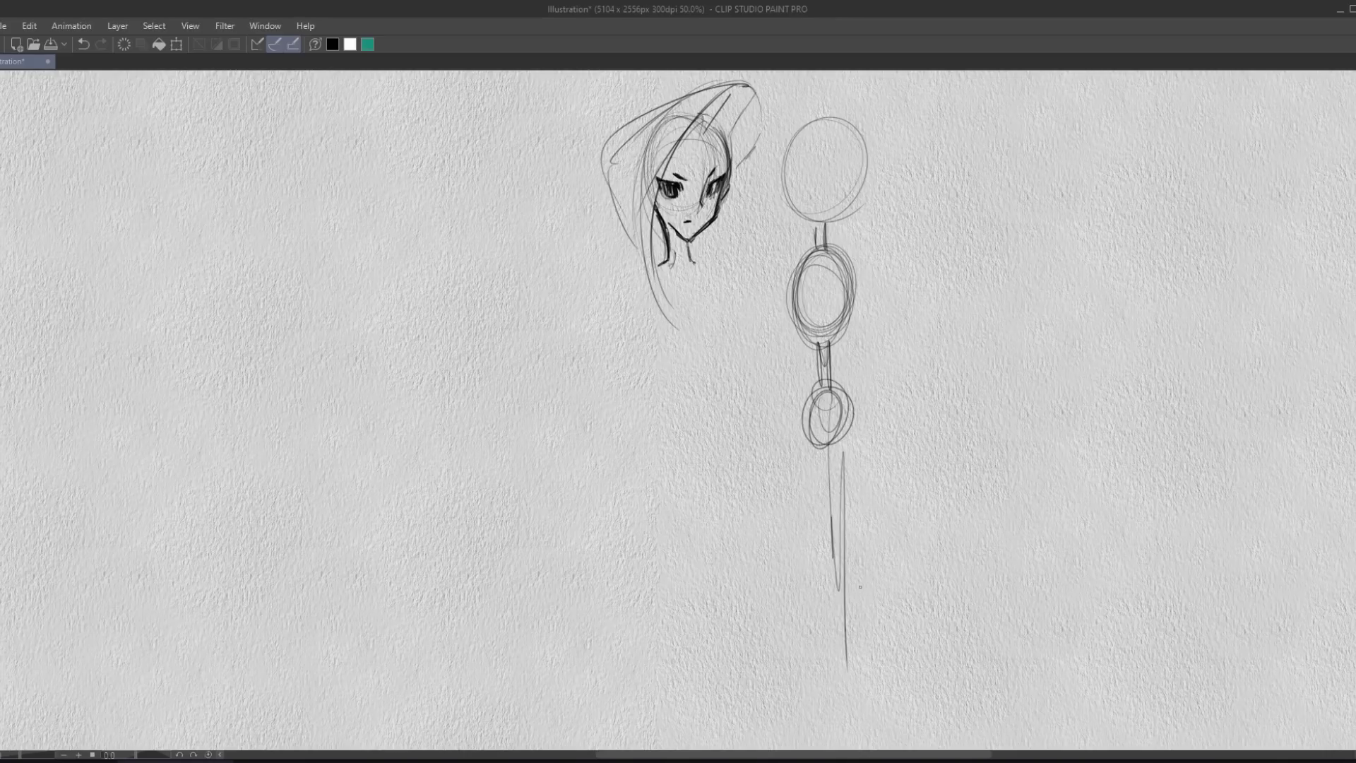
# Erase the proportion diagram, along with the face's mouth and the eye on the viewer's right.
pyautogui.press('e')
pyautogui.moveTo(804, 208)
pyautogui.mouseDown()
pyautogui.moveTo(804, 187)
pyautogui.moveTo(813, 532)
pyautogui.mouseUp()
pyautogui.moveTo(819, 160)
pyautogui.mouseDown()
pyautogui.moveTo(821, 316)
pyautogui.moveTo(847, 251)
pyautogui.mouseUp()
pyautogui.moveTo(844, 378); pyautogui.dragTo(844, 424)
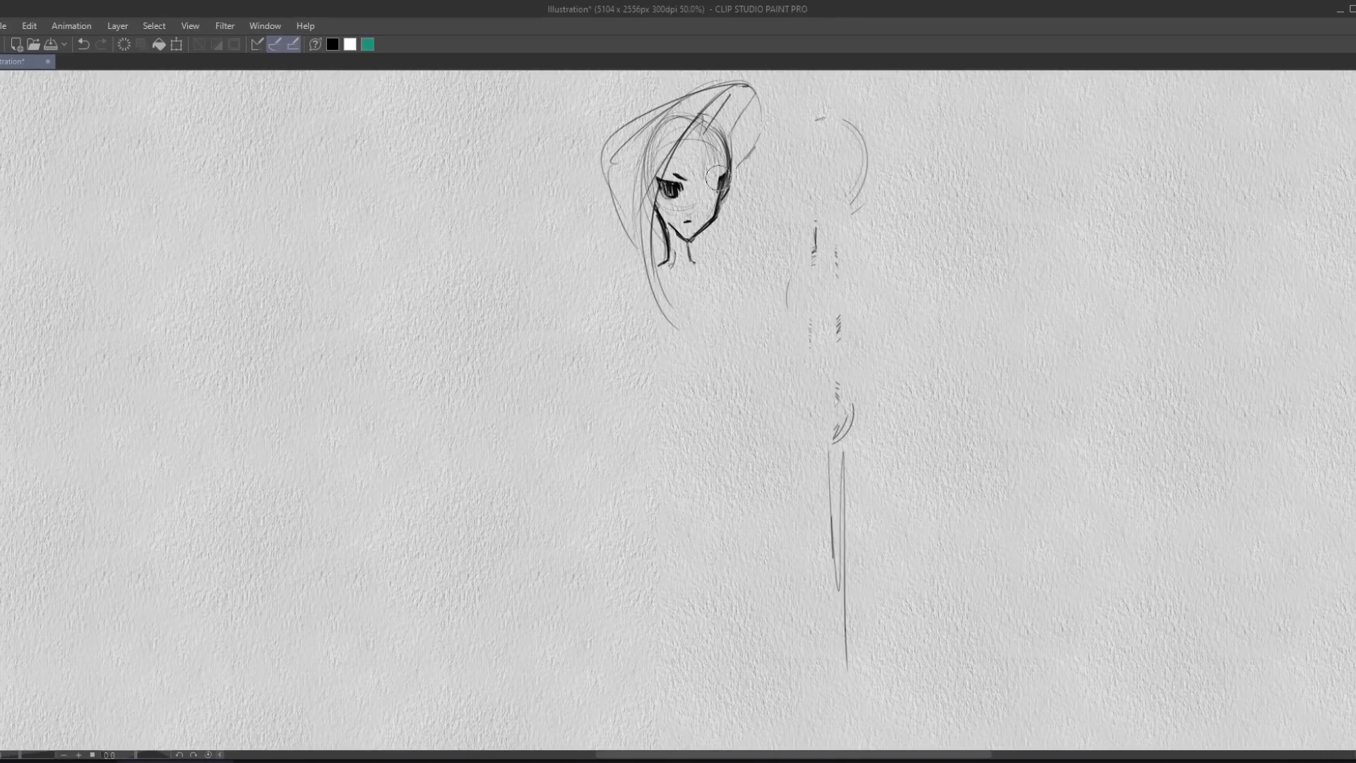
pyautogui.moveTo(718, 178); pyautogui.dragTo(718, 171)
pyautogui.moveTo(837, 117)
pyautogui.mouseDown()
pyautogui.moveTo(811, 263)
pyautogui.moveTo(836, 399)
pyautogui.moveTo(840, 627)
pyautogui.mouseUp()
pyautogui.moveTo(794, 268); pyautogui.dragTo(805, 346)
pyautogui.moveTo(696, 218); pyautogui.dragTo(686, 220)
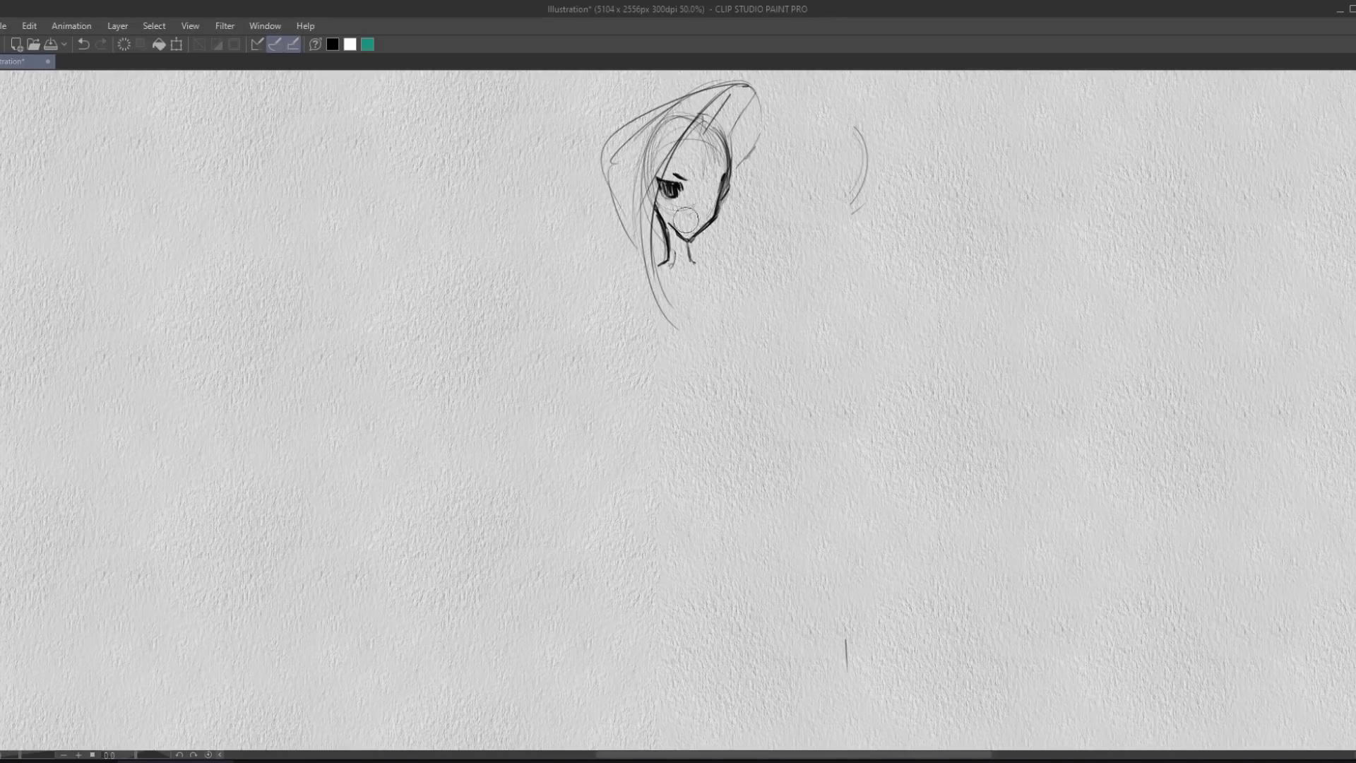
# Redraw the eye on the viewer's right and the mouth, darken the jaw, and add short strokes along the hairline.
pyautogui.press('p')
pyautogui.moveTo(670, 224); pyautogui.dragTo(687, 245)
pyautogui.moveTo(710, 186)
pyautogui.mouseDown()
pyautogui.moveTo(703, 196)
pyautogui.moveTo(711, 182)
pyautogui.moveTo(718, 198)
pyautogui.mouseUp()
pyautogui.moveTo(677, 207)
pyautogui.mouseDown()
pyautogui.moveTo(713, 201)
pyautogui.moveTo(707, 185)
pyautogui.mouseUp()
pyautogui.moveTo(690, 129); pyautogui.dragTo(699, 142)
pyautogui.moveTo(683, 147); pyautogui.dragTo(720, 141)
pyautogui.moveTo(713, 144)
pyautogui.mouseDown()
pyautogui.moveTo(731, 152)
pyautogui.moveTo(725, 192)
pyautogui.mouseUp()
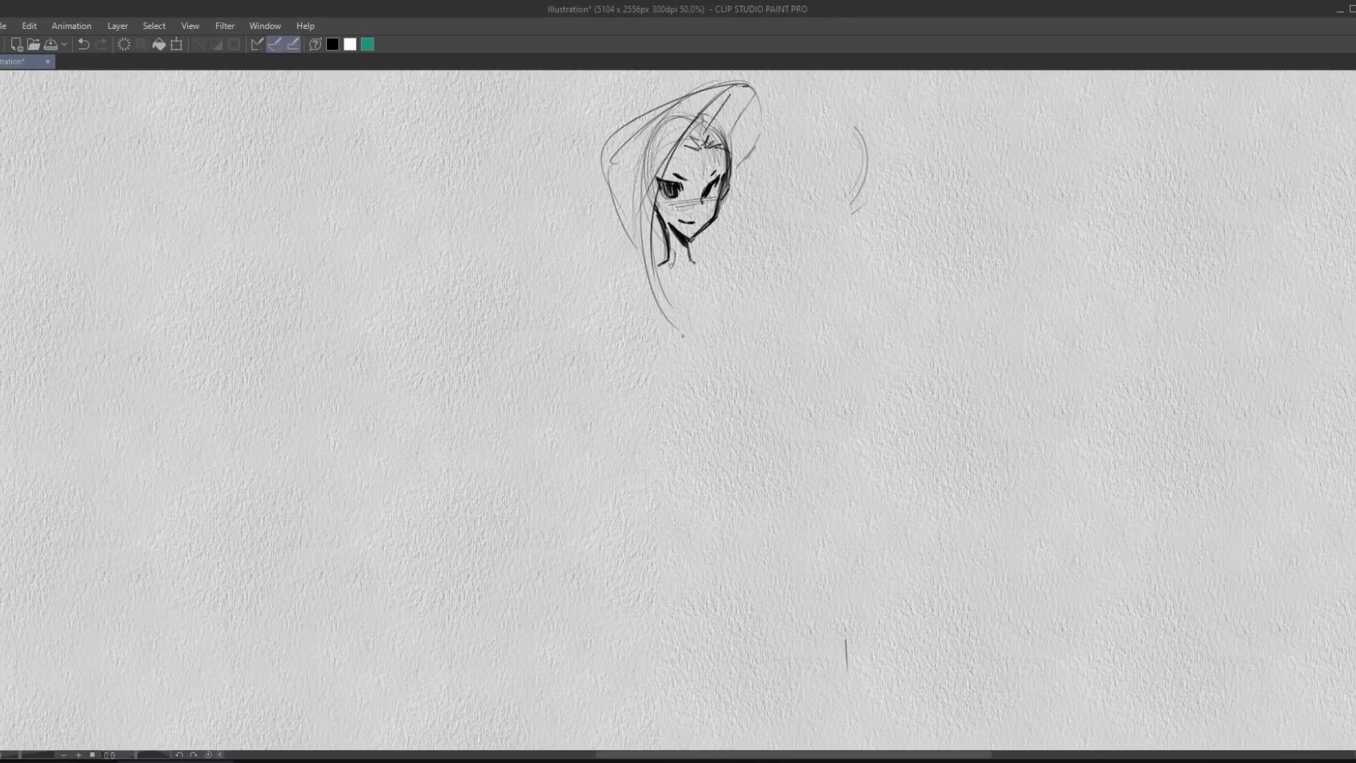
# Draw the base of the neck, both rounded shoulders and the outline of the chest.
pyautogui.moveTo(685, 246); pyautogui.dragTo(689, 264)
pyautogui.moveTo(685, 265)
pyautogui.mouseDown()
pyautogui.moveTo(705, 264)
pyautogui.moveTo(658, 278)
pyautogui.moveTo(712, 267)
pyautogui.moveTo(731, 279)
pyautogui.mouseUp()
pyautogui.moveTo(727, 265)
pyautogui.mouseDown()
pyautogui.moveTo(745, 279)
pyautogui.moveTo(715, 268)
pyautogui.mouseUp()
pyautogui.moveTo(624, 277)
pyautogui.mouseDown()
pyautogui.moveTo(661, 279)
pyautogui.moveTo(616, 293)
pyautogui.mouseUp()
pyautogui.moveTo(712, 269)
pyautogui.mouseDown()
pyautogui.moveTo(750, 329)
pyautogui.moveTo(707, 349)
pyautogui.moveTo(661, 337)
pyautogui.moveTo(746, 328)
pyautogui.mouseUp()
pyautogui.moveTo(650, 272); pyautogui.dragTo(687, 348)
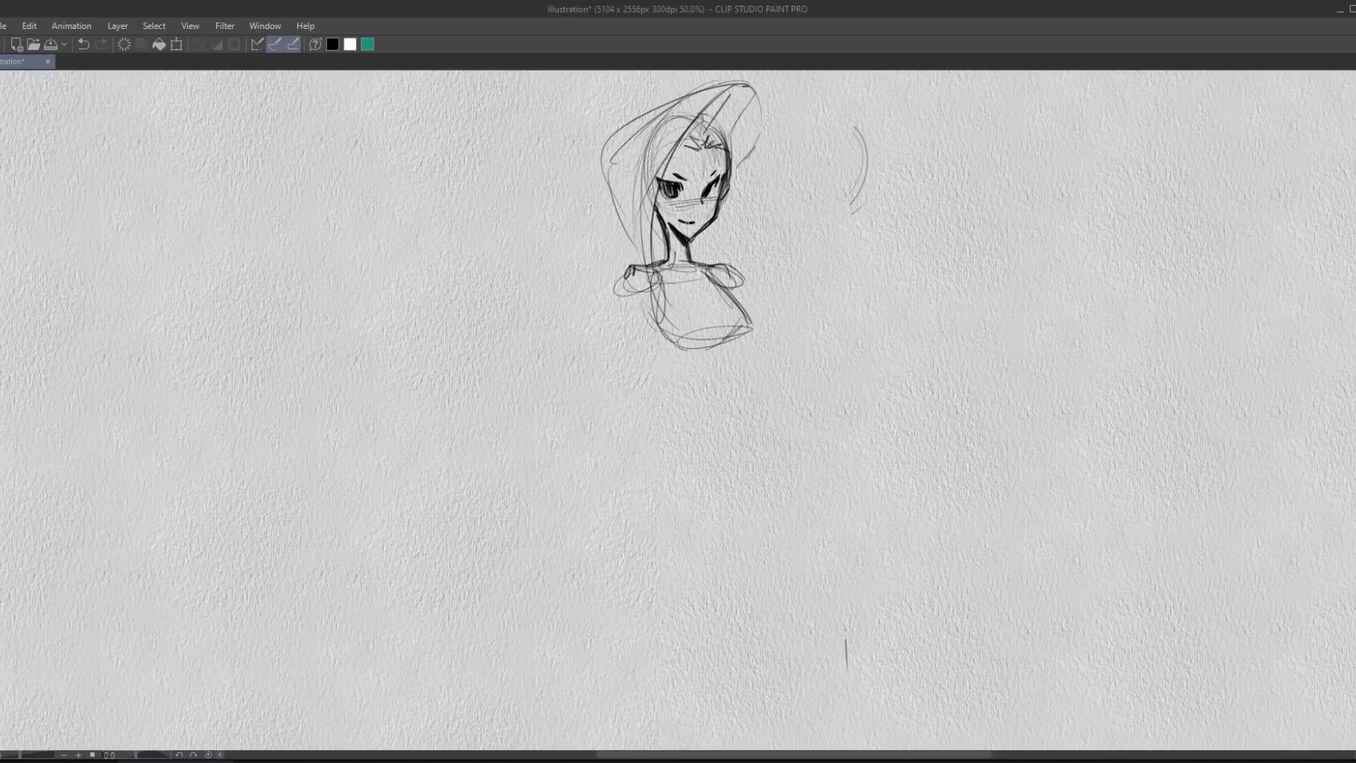
# Add the chest's centre lines, draw both sides of the narrow waist, and sketch a small ellipse at the lower abdomen.
pyautogui.moveTo(691, 268)
pyautogui.mouseDown()
pyautogui.moveTo(700, 370)
pyautogui.moveTo(716, 327)
pyautogui.mouseUp()
pyautogui.moveTo(690, 270); pyautogui.dragTo(706, 340)
pyautogui.moveTo(635, 305)
pyautogui.mouseDown()
pyautogui.moveTo(677, 342)
pyautogui.moveTo(676, 385)
pyautogui.mouseUp()
pyautogui.moveTo(669, 346); pyautogui.dragTo(669, 474)
pyautogui.moveTo(733, 337); pyautogui.dragTo(712, 473)
pyautogui.moveTo(736, 333); pyautogui.dragTo(718, 490)
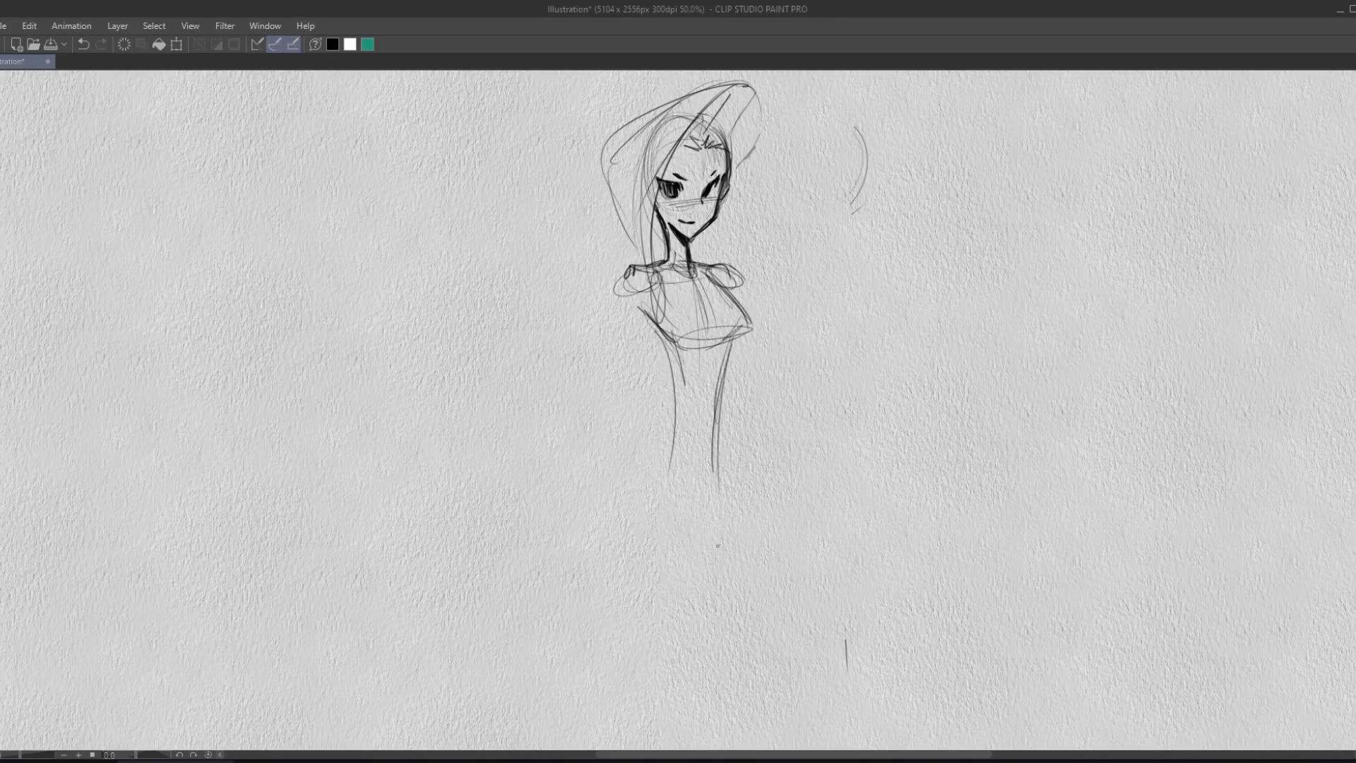
pyautogui.moveTo(700, 396)
pyautogui.mouseDown()
pyautogui.moveTo(682, 417)
pyautogui.moveTo(714, 429)
pyautogui.moveTo(685, 421)
pyautogui.moveTo(731, 413)
pyautogui.mouseUp()
pyautogui.moveTo(735, 337); pyautogui.dragTo(717, 426)
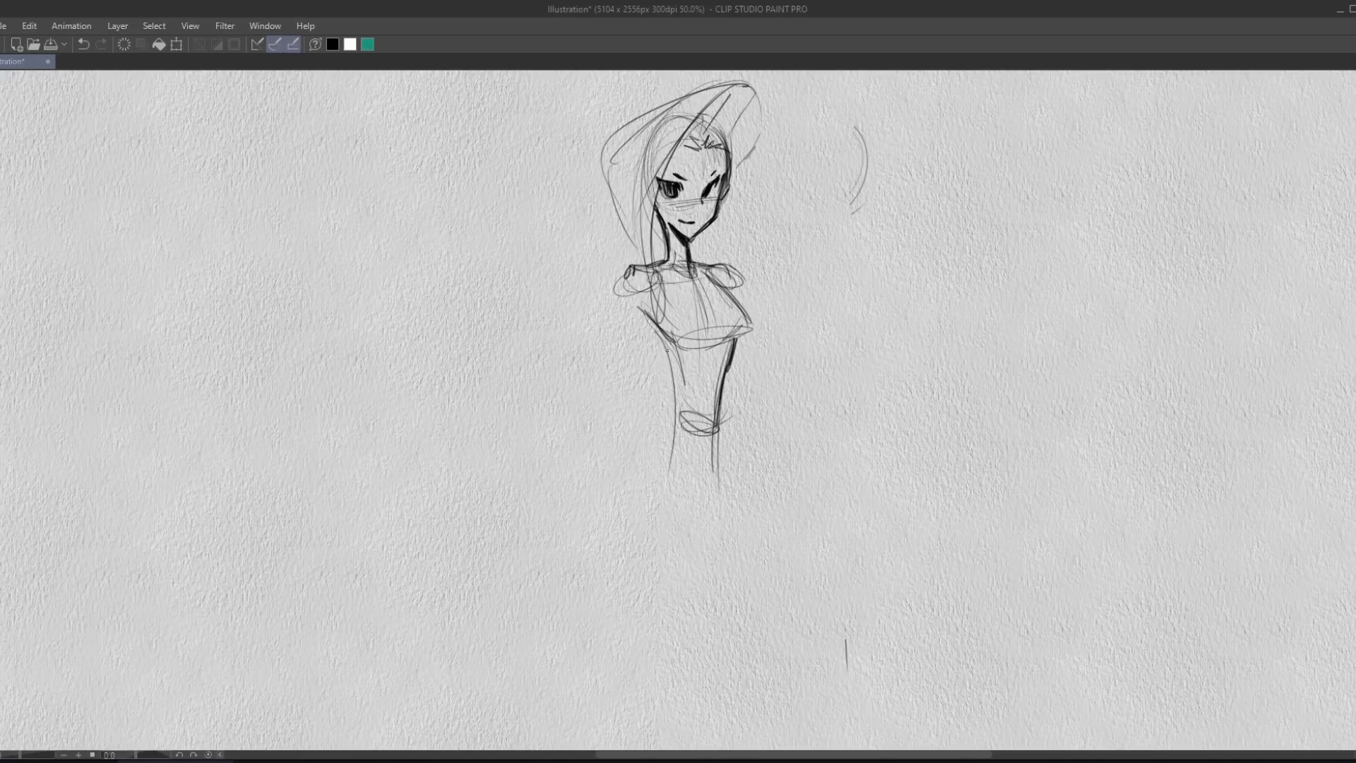
# Draw the hips and pelvis below the waist, and sweep a long curved leg down on the viewer's right.
pyautogui.moveTo(651, 318)
pyautogui.mouseDown()
pyautogui.moveTo(676, 401)
pyautogui.moveTo(631, 459)
pyautogui.mouseUp()
pyautogui.moveTo(639, 455)
pyautogui.mouseDown()
pyautogui.moveTo(687, 505)
pyautogui.moveTo(741, 463)
pyautogui.mouseUp()
pyautogui.moveTo(722, 410)
pyautogui.mouseDown()
pyautogui.moveTo(737, 458)
pyautogui.moveTo(768, 470)
pyautogui.moveTo(770, 523)
pyautogui.moveTo(678, 717)
pyautogui.mouseUp()
pyautogui.moveTo(746, 548); pyautogui.dragTo(691, 699)
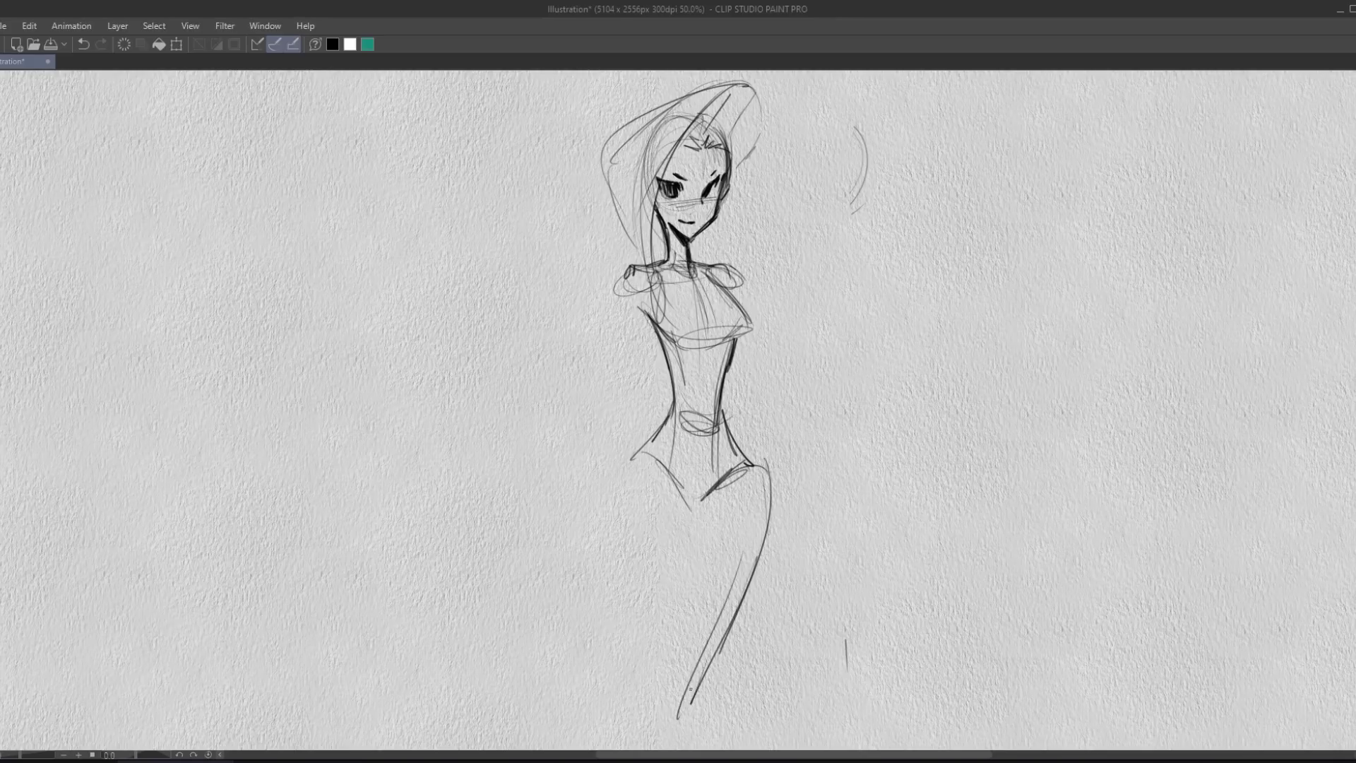
# Draw both long slim arms with small oval hands, and reinforce the thigh on the viewer's right.
pyautogui.moveTo(738, 338)
pyautogui.mouseDown()
pyautogui.moveTo(768, 455)
pyautogui.moveTo(766, 564)
pyautogui.mouseUp()
pyautogui.moveTo(644, 296)
pyautogui.mouseDown()
pyautogui.moveTo(596, 467)
pyautogui.moveTo(619, 301)
pyautogui.moveTo(601, 399)
pyautogui.mouseUp()
pyautogui.moveTo(618, 318); pyautogui.dragTo(583, 505)
pyautogui.moveTo(599, 387)
pyautogui.mouseDown()
pyautogui.moveTo(573, 550)
pyautogui.moveTo(590, 544)
pyautogui.mouseUp()
pyautogui.moveTo(737, 356); pyautogui.dragTo(752, 413)
pyautogui.moveTo(743, 329)
pyautogui.mouseDown()
pyautogui.moveTo(761, 411)
pyautogui.moveTo(769, 541)
pyautogui.moveTo(756, 563)
pyautogui.mouseUp()
pyautogui.moveTo(749, 459); pyautogui.dragTo(687, 679)
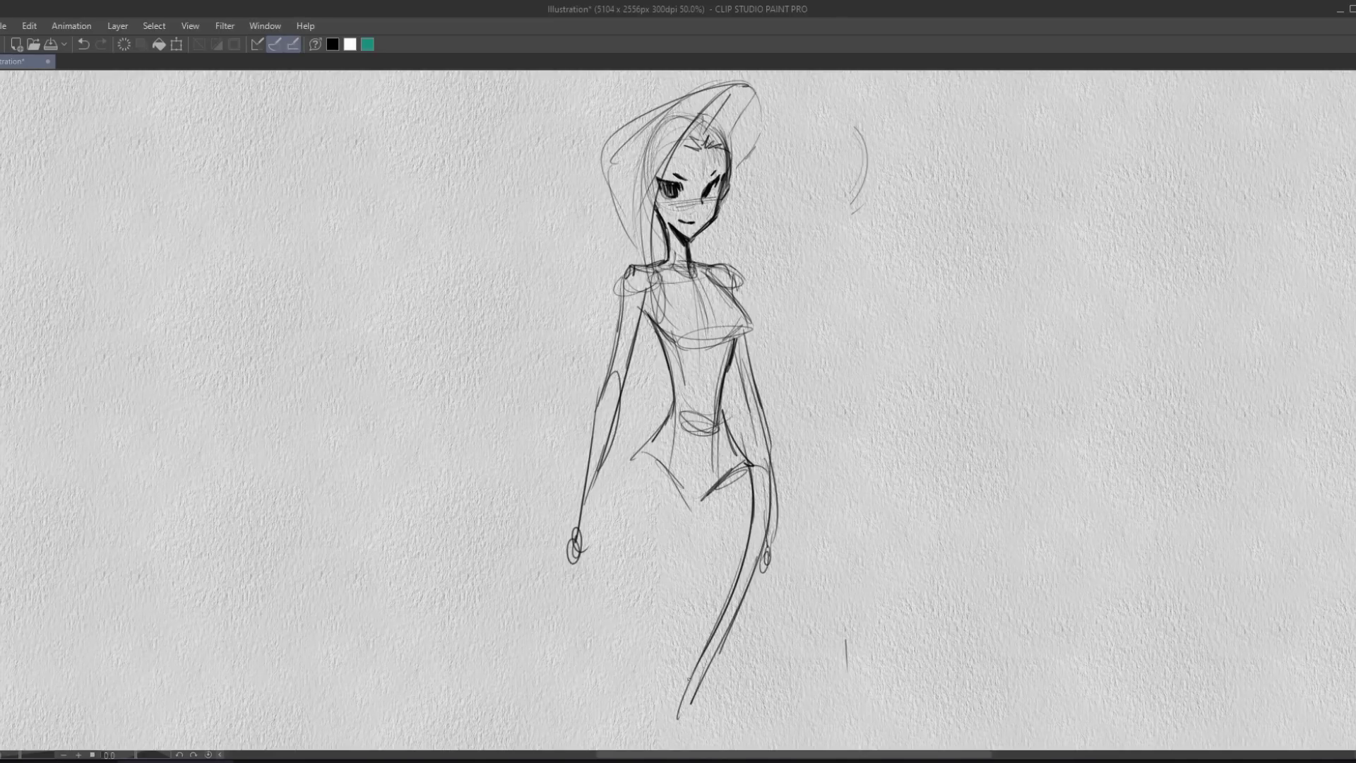
# Draw the inner and outer contours of both thighs down towards the knees.
pyautogui.moveTo(696, 507); pyautogui.dragTo(671, 672)
pyautogui.moveTo(631, 479); pyautogui.dragTo(656, 677)
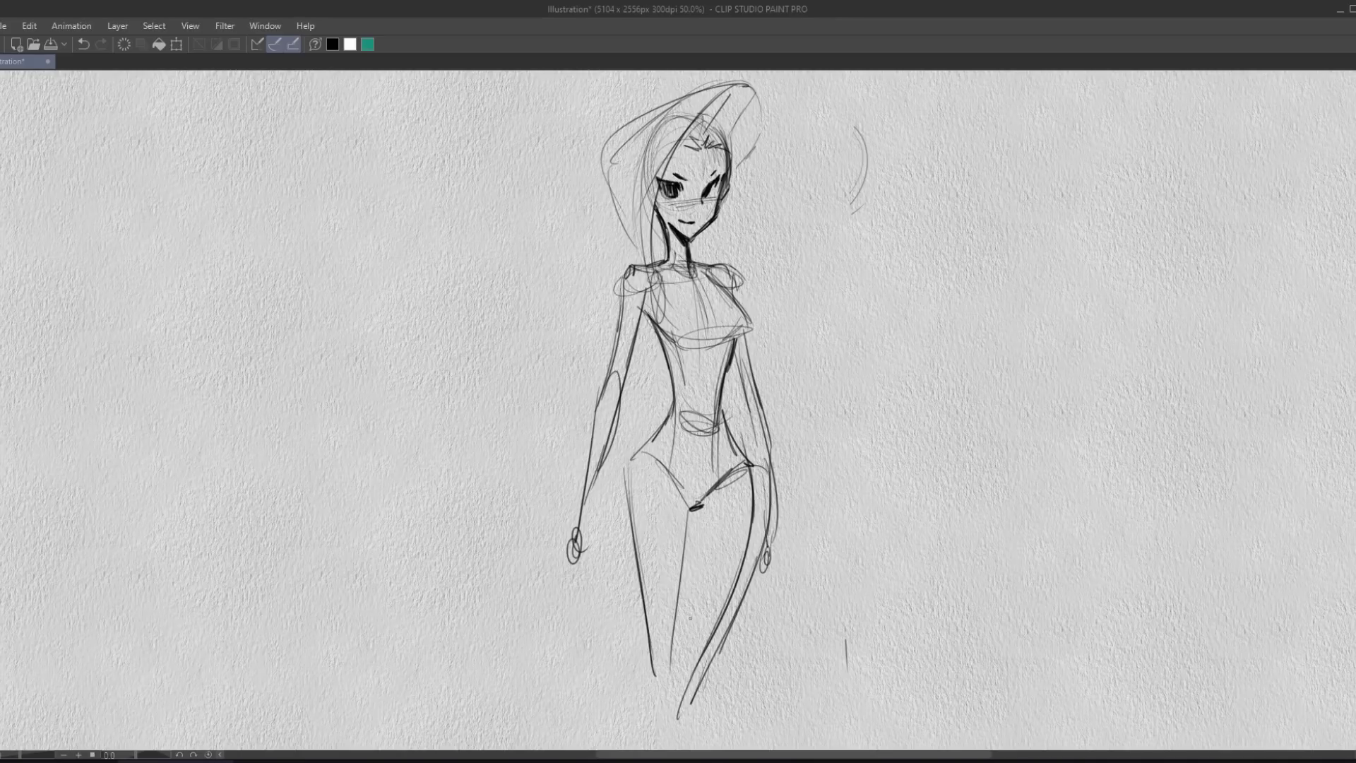
pyautogui.moveTo(692, 534); pyautogui.dragTo(710, 681)
pyautogui.moveTo(760, 494); pyautogui.dragTo(717, 675)
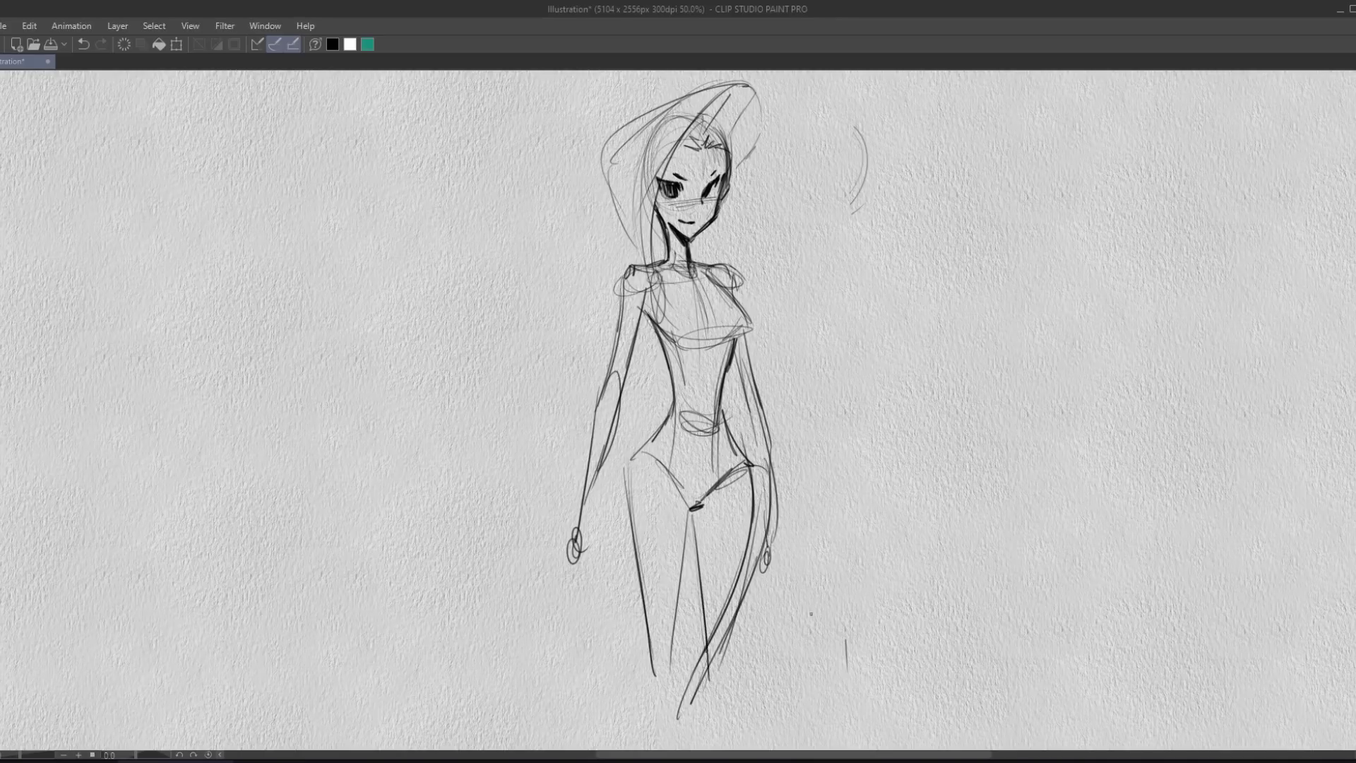
# Darken the waist and hip contour on the viewer's left.
pyautogui.moveTo(646, 318)
pyautogui.mouseDown()
pyautogui.moveTo(674, 382)
pyautogui.moveTo(668, 420)
pyautogui.moveTo(635, 452)
pyautogui.mouseUp()
pyautogui.moveTo(668, 409); pyautogui.dragTo(624, 521)
pyautogui.moveTo(689, 387); pyautogui.dragTo(667, 410)
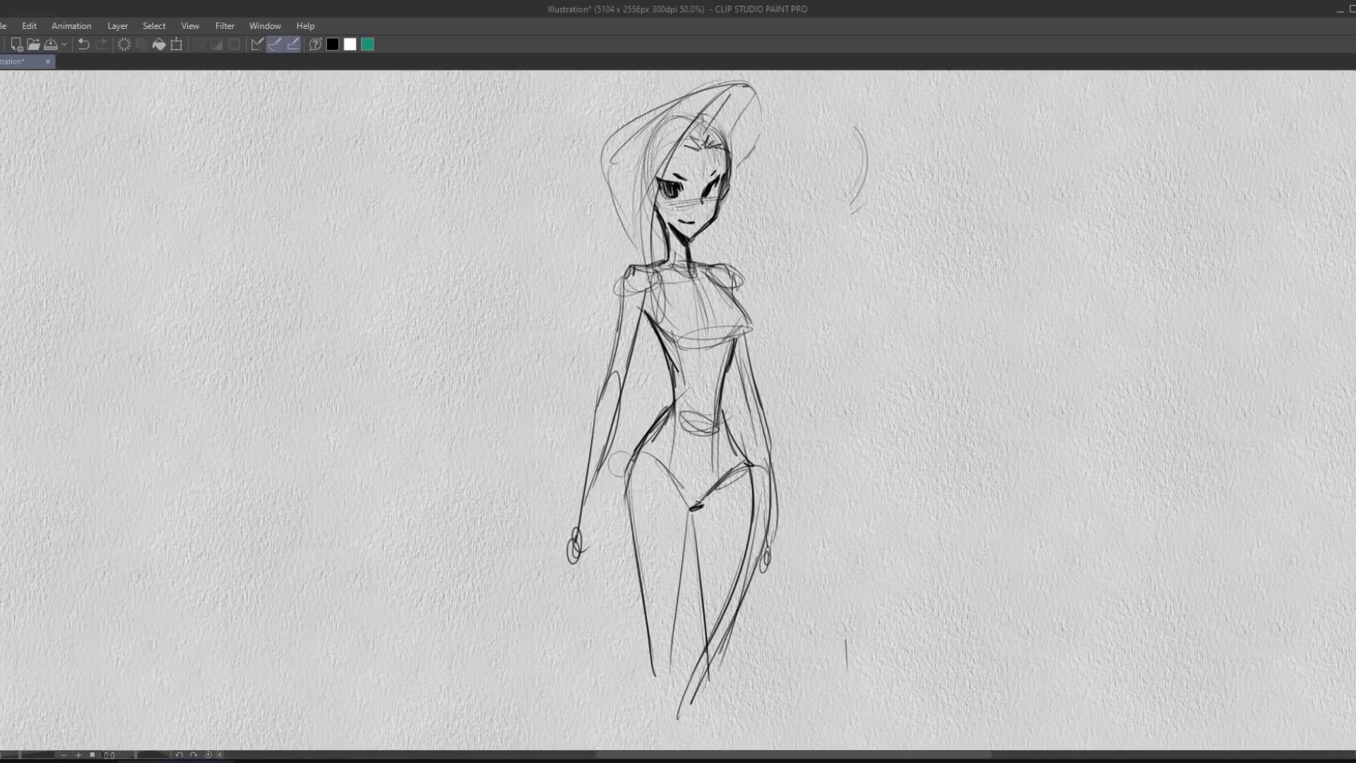
# Clean up and redraw the pelvis, torso centre line, inner thigh and hip contour on the viewer's right.
pyautogui.moveTo(650, 455)
pyautogui.mouseDown()
pyautogui.moveTo(679, 412)
pyautogui.moveTo(667, 466)
pyautogui.moveTo(706, 452)
pyautogui.moveTo(671, 503)
pyautogui.moveTo(720, 475)
pyautogui.moveTo(692, 392)
pyautogui.moveTo(713, 414)
pyautogui.moveTo(734, 482)
pyautogui.moveTo(686, 520)
pyautogui.moveTo(682, 542)
pyautogui.mouseUp()
pyautogui.moveTo(700, 484); pyautogui.dragTo(697, 526)
pyautogui.moveTo(718, 439); pyautogui.dragTo(708, 473)
pyautogui.moveTo(713, 409); pyautogui.dragTo(699, 481)
pyautogui.moveTo(710, 331)
pyautogui.mouseDown()
pyautogui.moveTo(696, 484)
pyautogui.moveTo(728, 426)
pyautogui.mouseUp()
pyautogui.moveTo(699, 486)
pyautogui.mouseDown()
pyautogui.moveTo(726, 434)
pyautogui.moveTo(745, 477)
pyautogui.mouseUp()
pyautogui.moveTo(724, 401); pyautogui.dragTo(755, 534)
pyautogui.moveTo(749, 472); pyautogui.dragTo(724, 630)
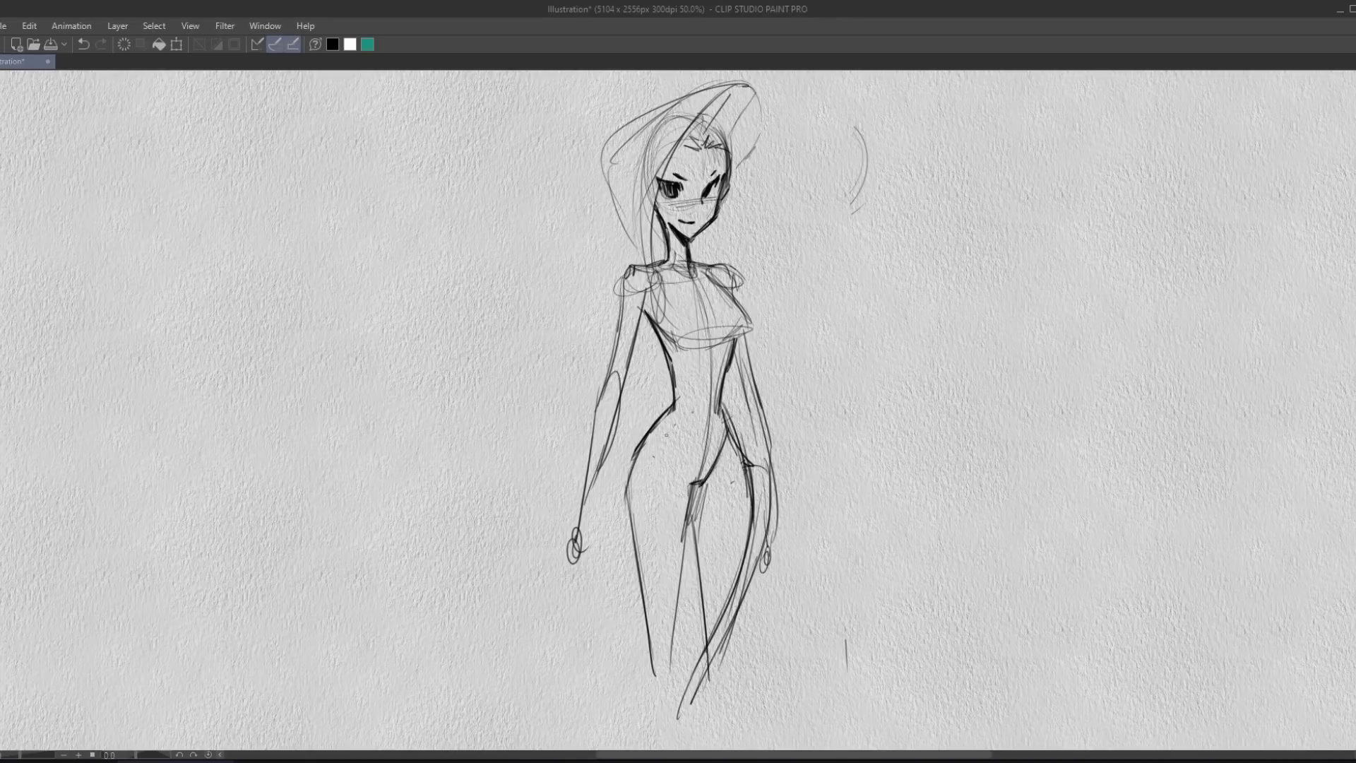
# Draw the hip crease on the viewer's left, and add fingers to the hand on that side.
pyautogui.moveTo(659, 423); pyautogui.dragTo(694, 487)
pyautogui.moveTo(585, 548)
pyautogui.mouseDown()
pyautogui.moveTo(596, 576)
pyautogui.moveTo(604, 567)
pyautogui.moveTo(569, 594)
pyautogui.mouseUp()
pyautogui.moveTo(576, 544); pyautogui.dragTo(568, 577)
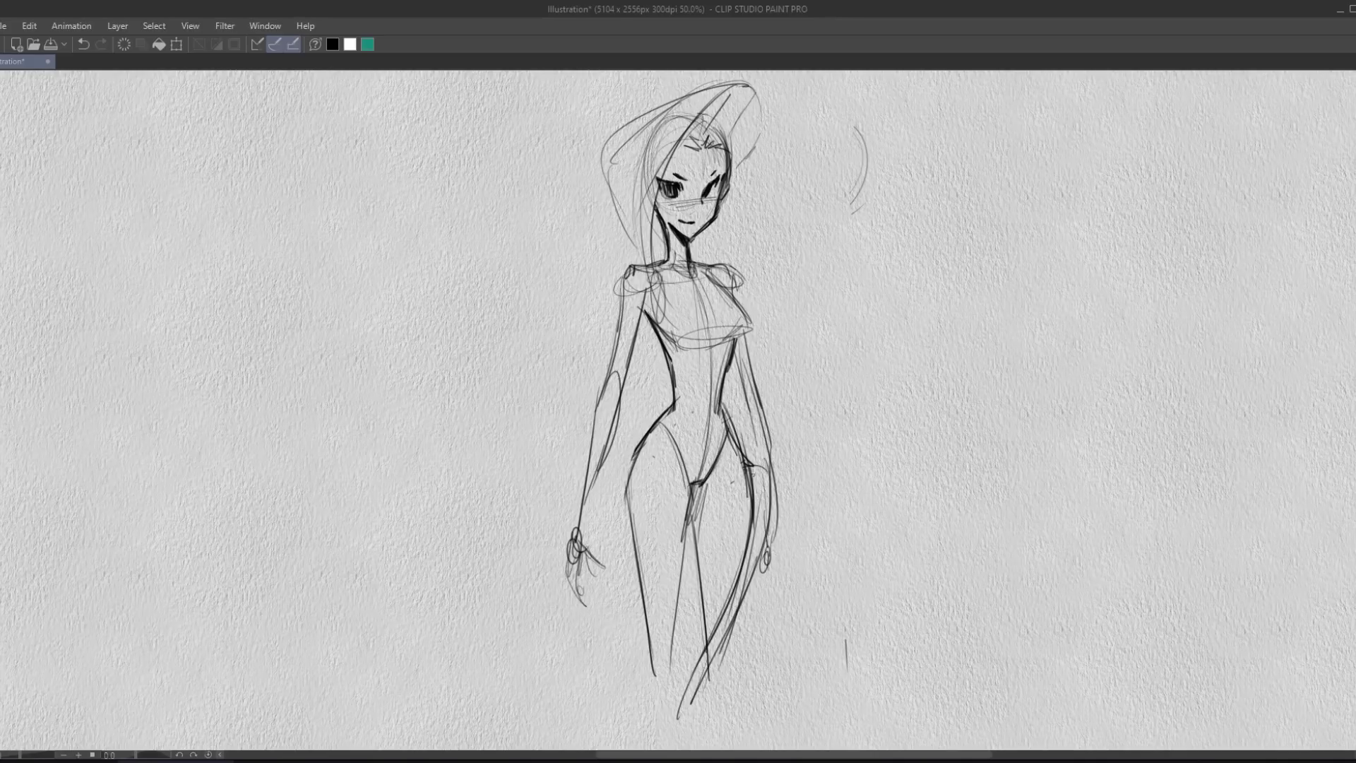
# Scale the figure down to a little over half its size and move it to the upper middle of the canvas.
pyautogui.hotkey('ctrl', 't')
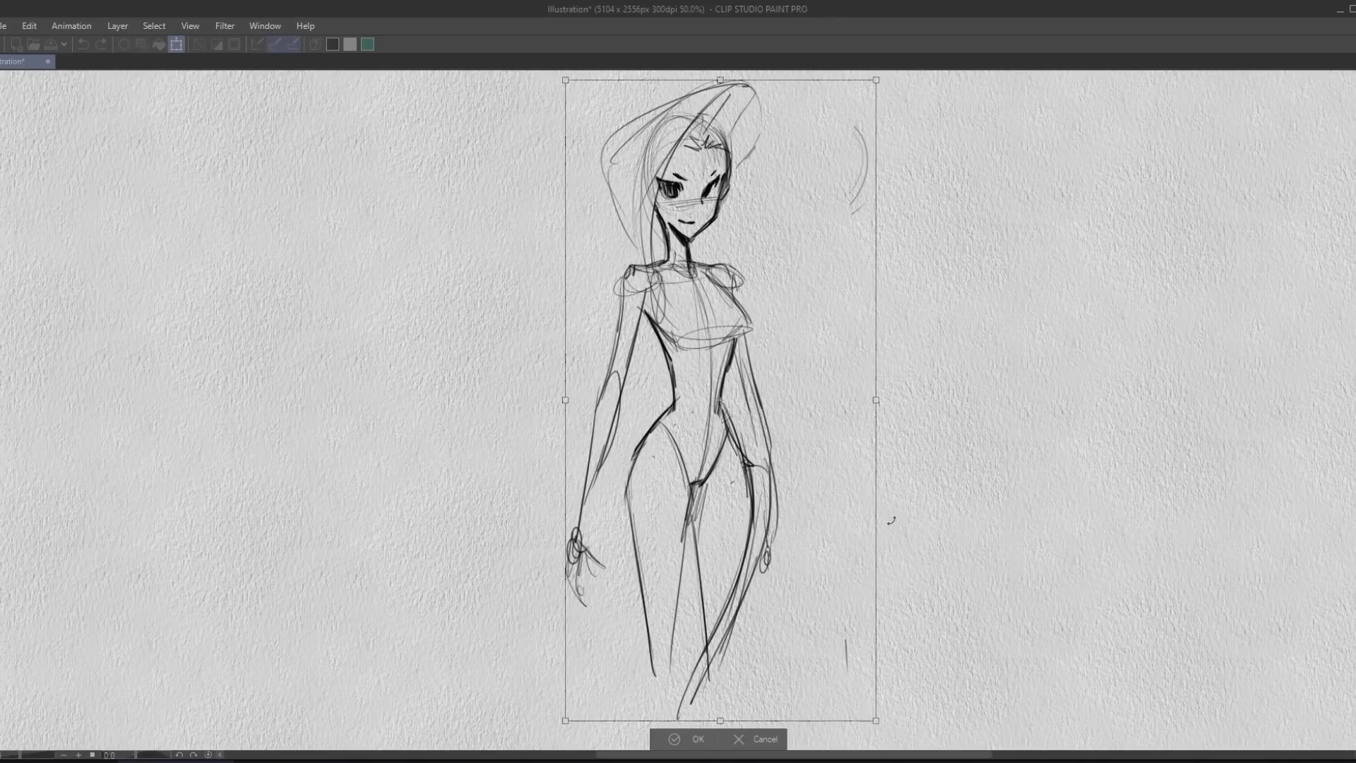
pyautogui.moveTo(876, 92)
pyautogui.mouseDown()
pyautogui.moveTo(868, 134)
pyautogui.moveTo(741, 379)
pyautogui.mouseUp()
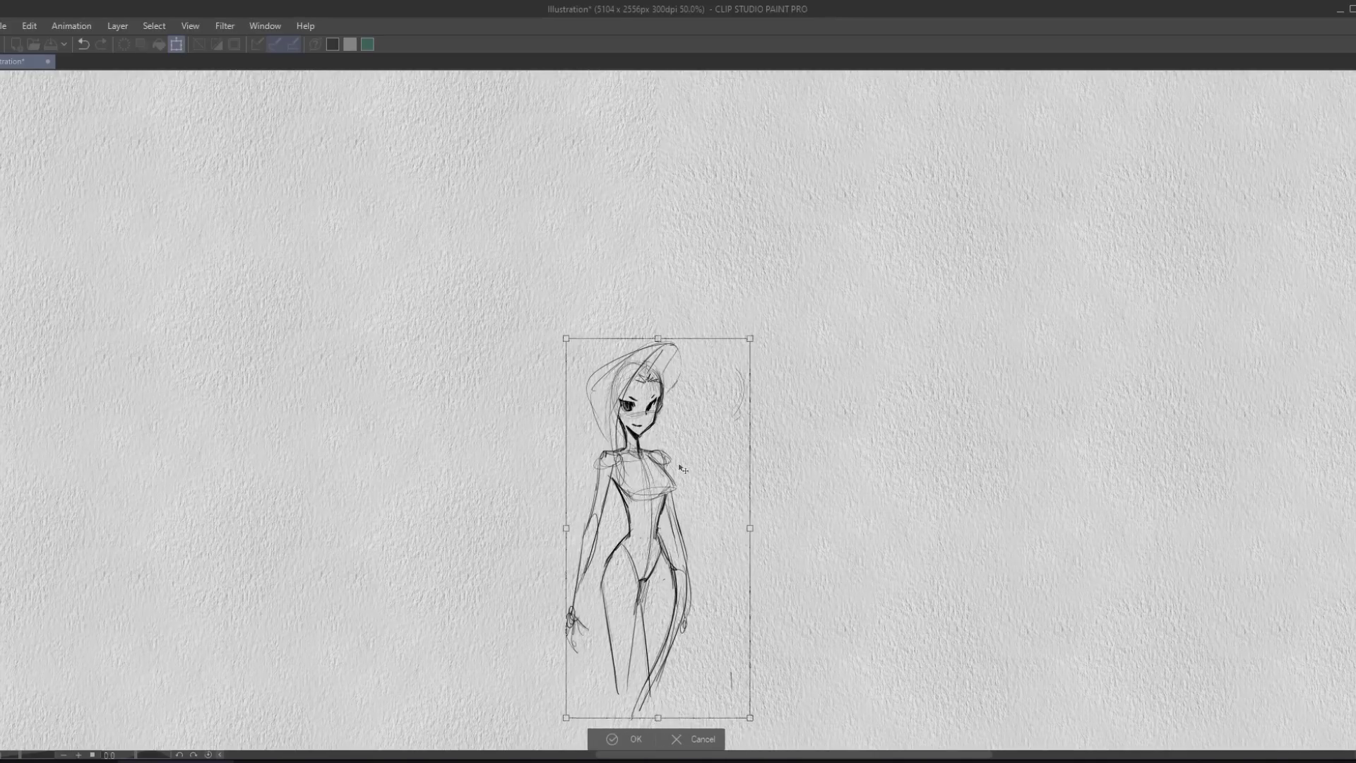
pyautogui.moveTo(681, 490); pyautogui.dragTo(745, 205)
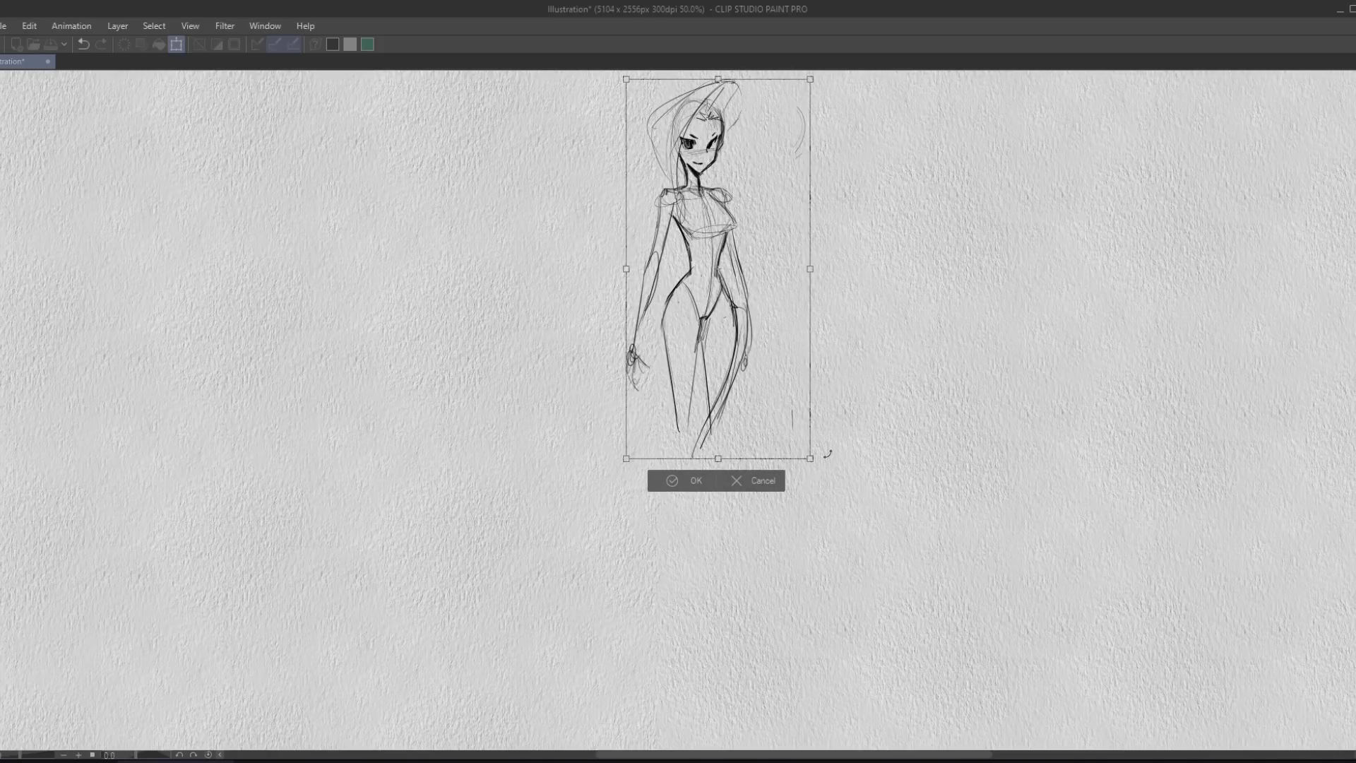
pyautogui.press('Return')
# Extend both legs downward from the thighs, tapering them to narrow ankles.
pyautogui.moveTo(695, 373); pyautogui.dragTo(686, 483)
pyautogui.moveTo(699, 339); pyautogui.dragTo(688, 534)
pyautogui.moveTo(674, 401); pyautogui.dragTo(690, 541)
pyautogui.moveTo(701, 361); pyautogui.dragTo(711, 531)
pyautogui.moveTo(704, 393); pyautogui.dragTo(710, 523)
pyautogui.moveTo(734, 362); pyautogui.dragTo(709, 523)
pyautogui.moveTo(729, 394); pyautogui.dragTo(712, 540)
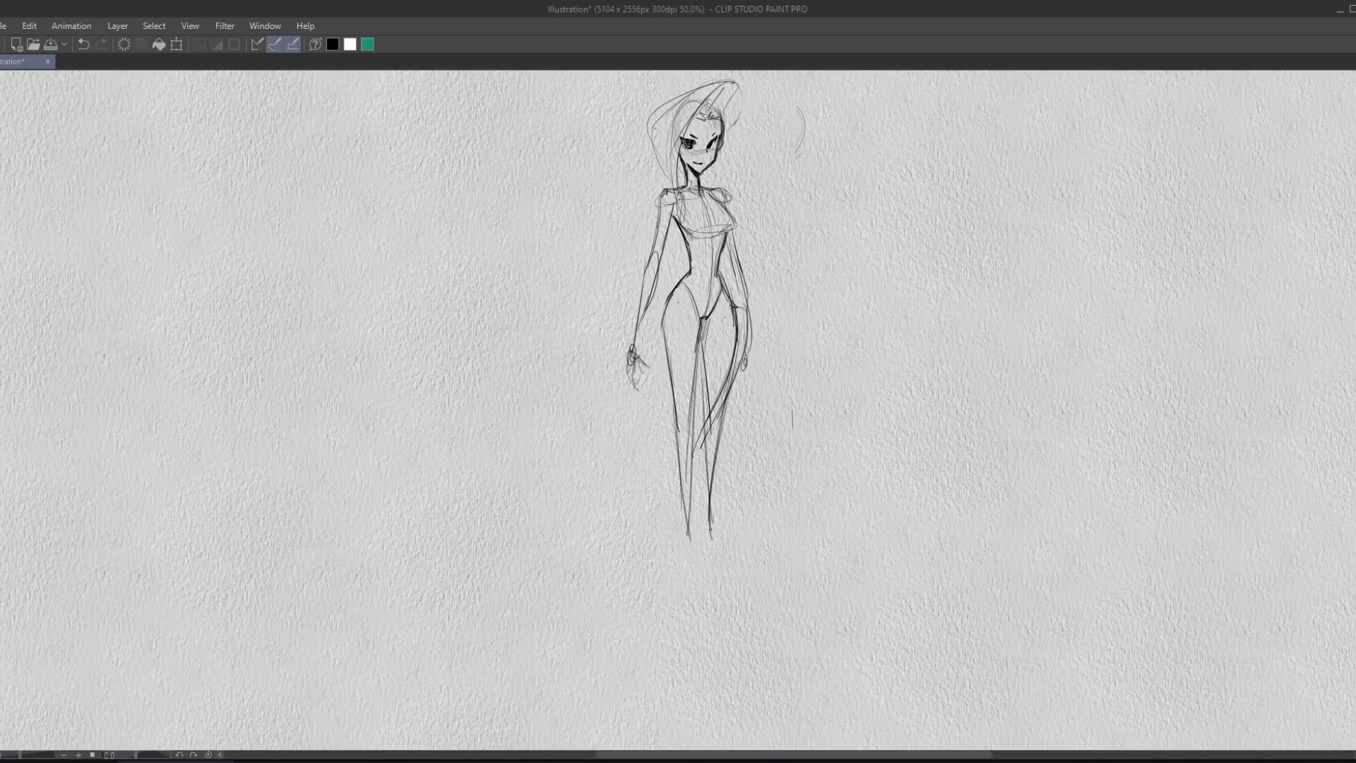
pyautogui.moveTo(671, 363); pyautogui.dragTo(688, 537)
pyautogui.moveTo(702, 322); pyautogui.dragTo(683, 561)
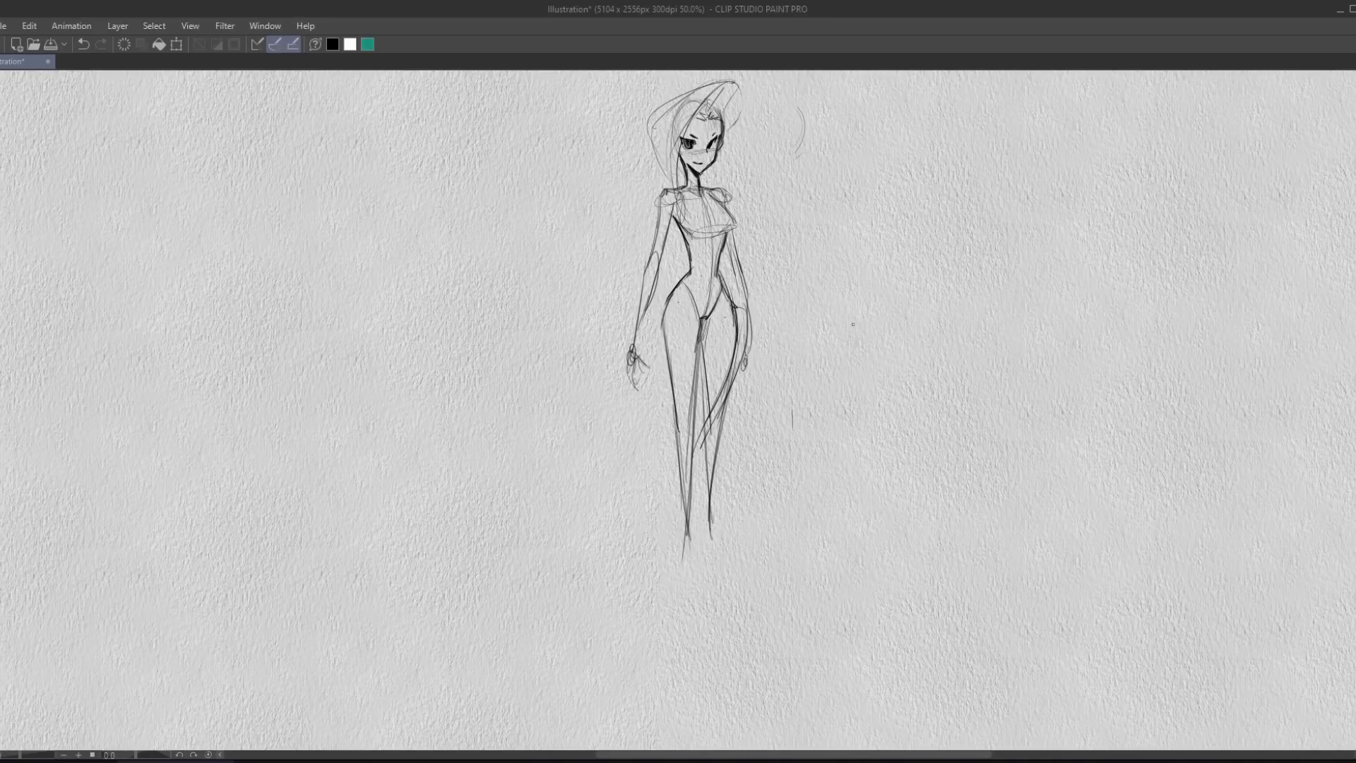
# Sketch two separate tapering limb shapes beside the figure to demonstrate the leg's simplified form.
pyautogui.moveTo(851, 300); pyautogui.dragTo(876, 491)
pyautogui.moveTo(835, 260)
pyautogui.mouseDown()
pyautogui.moveTo(871, 251)
pyautogui.moveTo(882, 545)
pyautogui.mouseUp()
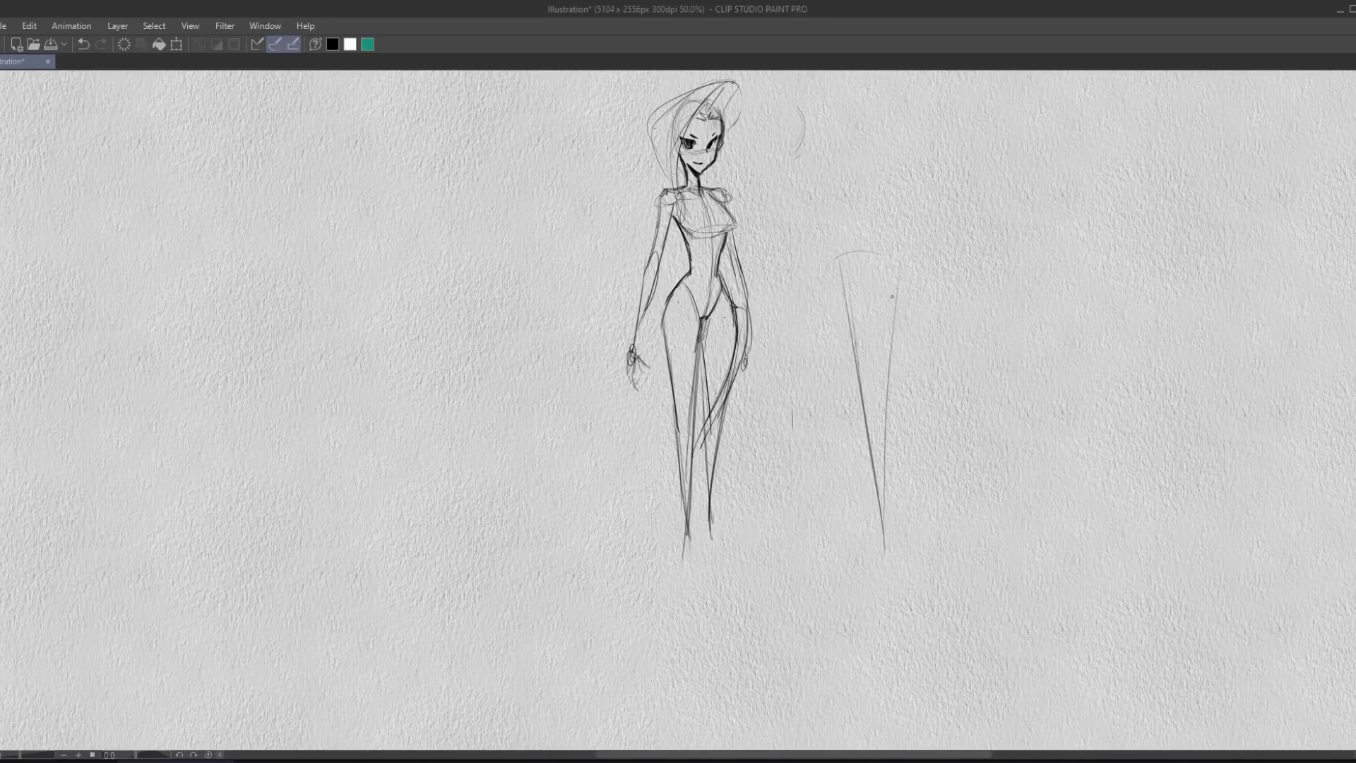
pyautogui.moveTo(900, 264); pyautogui.dragTo(884, 558)
pyautogui.moveTo(861, 236)
pyautogui.mouseDown()
pyautogui.moveTo(853, 328)
pyautogui.moveTo(879, 468)
pyautogui.mouseUp()
pyautogui.moveTo(851, 295); pyautogui.dragTo(888, 227)
pyautogui.moveTo(897, 293); pyautogui.dragTo(895, 498)
pyautogui.moveTo(941, 165); pyautogui.dragTo(950, 322)
pyautogui.moveTo(958, 122); pyautogui.dragTo(965, 373)
pyautogui.moveTo(946, 206); pyautogui.dragTo(966, 377)
pyautogui.moveTo(851, 262); pyautogui.dragTo(885, 513)
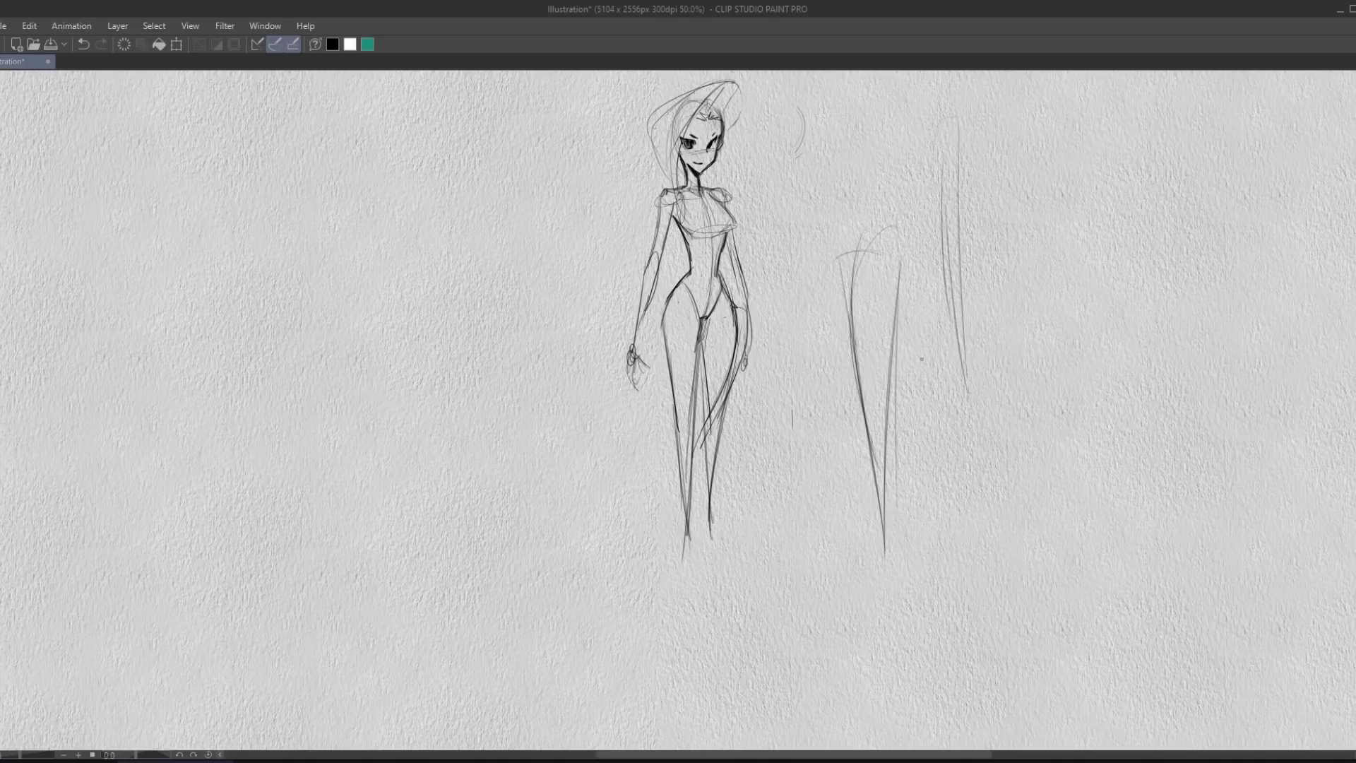
# Refine and darken the leg on the viewer's left, defining its knee, calf and ankle.
pyautogui.moveTo(703, 340); pyautogui.dragTo(690, 545)
pyautogui.moveTo(703, 326); pyautogui.dragTo(690, 543)
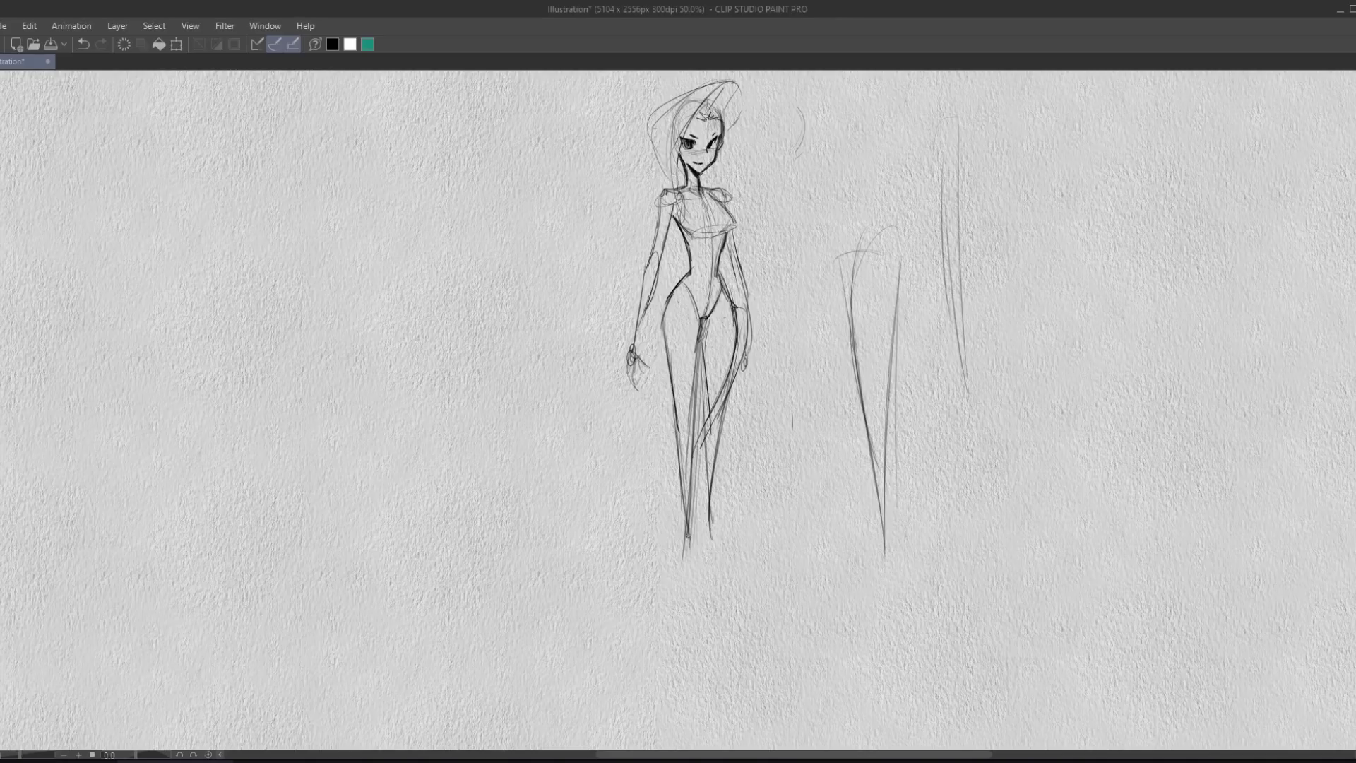
pyautogui.moveTo(686, 517); pyautogui.dragTo(680, 549)
pyautogui.moveTo(692, 493); pyautogui.dragTo(683, 554)
pyautogui.moveTo(695, 432); pyautogui.dragTo(687, 551)
pyautogui.moveTo(672, 328); pyautogui.dragTo(682, 530)
pyautogui.moveTo(675, 418); pyautogui.dragTo(684, 542)
pyautogui.moveTo(694, 379)
pyautogui.mouseDown()
pyautogui.moveTo(690, 567)
pyautogui.moveTo(714, 529)
pyautogui.moveTo(708, 320)
pyautogui.moveTo(675, 380)
pyautogui.moveTo(684, 540)
pyautogui.mouseUp()
pyautogui.moveTo(703, 322); pyautogui.dragTo(682, 544)
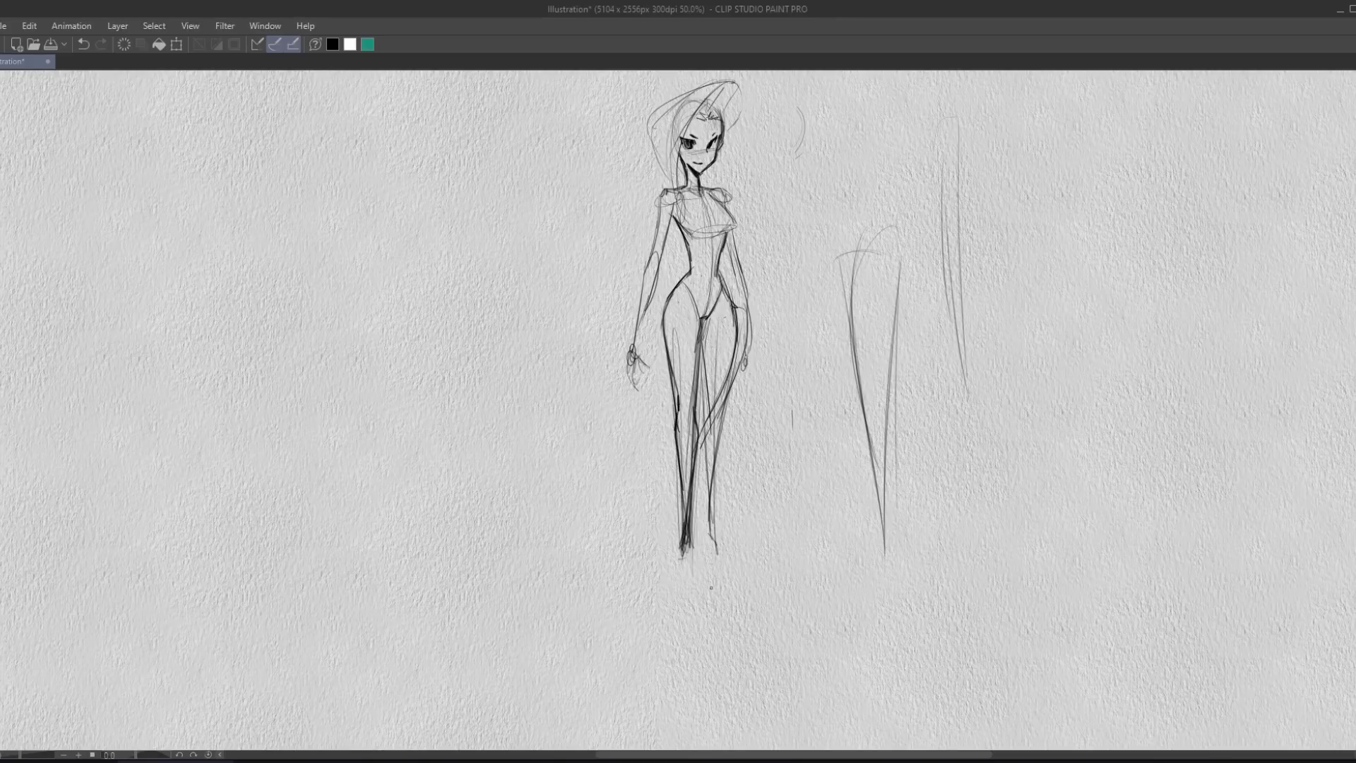
# Refine the leg on the viewer's right and add a pointed foot.
pyautogui.moveTo(710, 320); pyautogui.dragTo(702, 399)
pyautogui.moveTo(735, 340); pyautogui.dragTo(715, 467)
pyautogui.moveTo(711, 414); pyautogui.dragTo(709, 517)
pyautogui.moveTo(719, 442)
pyautogui.mouseDown()
pyautogui.moveTo(710, 525)
pyautogui.moveTo(727, 553)
pyautogui.mouseUp()
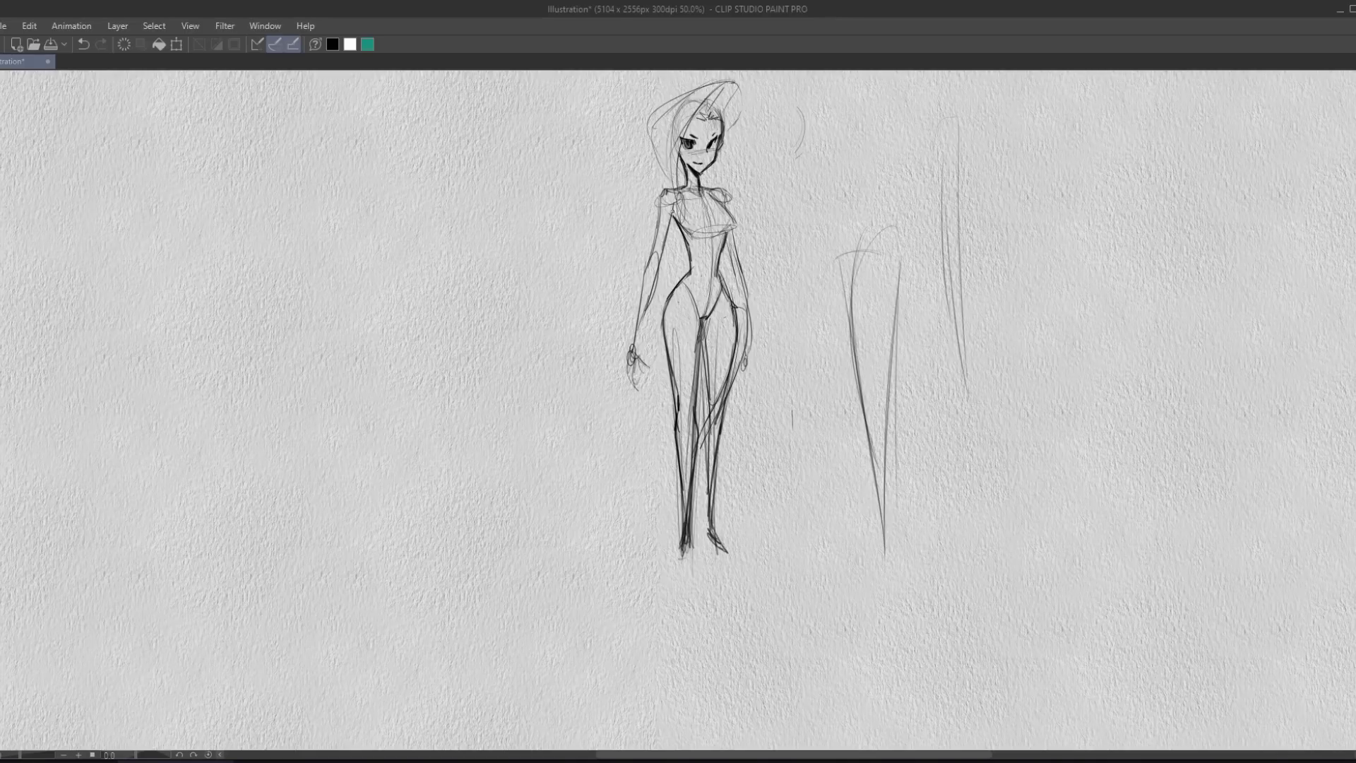
# Redefine the shoulders and chest edges, and add rib arch and waistline marks to the torso.
pyautogui.moveTo(676, 205)
pyautogui.mouseDown()
pyautogui.moveTo(669, 226)
pyautogui.moveTo(659, 192)
pyautogui.moveTo(658, 215)
pyautogui.mouseUp()
pyautogui.moveTo(660, 209); pyautogui.dragTo(649, 268)
pyautogui.moveTo(713, 186)
pyautogui.mouseDown()
pyautogui.moveTo(729, 232)
pyautogui.moveTo(711, 258)
pyautogui.moveTo(726, 238)
pyautogui.moveTo(723, 285)
pyautogui.moveTo(699, 315)
pyautogui.moveTo(712, 311)
pyautogui.mouseUp()
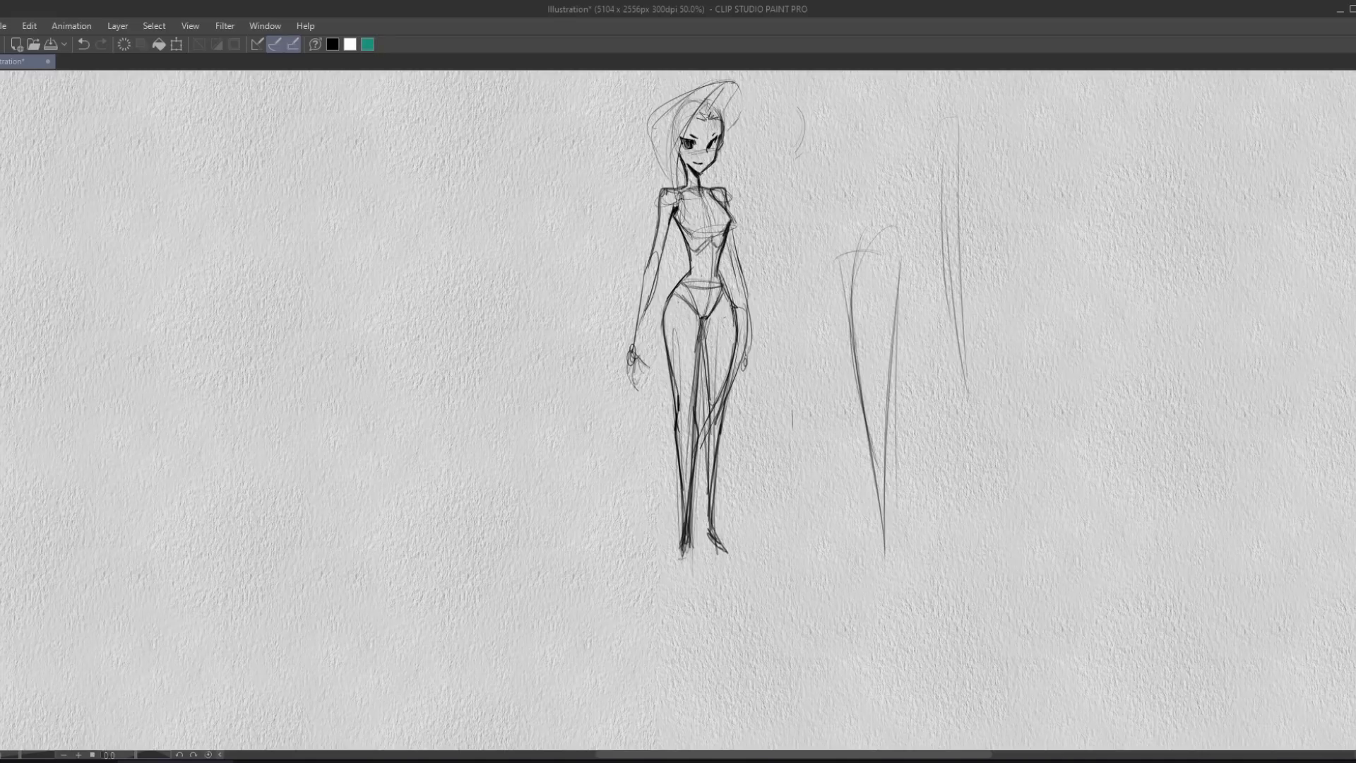
# Hatch the tall woman's ribcage, pelvis and face in teal to mark the main body masses.
pyautogui.moveTo(682, 191)
pyautogui.mouseDown()
pyautogui.moveTo(717, 235)
pyautogui.moveTo(703, 243)
pyautogui.moveTo(722, 208)
pyautogui.mouseUp()
pyautogui.moveTo(680, 289); pyautogui.dragTo(719, 315)
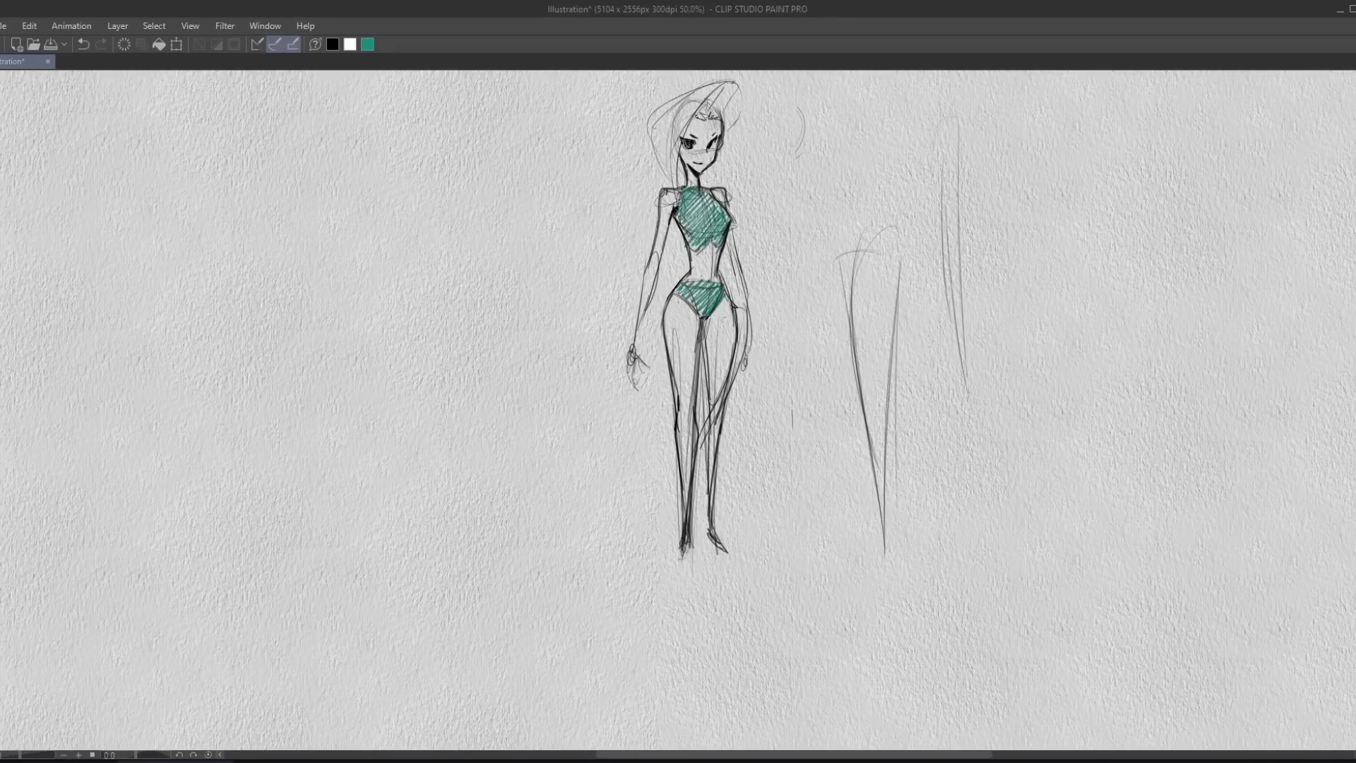
pyautogui.moveTo(689, 123)
pyautogui.mouseDown()
pyautogui.moveTo(678, 106)
pyautogui.moveTo(703, 131)
pyautogui.moveTo(706, 162)
pyautogui.moveTo(715, 113)
pyautogui.moveTo(699, 106)
pyautogui.moveTo(689, 168)
pyautogui.mouseUp()
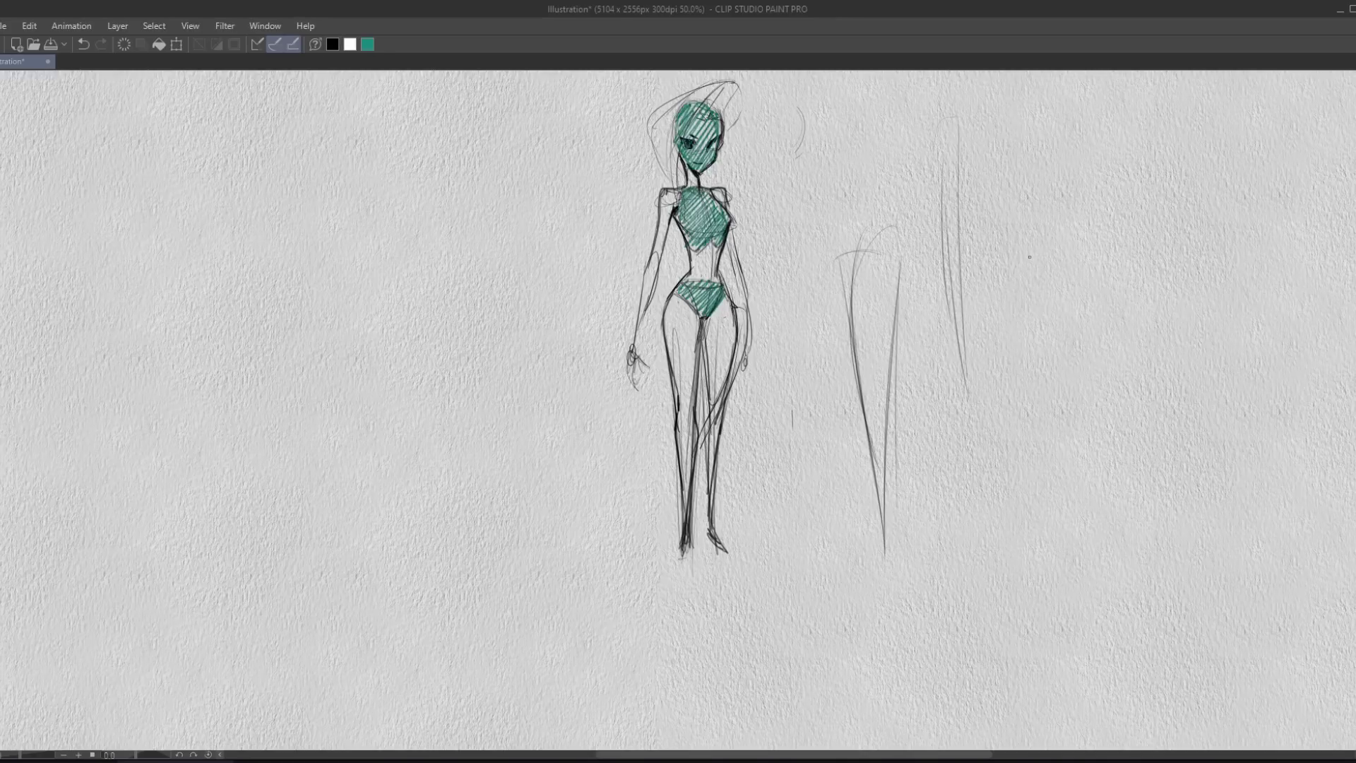
# Sketch a second woman's head, neck, shoulders and tapering ribcage on the far side of the limb shapes.
pyautogui.moveTo(1060, 171)
pyautogui.mouseDown()
pyautogui.moveTo(1081, 169)
pyautogui.moveTo(1060, 182)
pyautogui.moveTo(1063, 207)
pyautogui.moveTo(1089, 212)
pyautogui.mouseUp()
pyautogui.moveTo(1053, 144)
pyautogui.mouseDown()
pyautogui.moveTo(1055, 184)
pyautogui.moveTo(1093, 115)
pyautogui.moveTo(1083, 190)
pyautogui.moveTo(1095, 146)
pyautogui.mouseUp()
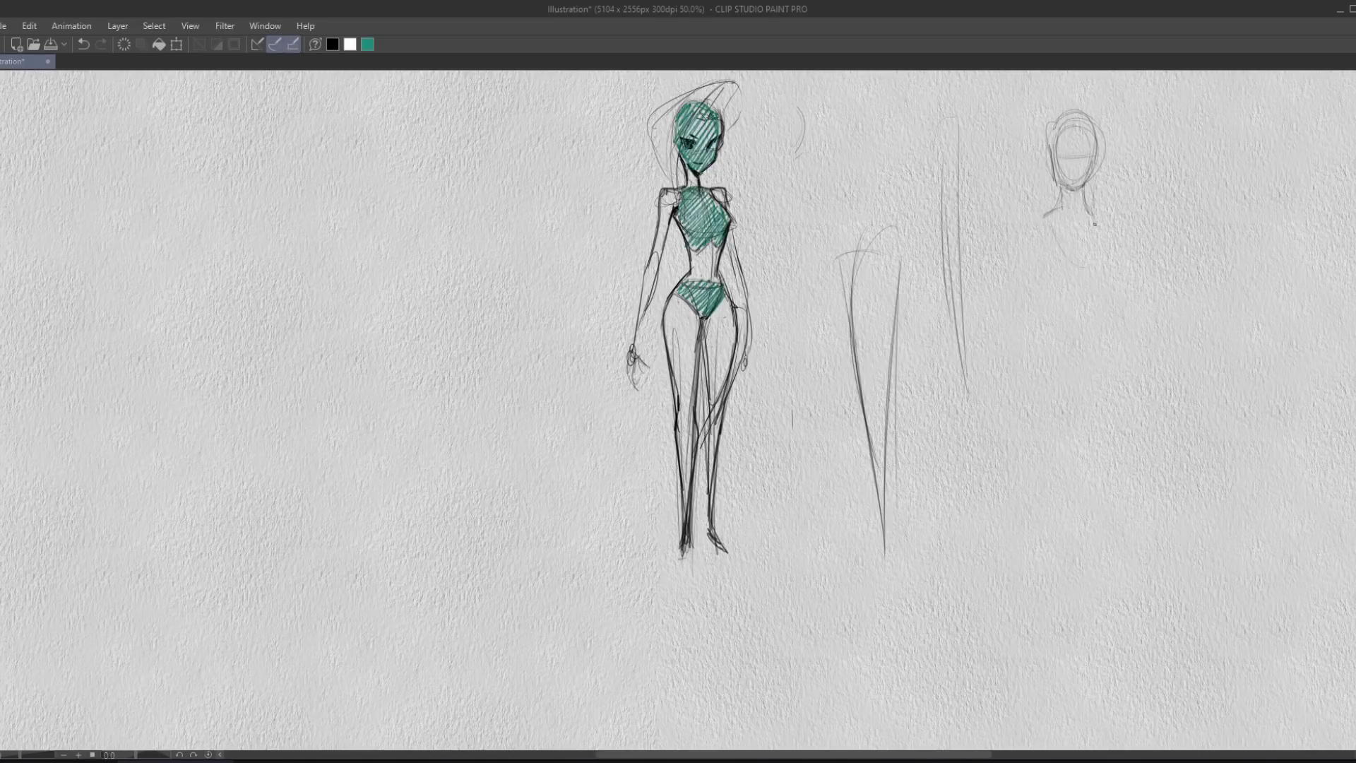
pyautogui.moveTo(1087, 210)
pyautogui.mouseDown()
pyautogui.moveTo(1123, 218)
pyautogui.moveTo(1109, 282)
pyautogui.mouseUp()
pyautogui.moveTo(1108, 220); pyautogui.dragTo(1095, 292)
pyautogui.moveTo(1046, 223); pyautogui.dragTo(1070, 305)
pyautogui.moveTo(1111, 225); pyautogui.dragTo(1101, 312)
pyautogui.moveTo(1109, 219); pyautogui.dragTo(1122, 233)
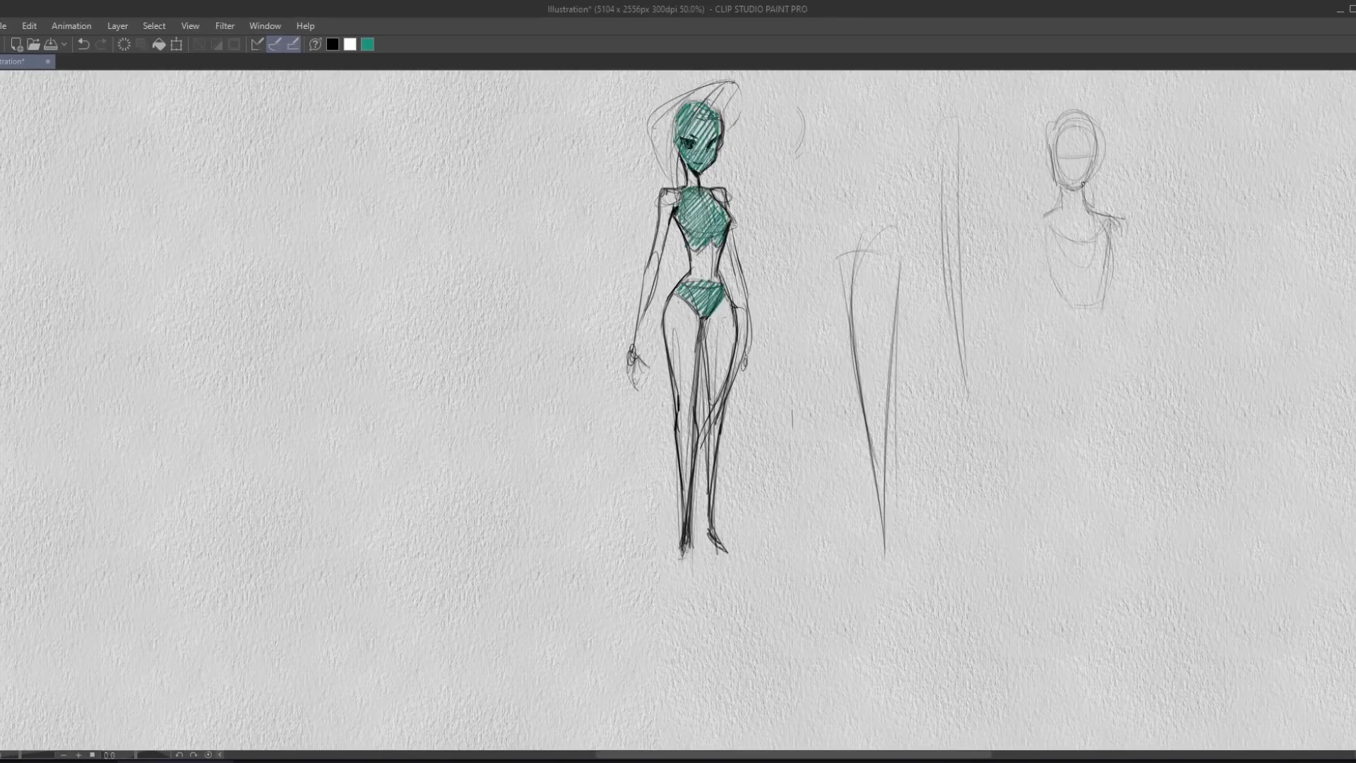
# Extend the second woman's figure with a waist, pelvis and long outline strokes for both legs.
pyautogui.moveTo(1062, 188)
pyautogui.mouseDown()
pyautogui.moveTo(1030, 229)
pyautogui.moveTo(1026, 298)
pyautogui.moveTo(1052, 286)
pyautogui.moveTo(1052, 361)
pyautogui.moveTo(1098, 365)
pyautogui.moveTo(1120, 345)
pyautogui.moveTo(1072, 358)
pyautogui.mouseUp()
pyautogui.moveTo(1111, 335); pyautogui.dragTo(1095, 371)
pyautogui.moveTo(1053, 324); pyautogui.dragTo(1122, 328)
pyautogui.moveTo(1062, 374)
pyautogui.mouseDown()
pyautogui.moveTo(1112, 369)
pyautogui.moveTo(1081, 381)
pyautogui.mouseUp()
pyautogui.moveTo(1119, 328)
pyautogui.mouseDown()
pyautogui.moveTo(1125, 424)
pyautogui.moveTo(1099, 605)
pyautogui.mouseUp()
pyautogui.moveTo(1078, 376); pyautogui.dragTo(1028, 644)
# Sketch the second woman's two arms hanging straight down beside her torso.
pyautogui.moveTo(1120, 220); pyautogui.dragTo(1123, 308)
pyautogui.moveTo(1123, 247); pyautogui.dragTo(1133, 422)
pyautogui.moveTo(1023, 278); pyautogui.dragTo(1022, 335)
pyautogui.moveTo(1018, 238); pyautogui.dragTo(1014, 386)
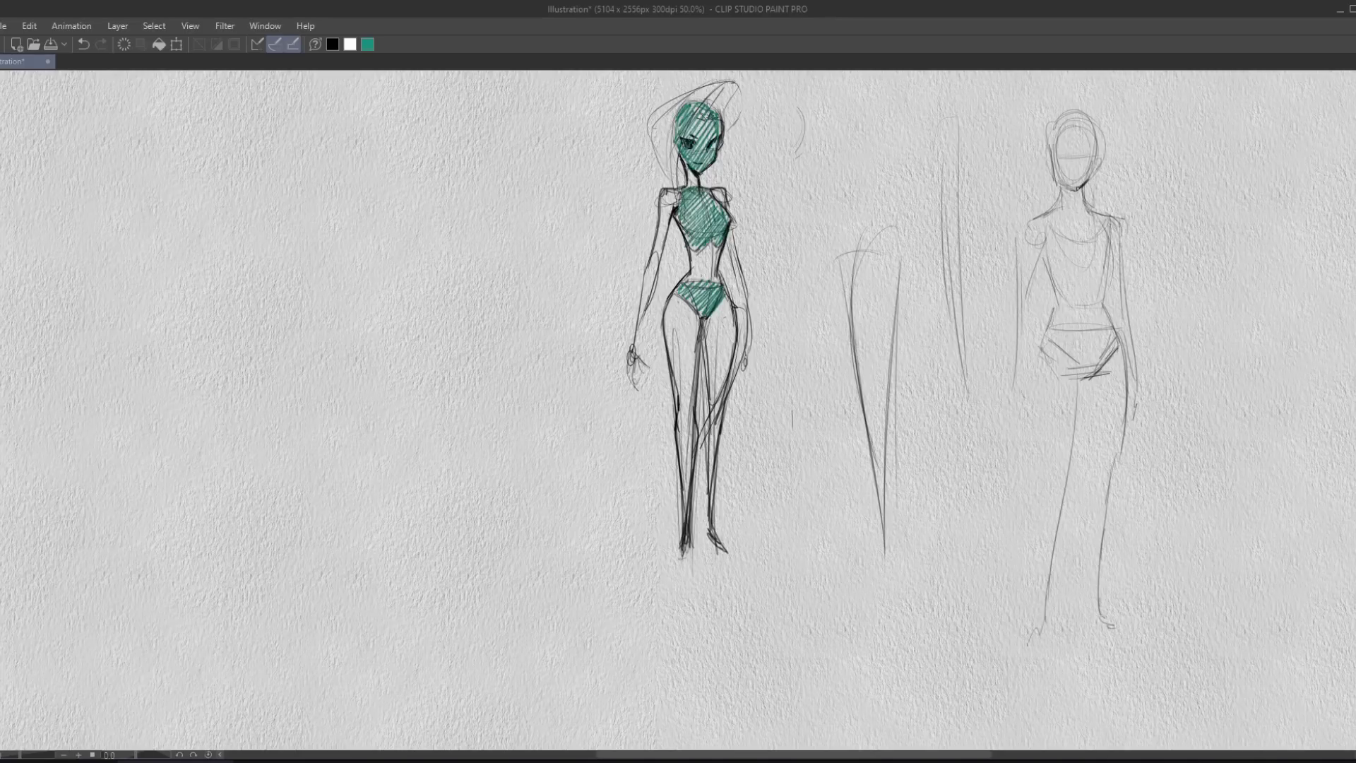
# Darken the second woman's jaw, draw her facial features and begin the hair around her face.
pyautogui.moveTo(1059, 185)
pyautogui.mouseDown()
pyautogui.moveTo(1061, 201)
pyautogui.moveTo(1051, 113)
pyautogui.moveTo(1086, 115)
pyautogui.moveTo(1094, 186)
pyautogui.moveTo(1076, 202)
pyautogui.mouseUp()
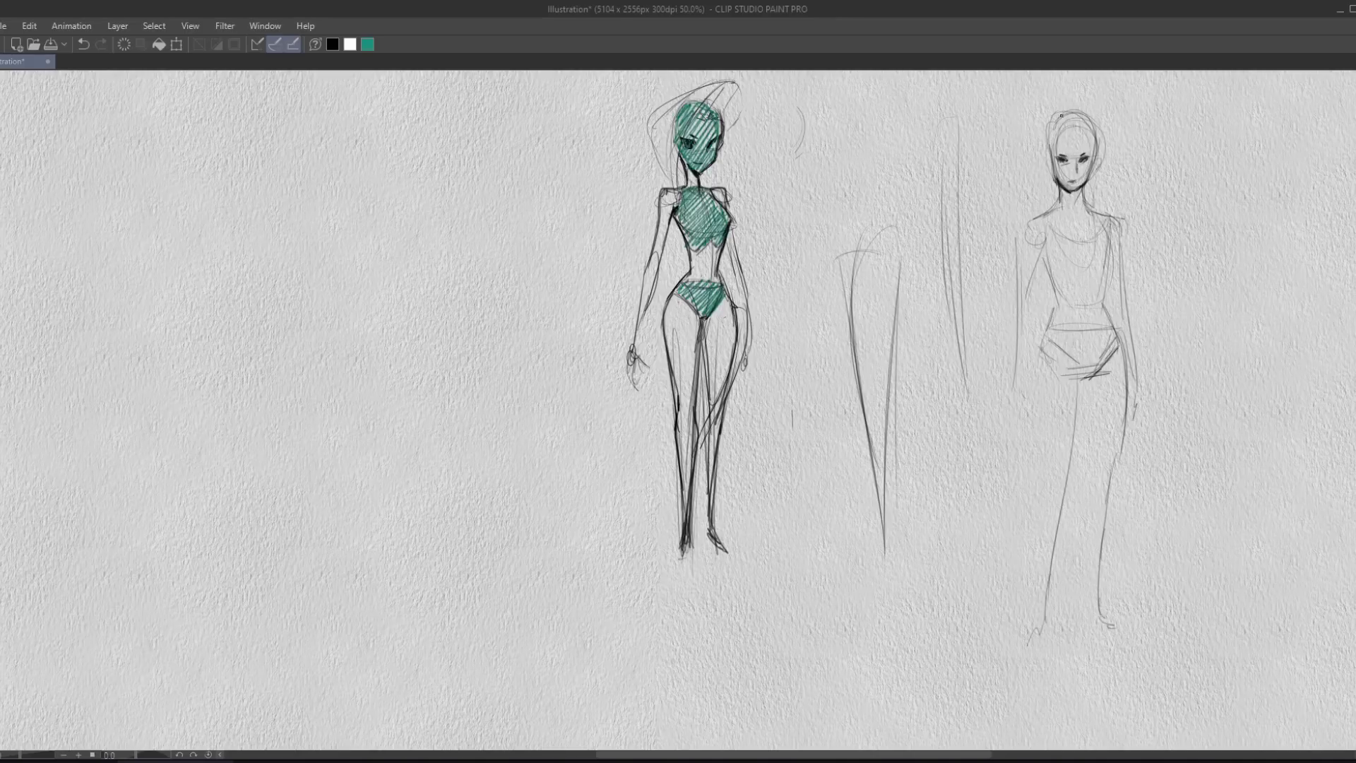
pyautogui.moveTo(1051, 159)
pyautogui.mouseDown()
pyautogui.moveTo(1054, 177)
pyautogui.moveTo(1047, 166)
pyautogui.moveTo(1093, 176)
pyautogui.mouseUp()
pyautogui.moveTo(1082, 117)
pyautogui.mouseDown()
pyautogui.moveTo(1053, 215)
pyautogui.moveTo(1046, 173)
pyautogui.moveTo(1051, 207)
pyautogui.moveTo(1040, 188)
pyautogui.mouseUp()
pyautogui.moveTo(1044, 139)
pyautogui.mouseDown()
pyautogui.moveTo(1029, 232)
pyautogui.moveTo(1061, 253)
pyautogui.moveTo(1058, 184)
pyautogui.moveTo(1031, 221)
pyautogui.mouseUp()
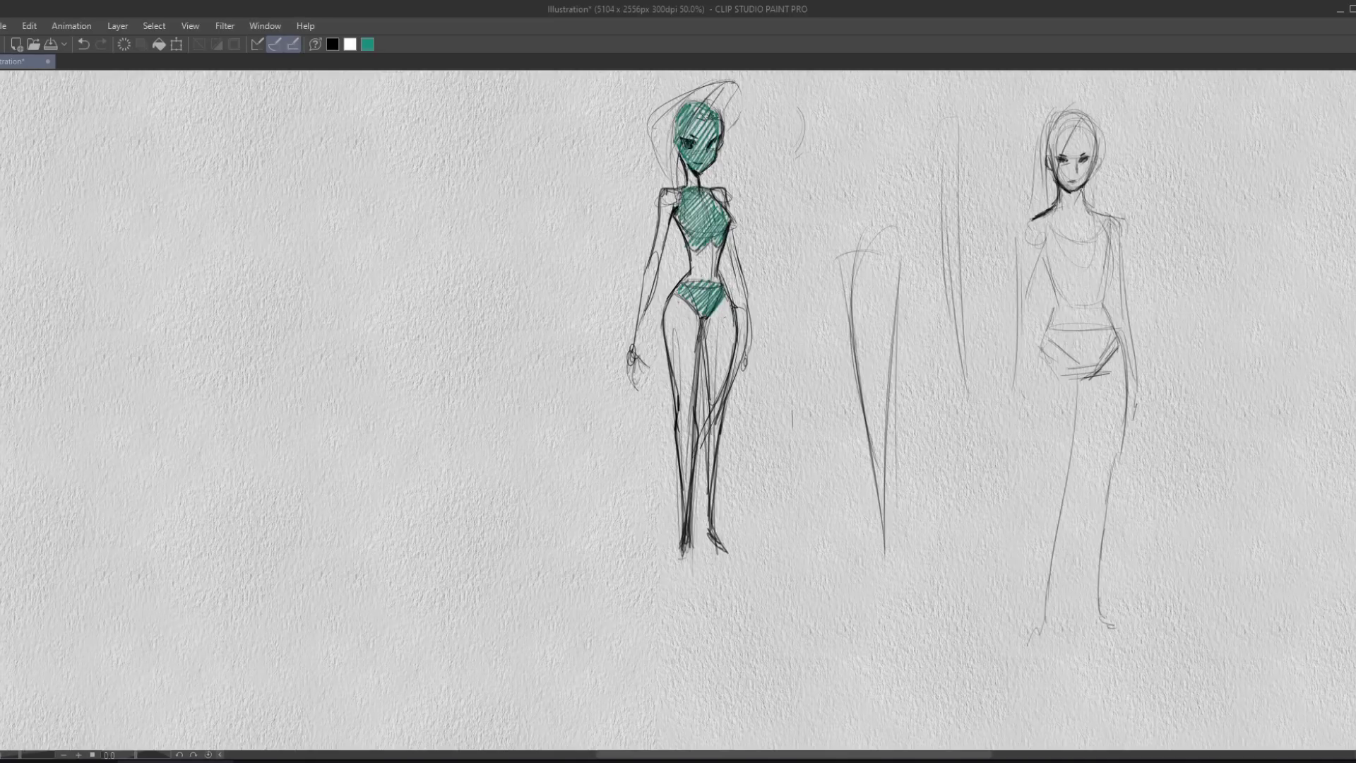
# Darken the neck and shoulder corners and frame the second woman's face with long straight hair on both sides.
pyautogui.moveTo(1082, 185)
pyautogui.mouseDown()
pyautogui.moveTo(1121, 233)
pyautogui.moveTo(1038, 215)
pyautogui.moveTo(1020, 224)
pyautogui.moveTo(1051, 200)
pyautogui.mouseUp()
pyautogui.hotkey('ctrl', 'z')
pyautogui.hotkey('ctrl', 'z')
pyautogui.moveTo(1049, 115)
pyautogui.mouseDown()
pyautogui.moveTo(1093, 121)
pyautogui.moveTo(1105, 196)
pyautogui.mouseUp()
pyautogui.moveTo(1098, 140); pyautogui.dragTo(1106, 206)
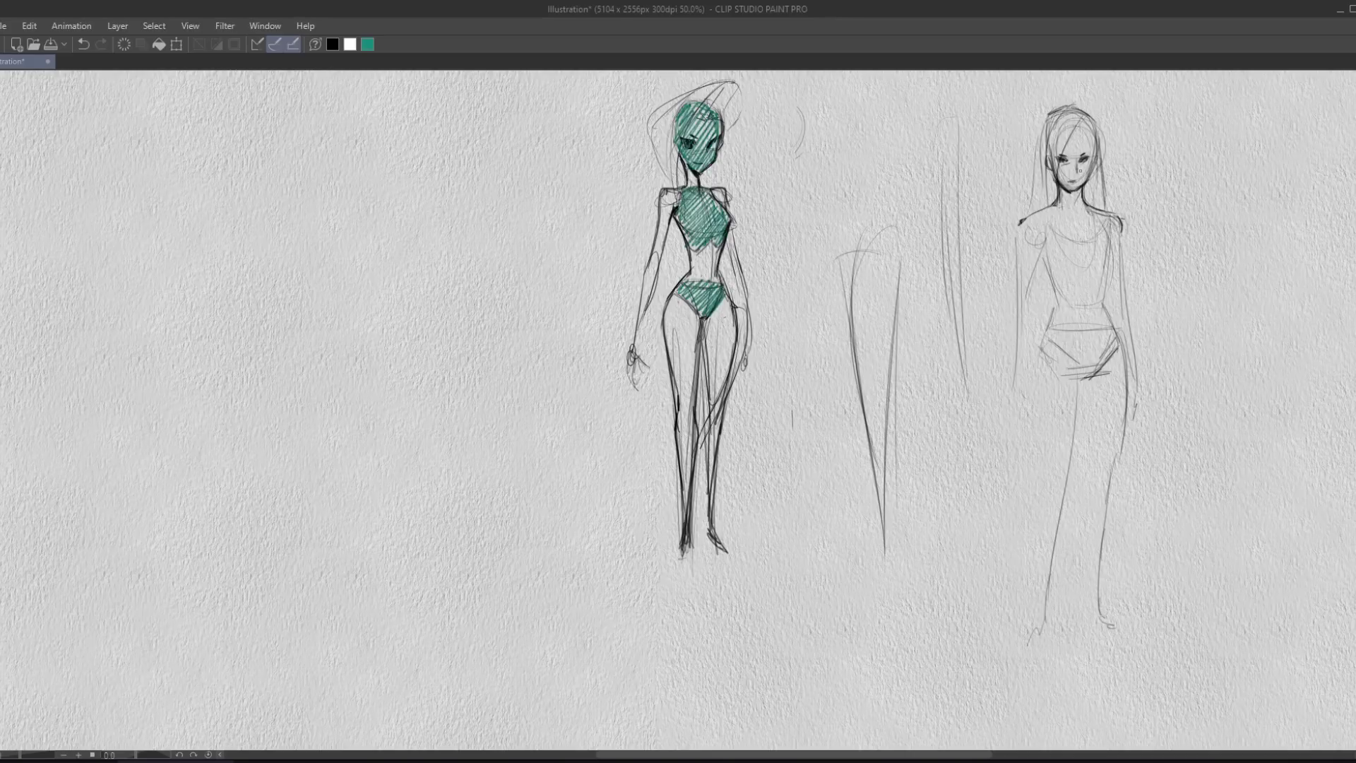
pyautogui.moveTo(1043, 118); pyautogui.dragTo(1024, 214)
pyautogui.moveTo(1096, 121); pyautogui.dragTo(1109, 214)
pyautogui.moveTo(1081, 117); pyautogui.dragTo(1045, 212)
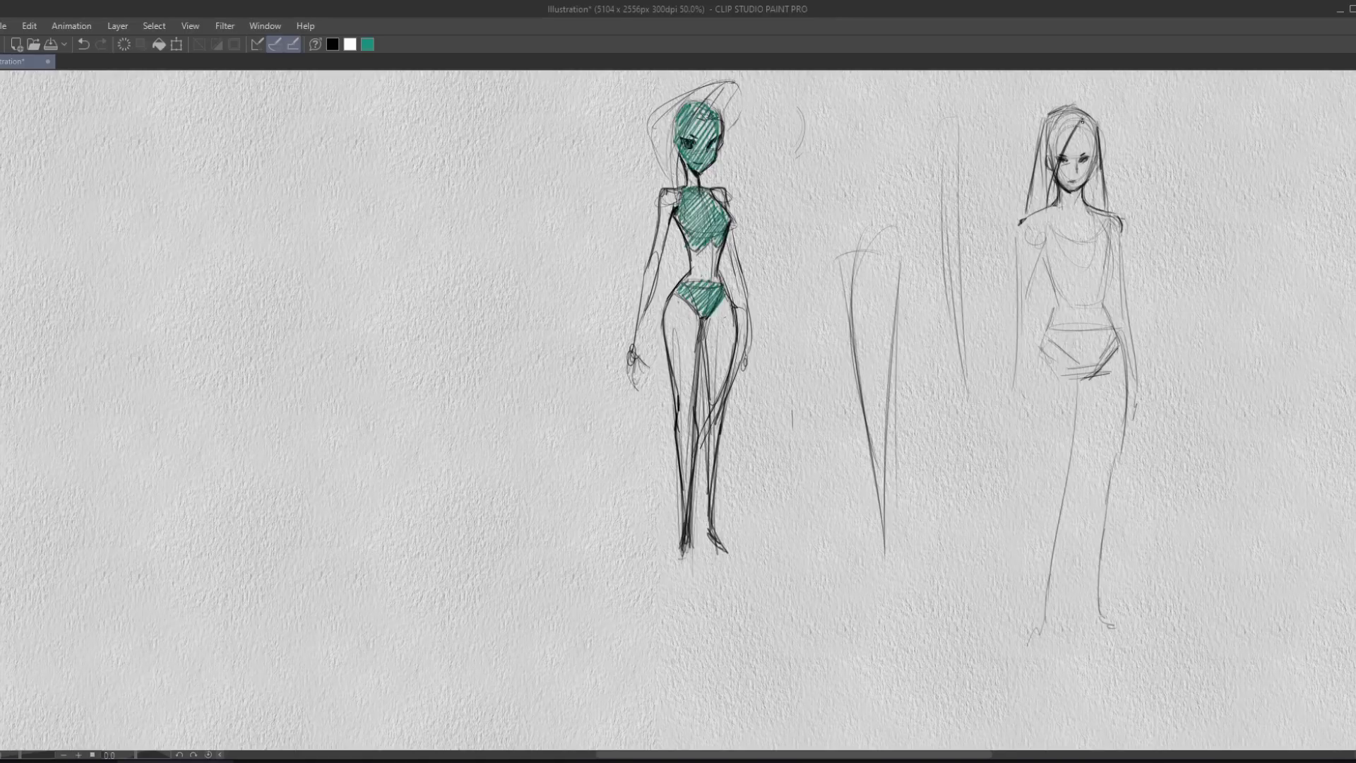
# Accent the second woman's hair parting, draw her collarbone line and define both sides of her torso.
pyautogui.moveTo(1082, 121); pyautogui.dragTo(1083, 127)
pyautogui.moveTo(1035, 239); pyautogui.dragTo(1053, 304)
pyautogui.moveTo(1026, 221)
pyautogui.mouseDown()
pyautogui.moveTo(1100, 216)
pyautogui.moveTo(1121, 288)
pyautogui.mouseUp()
pyautogui.moveTo(1112, 228); pyautogui.dragTo(1103, 309)
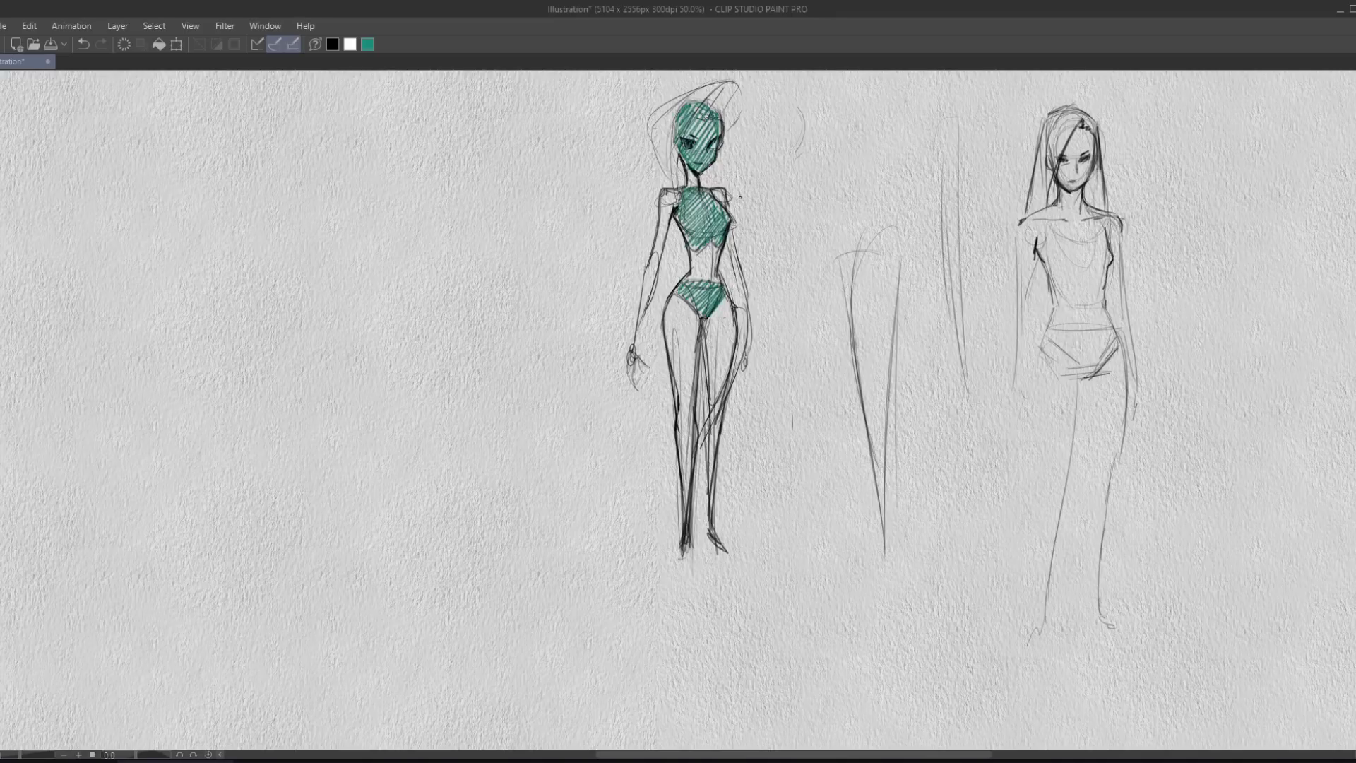
# Darken the second woman's waist, hips and thighs with curved contours down to the knees.
pyautogui.moveTo(1043, 337); pyautogui.dragTo(1032, 361)
pyautogui.moveTo(1051, 311)
pyautogui.mouseDown()
pyautogui.moveTo(1024, 366)
pyautogui.moveTo(1022, 419)
pyautogui.moveTo(1043, 478)
pyautogui.mouseUp()
pyautogui.moveTo(1079, 388); pyautogui.dragTo(1060, 474)
pyautogui.moveTo(1084, 382); pyautogui.dragTo(1093, 477)
pyautogui.moveTo(1124, 350); pyautogui.dragTo(1112, 485)
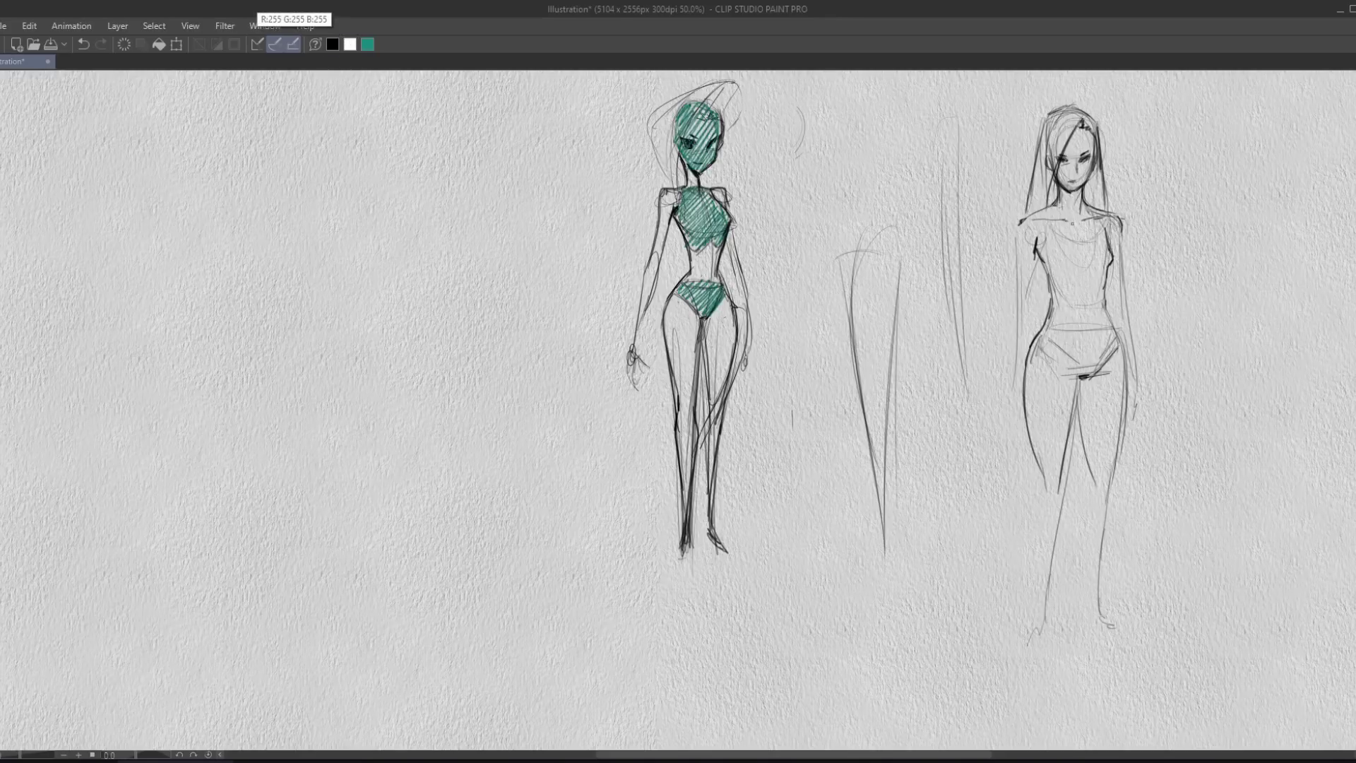
# Add a neckline and rib arch to the second woman's torso, and hatch her pelvis in teal.
pyautogui.moveTo(1058, 208)
pyautogui.mouseDown()
pyautogui.moveTo(1079, 210)
pyautogui.moveTo(1041, 256)
pyautogui.moveTo(1086, 207)
pyautogui.moveTo(1099, 253)
pyautogui.moveTo(1053, 291)
pyautogui.moveTo(1096, 290)
pyautogui.moveTo(1107, 271)
pyautogui.mouseUp()
pyautogui.moveTo(1106, 219); pyautogui.dragTo(1094, 253)
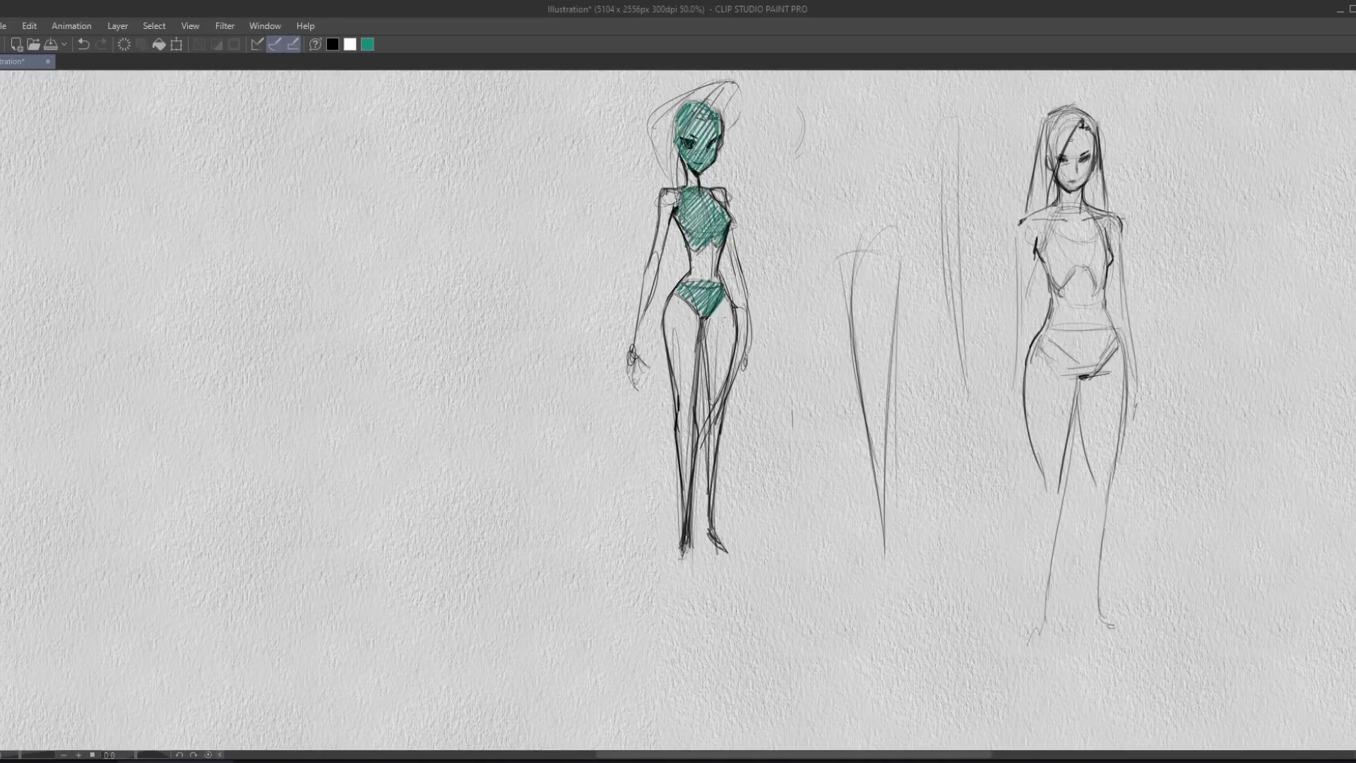
pyautogui.moveTo(1052, 331)
pyautogui.mouseDown()
pyautogui.moveTo(1122, 339)
pyautogui.moveTo(1110, 336)
pyautogui.mouseUp()
pyautogui.moveTo(1079, 332)
pyautogui.mouseDown()
pyautogui.moveTo(1037, 344)
pyautogui.moveTo(1086, 373)
pyautogui.mouseUp()
pyautogui.moveTo(1049, 333)
pyautogui.mouseDown()
pyautogui.moveTo(1035, 345)
pyautogui.moveTo(1066, 370)
pyautogui.mouseUp()
pyautogui.moveTo(1111, 331)
pyautogui.mouseDown()
pyautogui.moveTo(1075, 372)
pyautogui.moveTo(1087, 376)
pyautogui.mouseUp()
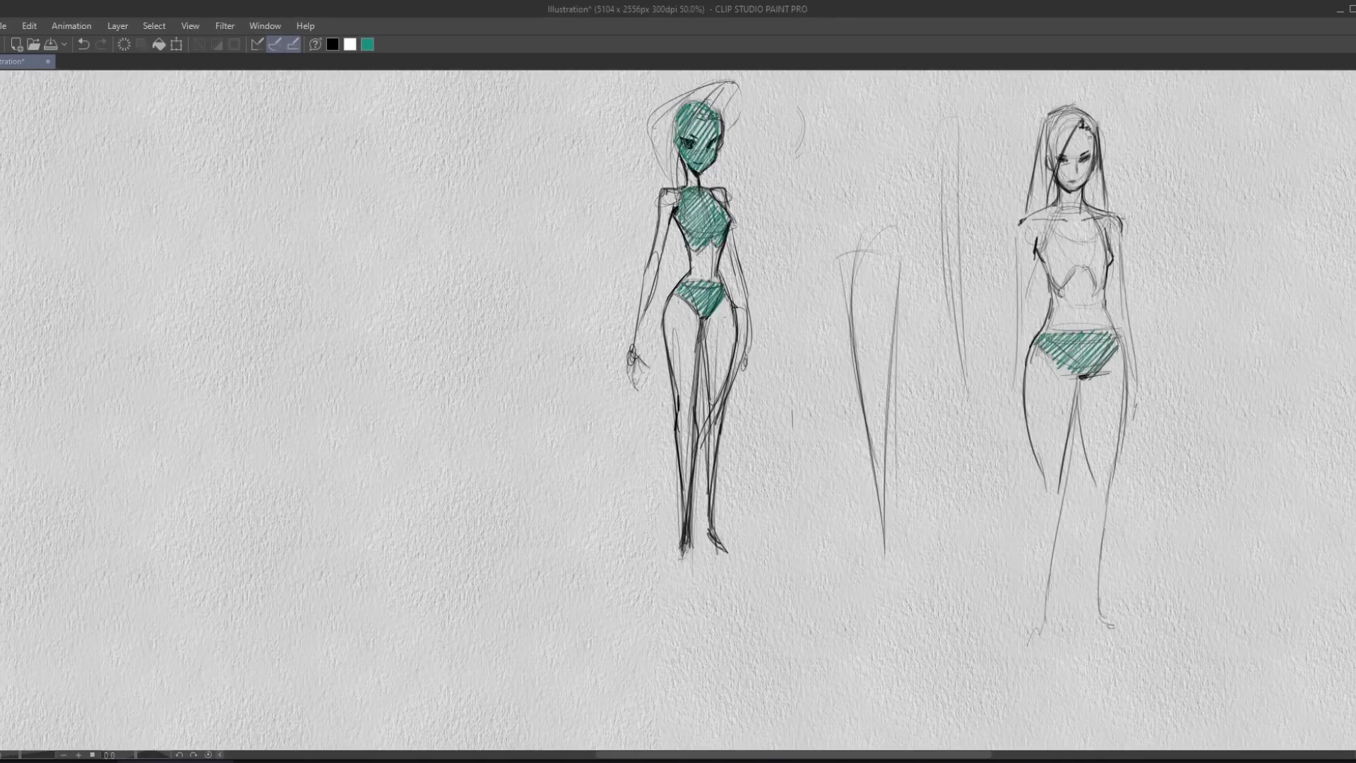
# Hatch the second woman's head and ribcage in teal and fill the pelvis up to the waistband.
pyautogui.moveTo(1065, 117)
pyautogui.mouseDown()
pyautogui.moveTo(1049, 141)
pyautogui.moveTo(1065, 188)
pyautogui.mouseUp()
pyautogui.moveTo(1085, 141); pyautogui.dragTo(1059, 171)
pyautogui.moveTo(1074, 117)
pyautogui.mouseDown()
pyautogui.moveTo(1050, 152)
pyautogui.moveTo(1067, 126)
pyautogui.moveTo(1042, 261)
pyautogui.mouseUp()
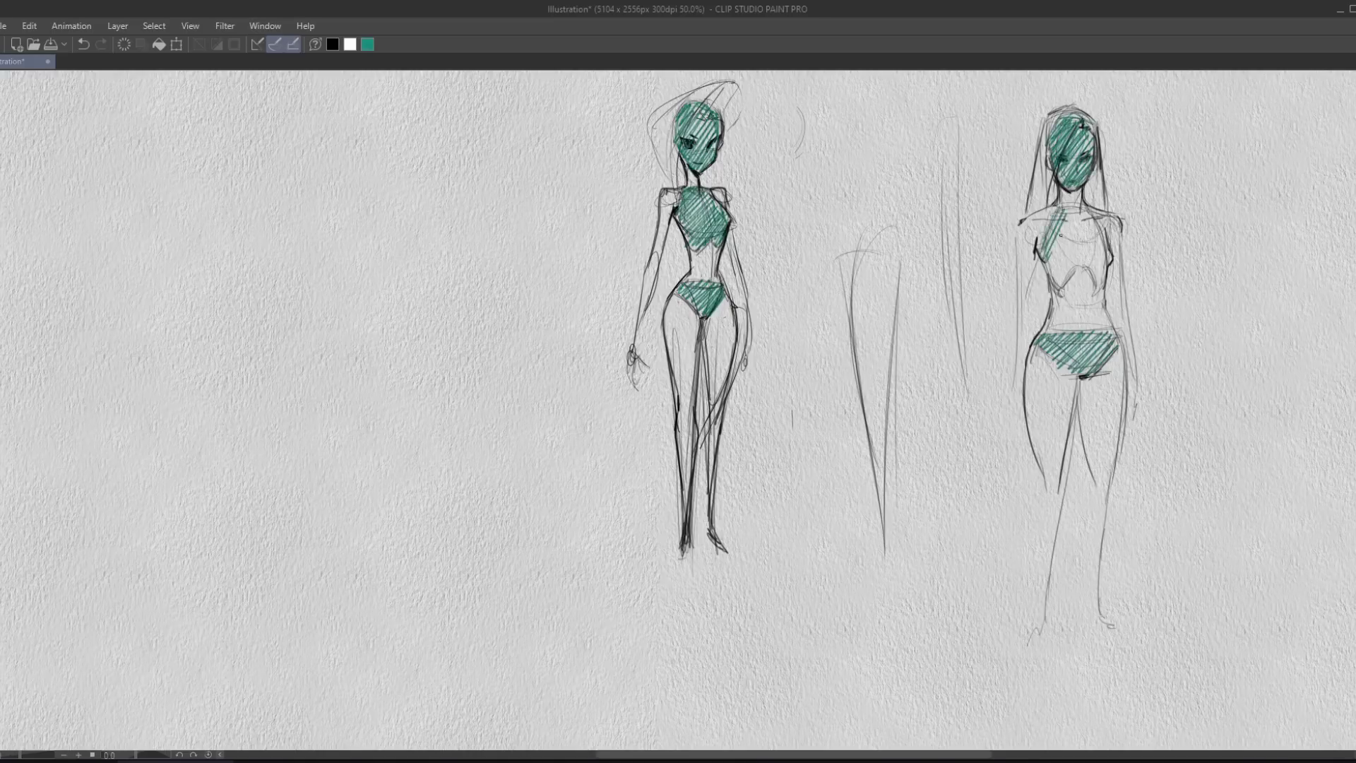
pyautogui.moveTo(1080, 210)
pyautogui.mouseDown()
pyautogui.moveTo(1048, 274)
pyautogui.moveTo(1055, 296)
pyautogui.mouseUp()
pyautogui.moveTo(1083, 239)
pyautogui.mouseDown()
pyautogui.moveTo(1056, 302)
pyautogui.moveTo(1071, 260)
pyautogui.moveTo(1090, 291)
pyautogui.mouseUp()
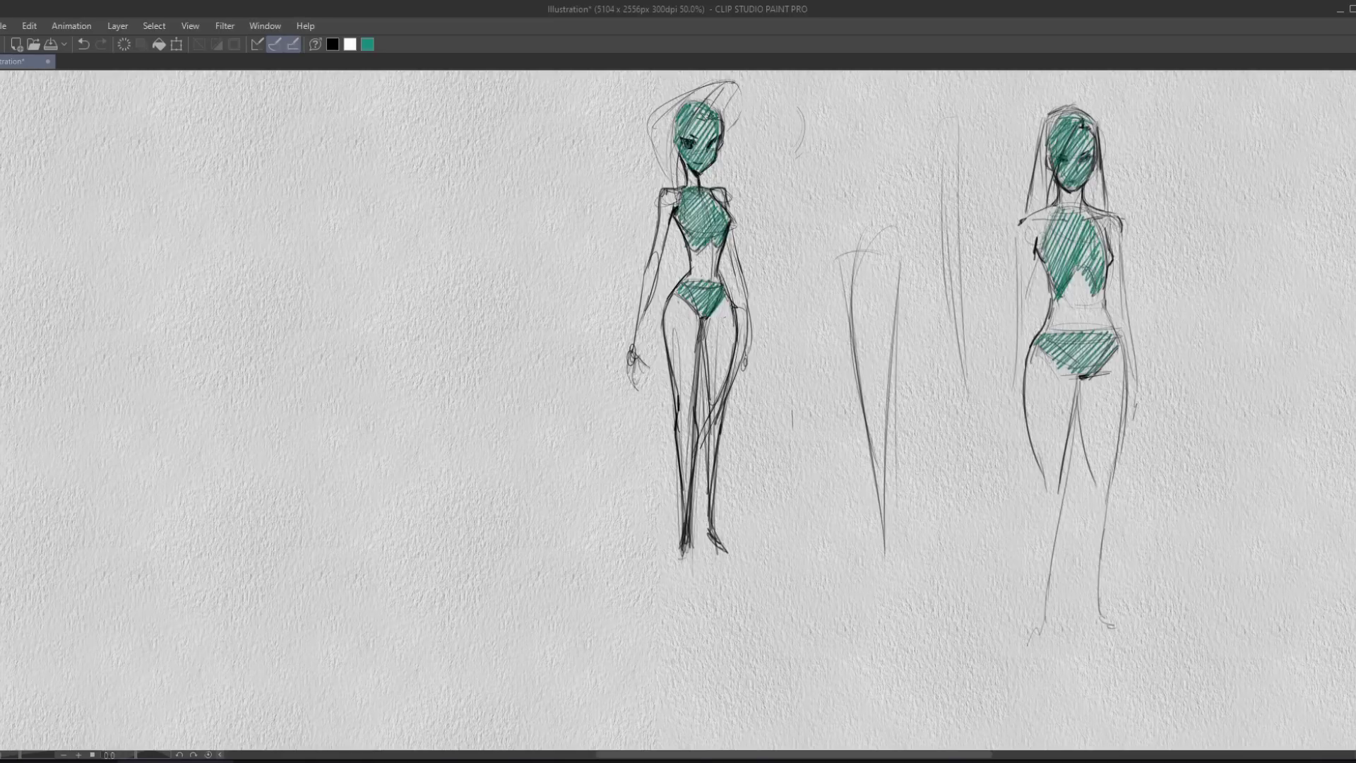
pyautogui.moveTo(1094, 214)
pyautogui.mouseDown()
pyautogui.moveTo(1063, 236)
pyautogui.moveTo(1088, 268)
pyautogui.moveTo(1070, 267)
pyautogui.moveTo(1057, 307)
pyautogui.mouseUp()
pyautogui.moveTo(1105, 251); pyautogui.dragTo(1090, 299)
pyautogui.moveTo(1105, 253)
pyautogui.mouseDown()
pyautogui.moveTo(1098, 303)
pyautogui.moveTo(1040, 335)
pyautogui.moveTo(1092, 334)
pyautogui.mouseUp()
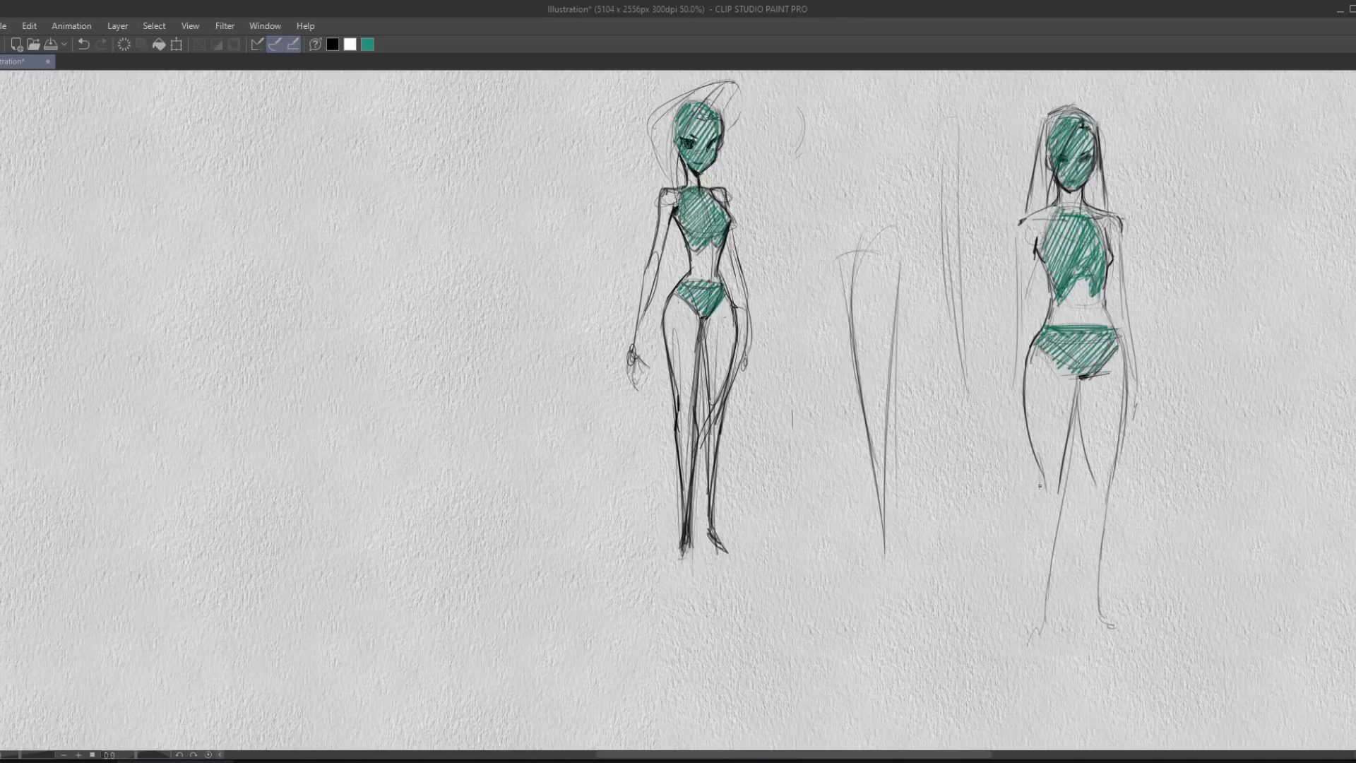
# Define the knee, calf and ankle of the second woman's leg on the viewer's left.
pyautogui.moveTo(1038, 463)
pyautogui.mouseDown()
pyautogui.moveTo(1058, 488)
pyautogui.moveTo(1061, 469)
pyautogui.moveTo(1060, 529)
pyautogui.moveTo(1031, 513)
pyautogui.mouseUp()
pyautogui.moveTo(1043, 489)
pyautogui.mouseDown()
pyautogui.moveTo(1053, 557)
pyautogui.moveTo(1032, 507)
pyautogui.moveTo(1028, 526)
pyautogui.moveTo(1038, 623)
pyautogui.mouseUp()
pyautogui.moveTo(1037, 620); pyautogui.dragTo(1054, 632)
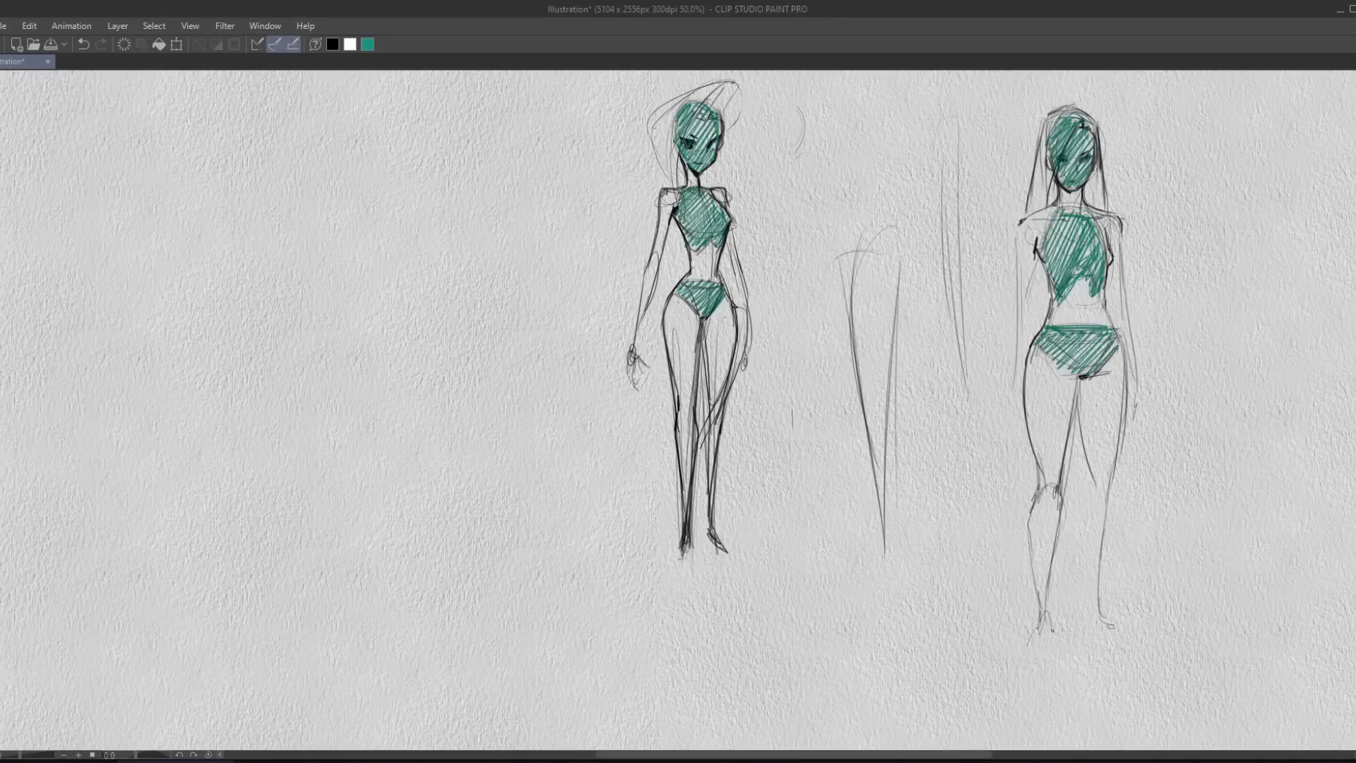
# Sketch the knee, calf and outward-turned foot of the leg on the viewer's right, and finish the other foot.
pyautogui.moveTo(1092, 492); pyautogui.dragTo(1112, 488)
pyautogui.moveTo(1124, 418); pyautogui.dragTo(1111, 526)
pyautogui.moveTo(1092, 476); pyautogui.dragTo(1093, 490)
pyautogui.moveTo(1093, 481)
pyautogui.mouseDown()
pyautogui.moveTo(1086, 502)
pyautogui.moveTo(1110, 499)
pyautogui.moveTo(1113, 526)
pyautogui.moveTo(1111, 496)
pyautogui.mouseUp()
pyautogui.moveTo(1101, 483); pyautogui.dragTo(1112, 495)
pyautogui.moveTo(1120, 428); pyautogui.dragTo(1111, 594)
pyautogui.moveTo(1090, 466)
pyautogui.mouseDown()
pyautogui.moveTo(1080, 512)
pyautogui.moveTo(1120, 616)
pyautogui.moveTo(1105, 626)
pyautogui.moveTo(1151, 635)
pyautogui.mouseUp()
pyautogui.moveTo(1038, 644)
pyautogui.mouseDown()
pyautogui.moveTo(1051, 628)
pyautogui.moveTo(1046, 658)
pyautogui.moveTo(1031, 647)
pyautogui.mouseUp()
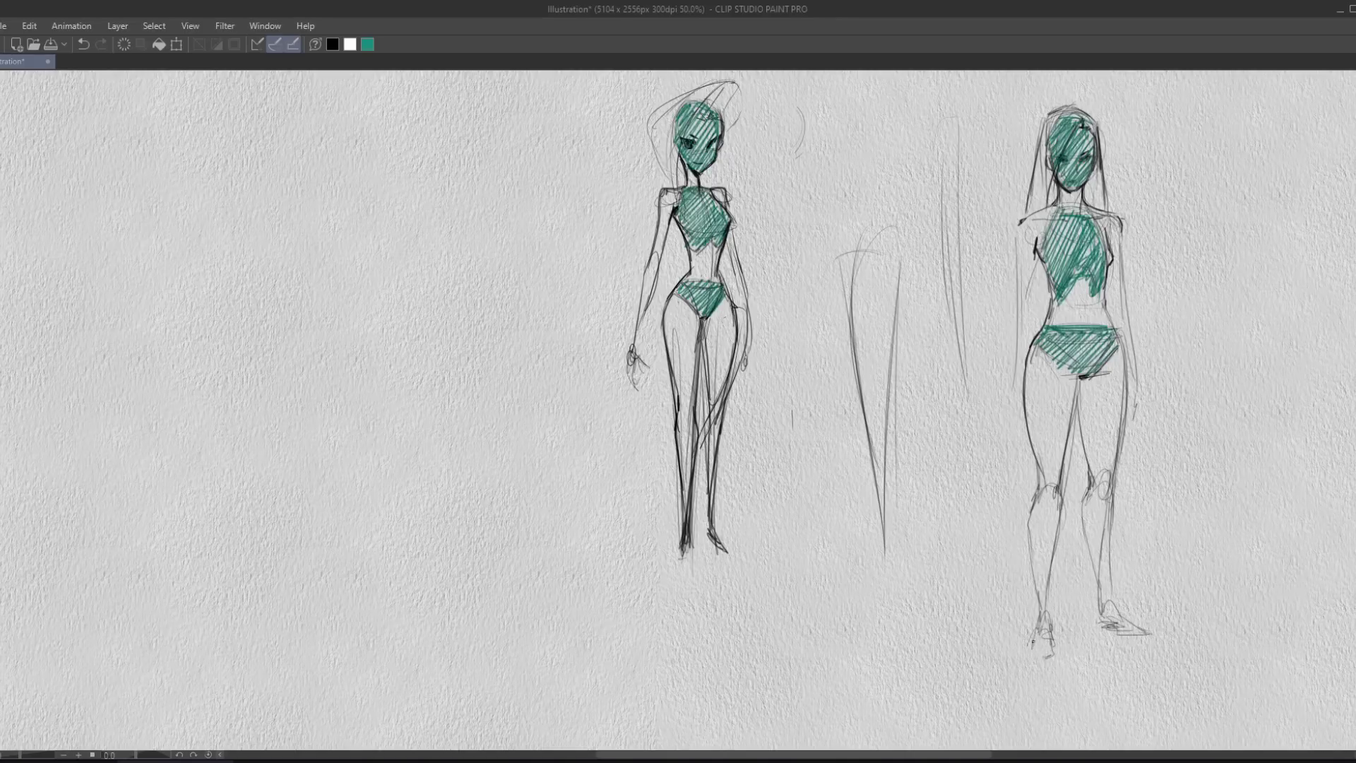
# Sketch a broad man's small head, sloping neck and wide shoulders in the empty area beside the first woman.
pyautogui.moveTo(459, 218)
pyautogui.mouseDown()
pyautogui.moveTo(480, 212)
pyautogui.moveTo(488, 151)
pyautogui.mouseUp()
pyautogui.moveTo(454, 202); pyautogui.dragTo(410, 286)
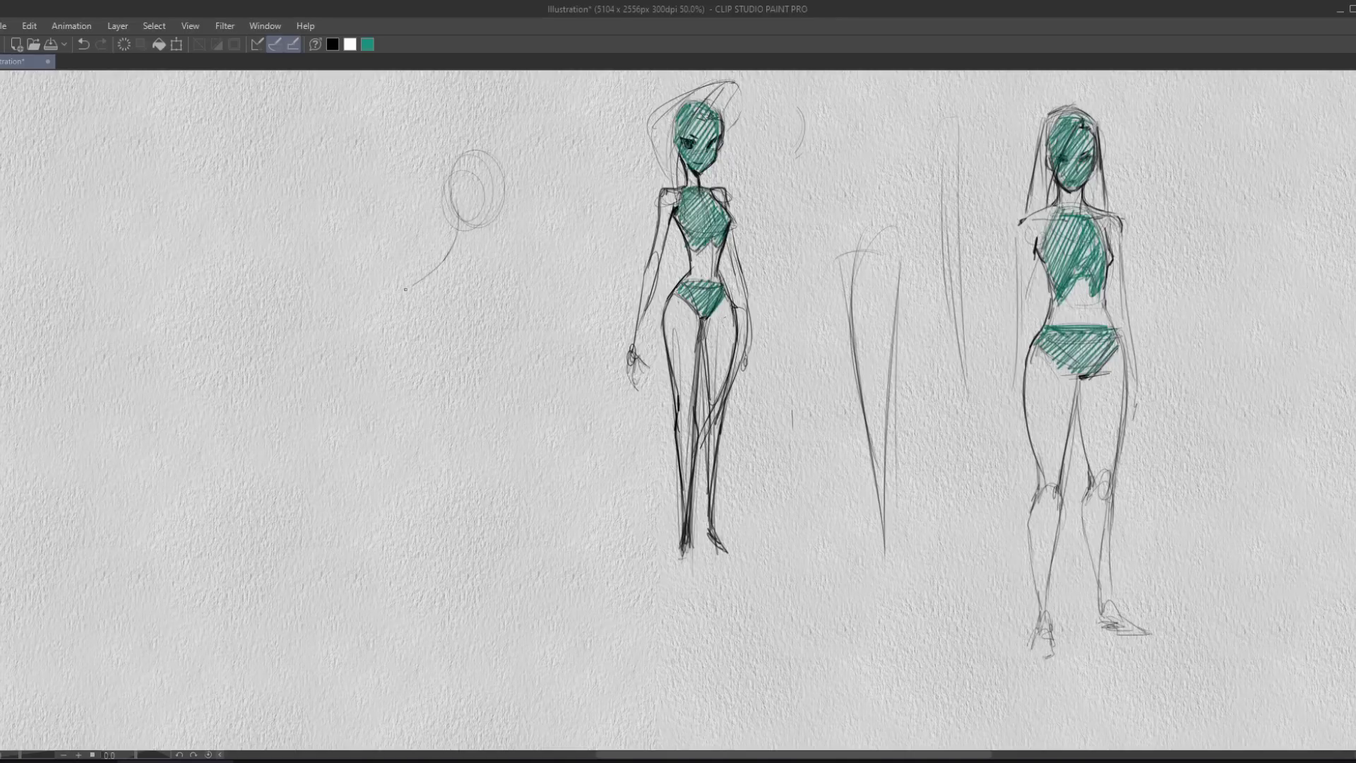
pyautogui.moveTo(509, 205)
pyautogui.mouseDown()
pyautogui.moveTo(606, 297)
pyautogui.moveTo(548, 436)
pyautogui.mouseUp()
pyautogui.moveTo(370, 316); pyautogui.dragTo(401, 349)
pyautogui.moveTo(460, 256)
pyautogui.mouseDown()
pyautogui.moveTo(385, 326)
pyautogui.moveTo(311, 468)
pyautogui.mouseUp()
pyautogui.moveTo(452, 189)
pyautogui.mouseDown()
pyautogui.moveTo(459, 160)
pyautogui.moveTo(506, 170)
pyautogui.moveTo(489, 236)
pyautogui.mouseUp()
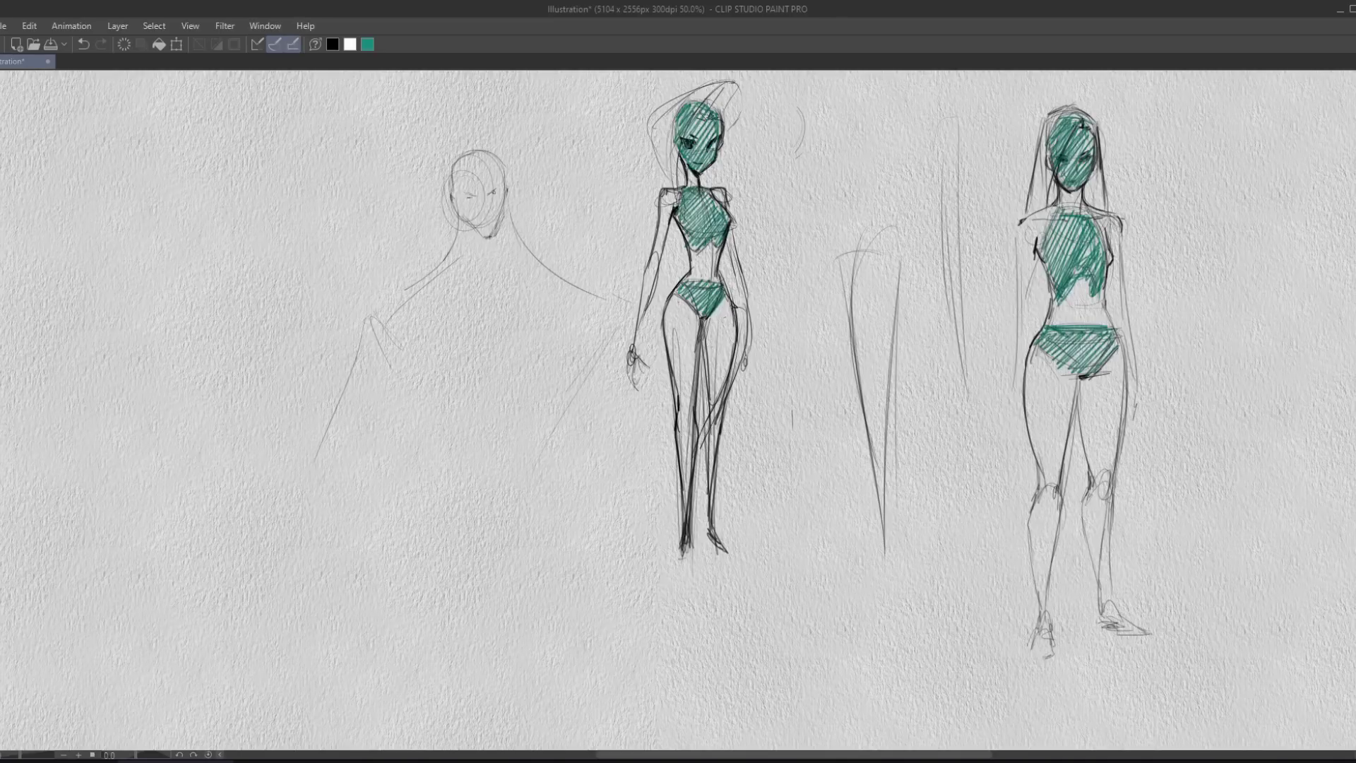
# Draw the man's frowning eyes, nose and mouth, and firm up his jaw and head outline.
pyautogui.moveTo(461, 190); pyautogui.dragTo(474, 197)
pyautogui.moveTo(480, 226); pyautogui.dragTo(495, 224)
pyautogui.press('super')
pyautogui.moveTo(477, 269)
pyautogui.mouseDown()
pyautogui.moveTo(499, 259)
pyautogui.moveTo(492, 221)
pyautogui.moveTo(464, 226)
pyautogui.moveTo(497, 228)
pyautogui.mouseUp()
pyautogui.hotkey('ctrl', 'z')
pyautogui.press('super')
pyautogui.moveTo(508, 172); pyautogui.dragTo(494, 155)
# Block in the man's chest as a wide trapezoid with a straight shoulder line and tapering sides.
pyautogui.moveTo(454, 224)
pyautogui.mouseDown()
pyautogui.moveTo(404, 290)
pyautogui.moveTo(351, 315)
pyautogui.moveTo(614, 294)
pyautogui.mouseUp()
pyautogui.moveTo(606, 341); pyautogui.dragTo(523, 427)
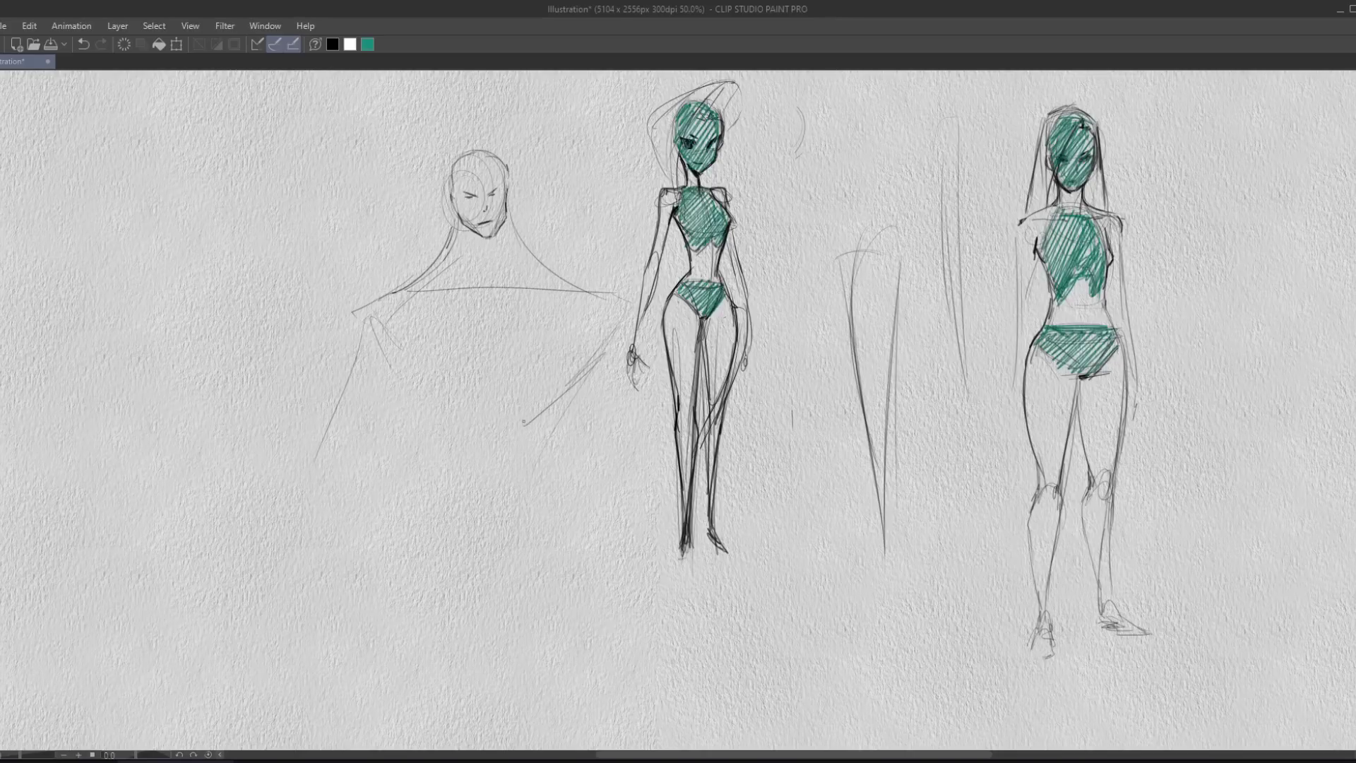
pyautogui.moveTo(367, 321)
pyautogui.mouseDown()
pyautogui.moveTo(411, 428)
pyautogui.moveTo(522, 438)
pyautogui.moveTo(555, 426)
pyautogui.mouseUp()
pyautogui.moveTo(574, 385)
pyautogui.mouseDown()
pyautogui.moveTo(543, 452)
pyautogui.moveTo(565, 418)
pyautogui.mouseUp()
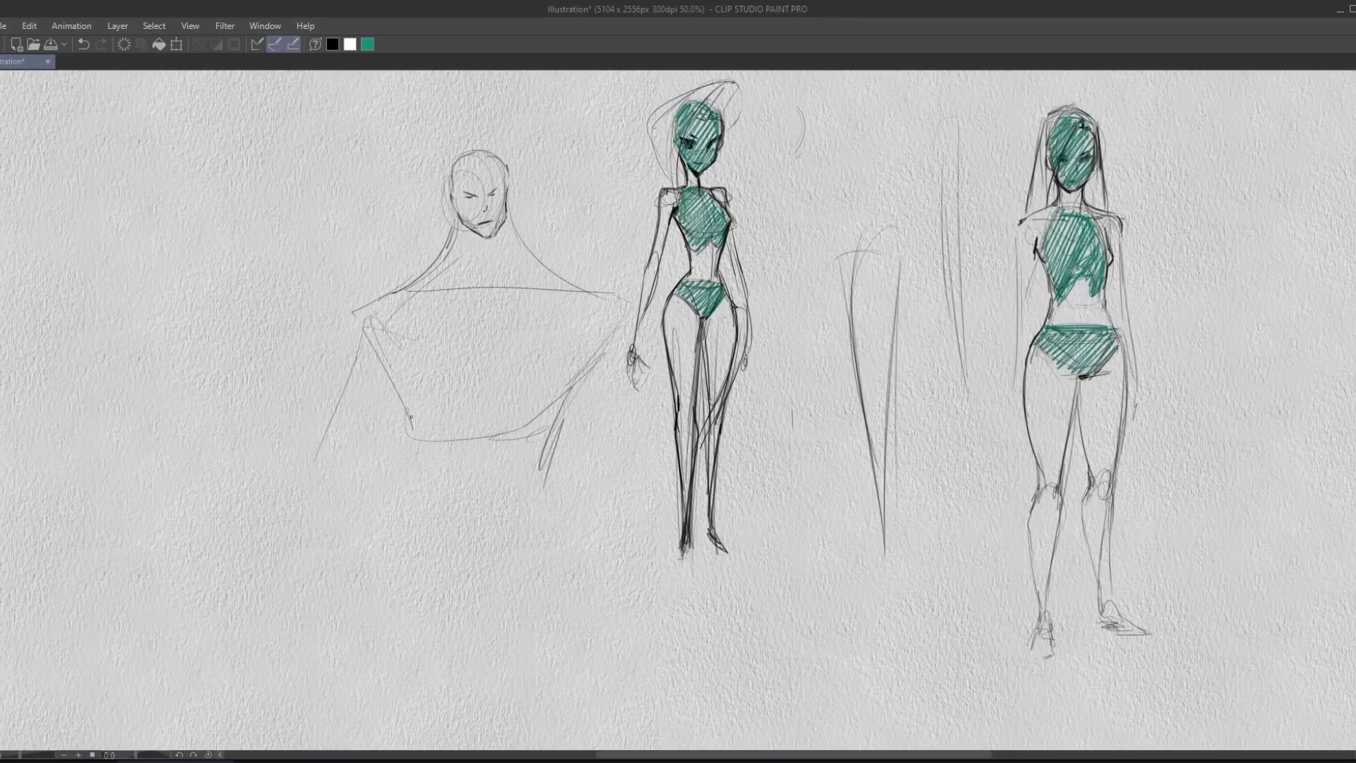
# Sketch the man's abdomen below the chest and add thick, bulky arms on both sides.
pyautogui.moveTo(376, 344)
pyautogui.mouseDown()
pyautogui.moveTo(386, 495)
pyautogui.moveTo(552, 493)
pyautogui.mouseUp()
pyautogui.moveTo(643, 307); pyautogui.dragTo(669, 540)
pyautogui.moveTo(564, 418)
pyautogui.mouseDown()
pyautogui.moveTo(589, 508)
pyautogui.moveTo(679, 431)
pyautogui.mouseUp()
pyautogui.moveTo(649, 323); pyautogui.dragTo(665, 472)
pyautogui.moveTo(353, 478)
pyautogui.mouseDown()
pyautogui.moveTo(386, 340)
pyautogui.moveTo(297, 424)
pyautogui.mouseUp()
pyautogui.moveTo(361, 308); pyautogui.dragTo(291, 501)
# Darken the man's jaw with a short chin beard and square off the top of his head.
pyautogui.moveTo(449, 195)
pyautogui.mouseDown()
pyautogui.moveTo(453, 213)
pyautogui.moveTo(449, 162)
pyautogui.moveTo(506, 202)
pyautogui.moveTo(483, 240)
pyautogui.moveTo(498, 233)
pyautogui.mouseUp()
pyautogui.press('e')
pyautogui.hotkey('ctrl', 'z')
pyautogui.moveTo(502, 155); pyautogui.dragTo(485, 149)
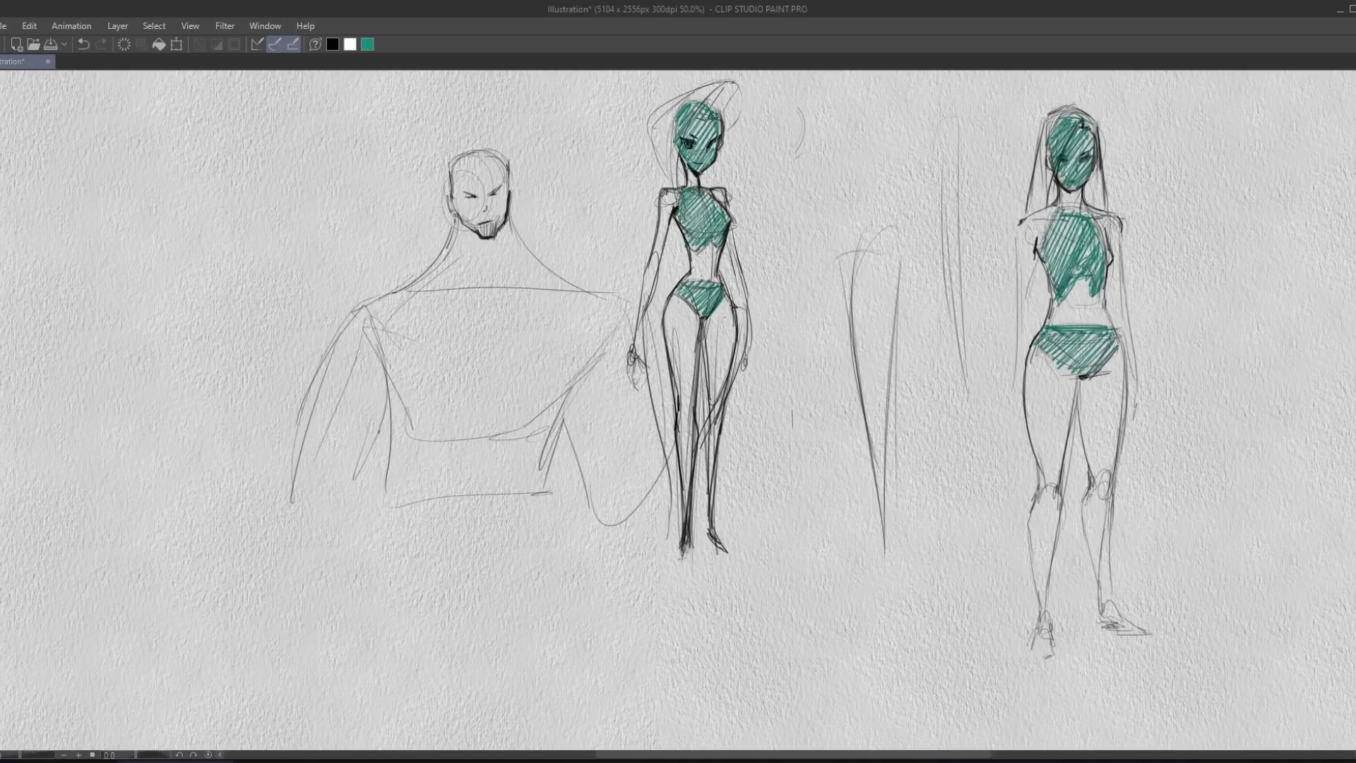
# Darken the man's sloping trapezius lines, upper shoulder and the top of his head.
pyautogui.moveTo(456, 214)
pyautogui.mouseDown()
pyautogui.moveTo(450, 241)
pyautogui.moveTo(397, 293)
pyautogui.mouseUp()
pyautogui.moveTo(509, 214)
pyautogui.mouseDown()
pyautogui.moveTo(514, 238)
pyautogui.moveTo(583, 297)
pyautogui.mouseUp()
pyautogui.moveTo(413, 282); pyautogui.dragTo(348, 317)
pyautogui.moveTo(452, 161); pyautogui.dragTo(506, 159)
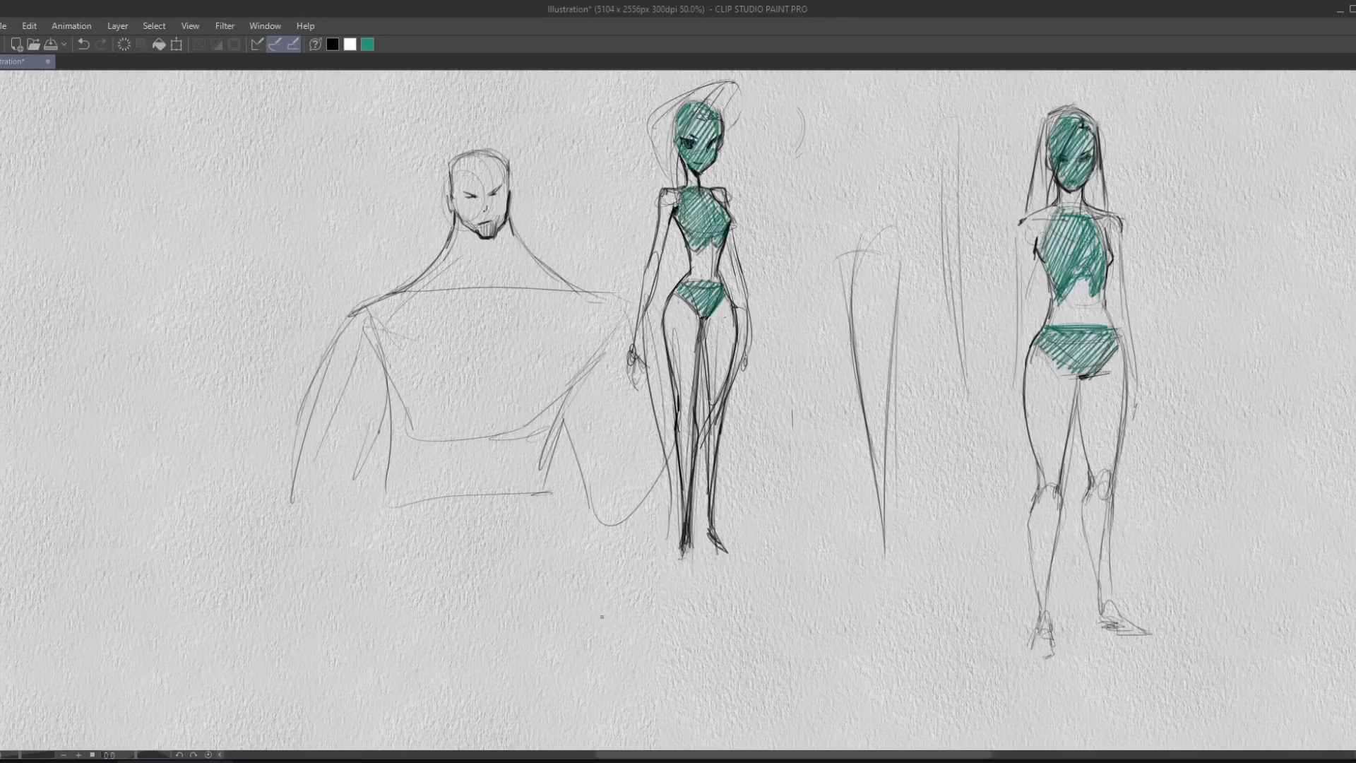
# Draw the neck muscles converging at the base of the man's throat, with light marks for the collarbones.
pyautogui.moveTo(455, 229); pyautogui.dragTo(468, 302)
pyautogui.moveTo(515, 243); pyautogui.dragTo(507, 300)
pyautogui.moveTo(504, 252); pyautogui.dragTo(495, 282)
pyautogui.moveTo(506, 228); pyautogui.dragTo(491, 306)
pyautogui.moveTo(512, 239); pyautogui.dragTo(500, 306)
pyautogui.moveTo(454, 234); pyautogui.dragTo(480, 274)
pyautogui.moveTo(451, 242)
pyautogui.mouseDown()
pyautogui.moveTo(504, 274)
pyautogui.moveTo(493, 278)
pyautogui.moveTo(528, 250)
pyautogui.mouseUp()
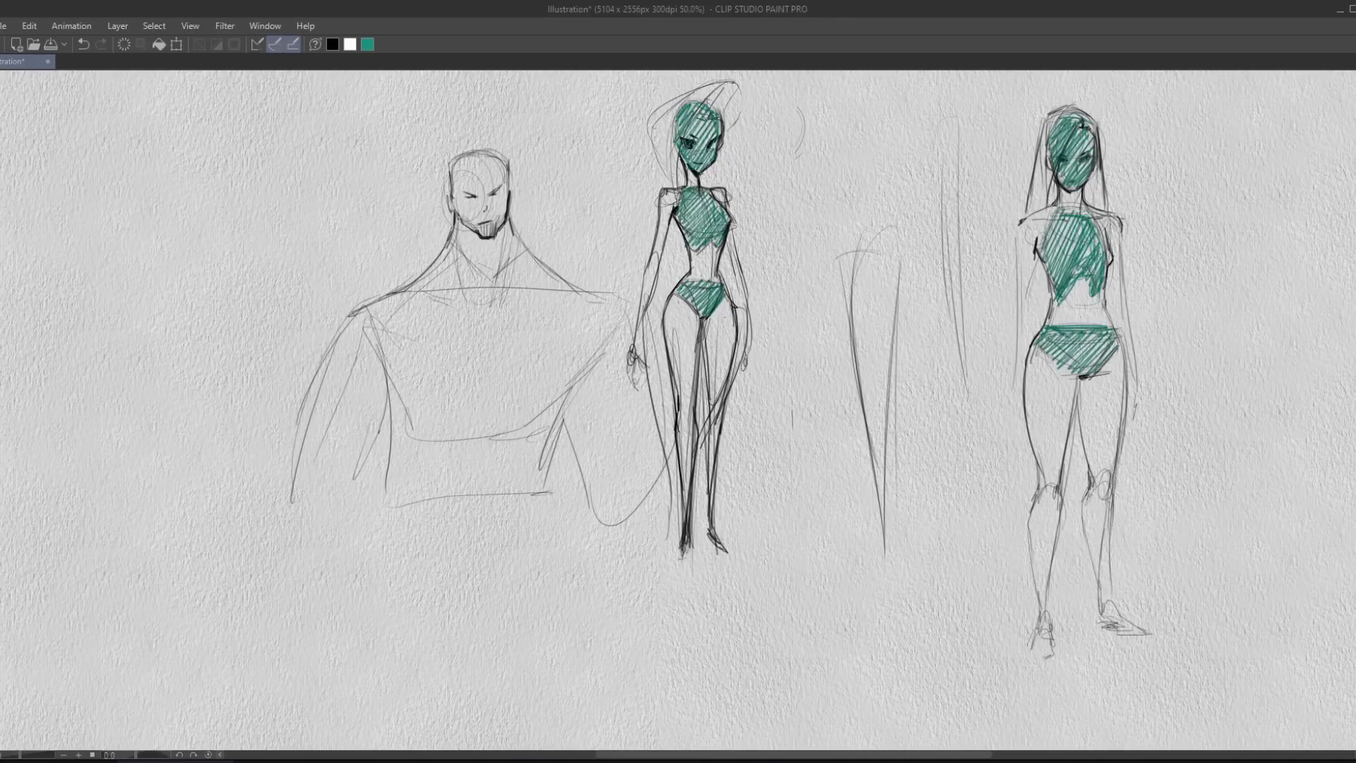
# Shade the man's neck beneath the jaw with vertical hatching.
pyautogui.moveTo(460, 218); pyautogui.dragTo(461, 243)
pyautogui.moveTo(465, 228); pyautogui.dragTo(466, 254)
pyautogui.moveTo(470, 230); pyautogui.dragTo(476, 264)
pyautogui.moveTo(481, 240); pyautogui.dragTo(482, 267)
pyautogui.moveTo(487, 241); pyautogui.dragTo(491, 274)
pyautogui.moveTo(511, 222)
pyautogui.mouseDown()
pyautogui.moveTo(502, 272)
pyautogui.moveTo(510, 265)
pyautogui.moveTo(452, 250)
pyautogui.mouseUp()
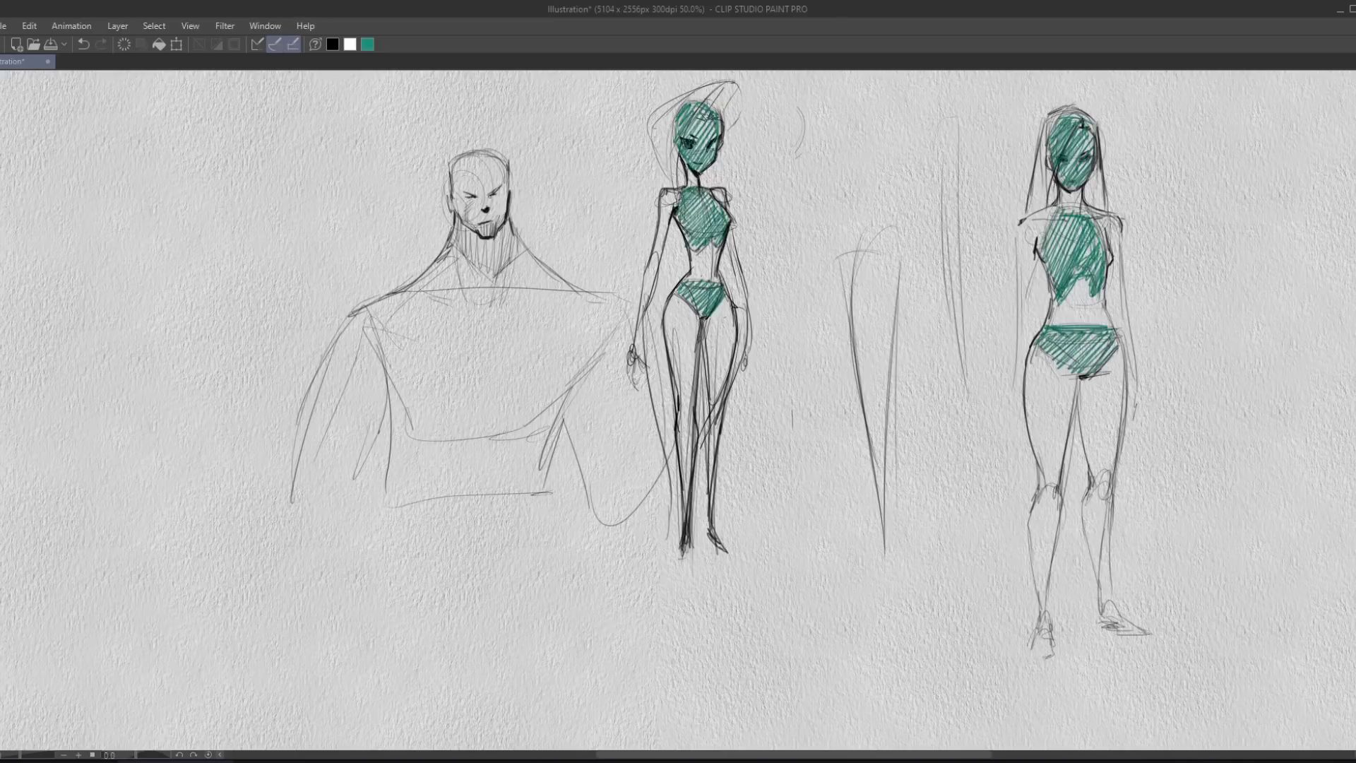
# Add shading planes around the man's nose, cheeks, mouth and brow, and rework his jaw.
pyautogui.moveTo(495, 193)
pyautogui.mouseDown()
pyautogui.moveTo(504, 186)
pyautogui.moveTo(500, 206)
pyautogui.mouseUp()
pyautogui.moveTo(477, 198); pyautogui.dragTo(469, 206)
pyautogui.moveTo(460, 207); pyautogui.dragTo(465, 215)
pyautogui.press('e')
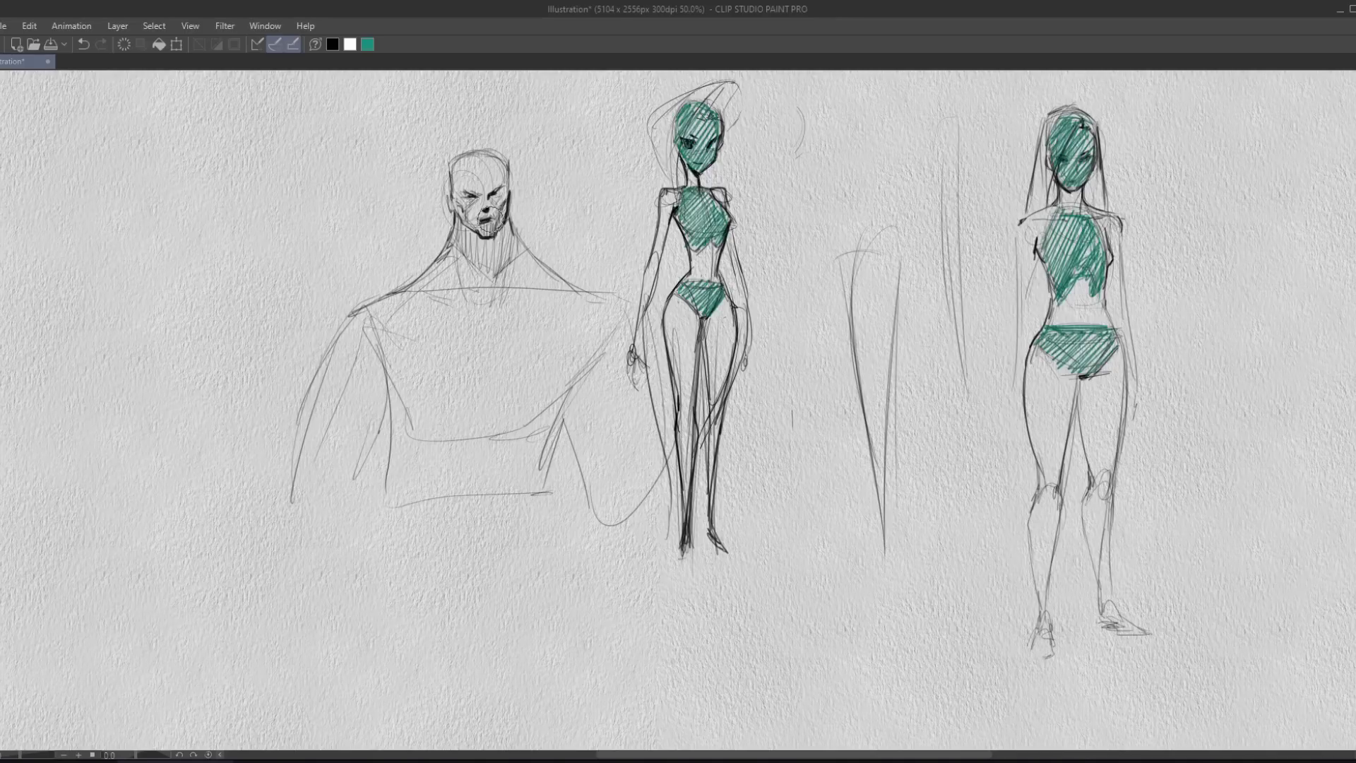
pyautogui.moveTo(486, 222); pyautogui.dragTo(505, 212)
pyautogui.press('p')
pyautogui.moveTo(459, 171)
pyautogui.mouseDown()
pyautogui.moveTo(463, 192)
pyautogui.moveTo(486, 196)
pyautogui.moveTo(477, 212)
pyautogui.mouseUp()
pyautogui.moveTo(459, 221)
pyautogui.mouseDown()
pyautogui.moveTo(472, 240)
pyautogui.moveTo(505, 240)
pyautogui.moveTo(459, 230)
pyautogui.moveTo(510, 242)
pyautogui.mouseUp()
# Draw tall, swept-up spiky hair on the man with a jagged hairline and dark sideburn strokes.
pyautogui.moveTo(452, 153)
pyautogui.mouseDown()
pyautogui.moveTo(449, 183)
pyautogui.moveTo(453, 130)
pyautogui.moveTo(553, 89)
pyautogui.moveTo(510, 157)
pyautogui.moveTo(508, 208)
pyautogui.mouseUp()
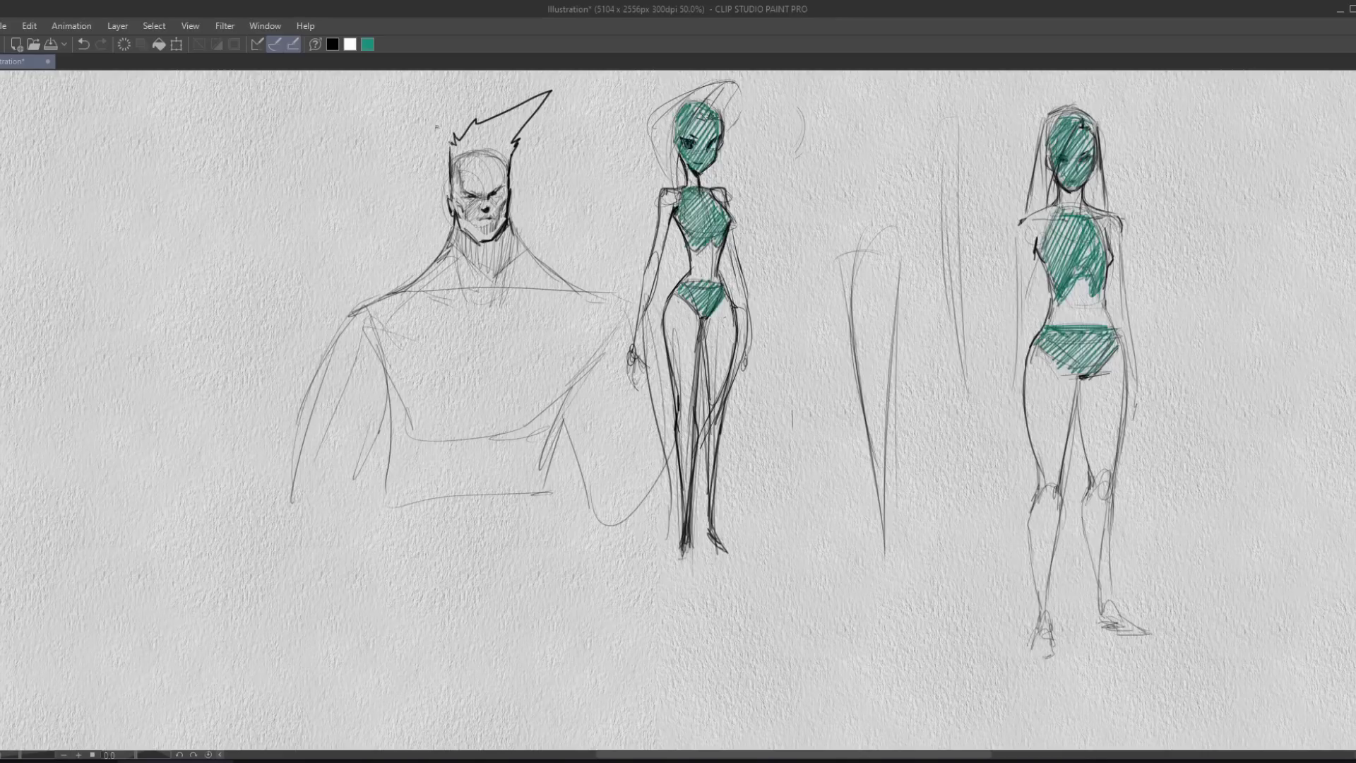
pyautogui.moveTo(436, 127)
pyautogui.mouseDown()
pyautogui.moveTo(422, 240)
pyautogui.moveTo(293, 308)
pyautogui.mouseUp()
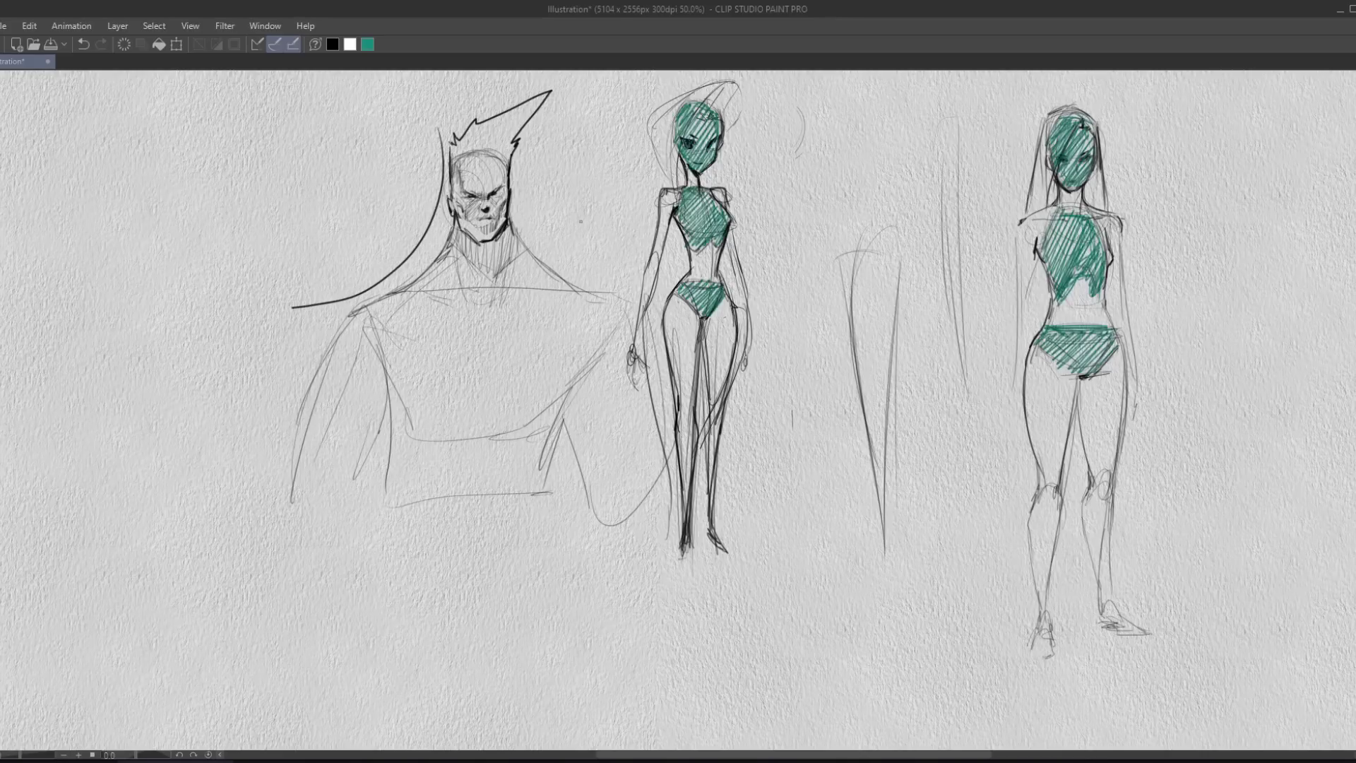
pyautogui.hotkey('ctrl', 'z')
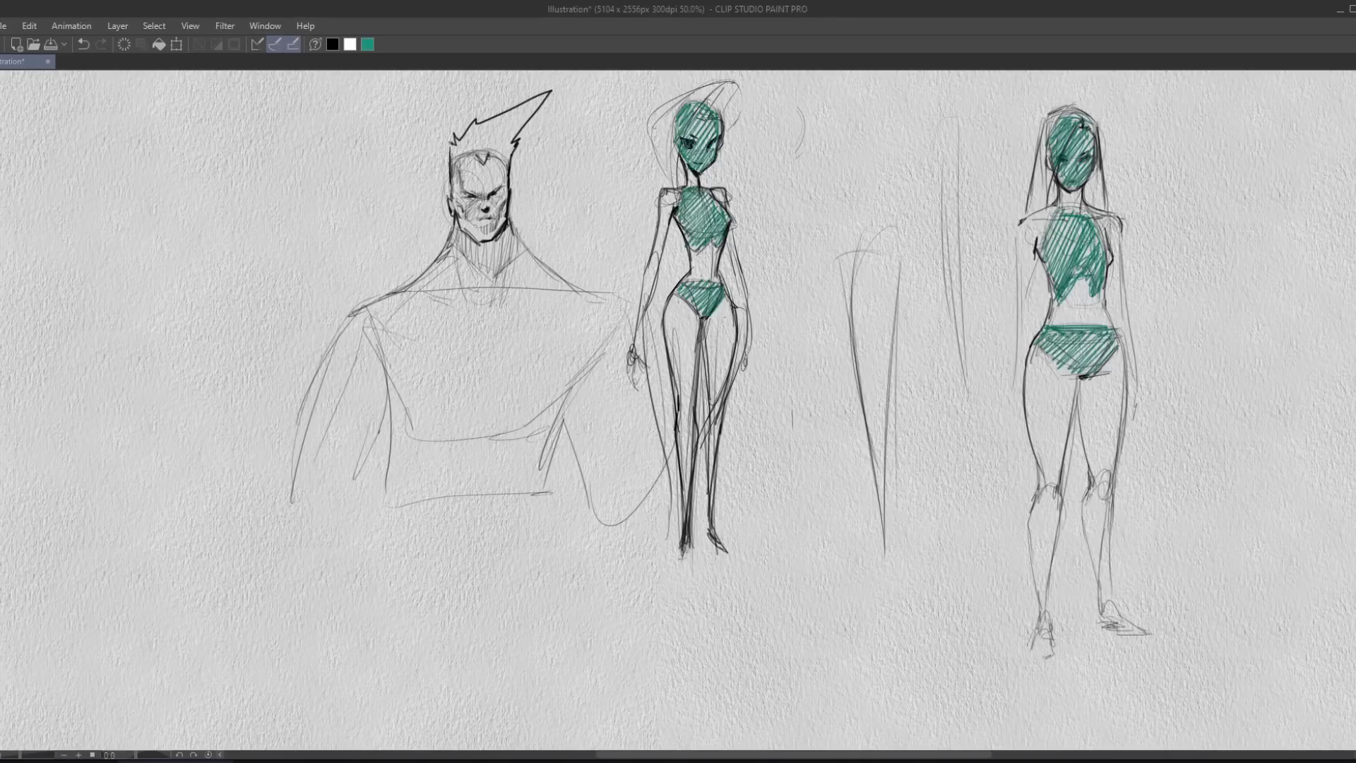
pyautogui.moveTo(486, 164)
pyautogui.mouseDown()
pyautogui.moveTo(537, 107)
pyautogui.moveTo(490, 160)
pyautogui.moveTo(505, 160)
pyautogui.moveTo(455, 165)
pyautogui.mouseUp()
pyautogui.moveTo(455, 162); pyautogui.dragTo(456, 182)
pyautogui.moveTo(458, 161); pyautogui.dragTo(452, 194)
pyautogui.moveTo(455, 185); pyautogui.dragTo(452, 201)
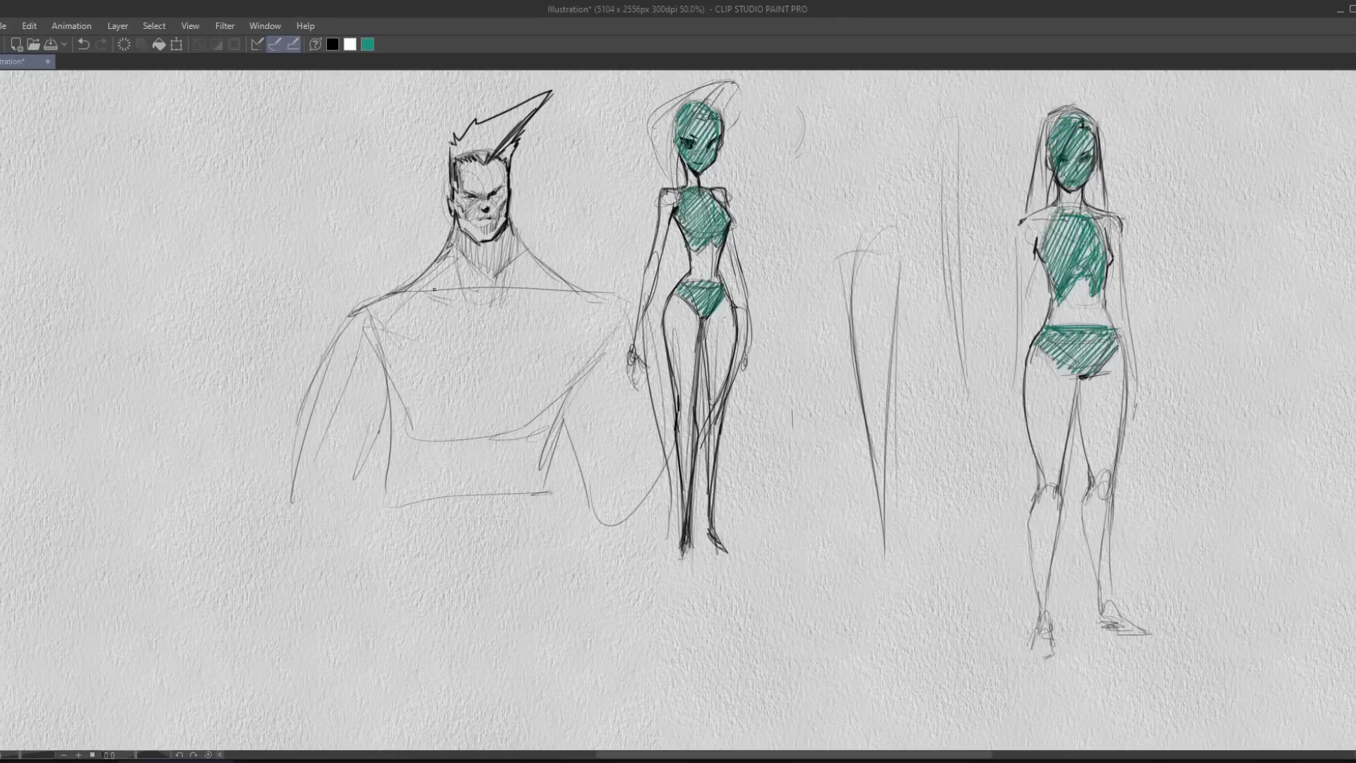
# Sketch the man's collarbones, a round deltoid and the lower chest line, and darken his shoulder outline.
pyautogui.moveTo(454, 289)
pyautogui.mouseDown()
pyautogui.moveTo(491, 297)
pyautogui.moveTo(472, 295)
pyautogui.mouseUp()
pyautogui.moveTo(460, 291); pyautogui.dragTo(528, 283)
pyautogui.moveTo(469, 293)
pyautogui.mouseDown()
pyautogui.moveTo(570, 291)
pyautogui.moveTo(372, 302)
pyautogui.moveTo(400, 339)
pyautogui.moveTo(392, 390)
pyautogui.moveTo(553, 394)
pyautogui.moveTo(600, 350)
pyautogui.mouseUp()
pyautogui.moveTo(540, 385); pyautogui.dragTo(587, 361)
pyautogui.moveTo(566, 297)
pyautogui.mouseDown()
pyautogui.moveTo(562, 322)
pyautogui.moveTo(586, 350)
pyautogui.mouseUp()
pyautogui.moveTo(580, 284)
pyautogui.mouseDown()
pyautogui.moveTo(542, 293)
pyautogui.moveTo(627, 293)
pyautogui.mouseUp()
pyautogui.moveTo(540, 286)
pyautogui.mouseDown()
pyautogui.moveTo(609, 292)
pyautogui.moveTo(532, 258)
pyautogui.moveTo(519, 235)
pyautogui.moveTo(452, 330)
pyautogui.moveTo(450, 233)
pyautogui.moveTo(438, 259)
pyautogui.moveTo(339, 308)
pyautogui.moveTo(310, 367)
pyautogui.mouseUp()
# Darken the man's deltoid edge, armpit and inner upper arm on the side nearest the slim woman.
pyautogui.moveTo(606, 292); pyautogui.dragTo(645, 323)
pyautogui.moveTo(568, 372)
pyautogui.mouseDown()
pyautogui.moveTo(556, 321)
pyautogui.moveTo(620, 300)
pyautogui.mouseUp()
pyautogui.moveTo(568, 371)
pyautogui.mouseDown()
pyautogui.moveTo(581, 414)
pyautogui.moveTo(605, 414)
pyautogui.moveTo(585, 445)
pyautogui.mouseUp()
pyautogui.moveTo(585, 438); pyautogui.dragTo(602, 488)
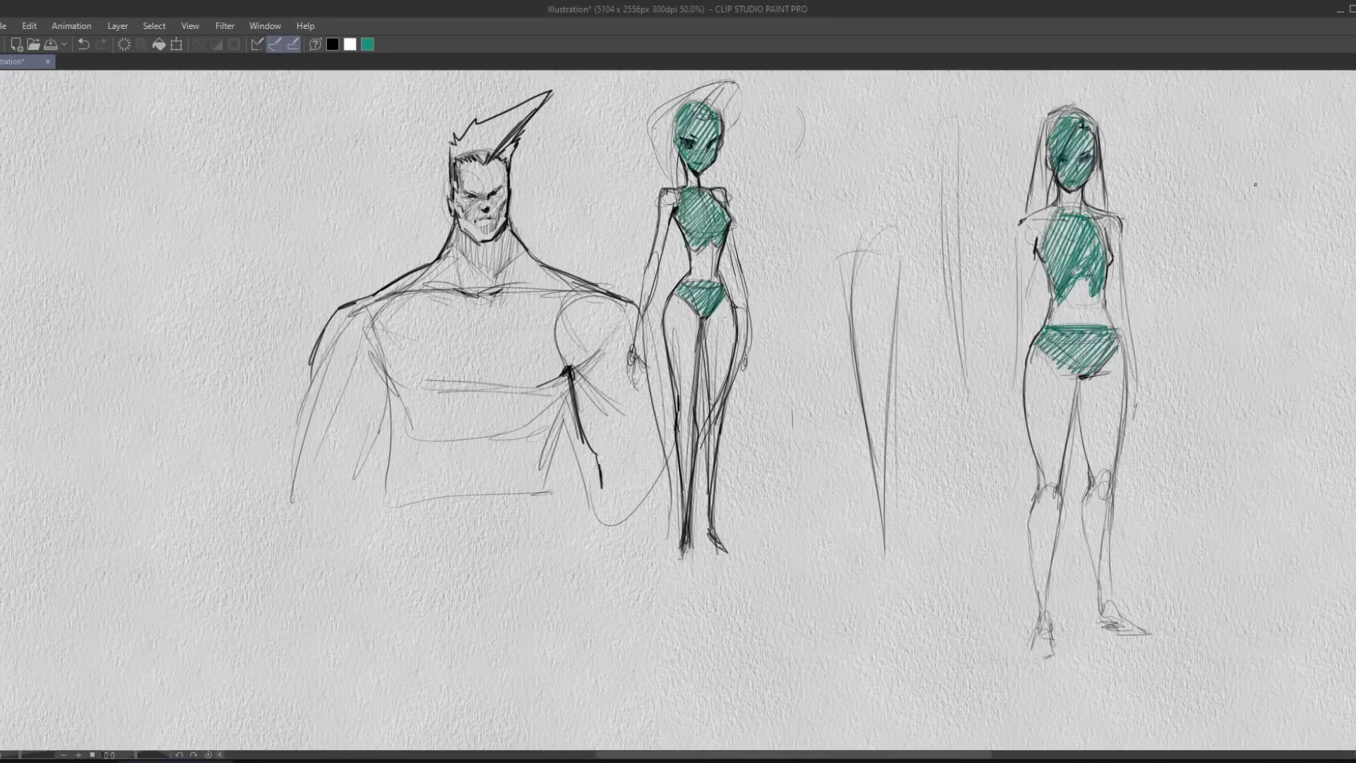
# Sketch a large oval head beside the standing woman on the far side, with eye, centre and mouth guidelines and an ear.
pyautogui.moveTo(1166, 276)
pyautogui.mouseDown()
pyautogui.moveTo(1243, 145)
pyautogui.moveTo(1210, 152)
pyautogui.moveTo(1166, 318)
pyautogui.mouseUp()
pyautogui.moveTo(1157, 272); pyautogui.dragTo(1322, 271)
pyautogui.moveTo(1255, 144); pyautogui.dragTo(1256, 377)
pyautogui.moveTo(1232, 176); pyautogui.dragTo(1237, 373)
pyautogui.moveTo(1248, 176); pyautogui.dragTo(1239, 381)
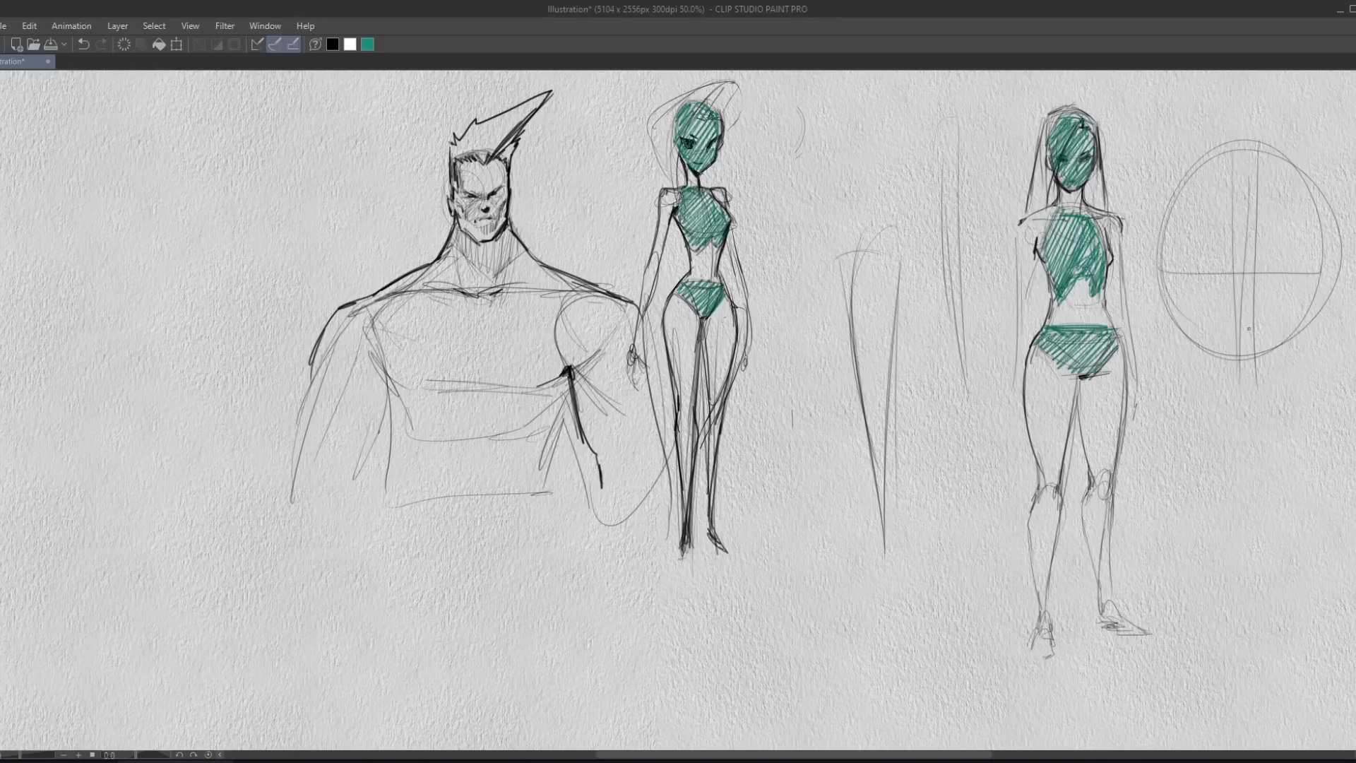
pyautogui.moveTo(1214, 323); pyautogui.dragTo(1270, 321)
pyautogui.moveTo(1166, 324)
pyautogui.mouseDown()
pyautogui.moveTo(1204, 375)
pyautogui.moveTo(1166, 198)
pyautogui.moveTo(1201, 375)
pyautogui.mouseUp()
pyautogui.moveTo(1160, 266)
pyautogui.mouseDown()
pyautogui.moveTo(1150, 304)
pyautogui.moveTo(1185, 324)
pyautogui.mouseUp()
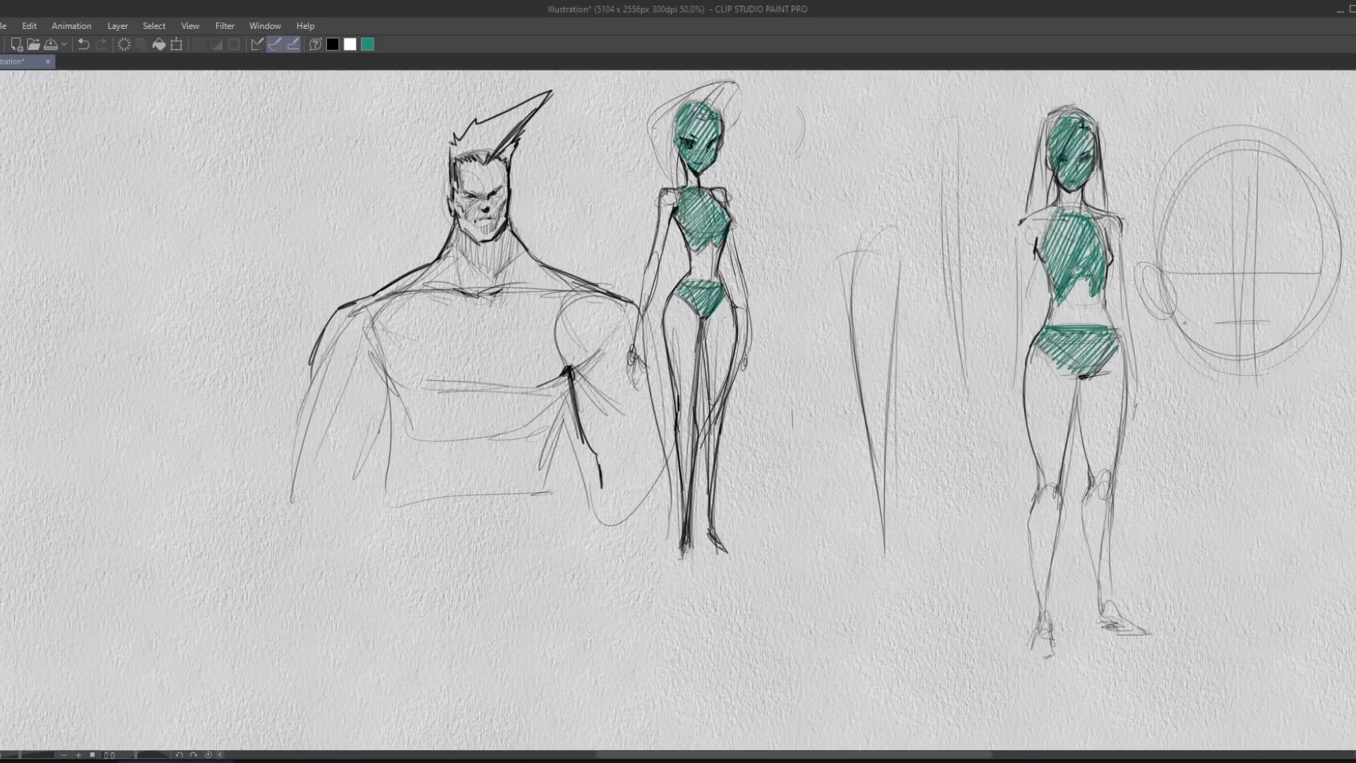
# Add round eye sockets, a small nose and a jaw line to the large head, and reinforce its guidelines.
pyautogui.moveTo(1340, 274); pyautogui.dragTo(1318, 320)
pyautogui.moveTo(1180, 316); pyautogui.dragTo(1327, 315)
pyautogui.moveTo(1232, 303); pyautogui.dragTo(1197, 306)
pyautogui.moveTo(1280, 281)
pyautogui.mouseDown()
pyautogui.moveTo(1256, 311)
pyautogui.moveTo(1303, 300)
pyautogui.moveTo(1229, 328)
pyautogui.moveTo(1245, 323)
pyautogui.moveTo(1252, 361)
pyautogui.moveTo(1289, 371)
pyautogui.moveTo(1203, 147)
pyautogui.moveTo(1196, 344)
pyautogui.mouseUp()
pyautogui.moveTo(1277, 372)
pyautogui.mouseDown()
pyautogui.moveTo(1311, 340)
pyautogui.moveTo(1256, 139)
pyautogui.mouseUp()
pyautogui.moveTo(1238, 228); pyautogui.dragTo(1238, 371)
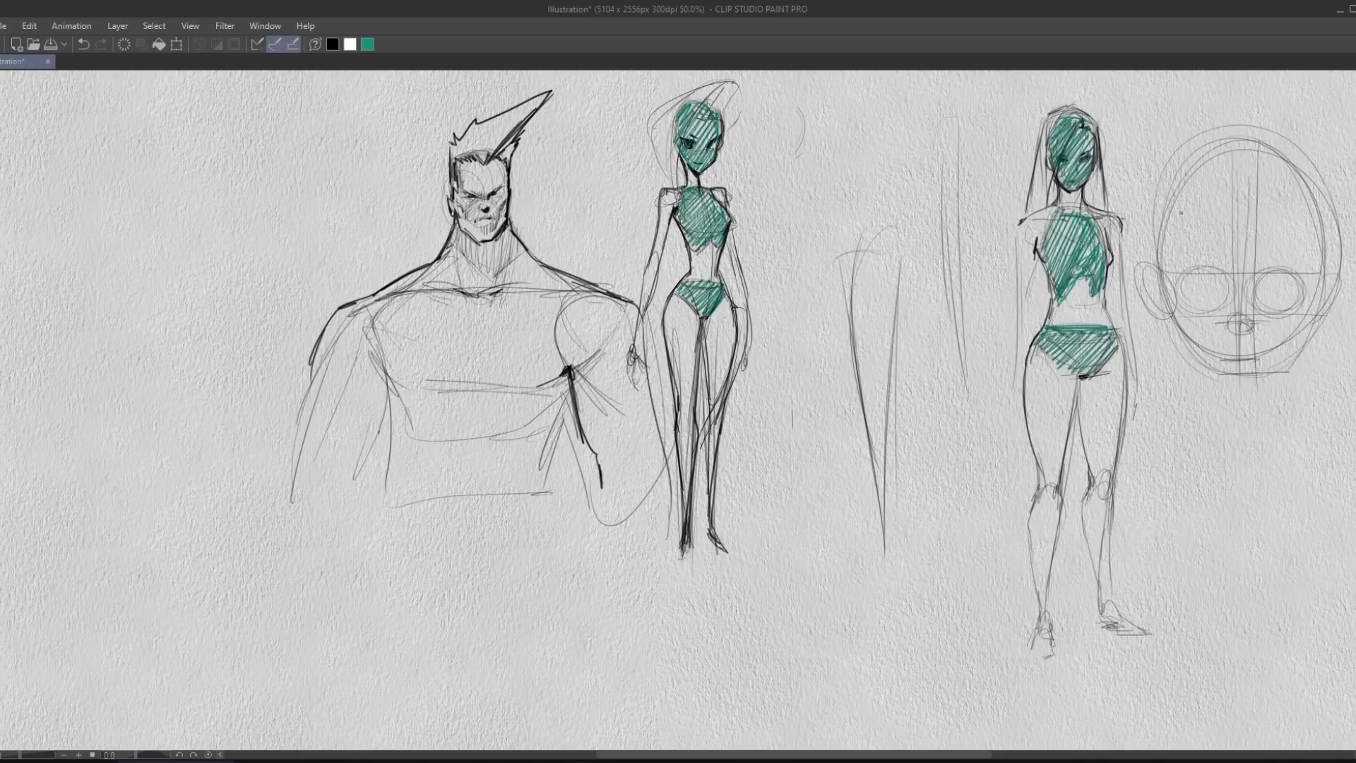
pyautogui.moveTo(1271, 308)
pyautogui.mouseDown()
pyautogui.moveTo(1151, 192)
pyautogui.moveTo(1156, 271)
pyautogui.moveTo(1222, 293)
pyautogui.mouseUp()
pyautogui.moveTo(1140, 264); pyautogui.dragTo(1341, 272)
pyautogui.moveTo(1236, 147); pyautogui.dragTo(1241, 354)
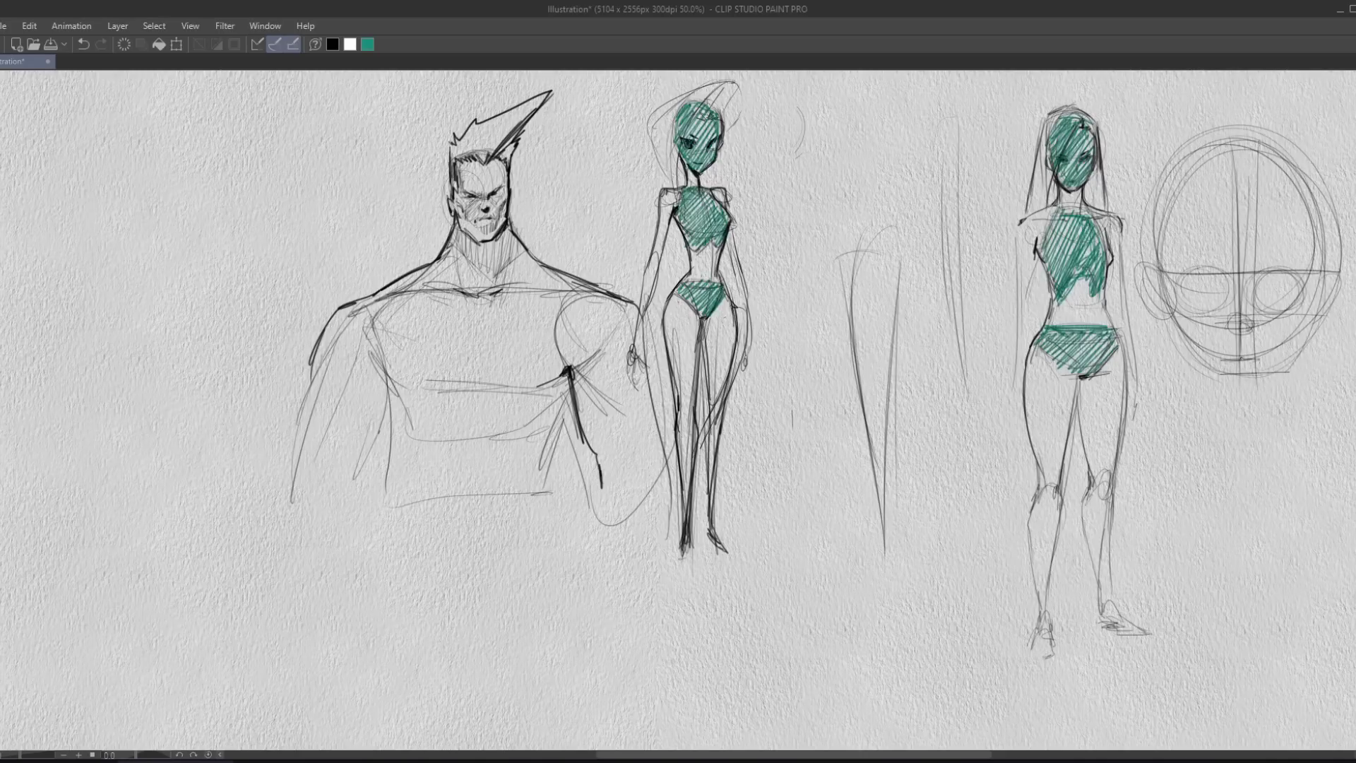
# Draw the large head's upper eyelids, hatched irises and small mouth, and darken its rounded chin.
pyautogui.moveTo(1170, 282); pyautogui.dragTo(1327, 279)
pyautogui.moveTo(1186, 278); pyautogui.dragTo(1295, 275)
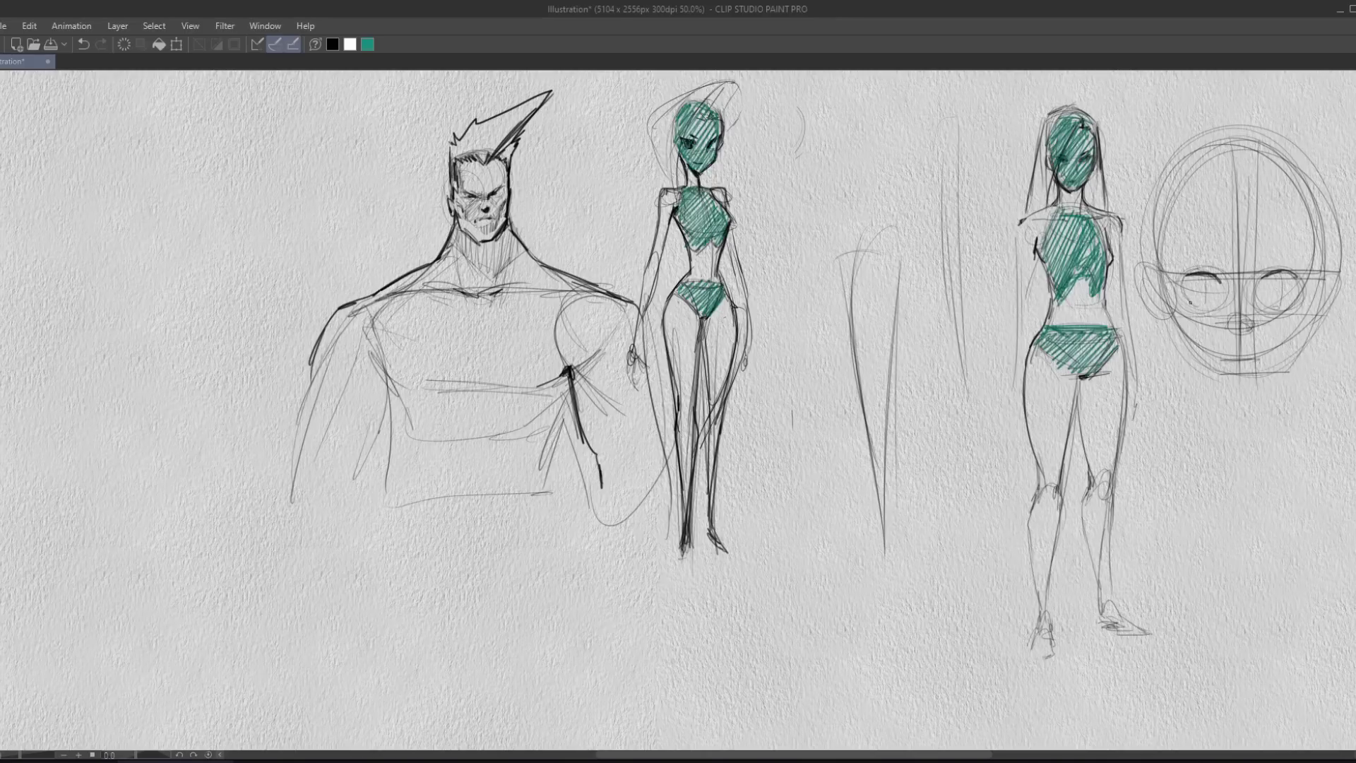
pyautogui.moveTo(1263, 299)
pyautogui.mouseDown()
pyautogui.moveTo(1281, 306)
pyautogui.moveTo(1292, 290)
pyautogui.moveTo(1261, 287)
pyautogui.moveTo(1276, 306)
pyautogui.mouseUp()
pyautogui.moveTo(1199, 274)
pyautogui.mouseDown()
pyautogui.moveTo(1186, 295)
pyautogui.moveTo(1194, 313)
pyautogui.moveTo(1188, 296)
pyautogui.mouseUp()
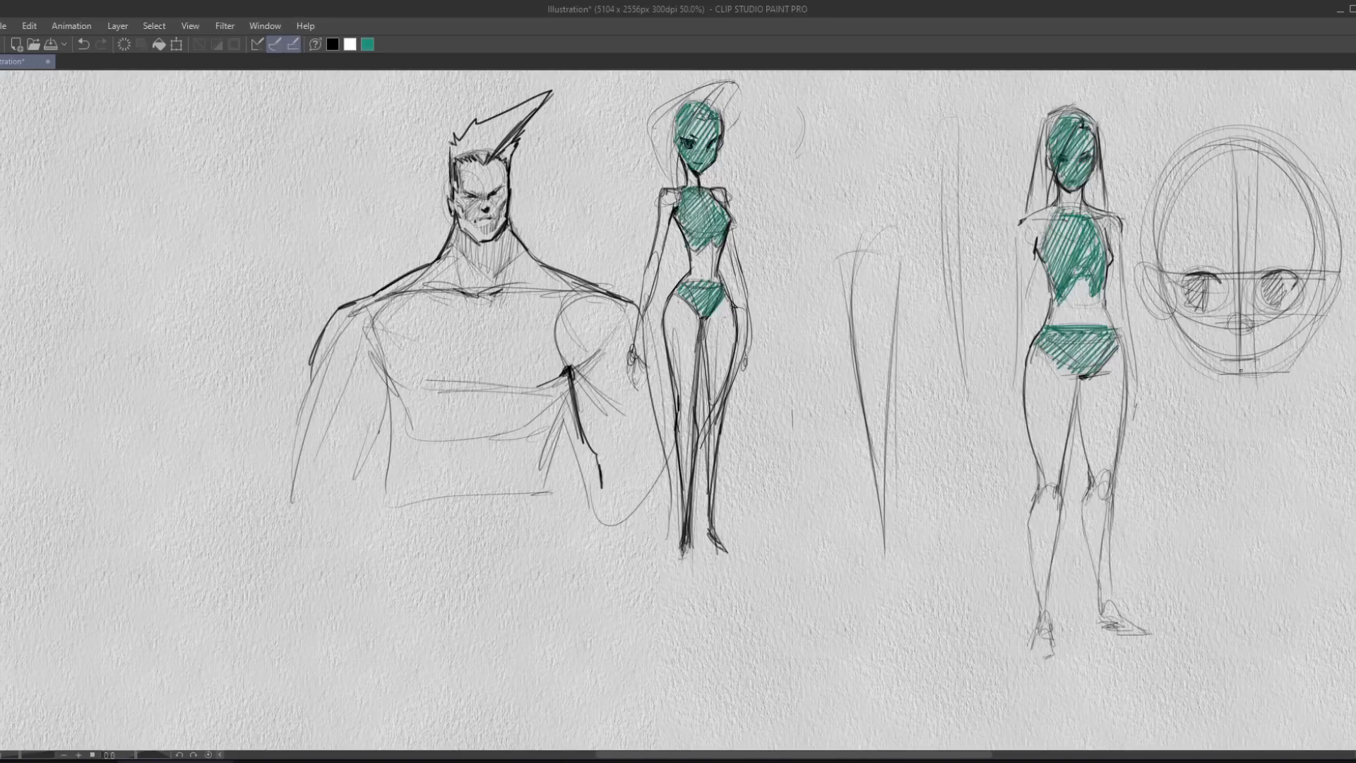
pyautogui.moveTo(1227, 372)
pyautogui.mouseDown()
pyautogui.moveTo(1269, 366)
pyautogui.moveTo(1310, 321)
pyautogui.mouseUp()
pyautogui.moveTo(1220, 356)
pyautogui.mouseDown()
pyautogui.moveTo(1265, 362)
pyautogui.moveTo(1314, 313)
pyautogui.moveTo(1253, 344)
pyautogui.mouseUp()
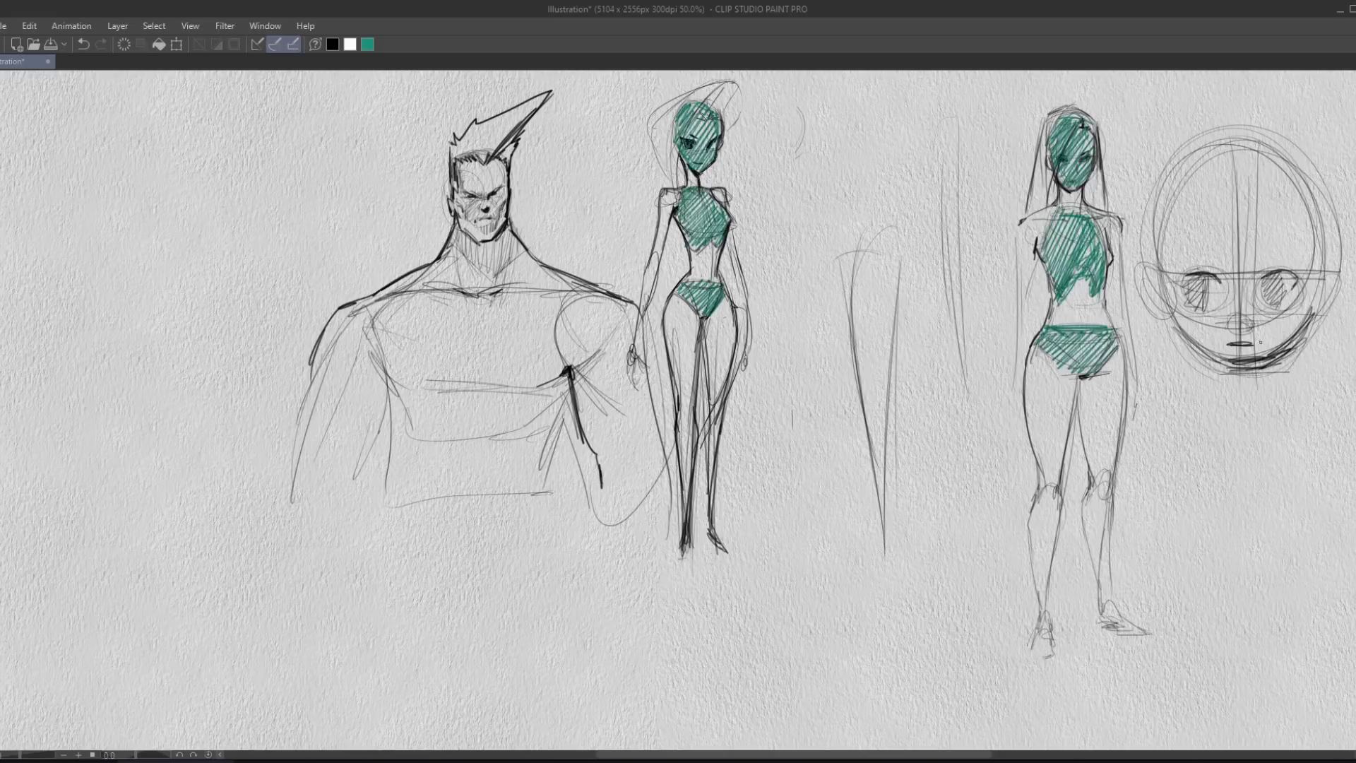
# Extend the large head's jaw downward with straight sides and a blunt point, and hatch the added area.
pyautogui.moveTo(1176, 315); pyautogui.dragTo(1176, 379)
pyautogui.moveTo(1176, 326); pyautogui.dragTo(1178, 389)
pyautogui.moveTo(1310, 313); pyautogui.dragTo(1310, 395)
pyautogui.moveTo(1214, 385); pyautogui.dragTo(1312, 390)
pyautogui.moveTo(1172, 325)
pyautogui.mouseDown()
pyautogui.moveTo(1189, 389)
pyautogui.moveTo(1214, 389)
pyautogui.moveTo(1238, 424)
pyautogui.moveTo(1258, 427)
pyautogui.moveTo(1295, 346)
pyautogui.moveTo(1307, 396)
pyautogui.moveTo(1314, 322)
pyautogui.mouseUp()
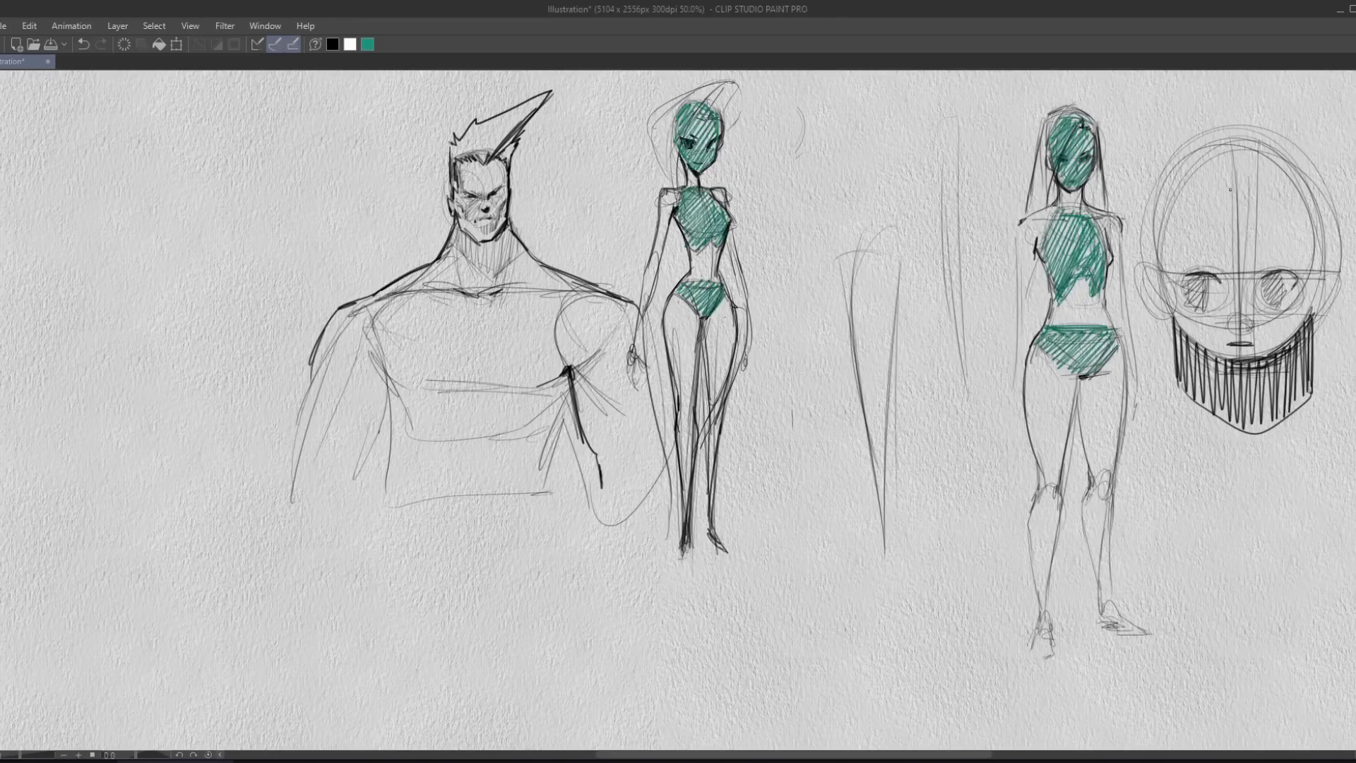
# Erase the large head's old chin curve and trim the sides of the hatched jaw extension.
pyautogui.moveTo(1174, 320)
pyautogui.mouseDown()
pyautogui.moveTo(1195, 369)
pyautogui.moveTo(1270, 398)
pyautogui.moveTo(1285, 376)
pyautogui.mouseUp()
pyautogui.hotkey('ctrl', 'z')
pyautogui.moveTo(1192, 347)
pyautogui.mouseDown()
pyautogui.moveTo(1275, 367)
pyautogui.moveTo(1299, 332)
pyautogui.moveTo(1270, 372)
pyautogui.moveTo(1294, 330)
pyautogui.mouseUp()
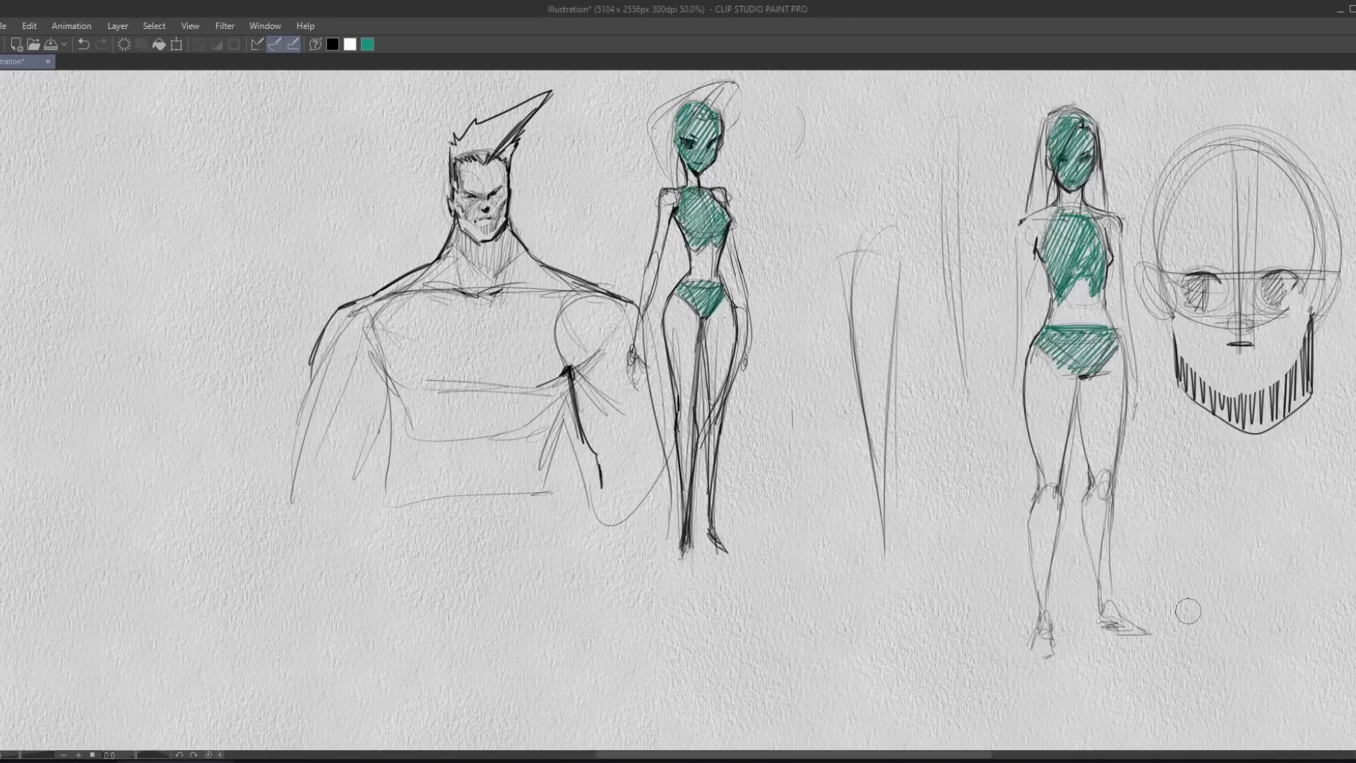
pyautogui.moveTo(1189, 386)
pyautogui.mouseDown()
pyautogui.moveTo(1176, 367)
pyautogui.moveTo(1186, 411)
pyautogui.mouseUp()
pyautogui.moveTo(1285, 392)
pyautogui.mouseDown()
pyautogui.moveTo(1296, 407)
pyautogui.moveTo(1311, 346)
pyautogui.moveTo(1307, 396)
pyautogui.moveTo(1295, 381)
pyautogui.mouseUp()
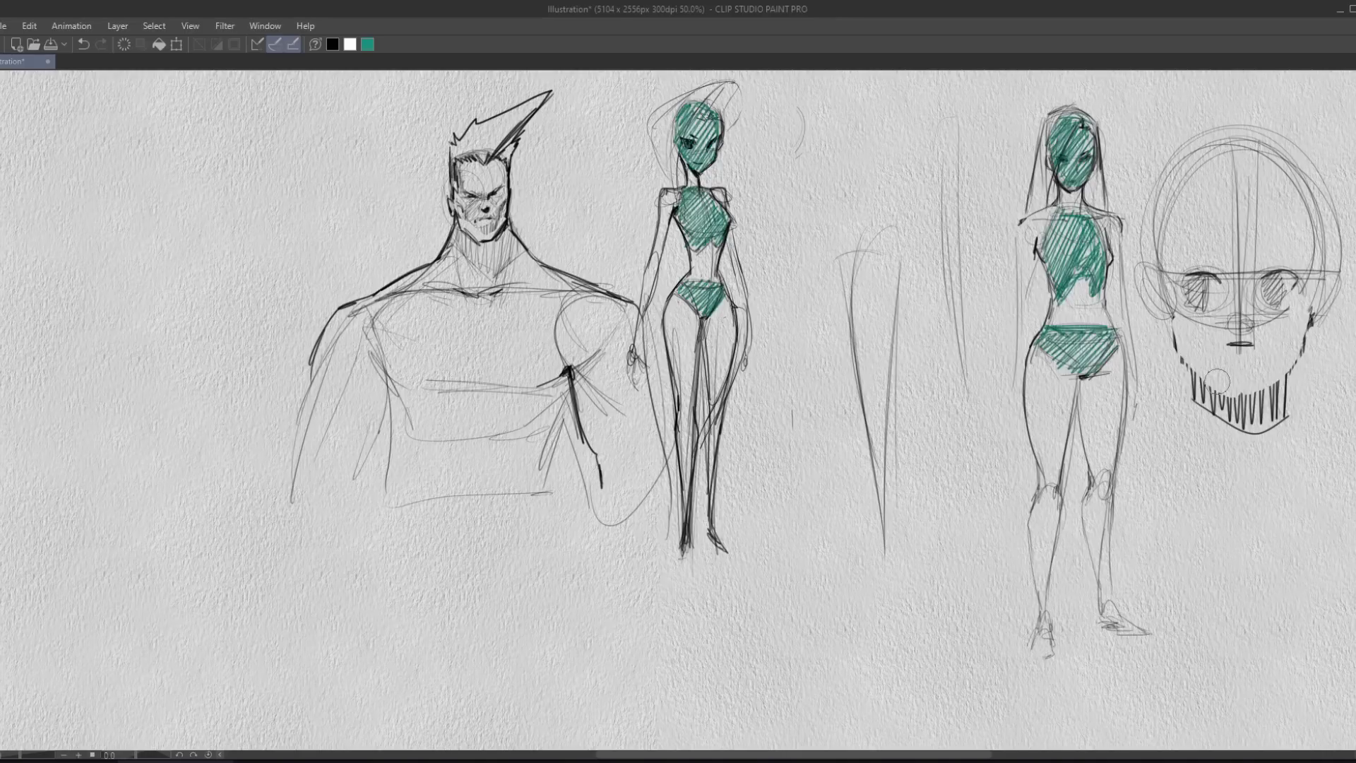
# Draw a heavy, angular jaw on the large head, tapering to a flat chin above the hatching.
pyautogui.moveTo(1169, 308)
pyautogui.mouseDown()
pyautogui.moveTo(1176, 353)
pyautogui.moveTo(1211, 390)
pyautogui.moveTo(1286, 385)
pyautogui.moveTo(1307, 356)
pyautogui.moveTo(1307, 223)
pyautogui.moveTo(1154, 201)
pyautogui.moveTo(1159, 300)
pyautogui.moveTo(1179, 367)
pyautogui.moveTo(1211, 395)
pyautogui.mouseUp()
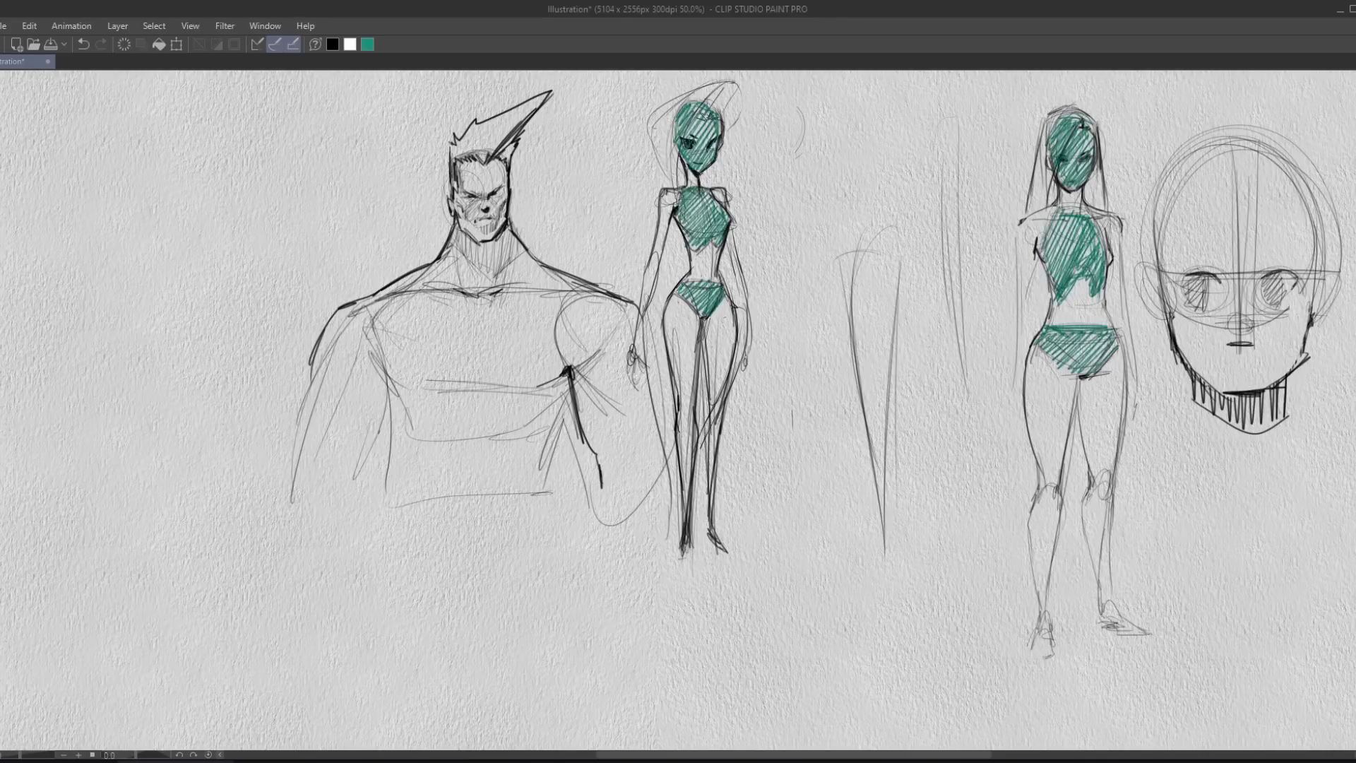
pyautogui.moveTo(1305, 353); pyautogui.dragTo(1269, 386)
pyautogui.moveTo(1212, 395); pyautogui.dragTo(1255, 393)
# Darken the large head's eyes and replace its long jaw with a short, rounded chin.
pyautogui.moveTo(1178, 275)
pyautogui.mouseDown()
pyautogui.moveTo(1216, 285)
pyautogui.moveTo(1188, 296)
pyautogui.moveTo(1208, 311)
pyautogui.mouseUp()
pyautogui.moveTo(1270, 277); pyautogui.dragTo(1282, 311)
pyautogui.moveTo(1297, 360)
pyautogui.mouseDown()
pyautogui.moveTo(1289, 390)
pyautogui.moveTo(1218, 379)
pyautogui.moveTo(1191, 350)
pyautogui.moveTo(1219, 369)
pyautogui.moveTo(1303, 368)
pyautogui.moveTo(1197, 399)
pyautogui.moveTo(1203, 416)
pyautogui.moveTo(1299, 411)
pyautogui.moveTo(1263, 455)
pyautogui.mouseUp()
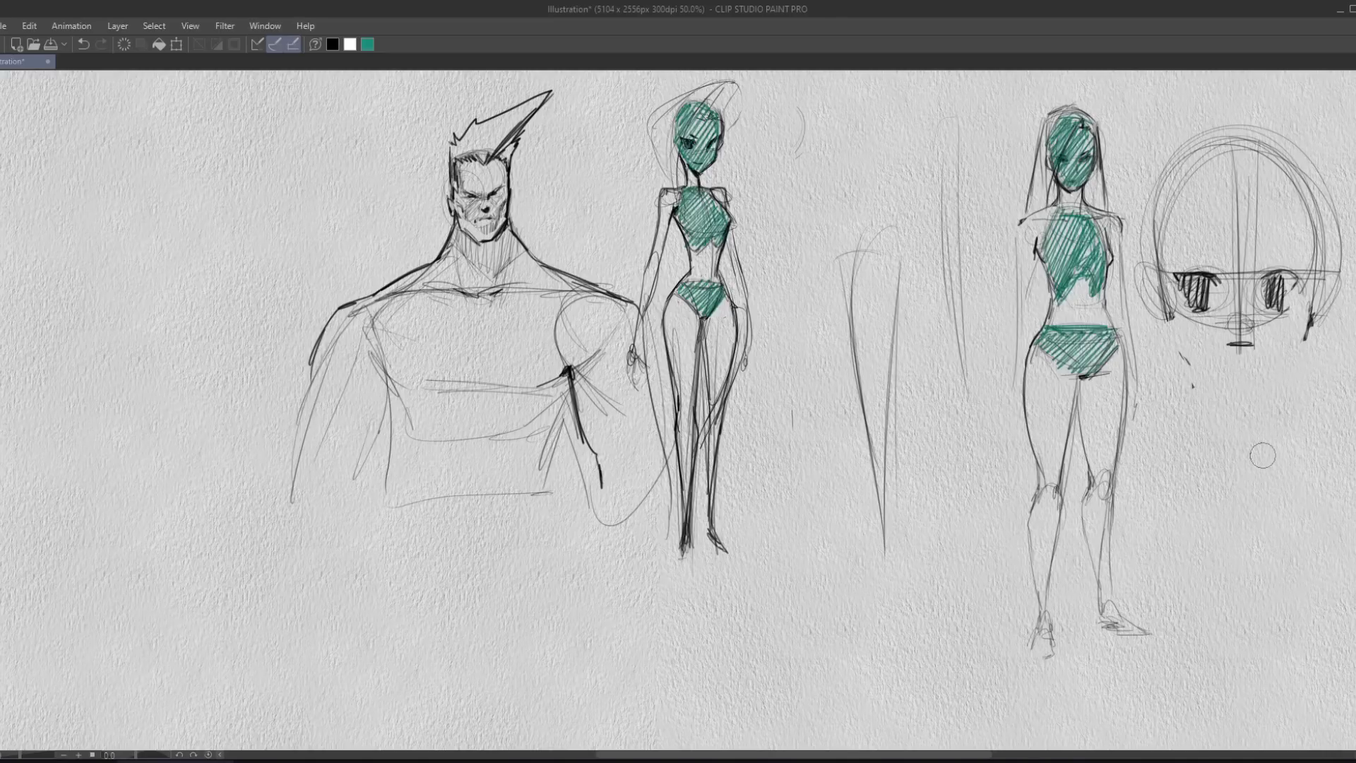
pyautogui.moveTo(1274, 282)
pyautogui.mouseDown()
pyautogui.moveTo(1310, 298)
pyautogui.moveTo(1298, 345)
pyautogui.moveTo(1240, 380)
pyautogui.mouseUp()
pyautogui.moveTo(1169, 319)
pyautogui.mouseDown()
pyautogui.moveTo(1189, 351)
pyautogui.moveTo(1254, 376)
pyautogui.moveTo(1280, 368)
pyautogui.mouseUp()
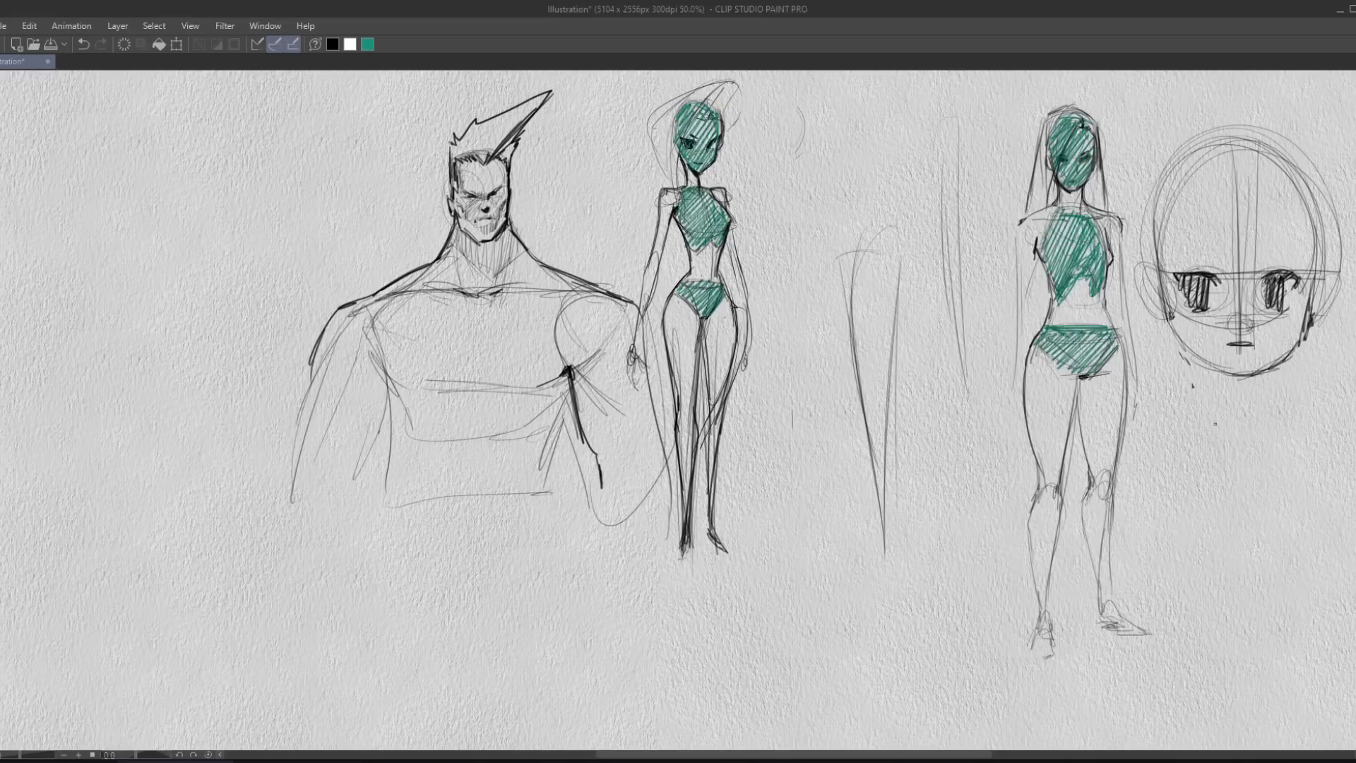
# Firm up the man's collarbone and the outer contour of the shoulder and arm beside the slim woman.
pyautogui.moveTo(491, 297); pyautogui.dragTo(474, 308)
pyautogui.moveTo(495, 296)
pyautogui.mouseDown()
pyautogui.moveTo(479, 310)
pyautogui.moveTo(478, 364)
pyautogui.moveTo(514, 293)
pyautogui.moveTo(563, 295)
pyautogui.mouseUp()
pyautogui.moveTo(557, 296); pyautogui.dragTo(576, 295)
pyautogui.moveTo(557, 298)
pyautogui.mouseDown()
pyautogui.moveTo(585, 292)
pyautogui.moveTo(636, 388)
pyautogui.moveTo(640, 318)
pyautogui.moveTo(624, 410)
pyautogui.mouseUp()
pyautogui.moveTo(644, 364); pyautogui.dragTo(668, 469)
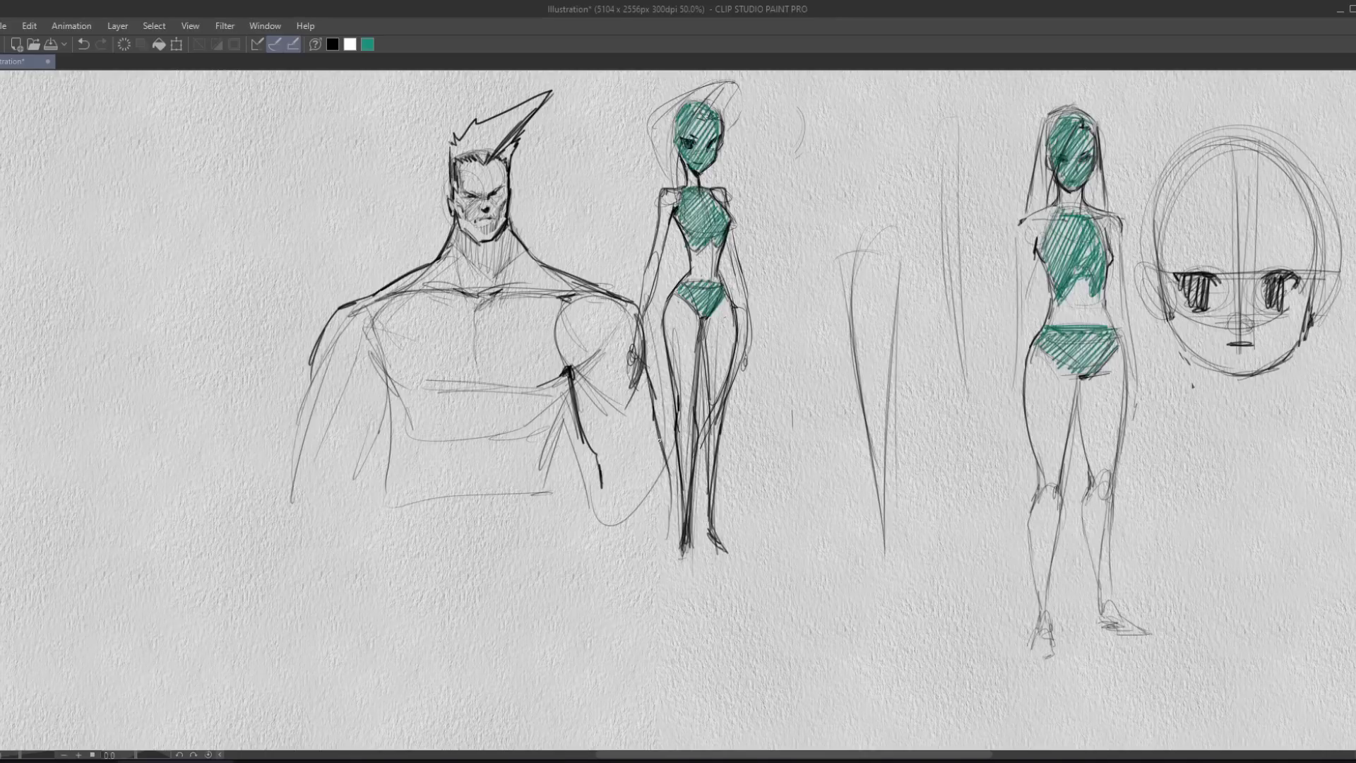
# Shade the man's deltoid, erase its construction circle and rework the lines of the arm beside the slim woman.
pyautogui.moveTo(627, 373); pyautogui.dragTo(623, 386)
pyautogui.moveTo(622, 374); pyautogui.dragTo(618, 385)
pyautogui.press('e')
pyautogui.moveTo(570, 338)
pyautogui.mouseDown()
pyautogui.moveTo(604, 368)
pyautogui.moveTo(558, 338)
pyautogui.moveTo(564, 326)
pyautogui.moveTo(618, 345)
pyautogui.moveTo(618, 364)
pyautogui.moveTo(630, 342)
pyautogui.moveTo(640, 410)
pyautogui.moveTo(589, 385)
pyautogui.moveTo(612, 408)
pyautogui.mouseUp()
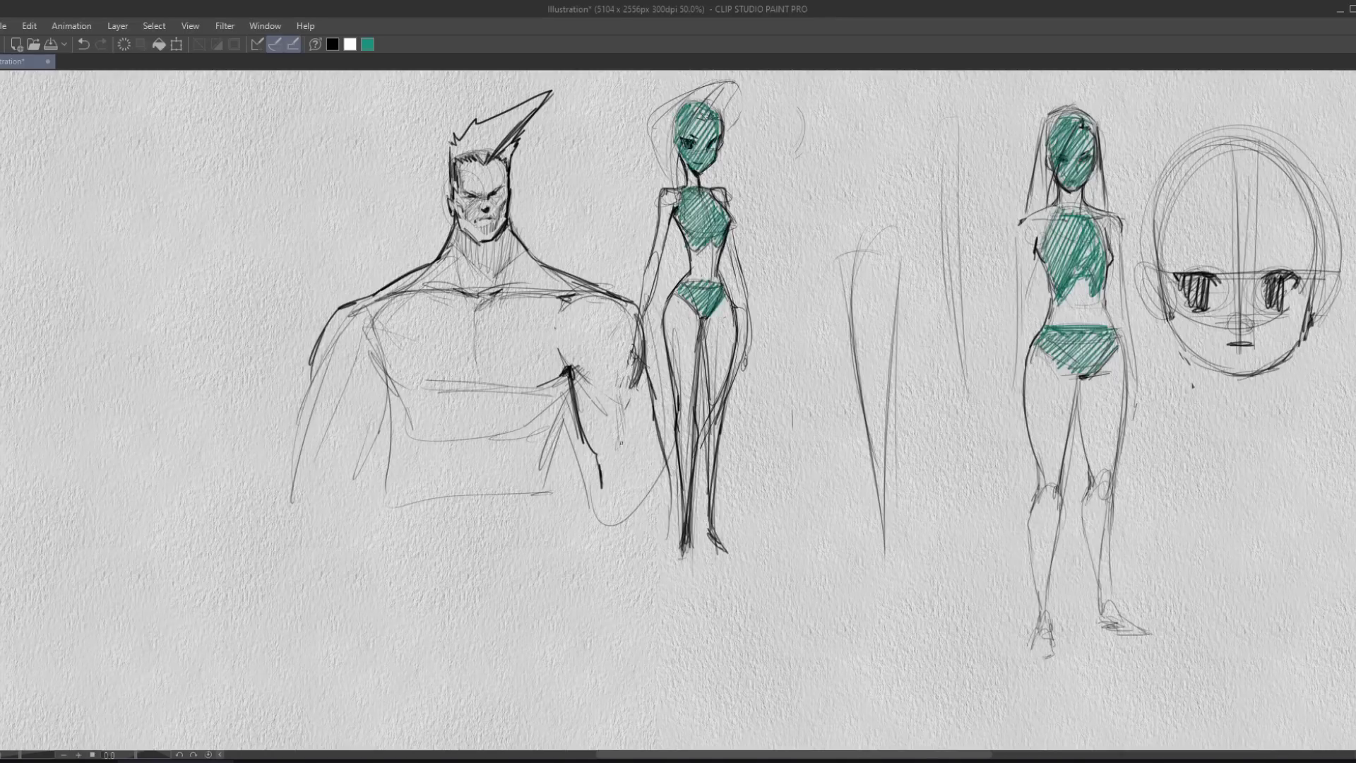
pyautogui.moveTo(579, 432); pyautogui.dragTo(671, 547)
# Darken the lower edge of the man's chest, his far armpit, inner arm and the side of his torso.
pyautogui.moveTo(370, 348)
pyautogui.mouseDown()
pyautogui.moveTo(387, 390)
pyautogui.moveTo(388, 370)
pyautogui.moveTo(438, 387)
pyautogui.moveTo(570, 373)
pyautogui.mouseUp()
pyautogui.moveTo(389, 386); pyautogui.dragTo(404, 472)
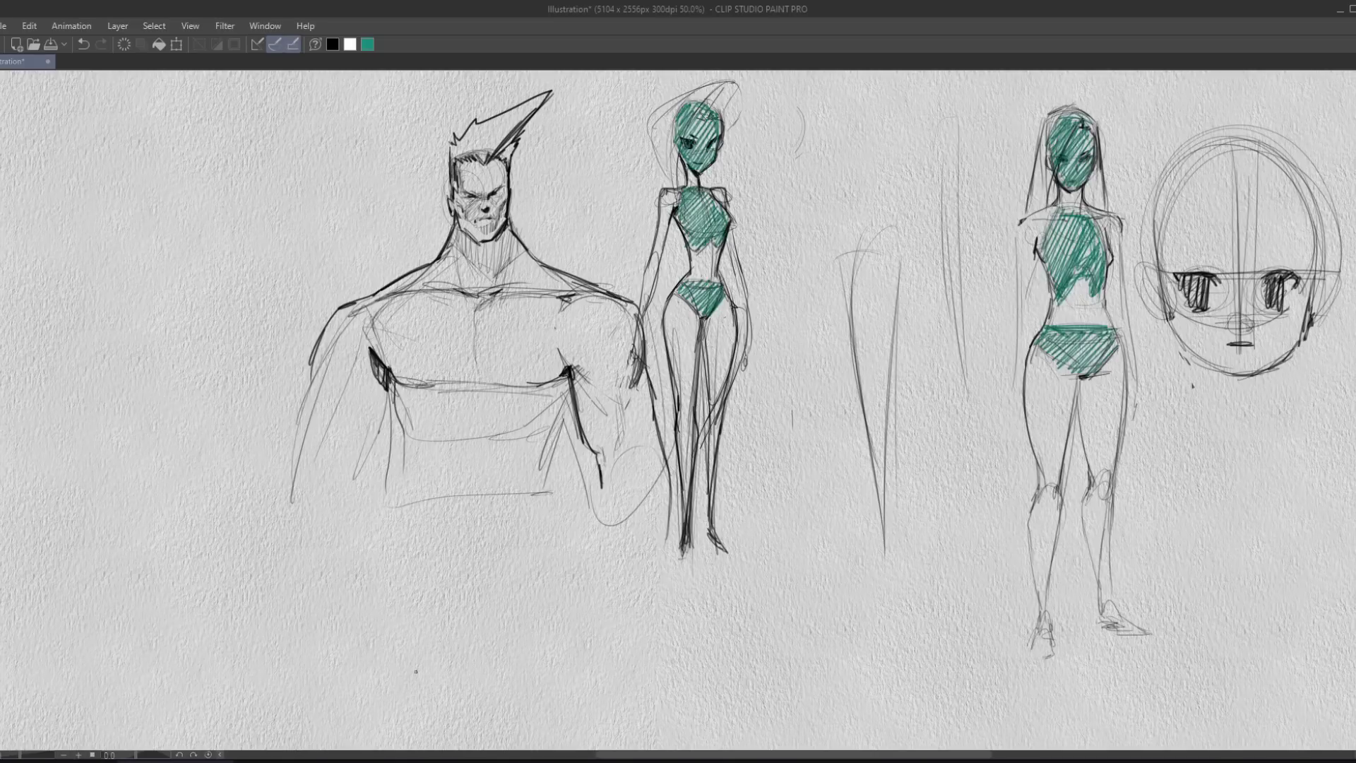
pyautogui.moveTo(394, 382)
pyautogui.mouseDown()
pyautogui.moveTo(406, 431)
pyautogui.moveTo(396, 522)
pyautogui.mouseUp()
pyautogui.moveTo(392, 413); pyautogui.dragTo(377, 456)
pyautogui.moveTo(390, 372)
pyautogui.mouseDown()
pyautogui.moveTo(380, 446)
pyautogui.moveTo(396, 423)
pyautogui.mouseUp()
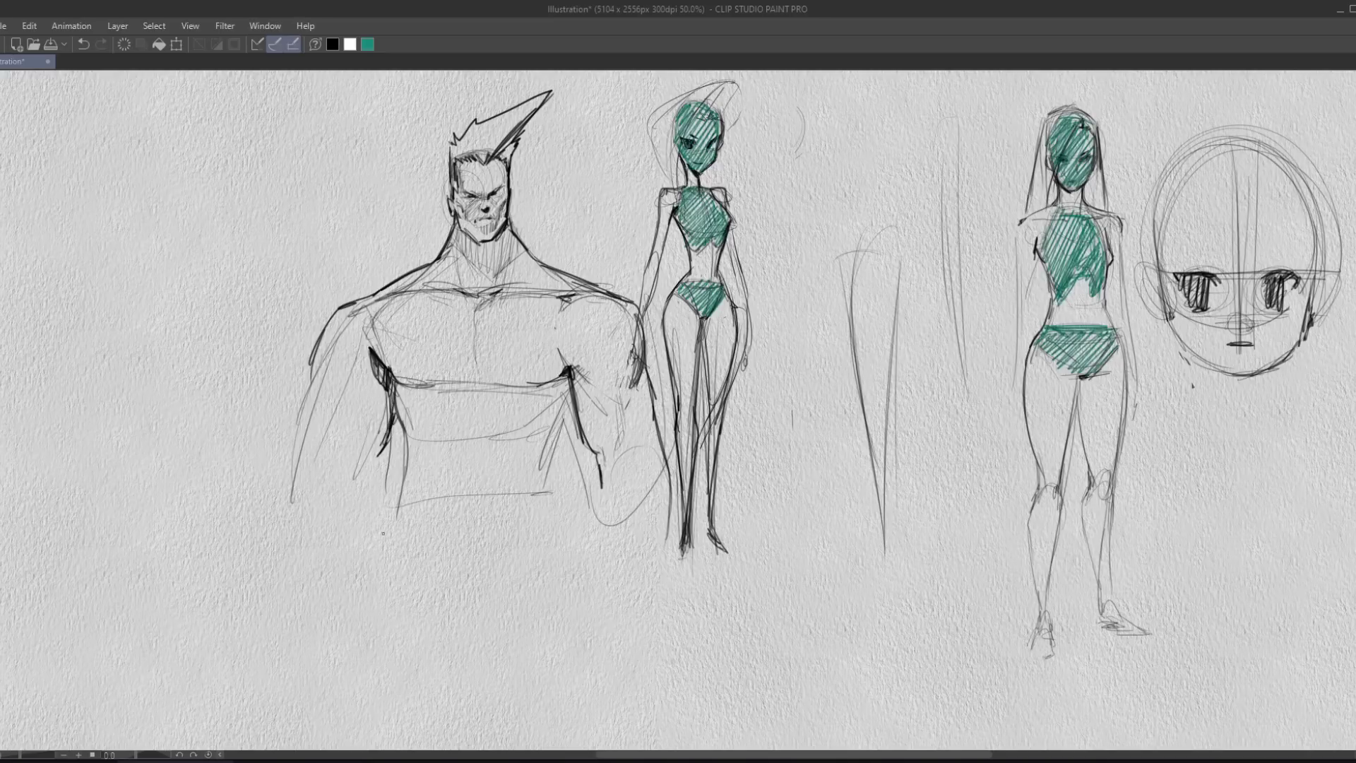
# Define the man's outer deltoid on the side away from the women, and refine both outer collarbone ends.
pyautogui.moveTo(315, 353); pyautogui.dragTo(322, 385)
pyautogui.moveTo(312, 365)
pyautogui.mouseDown()
pyautogui.moveTo(338, 309)
pyautogui.moveTo(386, 296)
pyautogui.mouseUp()
pyautogui.moveTo(382, 301)
pyautogui.mouseDown()
pyautogui.moveTo(400, 292)
pyautogui.moveTo(341, 309)
pyautogui.moveTo(405, 303)
pyautogui.mouseUp()
pyautogui.press('e')
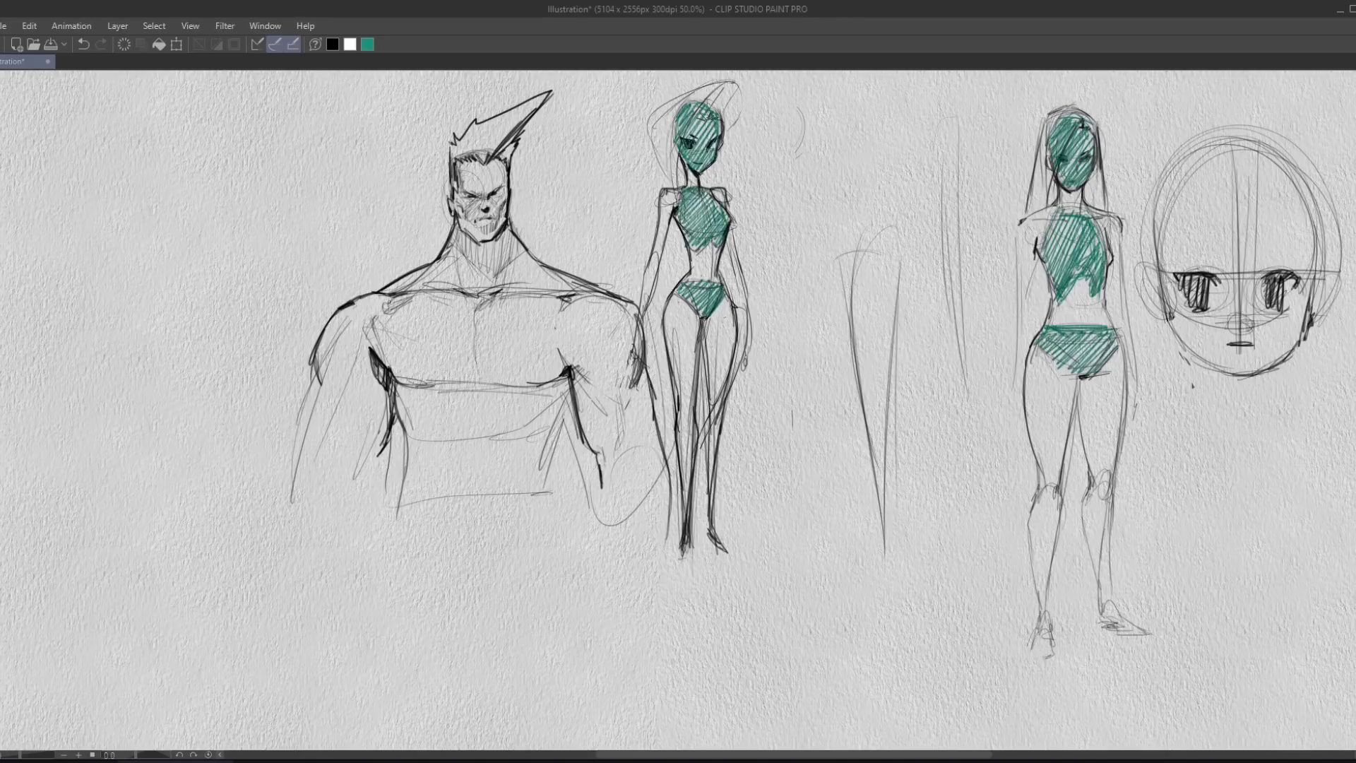
pyautogui.moveTo(562, 300); pyautogui.dragTo(552, 311)
pyautogui.press('e')
pyautogui.moveTo(410, 304); pyautogui.dragTo(401, 311)
# Draw a centre line down the man's abdomen, define his side muscles and taper the waist toward the groin.
pyautogui.moveTo(450, 386)
pyautogui.mouseDown()
pyautogui.moveTo(573, 387)
pyautogui.moveTo(577, 433)
pyautogui.moveTo(549, 496)
pyautogui.moveTo(467, 426)
pyautogui.moveTo(480, 475)
pyautogui.moveTo(472, 568)
pyautogui.mouseUp()
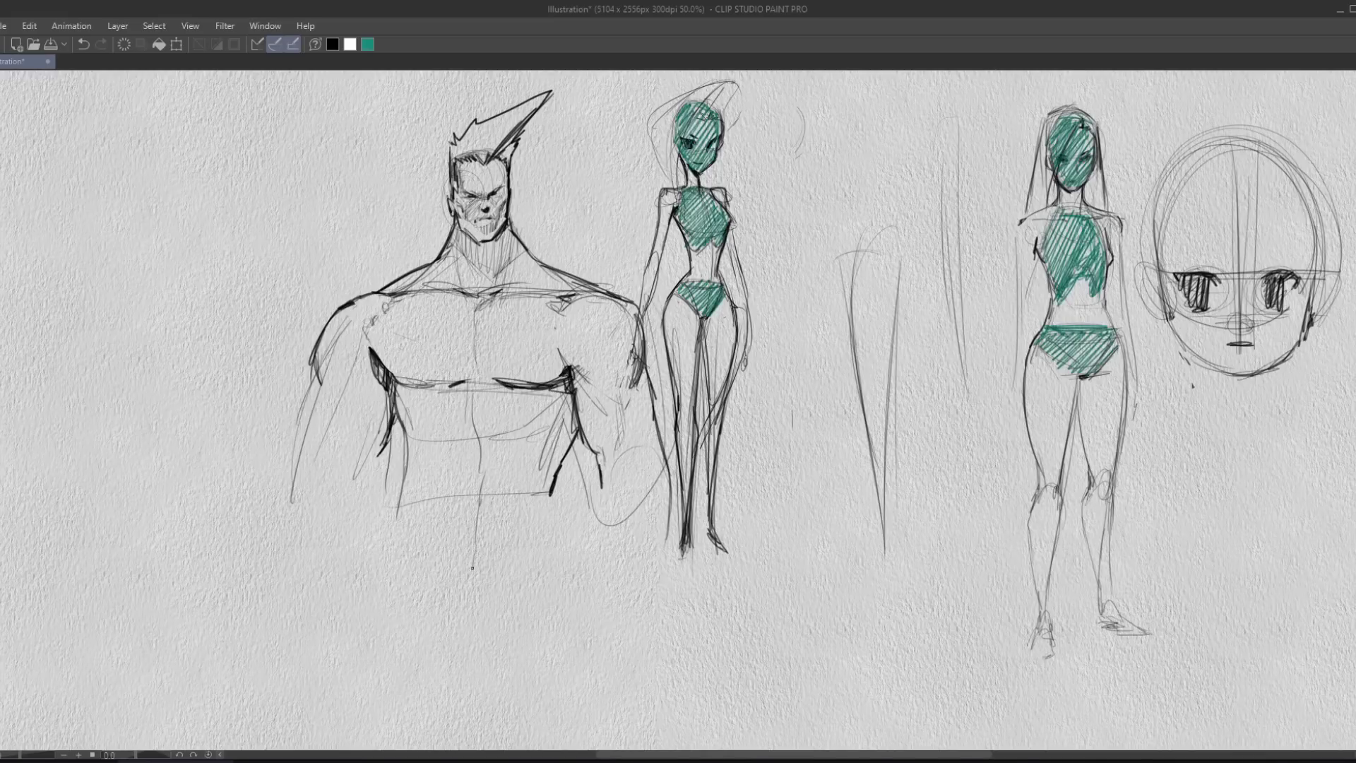
pyautogui.moveTo(412, 388); pyautogui.dragTo(422, 462)
pyautogui.moveTo(406, 401); pyautogui.dragTo(421, 477)
pyautogui.moveTo(548, 393); pyautogui.dragTo(524, 426)
pyautogui.moveTo(406, 428)
pyautogui.mouseDown()
pyautogui.moveTo(408, 489)
pyautogui.moveTo(443, 564)
pyautogui.mouseUp()
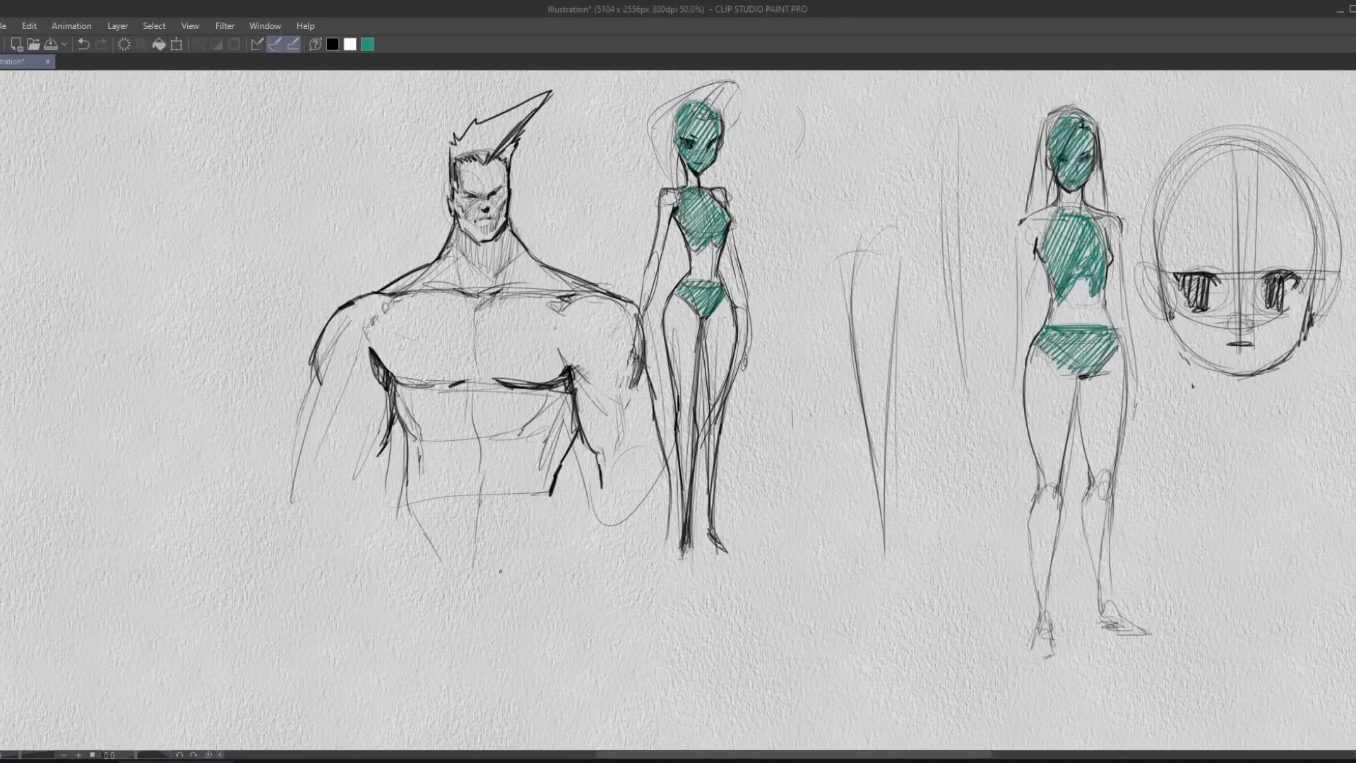
# Mark the man's navel and rib line, and hatch the bands below his chest and navel.
pyautogui.moveTo(479, 463)
pyautogui.mouseDown()
pyautogui.moveTo(478, 490)
pyautogui.moveTo(494, 499)
pyautogui.mouseUp()
pyautogui.moveTo(428, 437); pyautogui.dragTo(554, 436)
pyautogui.moveTo(433, 406); pyautogui.dragTo(516, 393)
pyautogui.moveTo(419, 422)
pyautogui.mouseDown()
pyautogui.moveTo(565, 422)
pyautogui.moveTo(554, 472)
pyautogui.moveTo(523, 500)
pyautogui.moveTo(537, 508)
pyautogui.moveTo(505, 521)
pyautogui.moveTo(506, 548)
pyautogui.moveTo(449, 568)
pyautogui.moveTo(501, 595)
pyautogui.mouseUp()
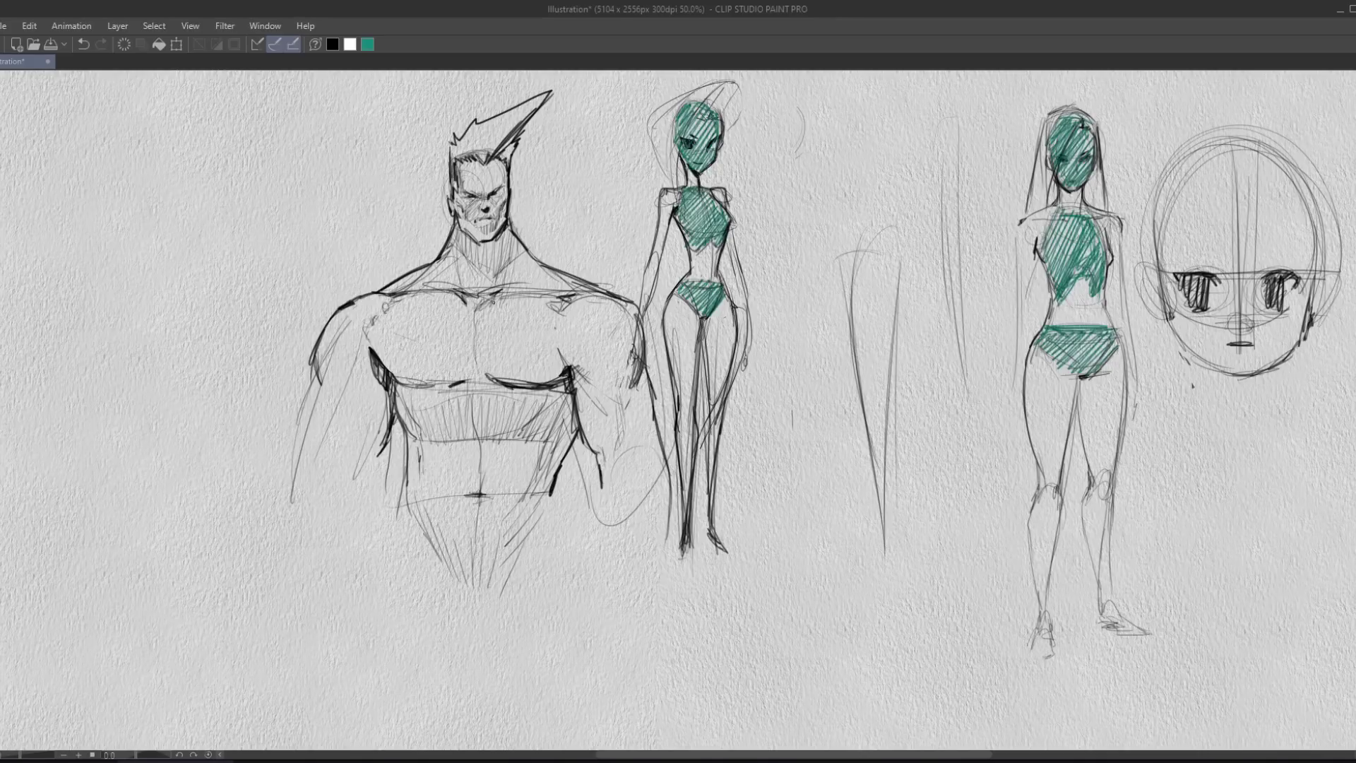
# Darken the inner ends of the man's collarbones at the base of his throat.
pyautogui.moveTo(487, 297); pyautogui.dragTo(519, 295)
pyautogui.moveTo(469, 304); pyautogui.dragTo(488, 300)
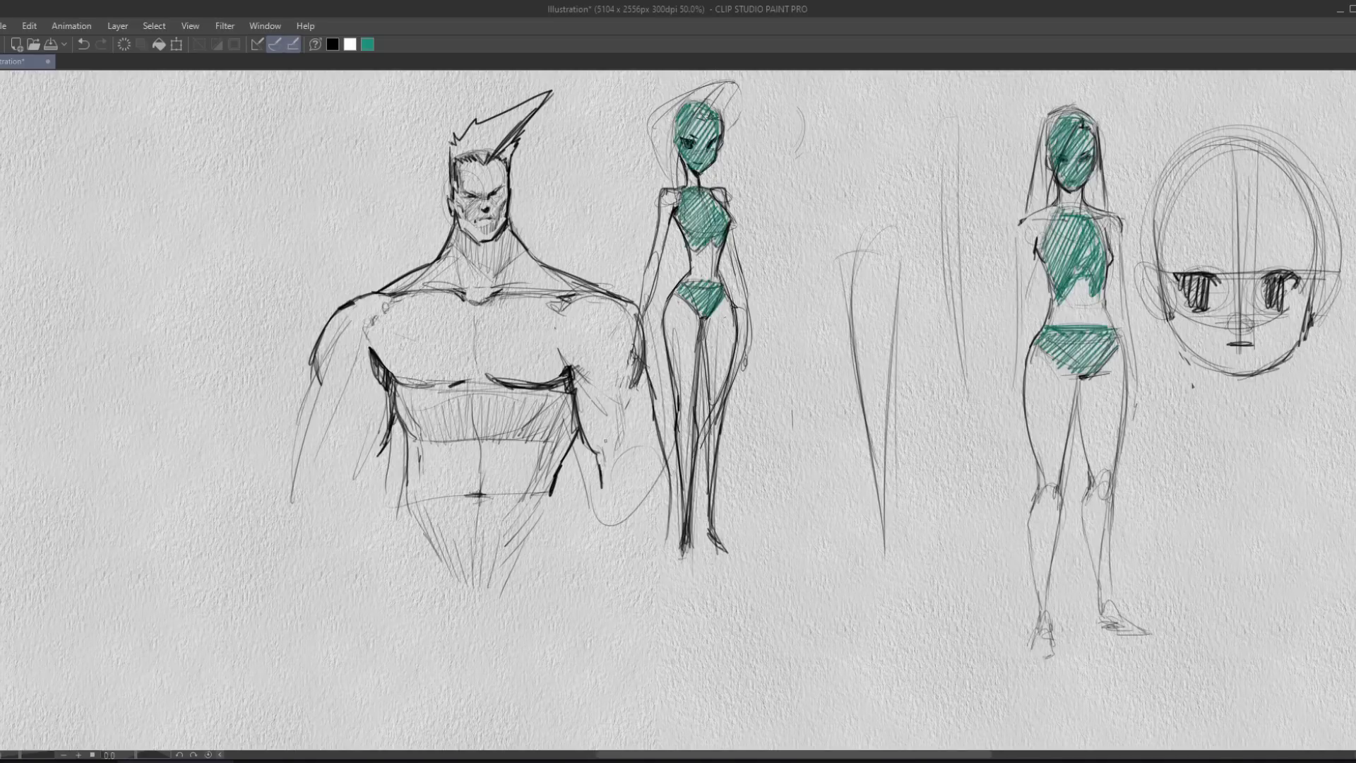